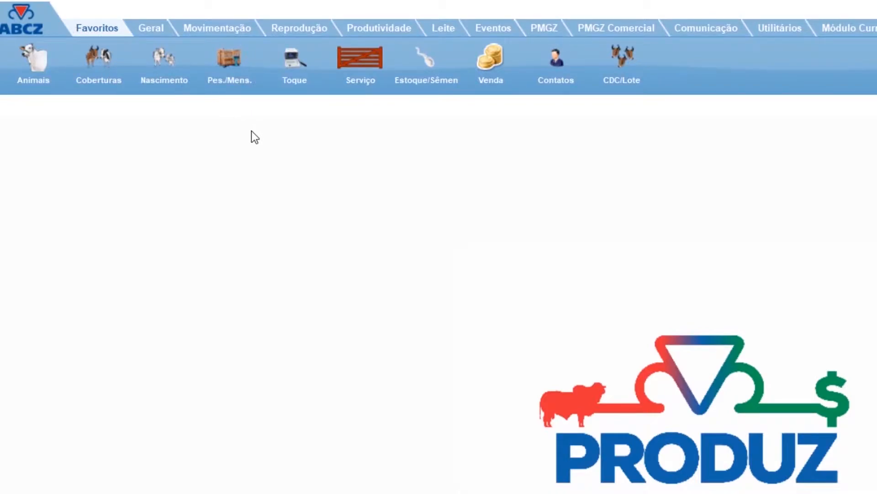
Open the contacts register and display the record of ASSOC BRAS CRIAD DE ZEBU (ABCZ).
left_click(158, 32)
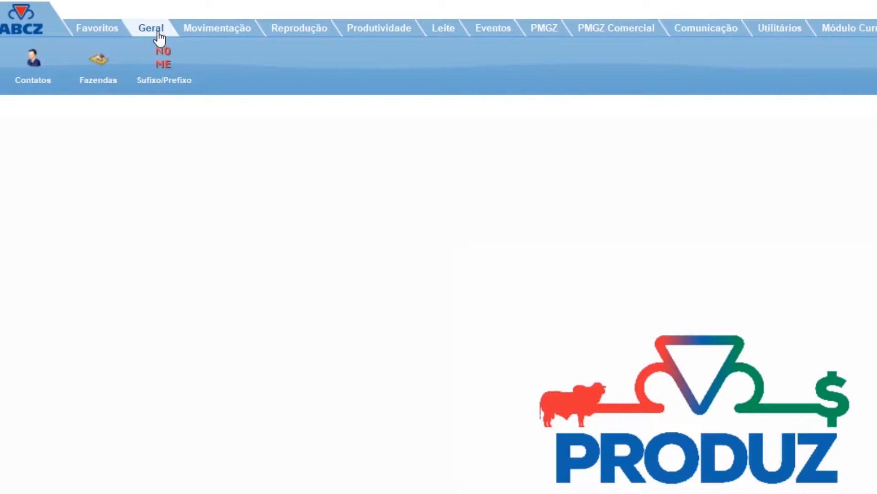
left_click(31, 57)
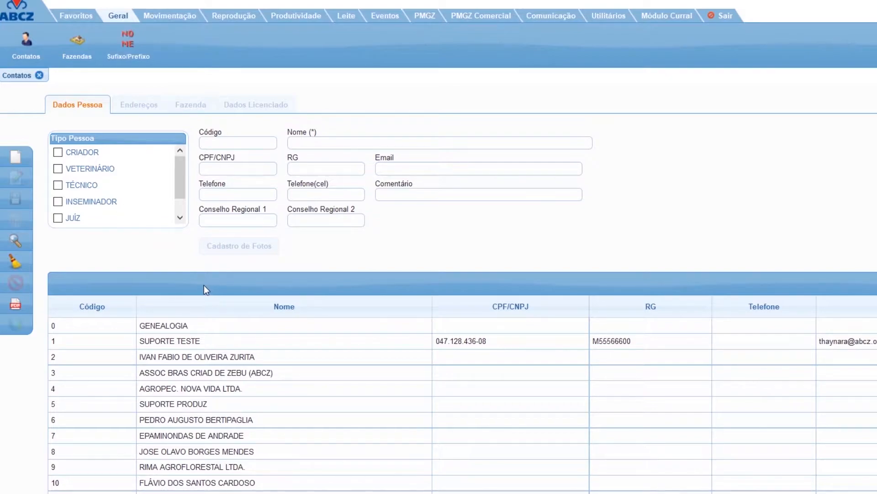
left_click(317, 380)
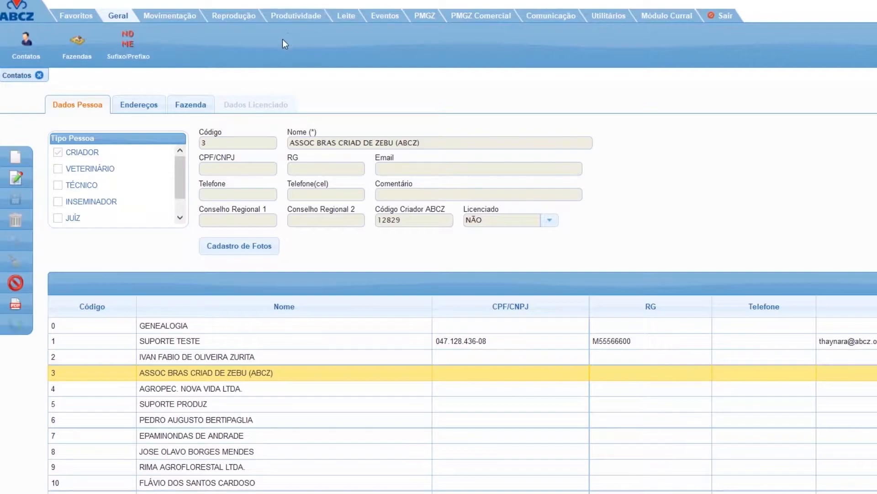
Review the association's address data and its ABCZ farm record.
left_click(139, 106)
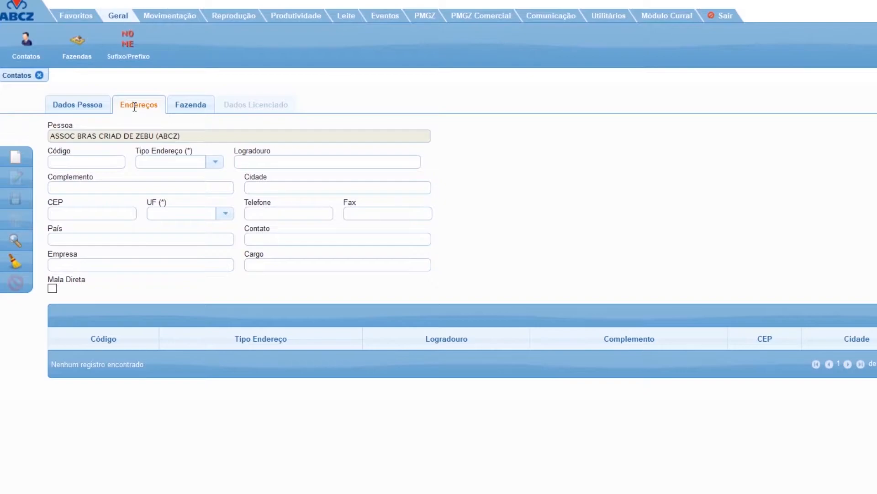
left_click(188, 108)
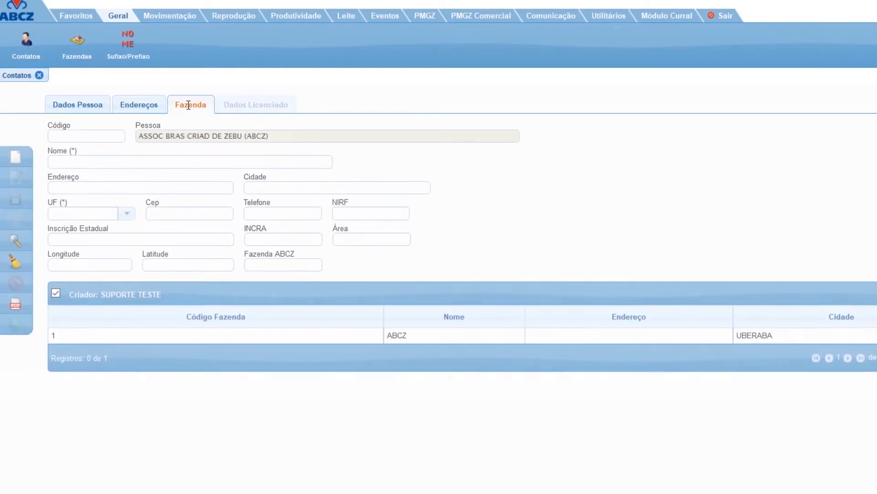
left_click(202, 336)
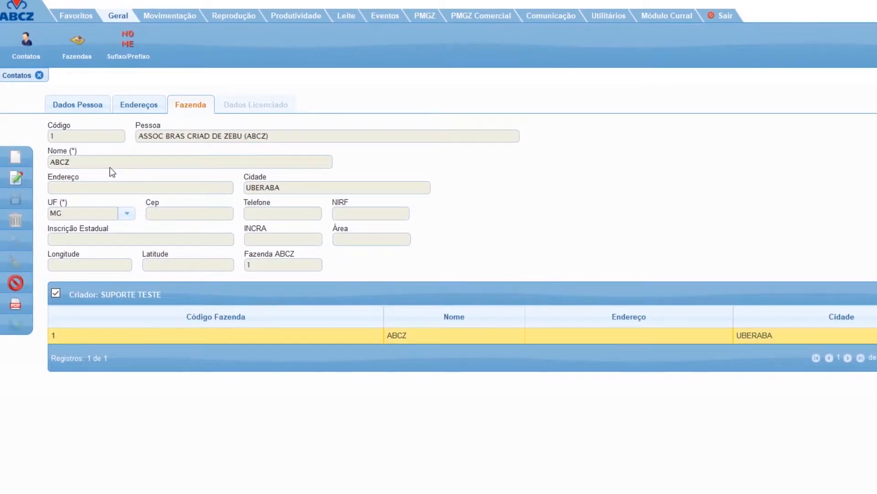
Start a new contact of type CRIADOR and open the breeder search in the ABCZ database.
left_click(80, 109)
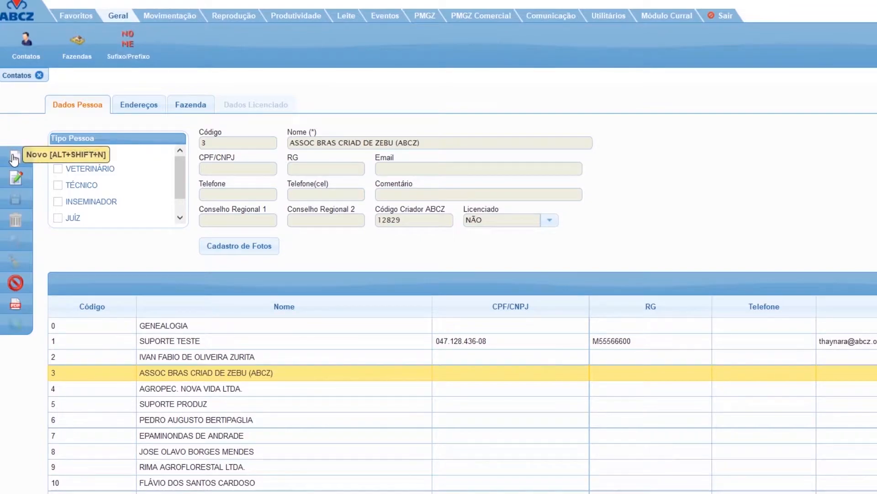
left_click(13, 158)
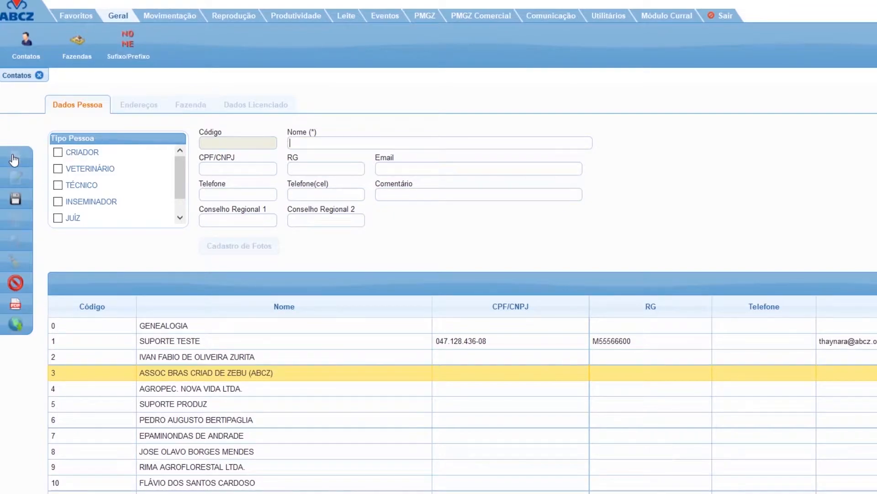
left_click(58, 153)
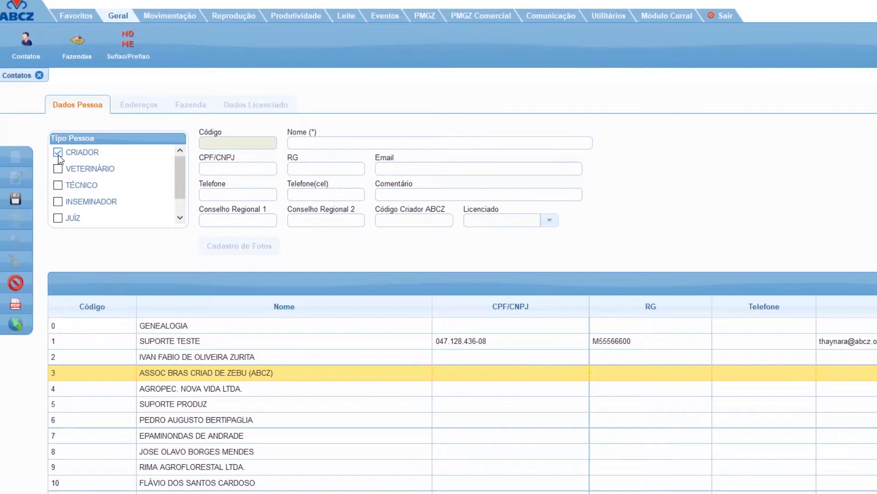
left_click(17, 326)
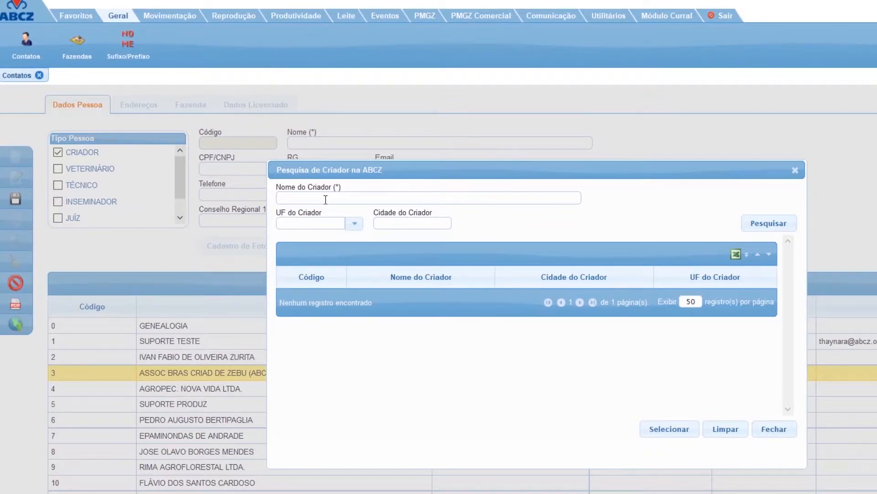
Search for the breeder by partial name and load the last listed match into the new contact.
type("TORRES LIN")
left_click(779, 228)
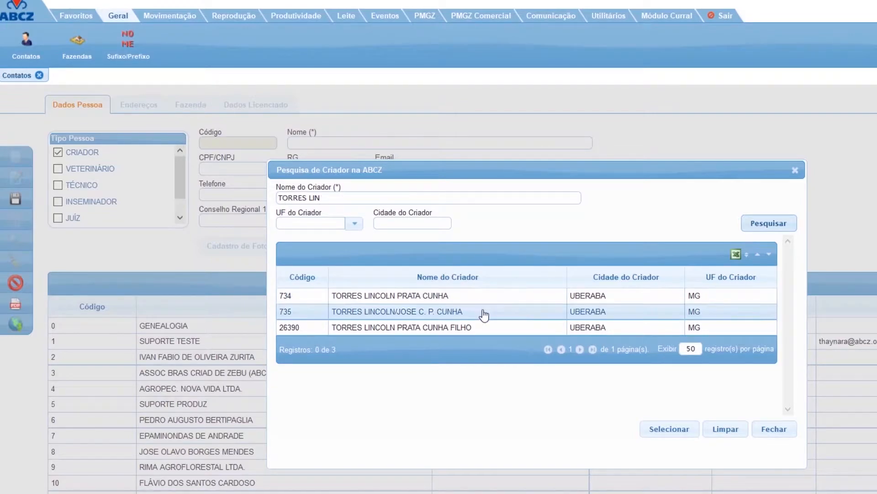
left_click(485, 328)
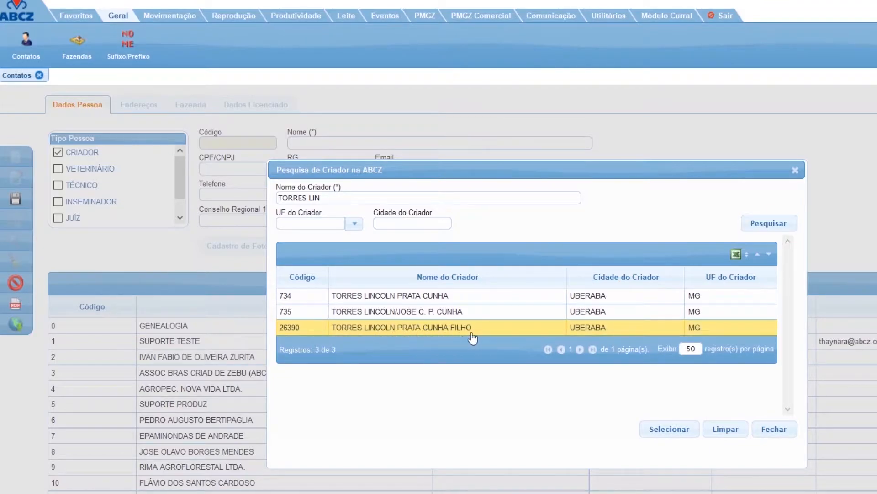
left_click(670, 429)
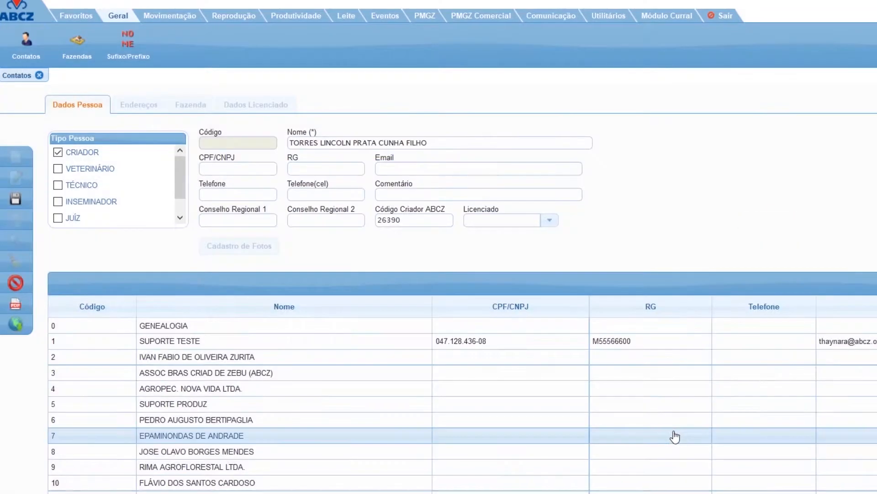
Set the new contact's Licenciado option to NÃO and save the record.
left_click(548, 221)
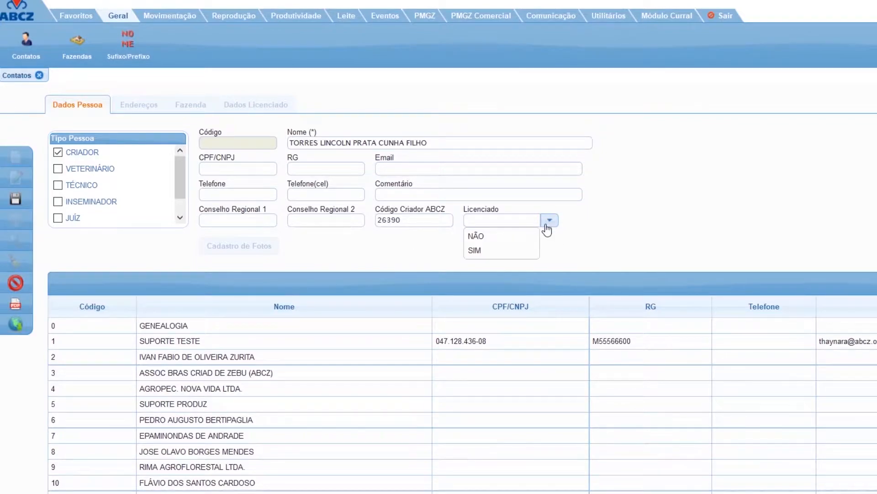
left_click(510, 235)
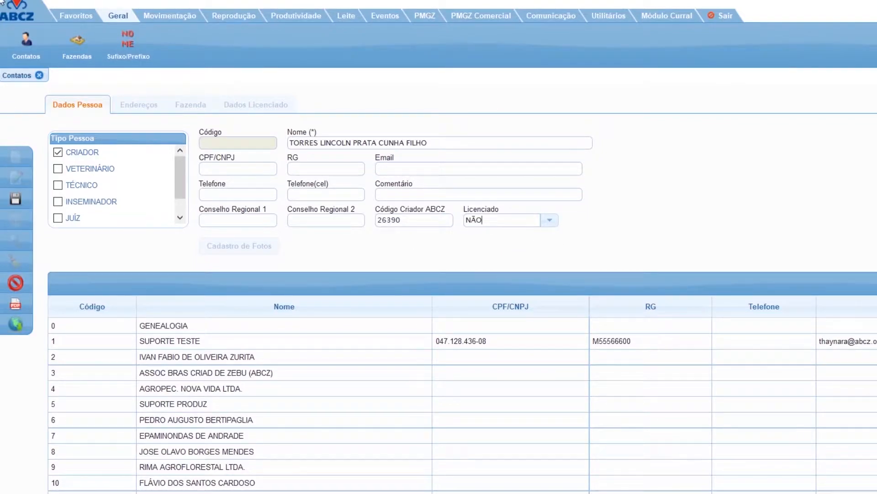
left_click(14, 200)
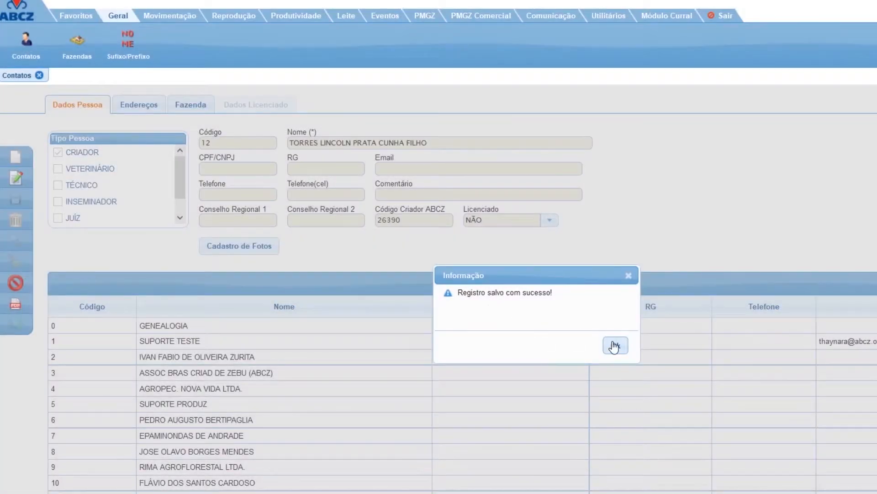
left_click(614, 346)
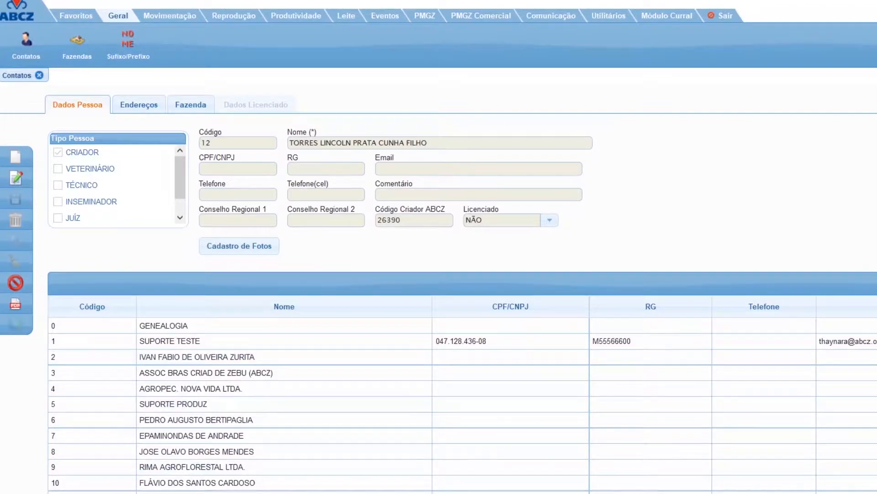
View the new contact's address form, start a new farm record for the contact and open the ABCZ farm search.
left_click(143, 109)
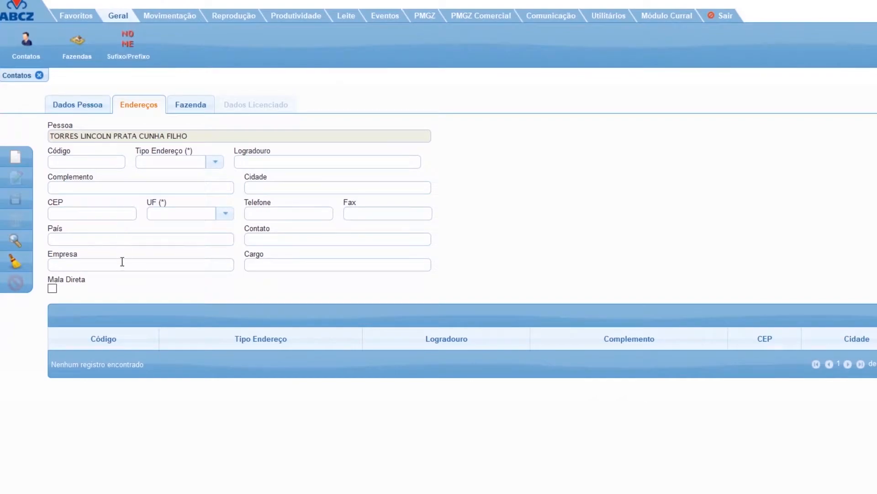
left_click(193, 111)
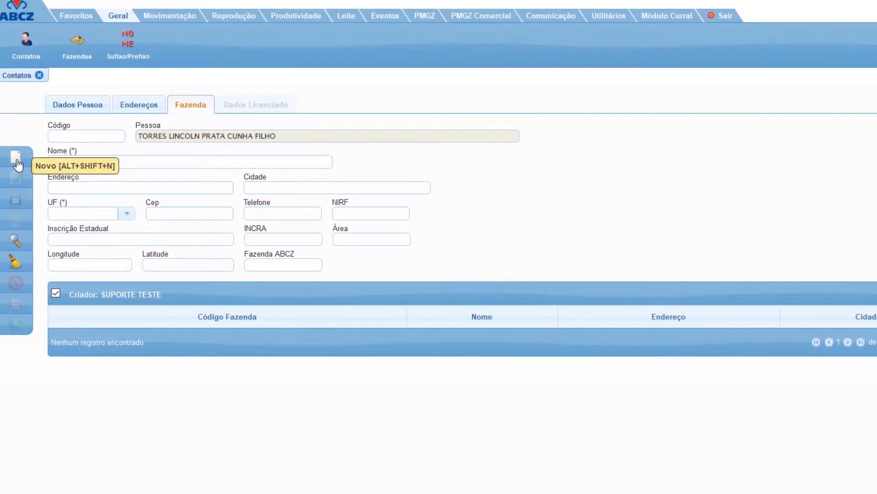
left_click(17, 162)
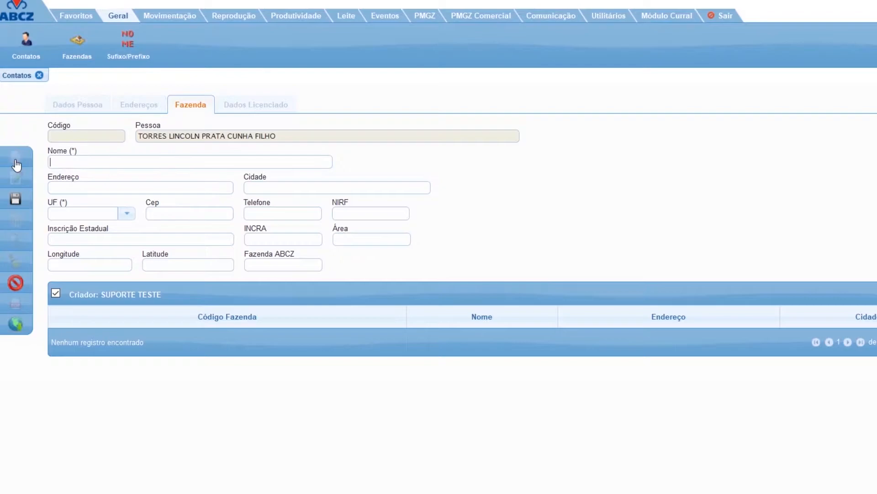
left_click(15, 325)
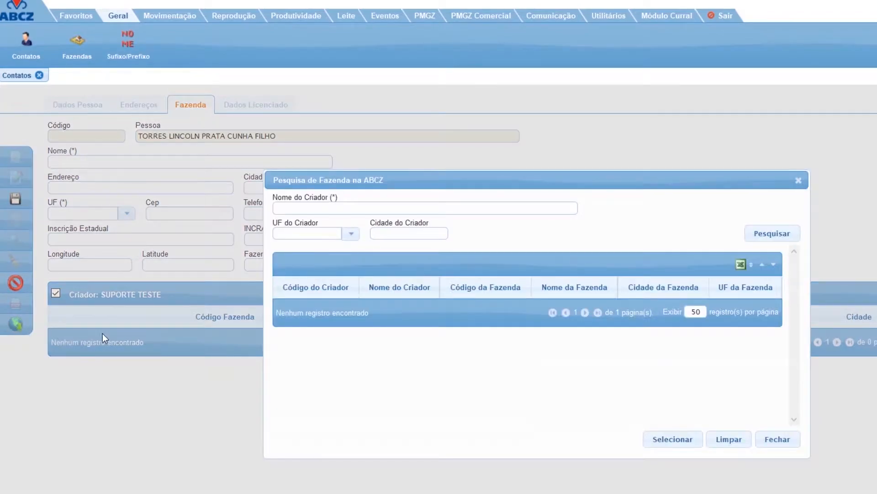
Search the ABCZ database for farms using the breeder's full name.
left_click(363, 208)
left_click(772, 234)
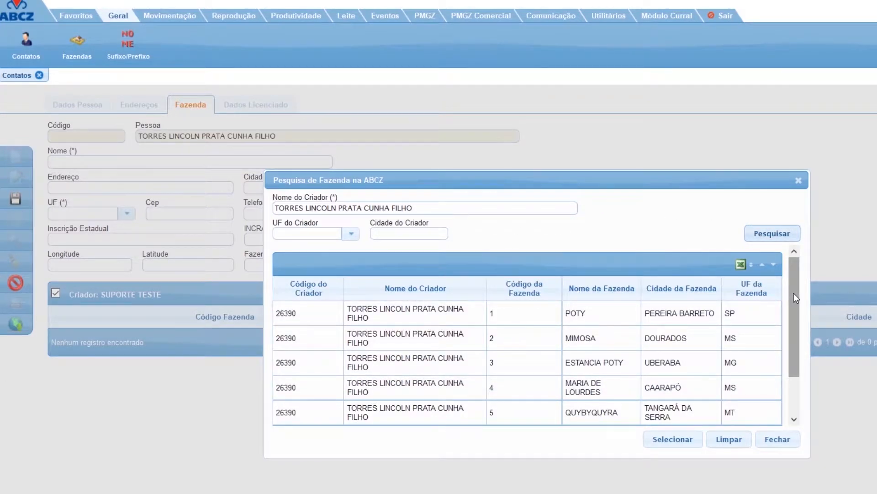
Load the POTY farm in PEREIRA BARRETO, SP into the farm record and save it.
mouse_move(793, 293)
left_mouse_down()
mouse_move(791, 331)
mouse_move(791, 291)
left_mouse_up()
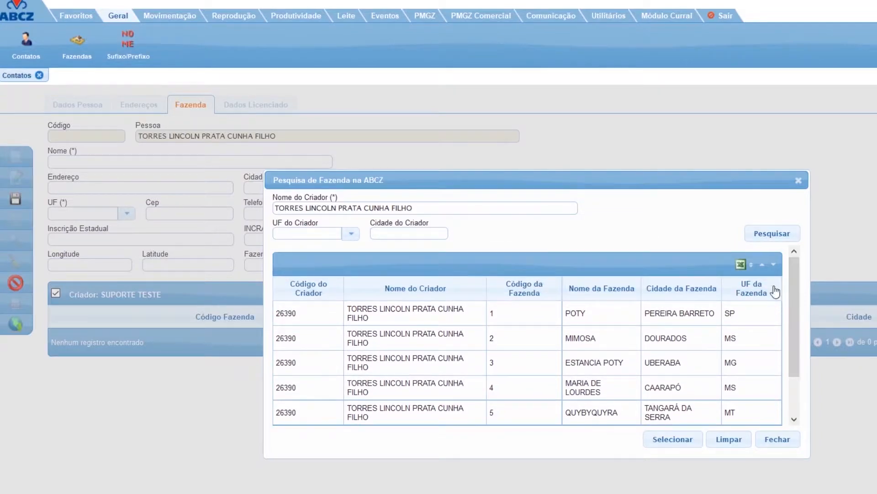
left_click(609, 323)
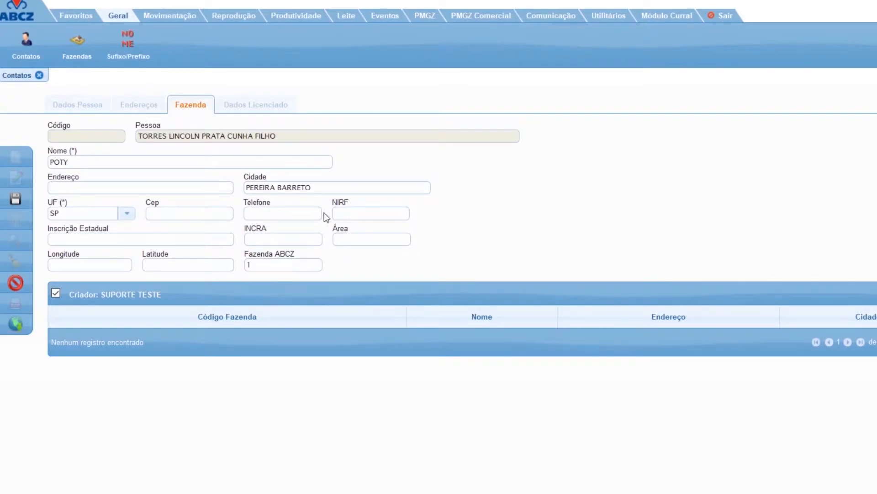
left_click(16, 201)
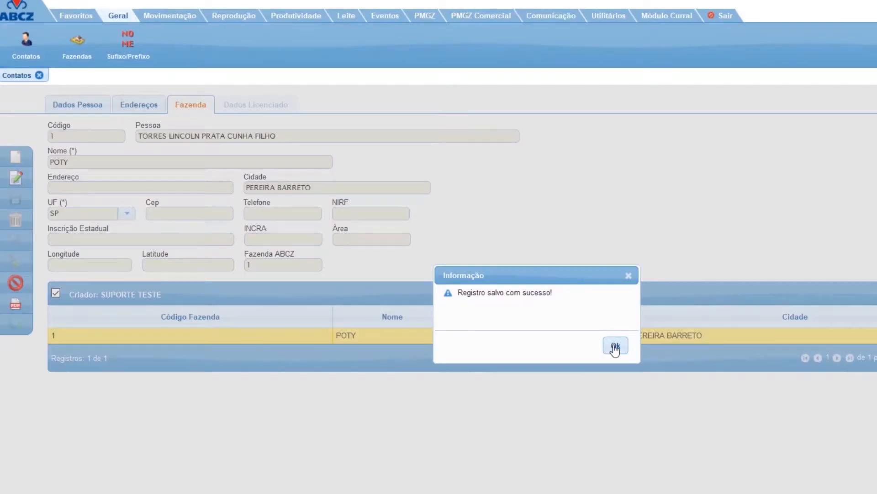
left_click(615, 347)
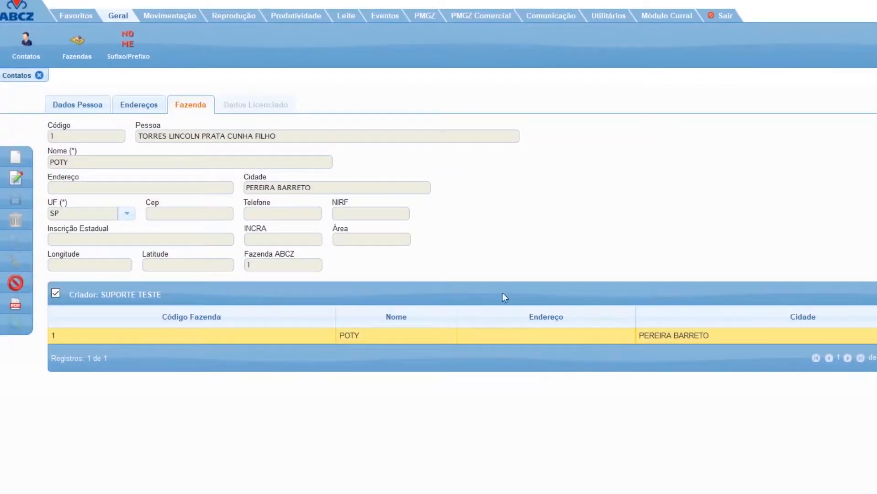
Return to the contact's personal data and close the contacts register, and briefly view the farm register.
left_click(73, 108)
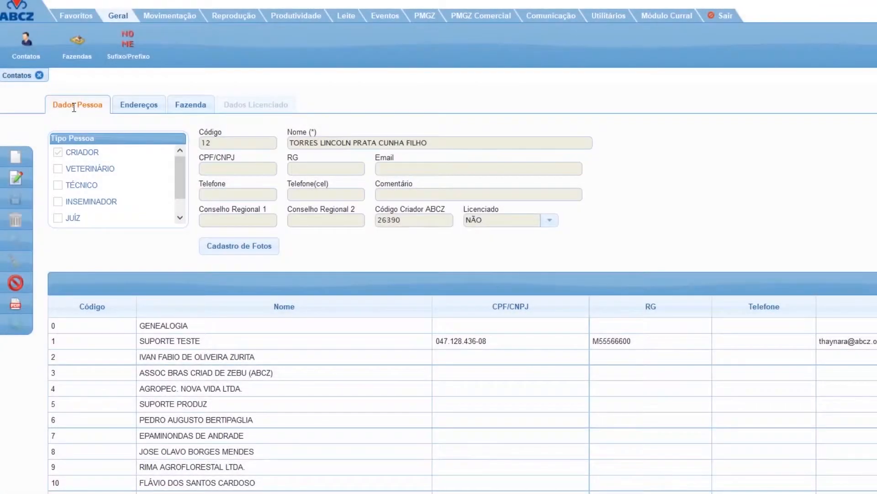
left_click(40, 77)
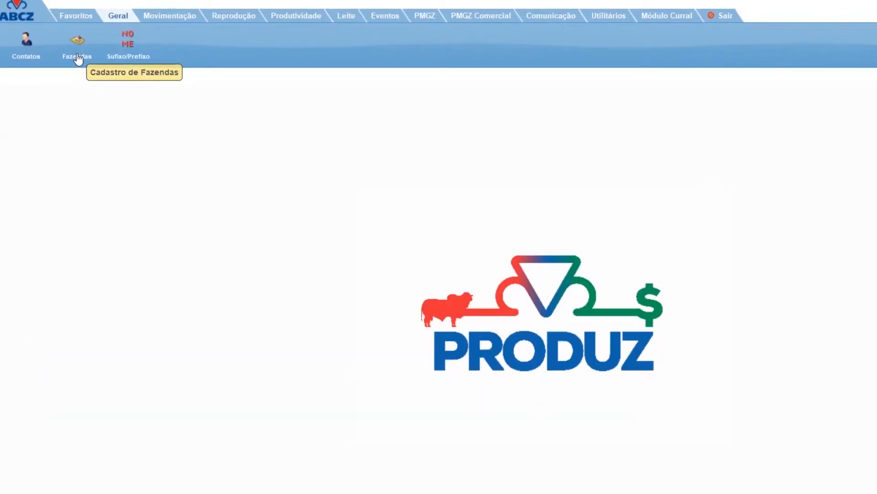
left_click(78, 58)
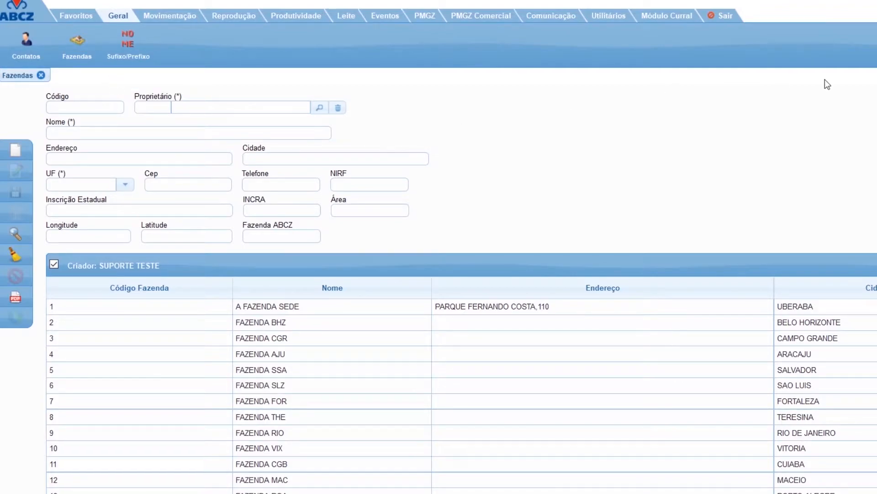
left_click(41, 76)
Review the suffix and prefix record for farm A FAZENDA SEDE, breed NELORE, and close that register.
left_click(128, 58)
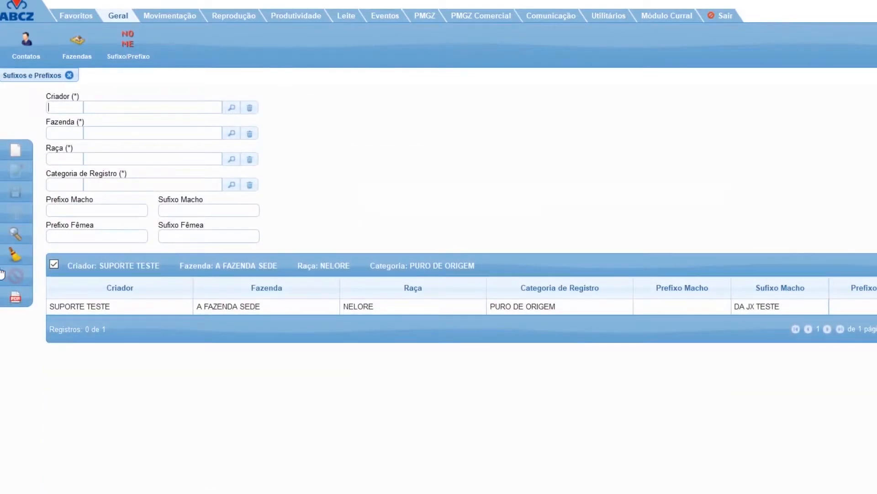
left_click(205, 315)
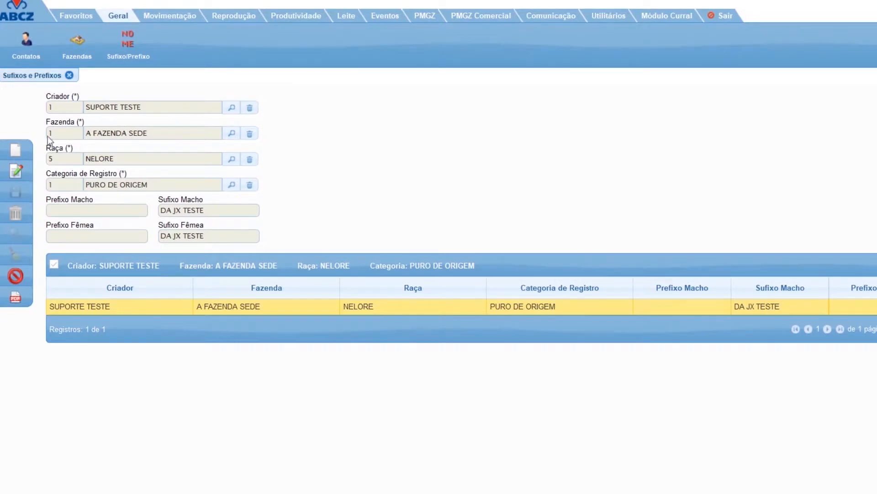
left_click(69, 76)
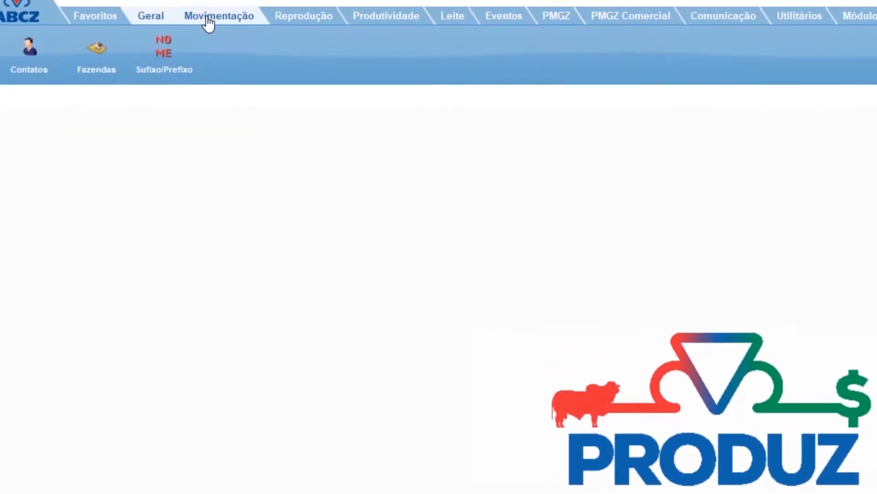
Look over the available reports on herd movement and open the animal register.
left_click(208, 23)
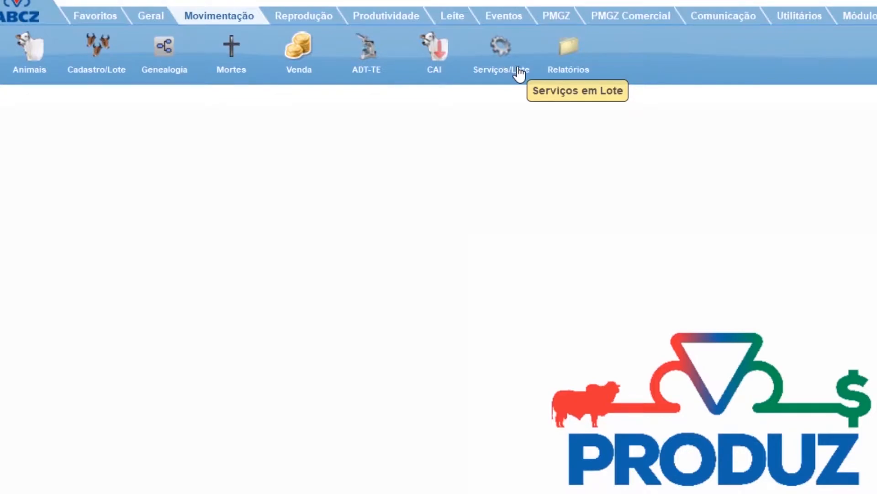
left_click(557, 71)
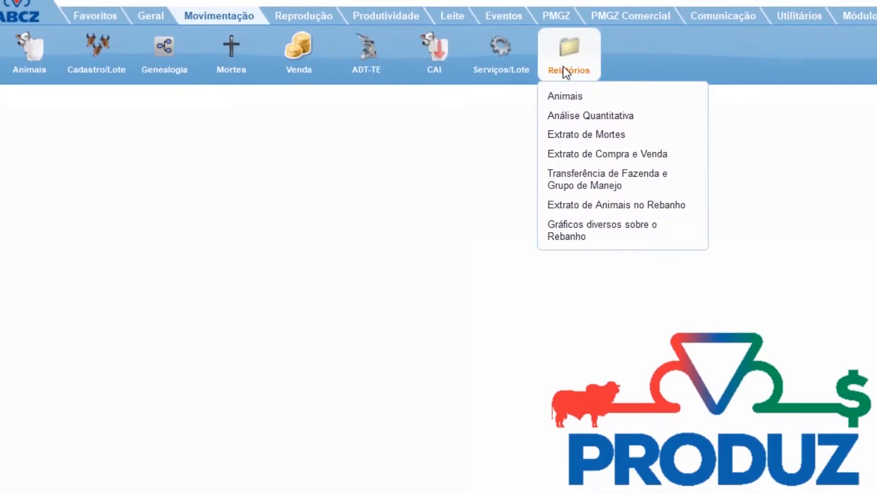
left_click(566, 72)
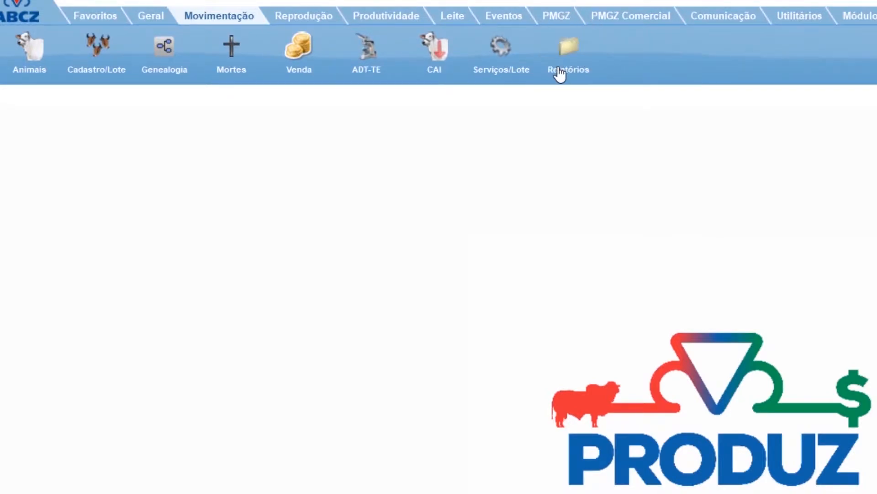
left_click(25, 74)
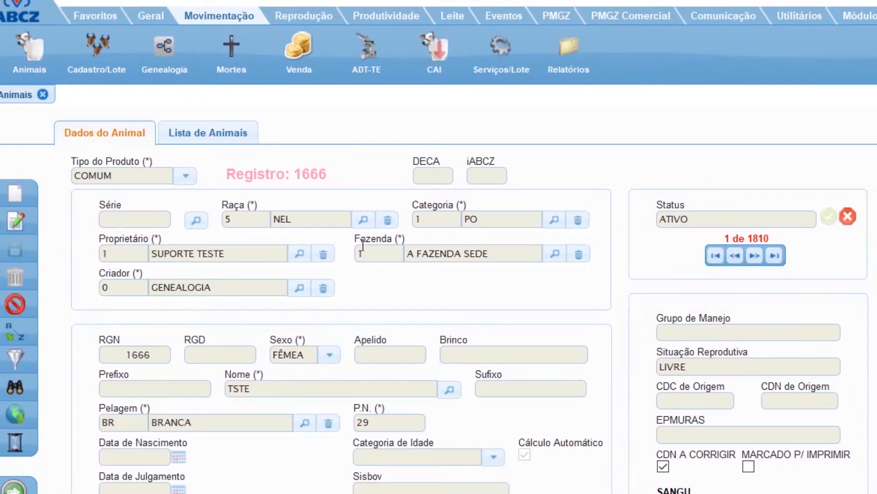
Look over the fields of animal record 1666, including the sire, dam and additional information sections.
scroll(524, 294, "down", 2)
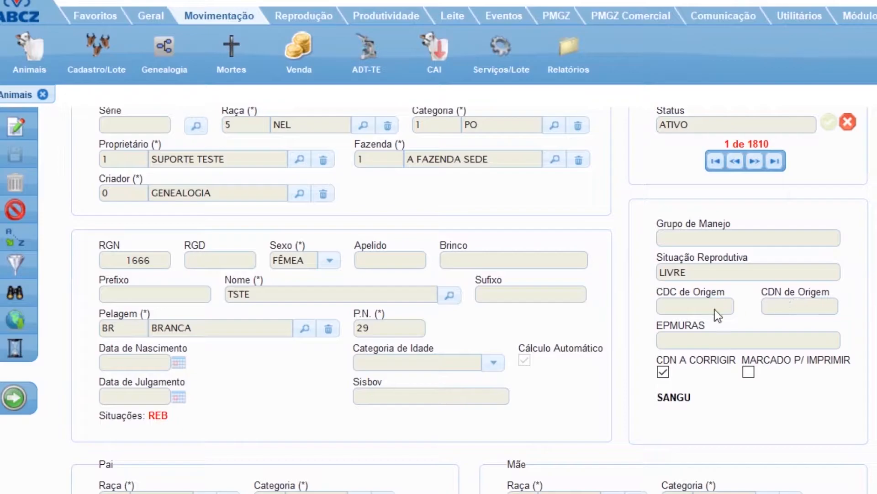
scroll(245, 476, "down", 1)
scroll(245, 476, "down", 1)
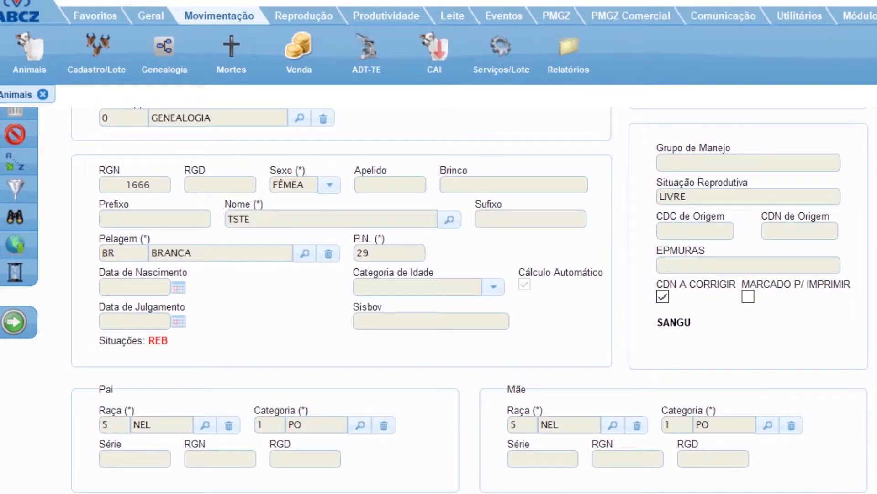
scroll(435, 297, "down", 10)
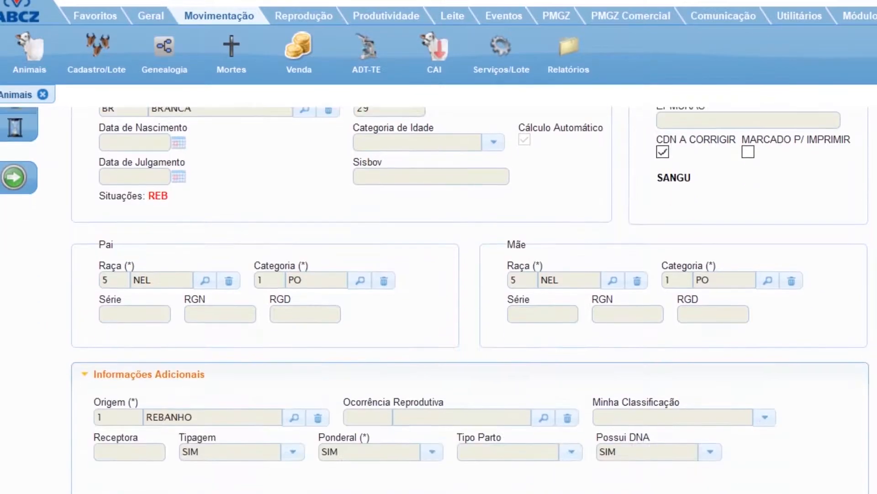
scroll(434, 297, "up", 15)
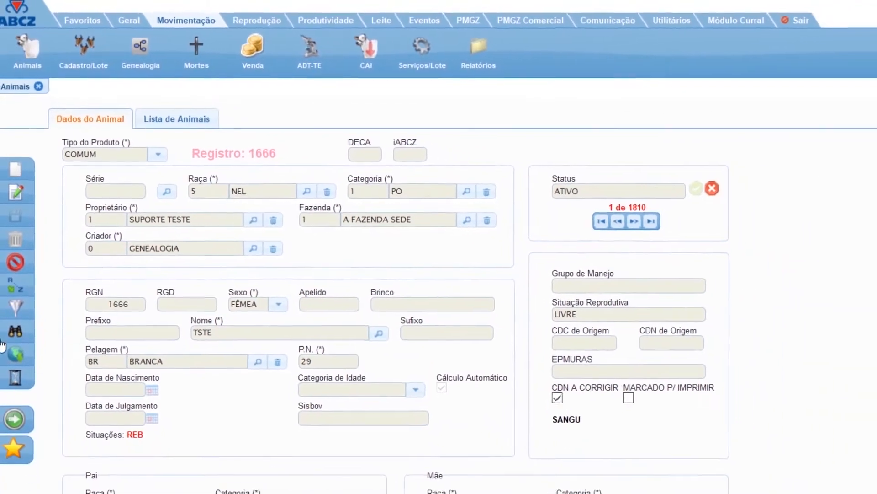
Locate the animal with series TESA and RG/RGD 1023 and load its record.
left_click(13, 387)
type("TESA")
key("Tab")
type("1036")
key("Tab")
key("Return")
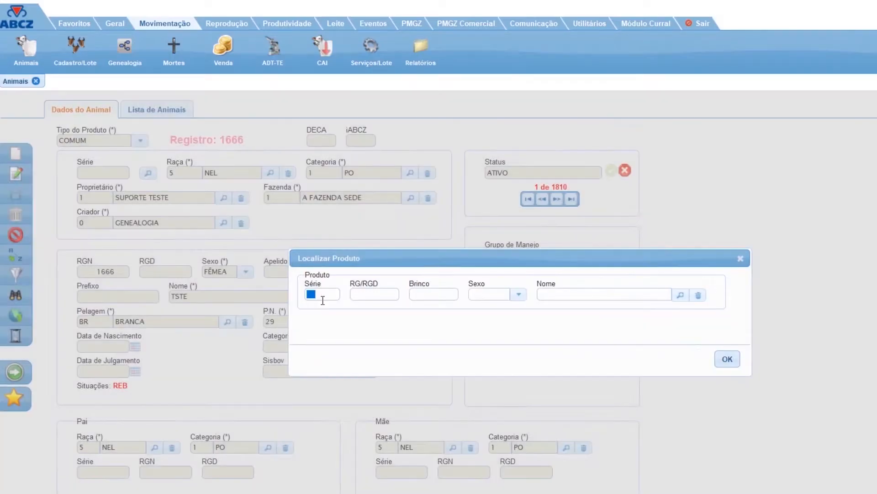
type("TESA")
key("Tab")
type("1023")
key("Tab")
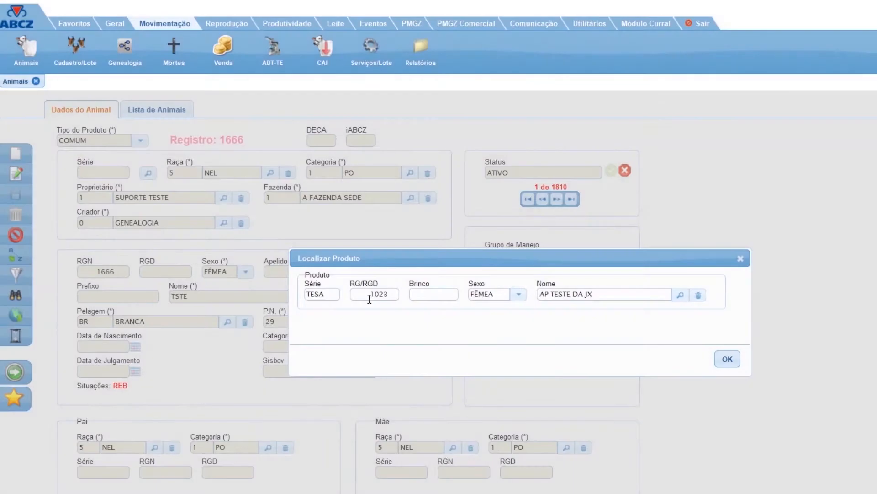
left_click(732, 362)
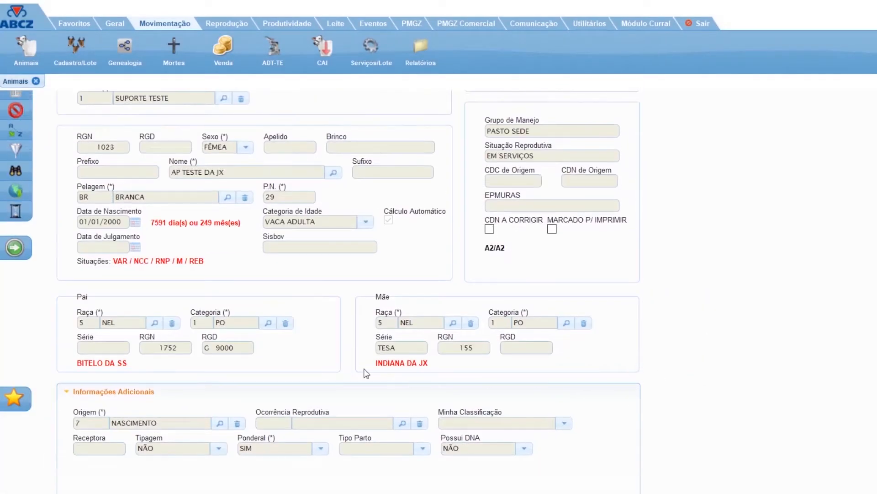
Review the TESA 1023 record, including parentage, additional information and the genealogy tree.
scroll(137, 327, "up", 3)
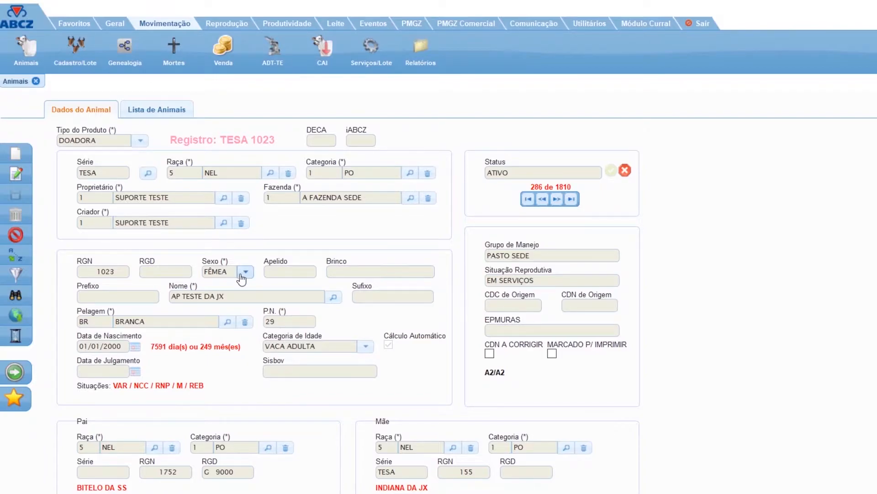
scroll(242, 279, "down", 3)
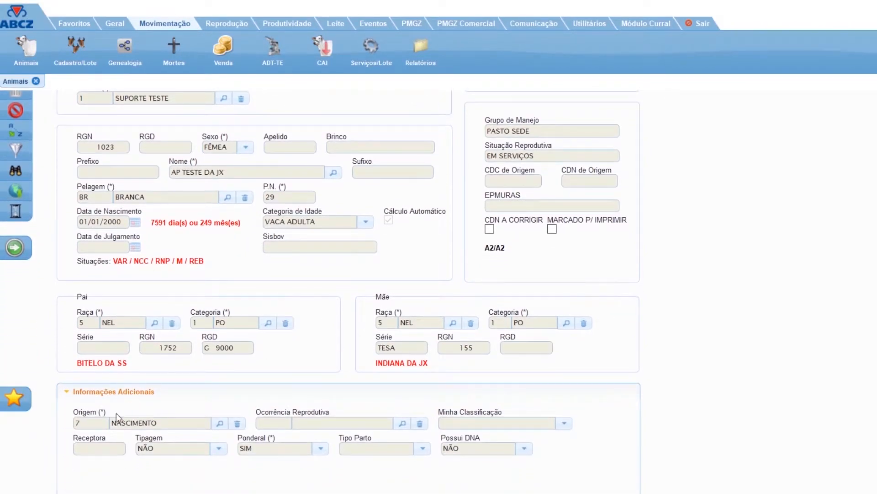
scroll(190, 435, "down", 6)
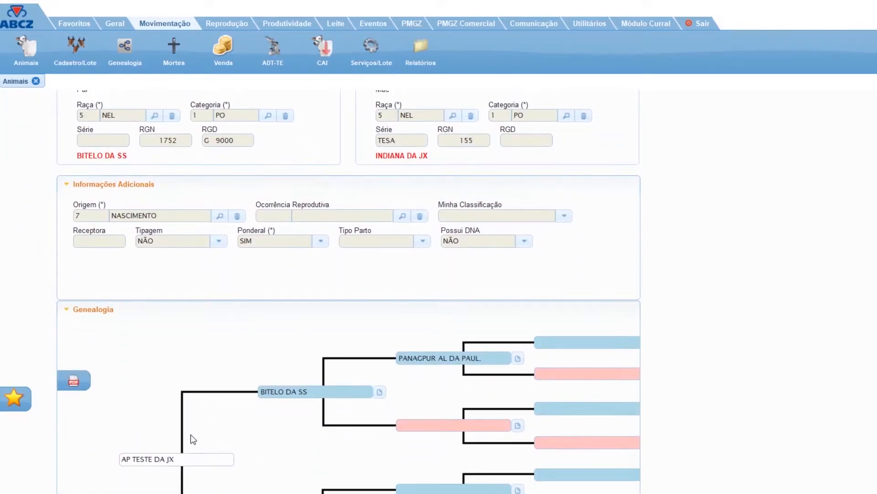
scroll(181, 417, "up", 9)
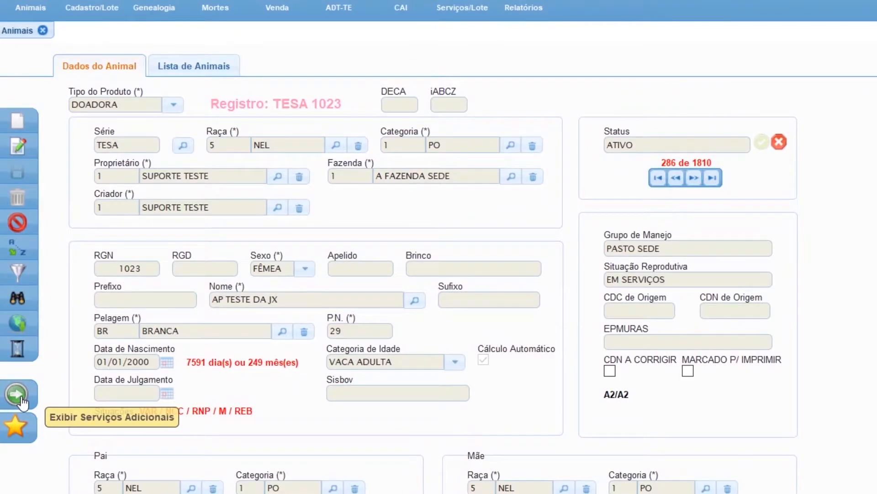
Examine the extra services offered for animal TESA 1023: weights and measures, reproductive data, offspring and additional services, and close them.
left_click(19, 395)
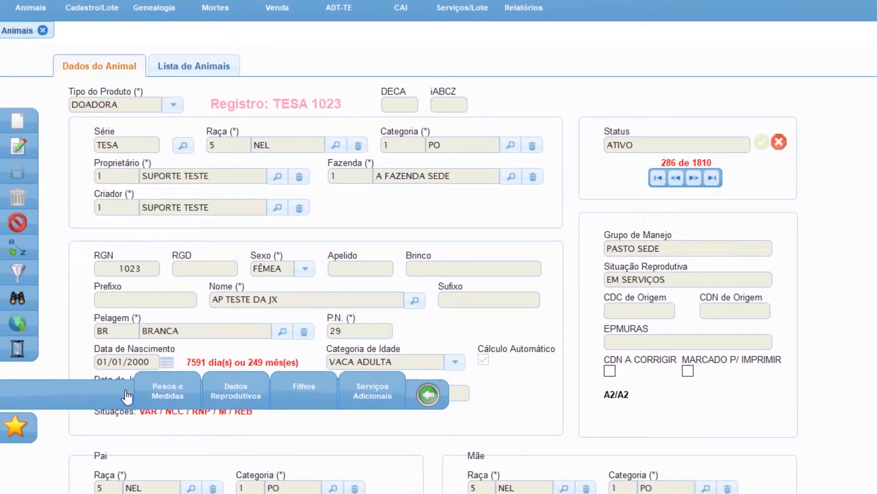
left_click(182, 404)
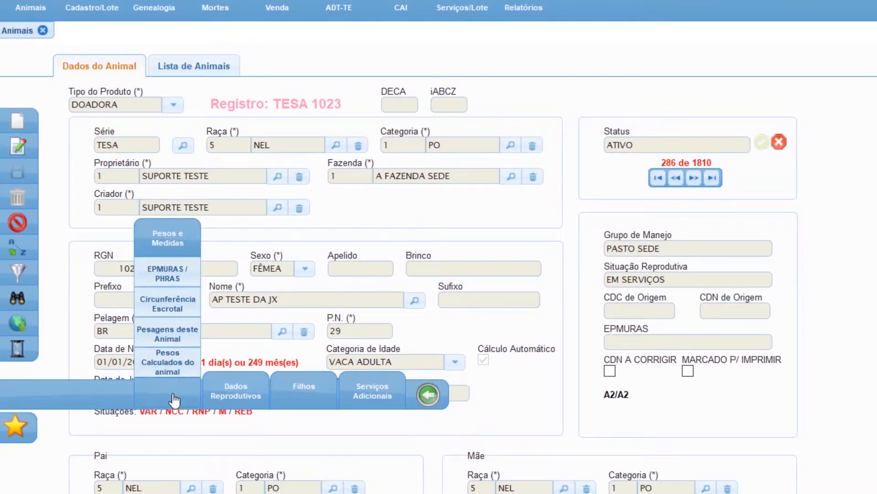
left_click(216, 397)
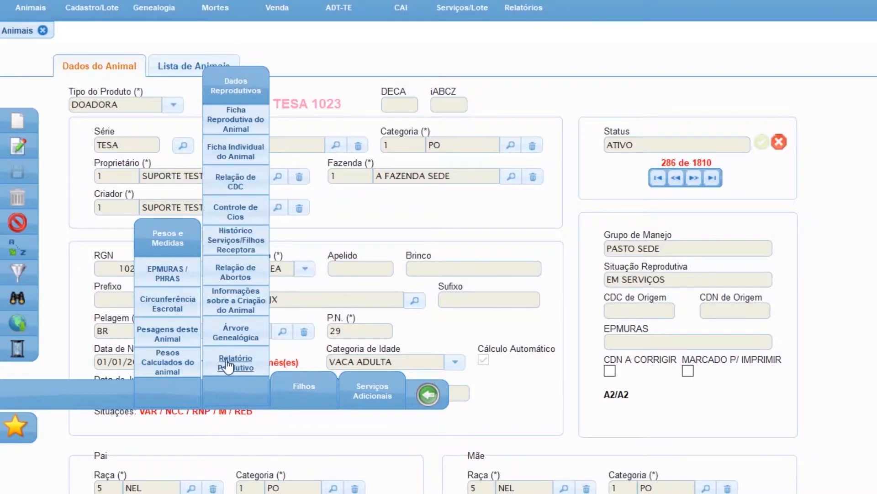
left_click(305, 402)
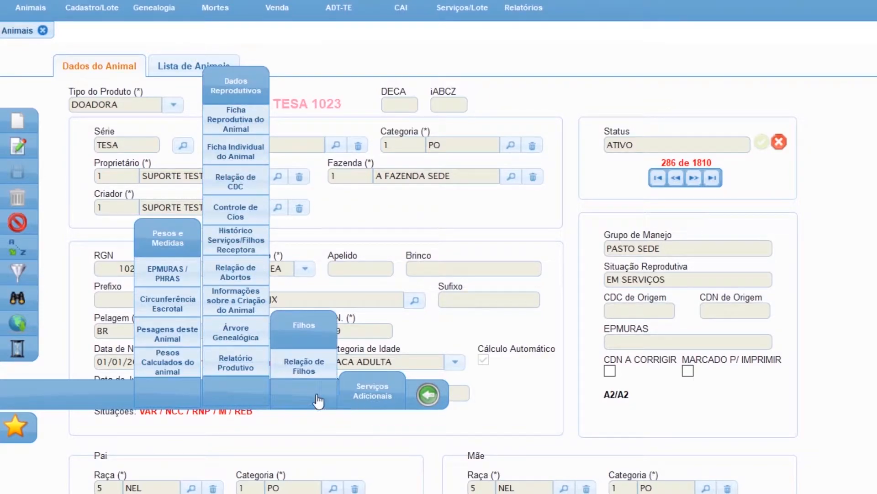
left_click(383, 400)
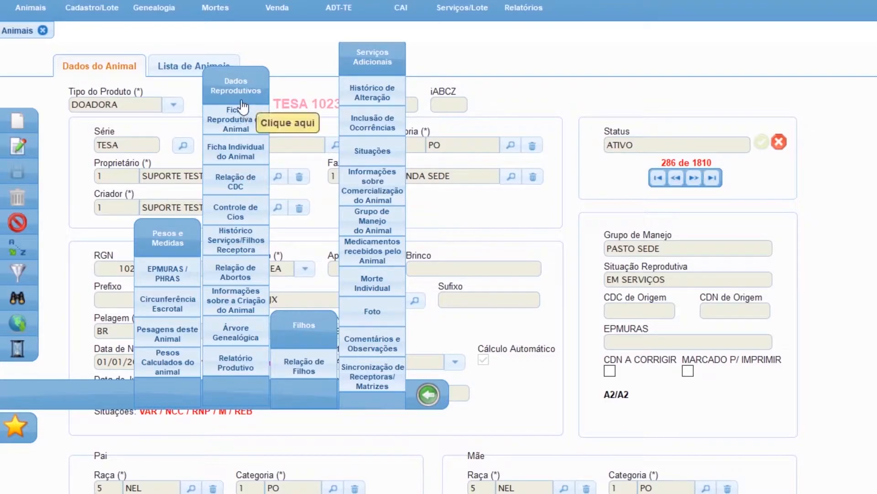
left_click(427, 396)
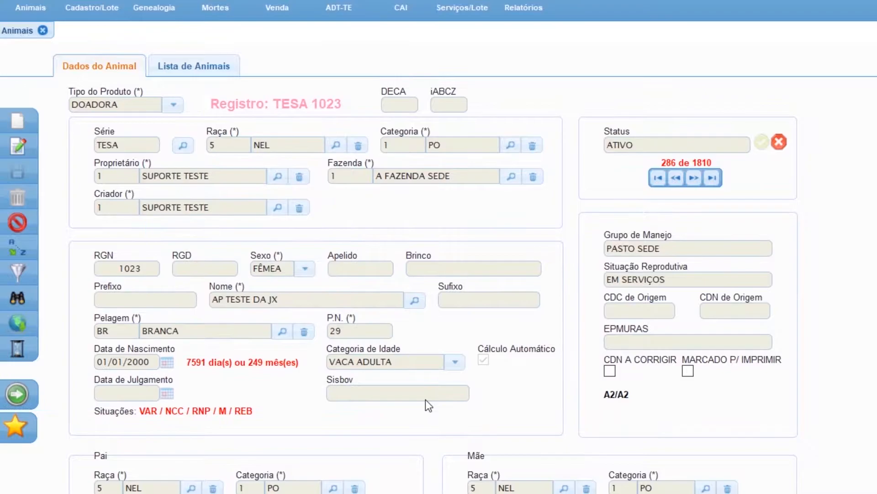
View the batch registration form for commercial animals and close it without entering data.
left_click(106, 14)
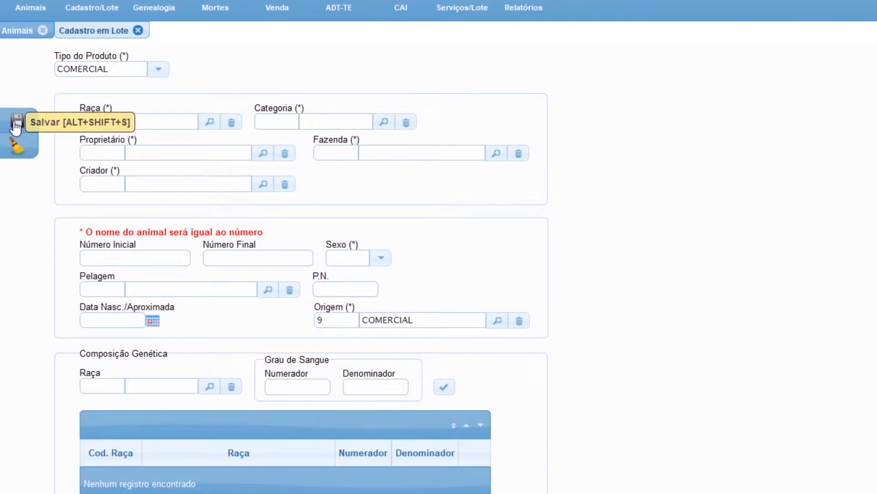
left_click(137, 31)
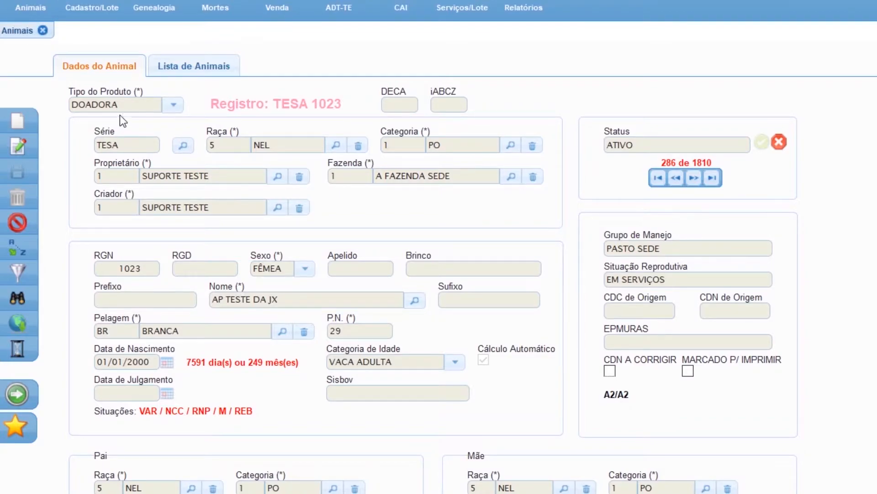
Open the genealogy module and load the animal with series TESA and RG/RGD 1024 into the tree.
left_click(147, 11)
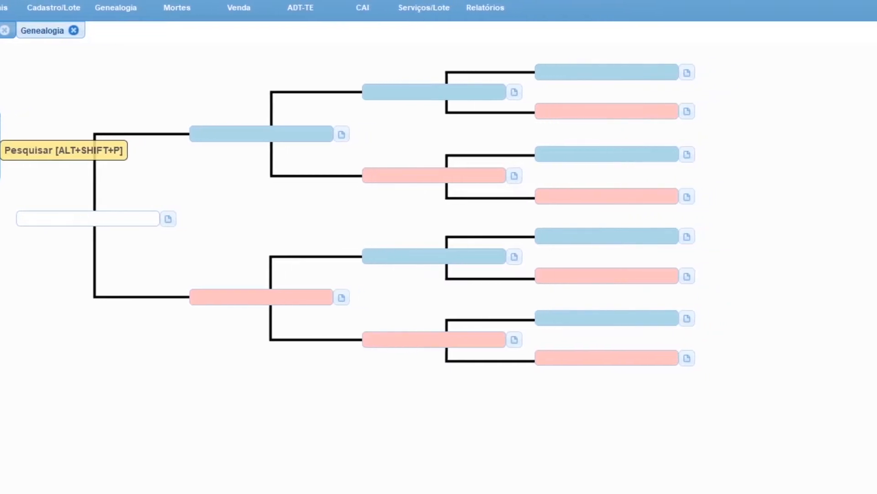
left_click(18, 145)
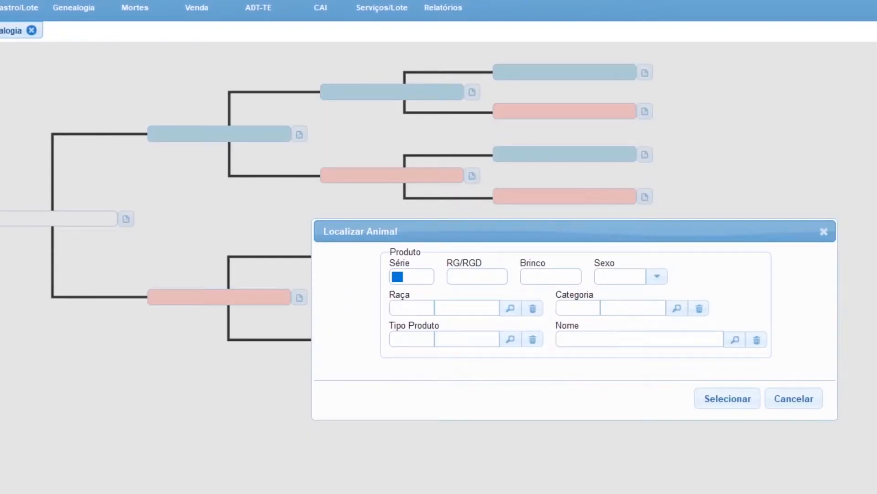
type("TESA")
key("Tab")
type("1024")
key("Tab")
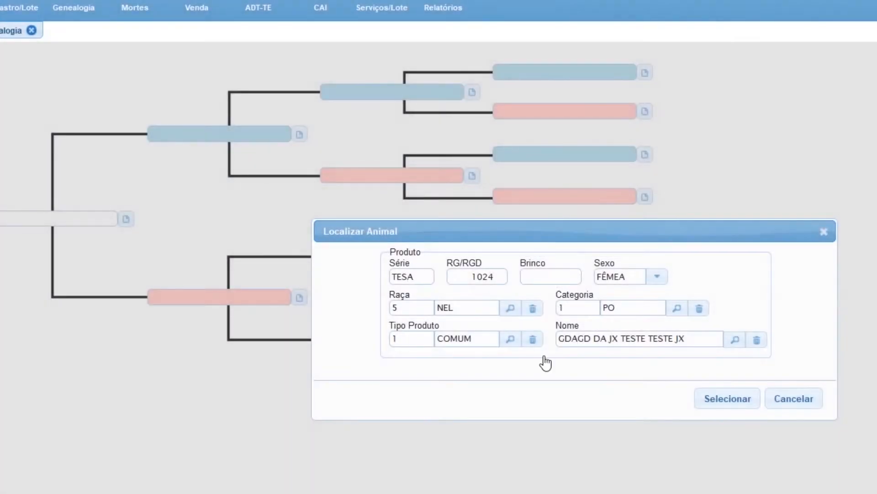
left_click(736, 402)
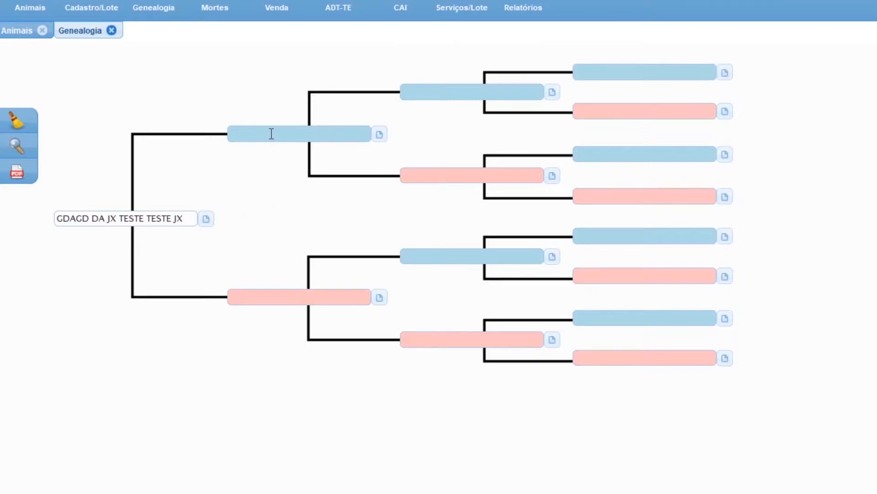
Save BITELO DA SS as the animal's sire, found by its RGD with breed 5 NELORE and category 1 PO, accepting the number format.
left_click(380, 135)
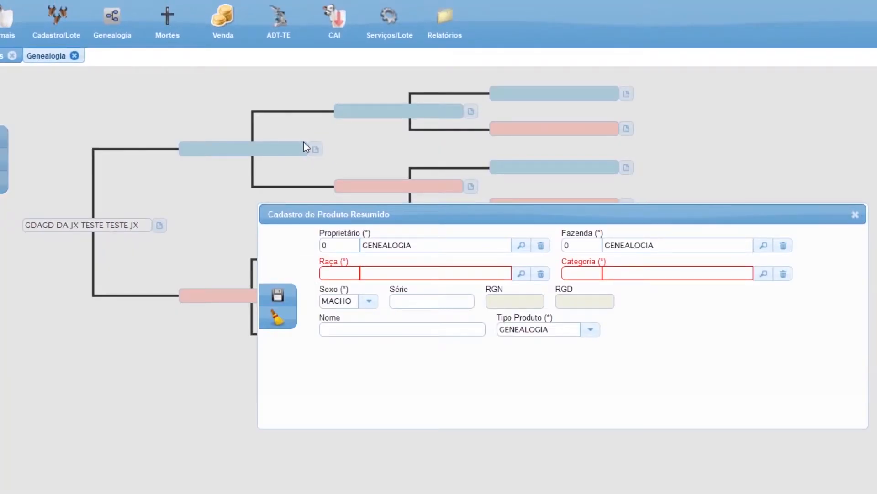
left_click(341, 273)
key("Tab")
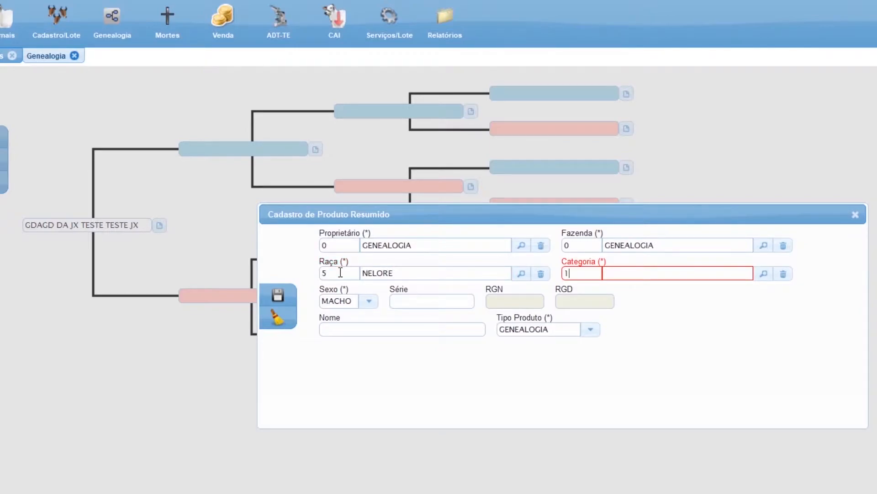
key("Tab")
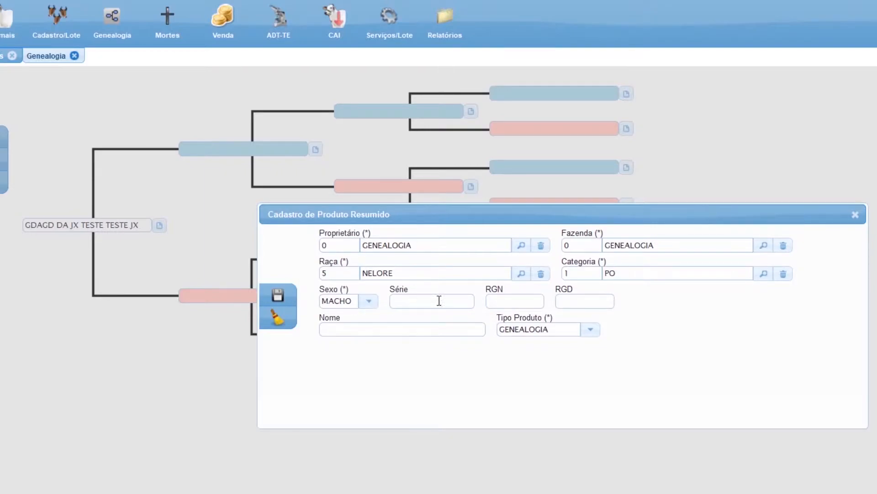
left_click(578, 300)
type("G9663")
key("Tab")
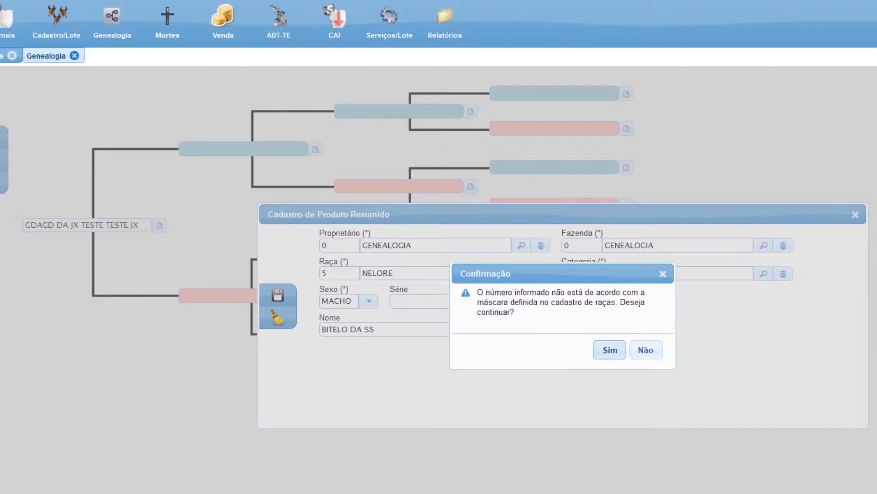
left_click(611, 354)
left_click(279, 297)
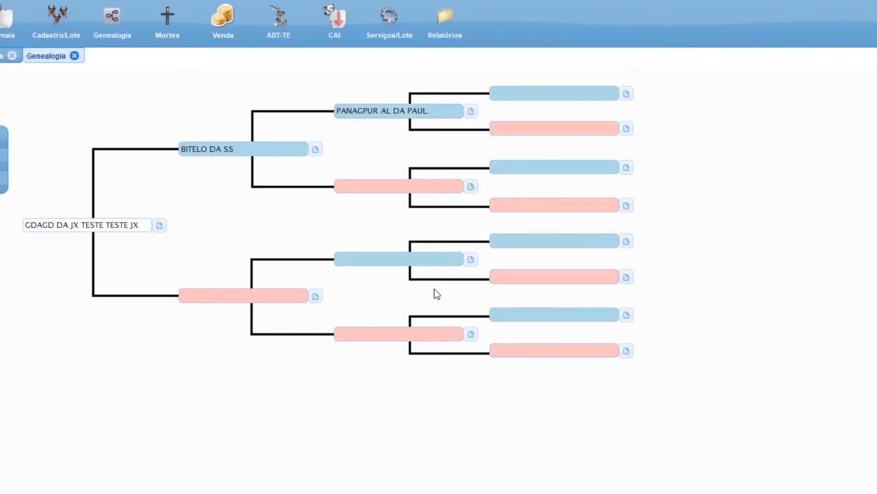
Save INDIANA DA JX as the animal's dam, using breed 5 NELORE, category 1 PO, series TESA and RGN 155.
left_click(315, 296)
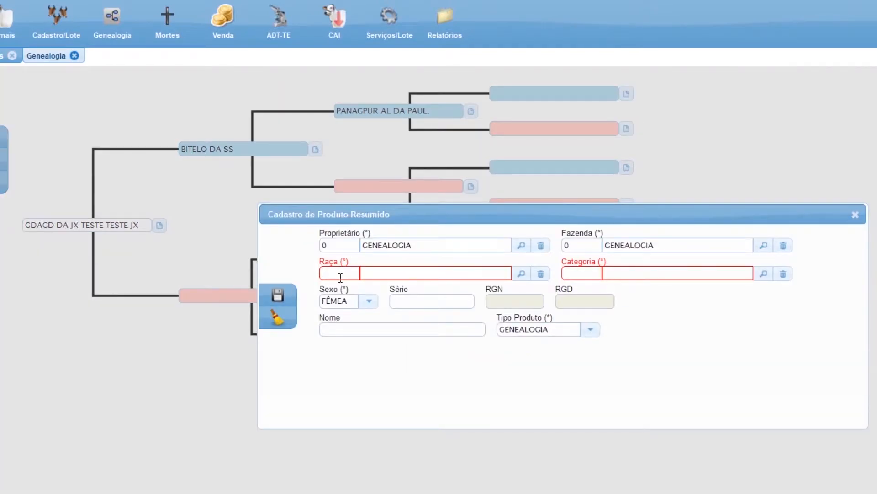
key("Tab")
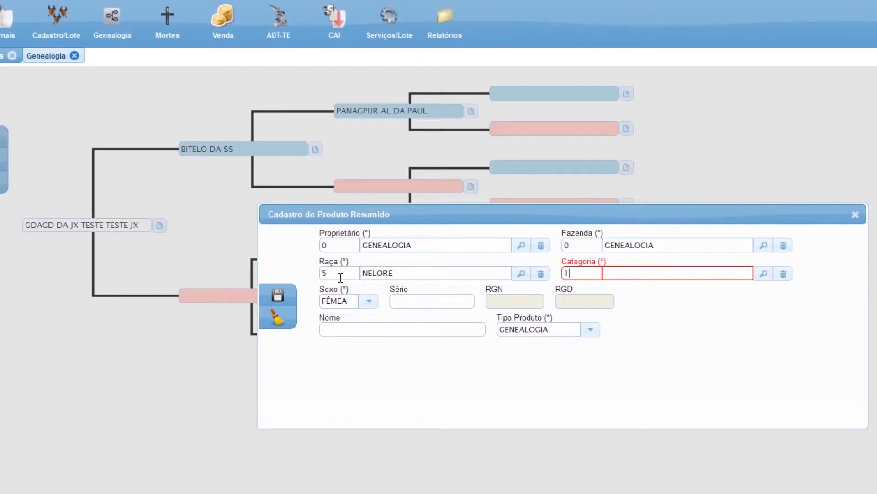
key("Tab")
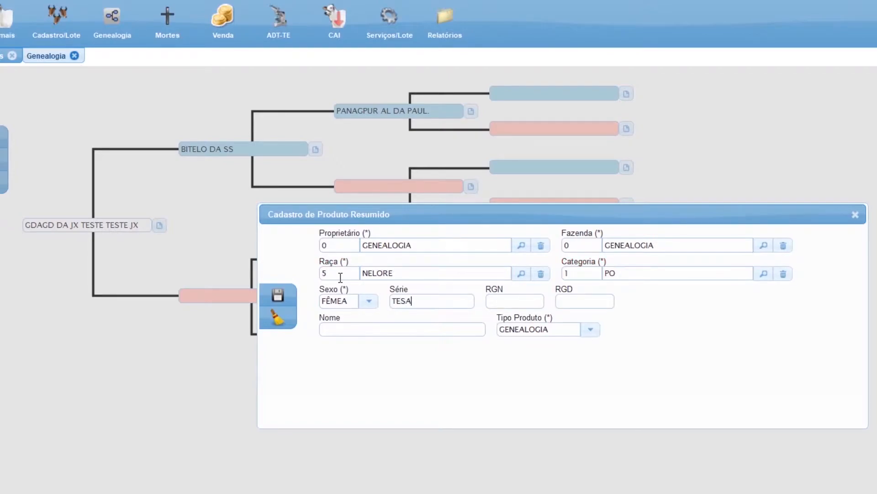
type("155")
key("Tab")
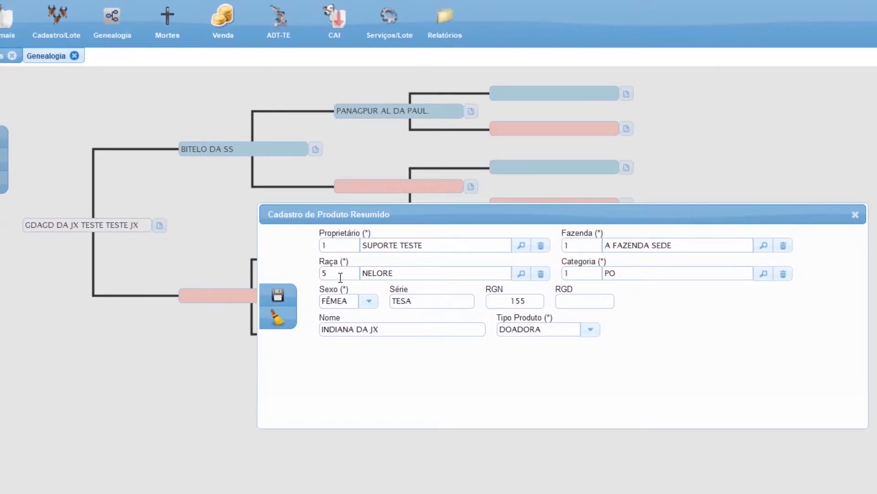
left_click(279, 296)
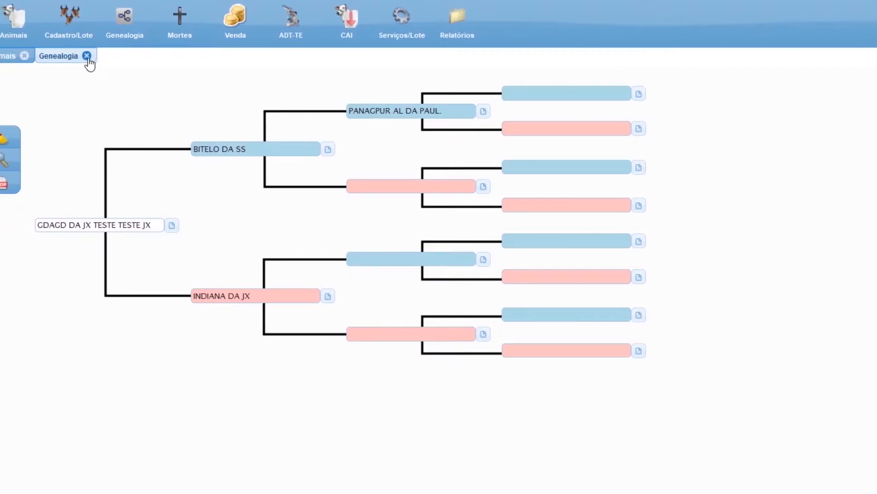
Close the genealogy module, open the deaths register and start a new death record.
left_click(74, 55)
left_click(194, 33)
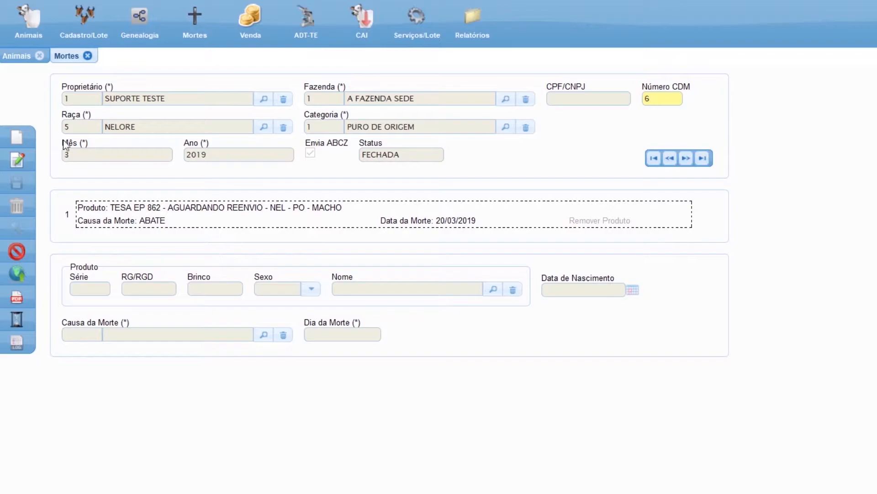
left_click(17, 136)
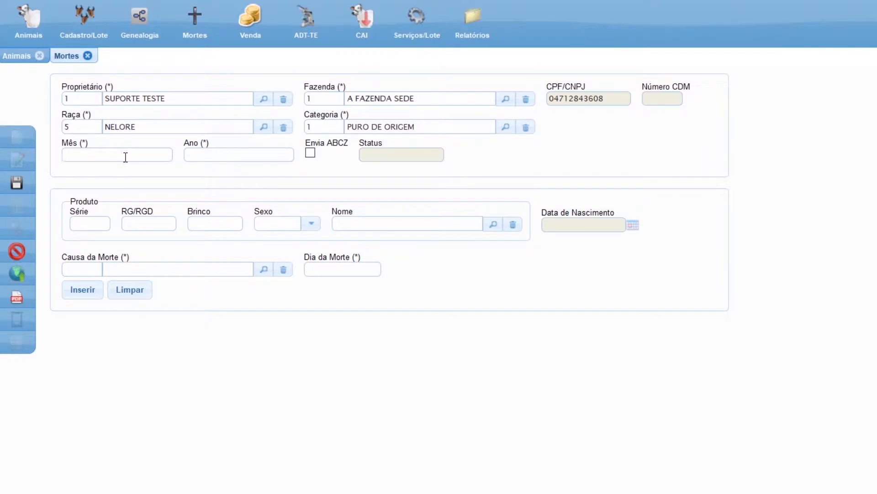
Set the death record to month 9 of 2020, enable sending to ABCZ and load the animal with series TESA and RG/RGD 1024.
type("2020")
left_click(312, 153)
left_click(84, 225)
type("TESA")
key("Tab")
type("1024")
key("Tab")
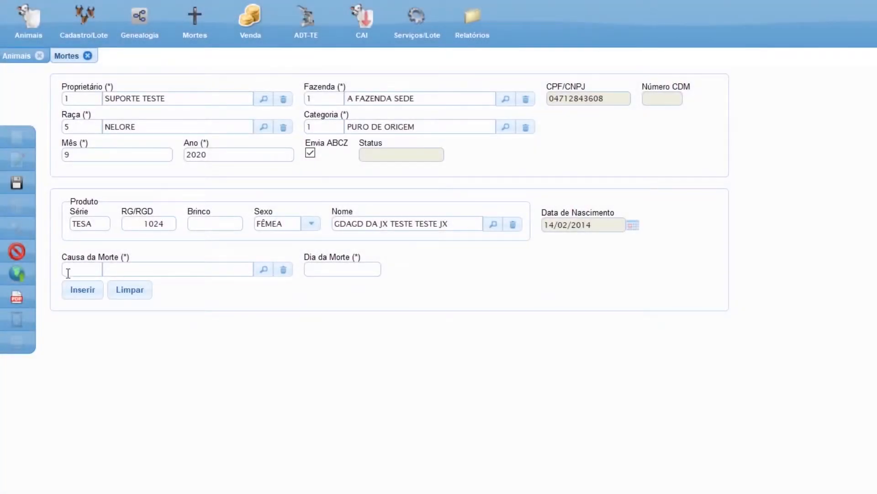
Insert the animal with death cause 1 (ABATE) and death day 20, and save the death record.
type("1")
key("Tab")
left_click(343, 269)
type("20")
left_click(100, 296)
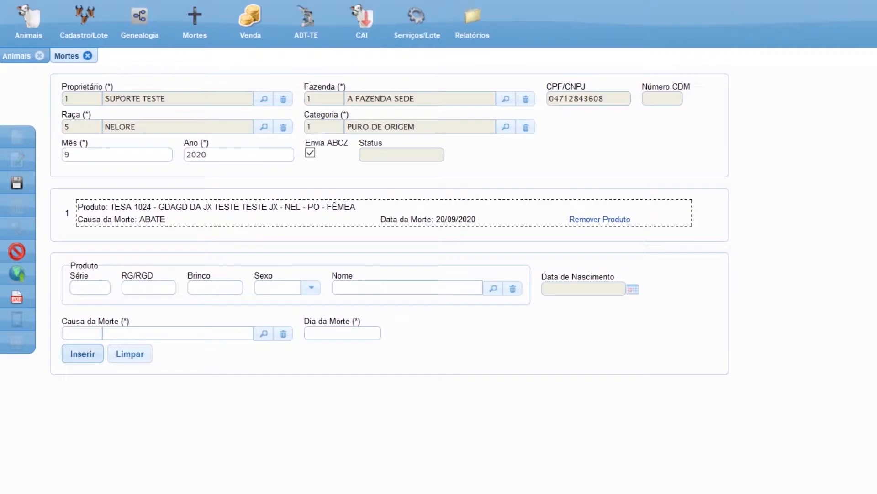
left_click(17, 185)
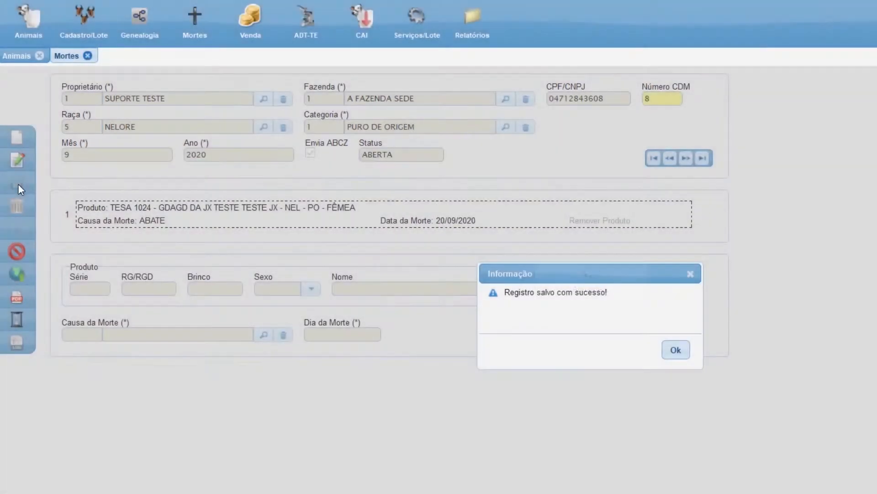
left_click(675, 353)
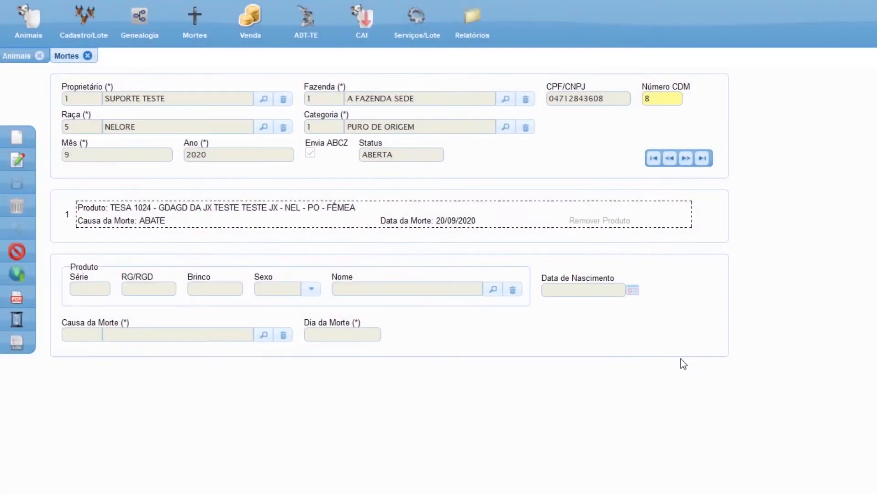
Open online sending for the death record and filter for ABERTAS documents from month 9 of 2020.
left_click(1, 269)
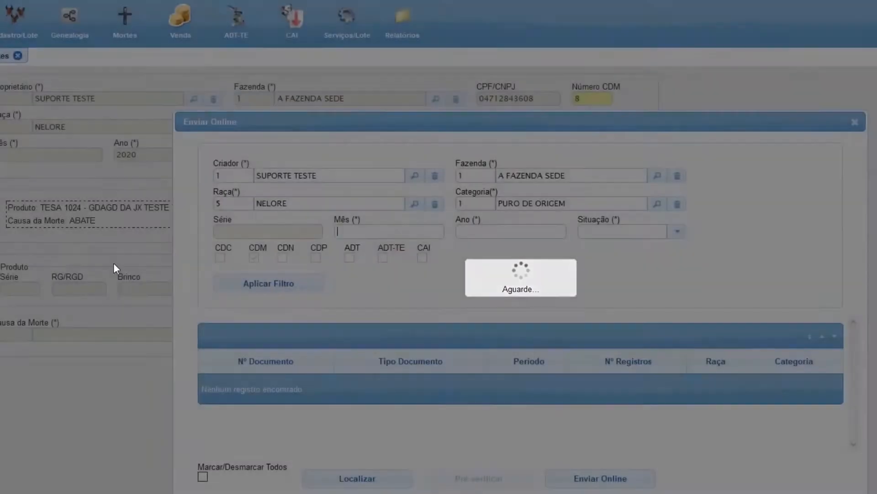
key("Tab")
type("2020")
key("Tab")
type("A")
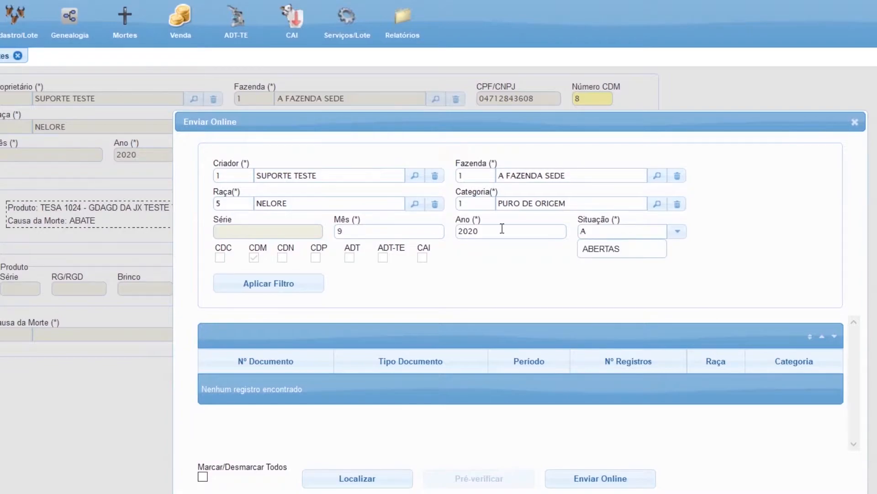
left_click(595, 249)
left_click_drag(511, 126, 466, 97)
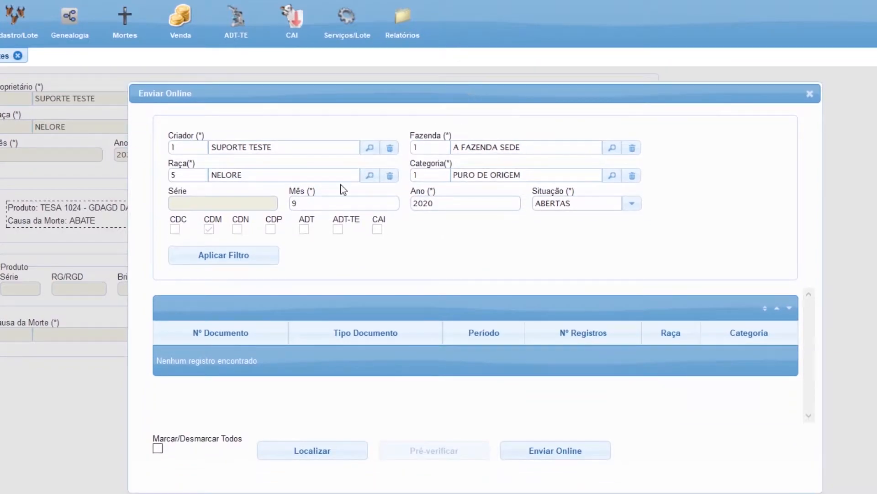
left_click(230, 256)
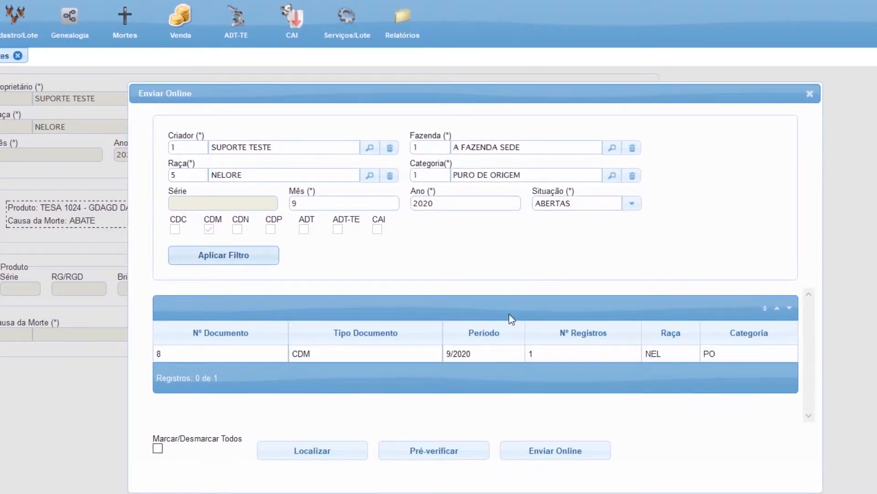
Select CDM document 8 for period 9/2020, send it online and acknowledge the notice.
left_click(492, 356)
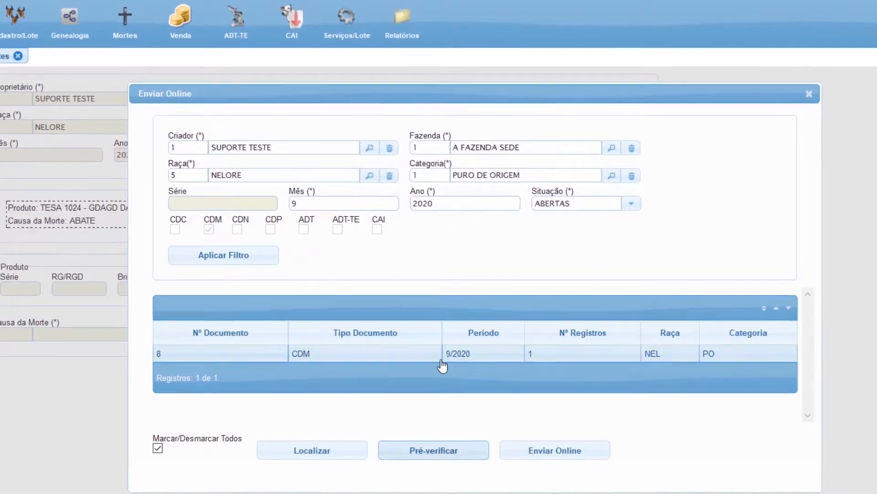
left_click(440, 359)
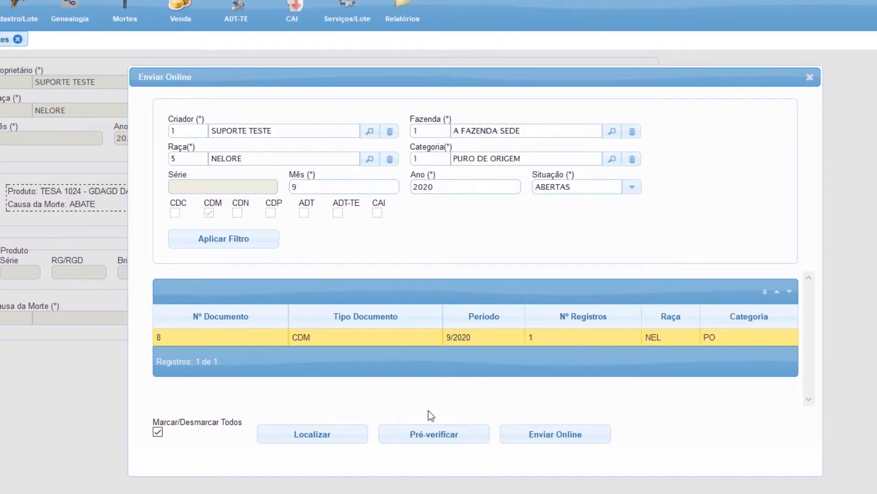
left_click(562, 435)
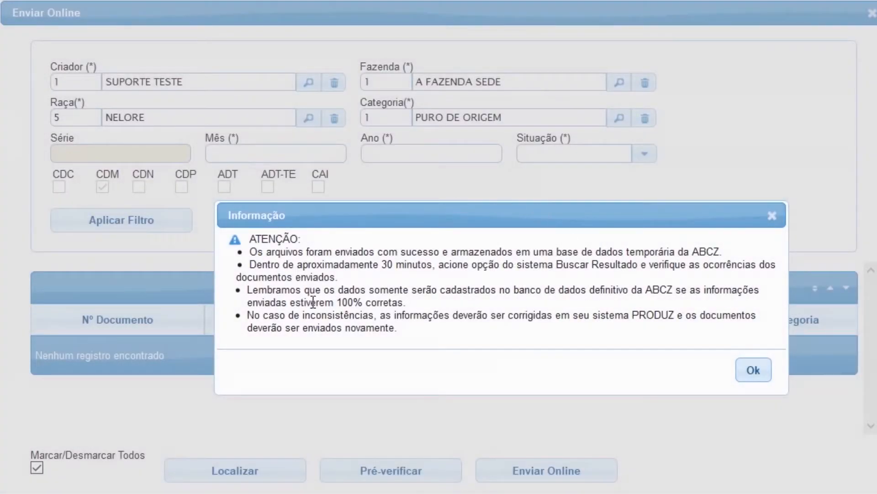
left_click(754, 371)
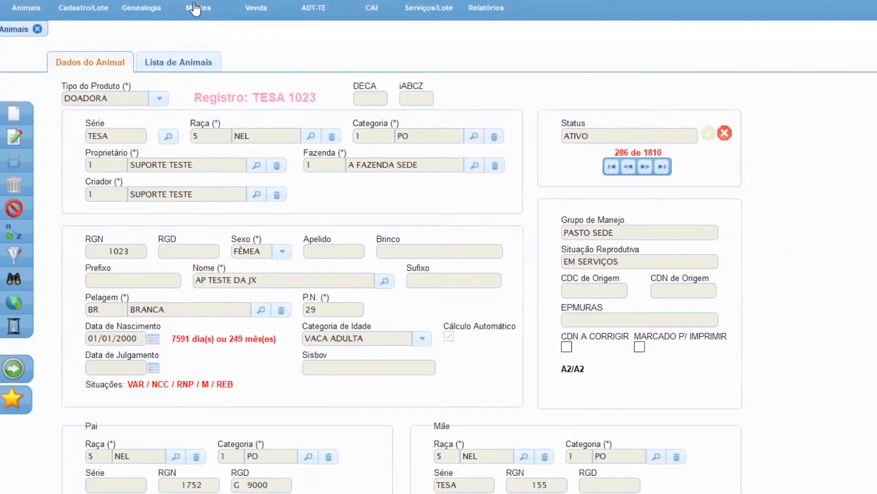
Open the sales module, close the animals module and start a new sale with transmission mode TRANSMISSÃO VIA PAPEL.
left_click(249, 3)
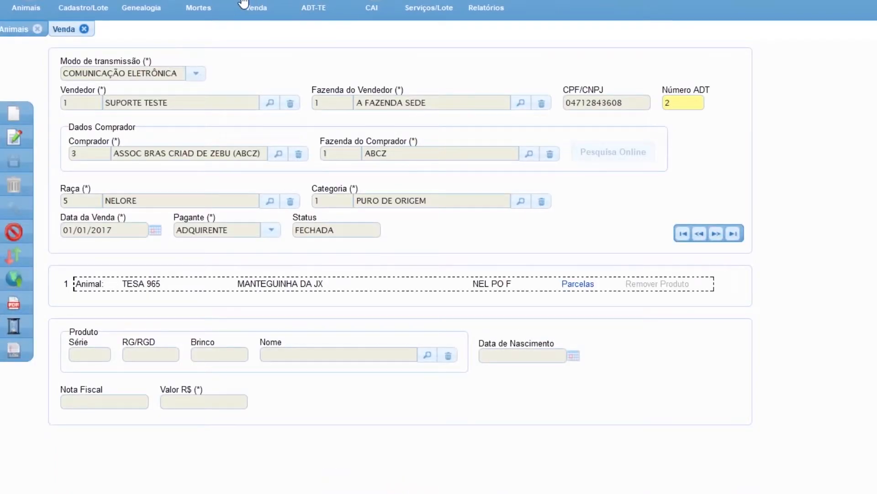
left_click(37, 29)
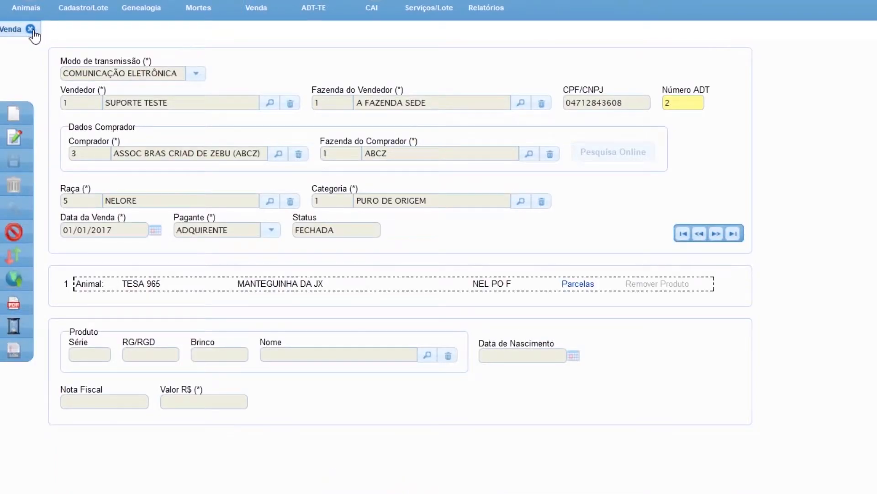
left_click(19, 119)
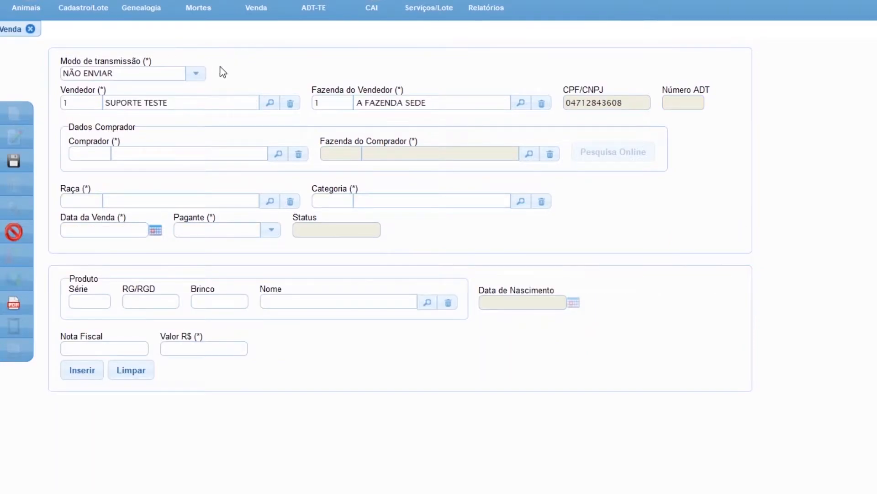
left_click(196, 75)
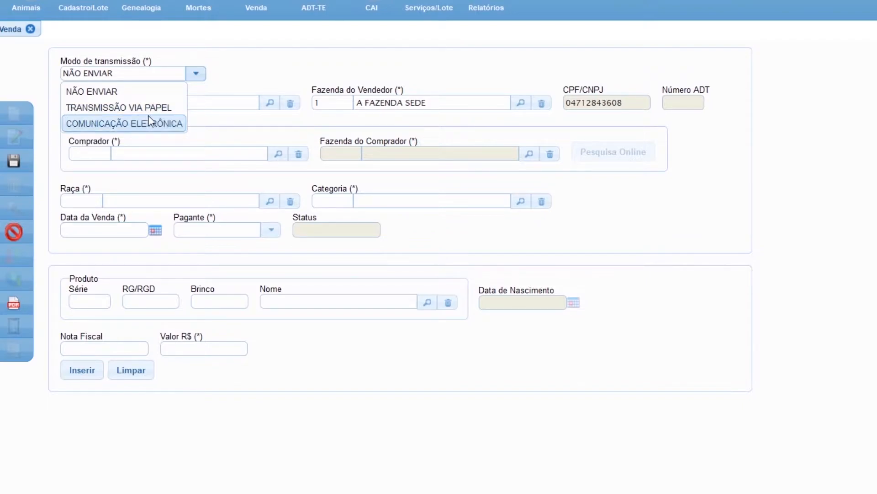
left_click(153, 124)
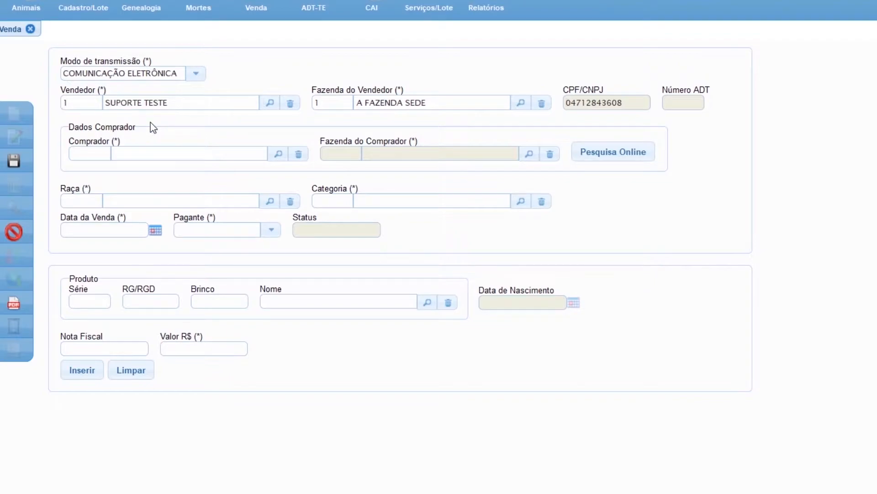
left_click(195, 73)
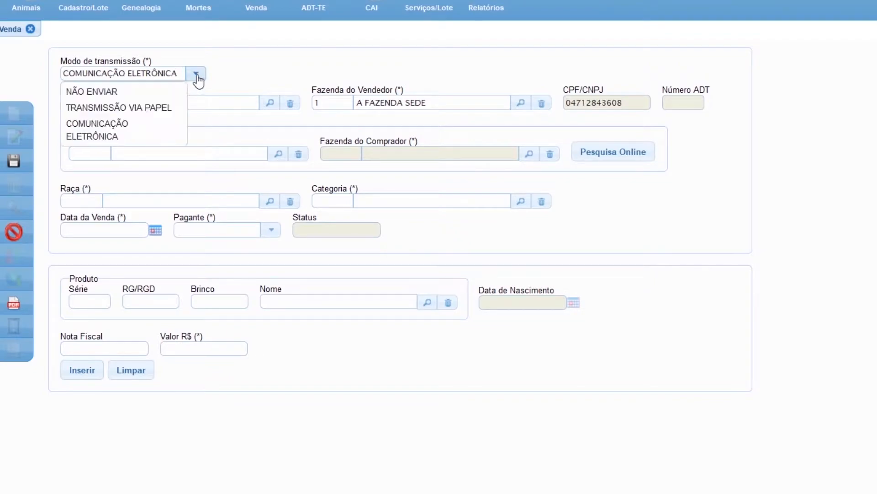
left_click(159, 101)
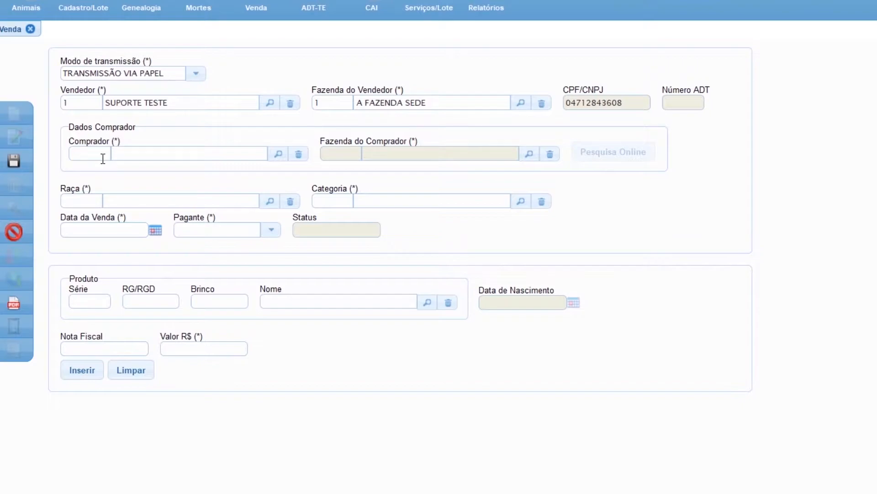
Fill in the buyer by name and choose buyer farm 1 POTY.
left_click(148, 154)
type("TORRES LIN")
key("Tab")
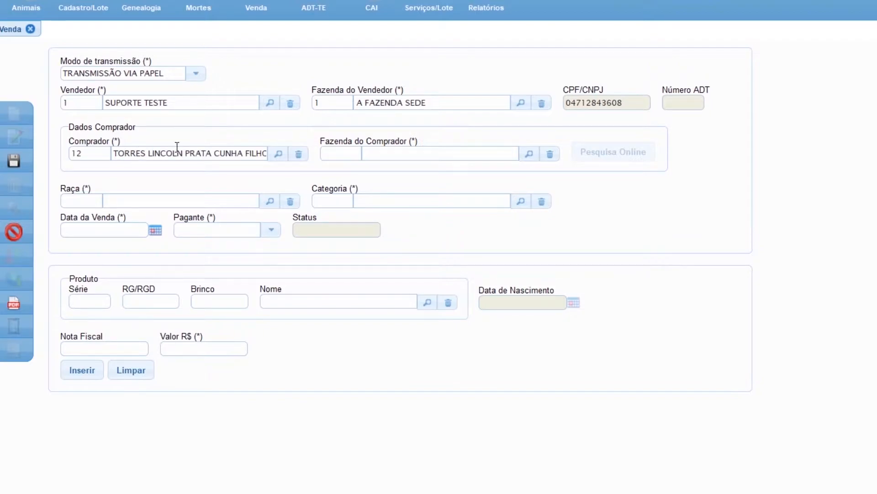
type("1")
key("Tab")
Set the sale's breed to 5 NELORE, category to 1 PURO DE ORIGEM, sale date to 01/01/2020 and payer to TRANSMITENTE.
left_click(82, 204)
type("5")
key("Tab")
type("1")
key("Tab")
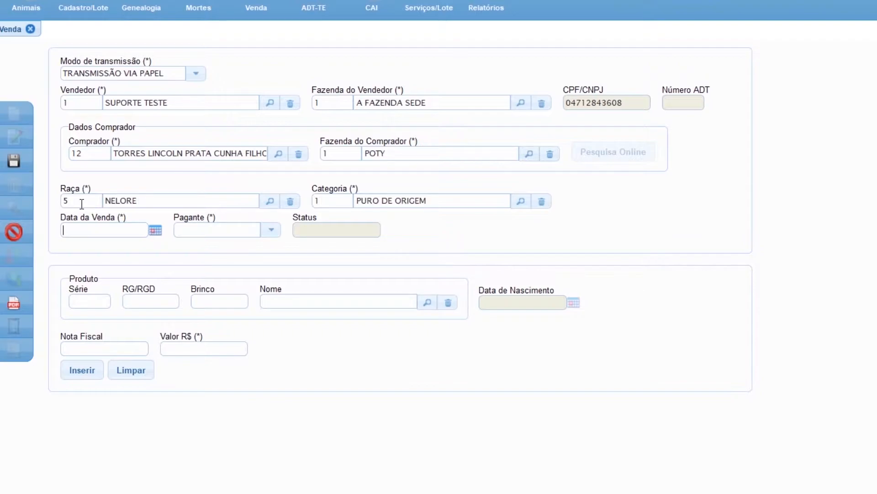
type("01/01/202")
left_click(280, 233)
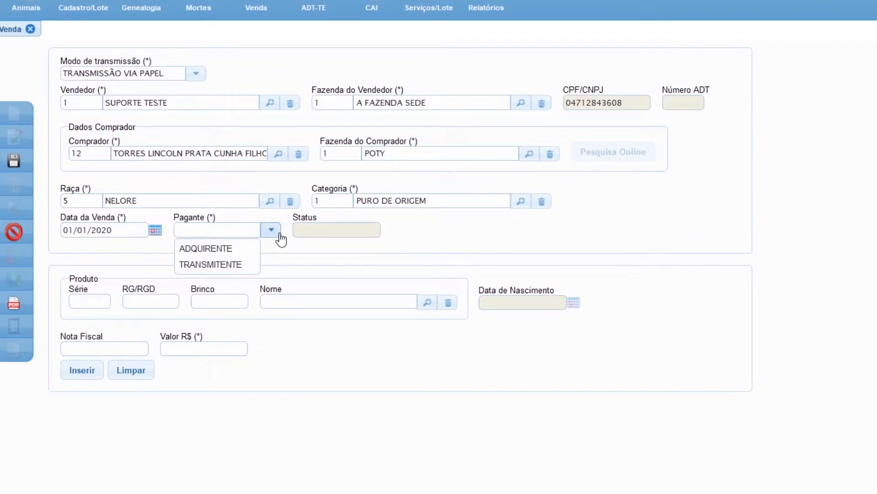
left_click(228, 265)
Load the animal with series TESA and RG/RGD 1025 as the sale's product.
left_click(87, 302)
type("TESA")
key("Tab")
type("102")
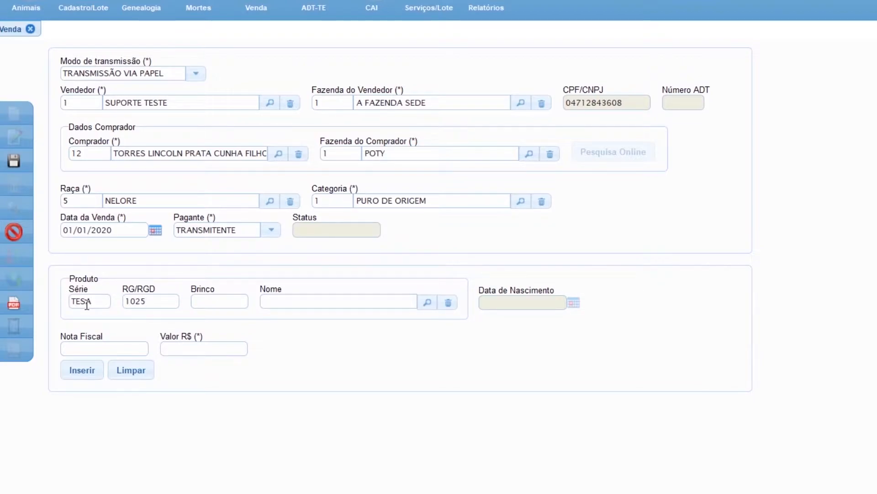
type("5")
key("Tab")
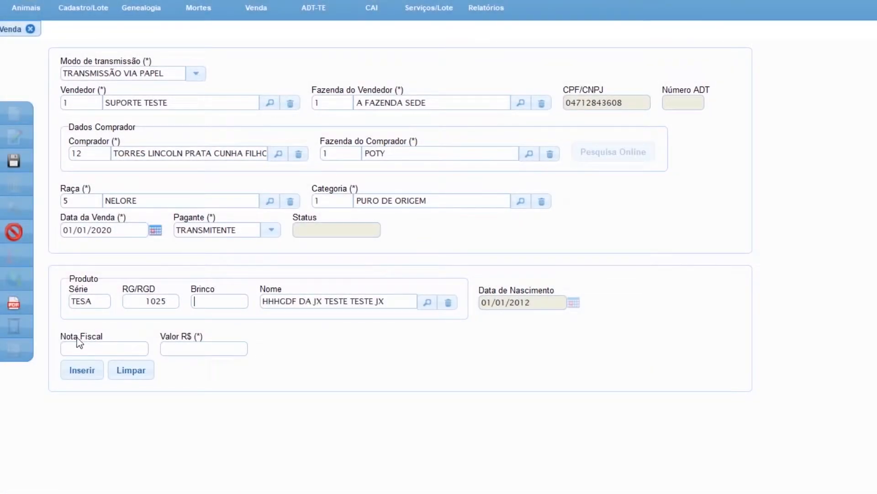
Insert the animal into the sale with a value of R$ 5.000 and save the sale record.
left_click(92, 346)
left_click(182, 351)
type("5.000")
key("Tab")
left_click(83, 370)
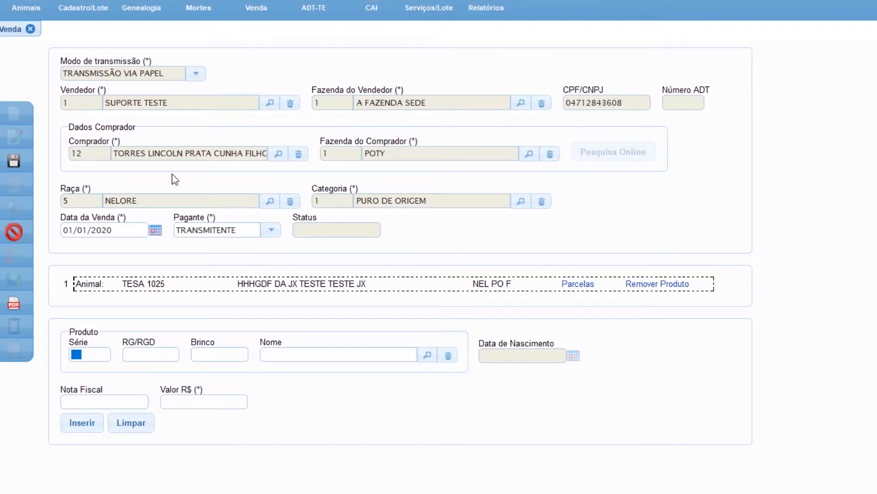
left_click(13, 162)
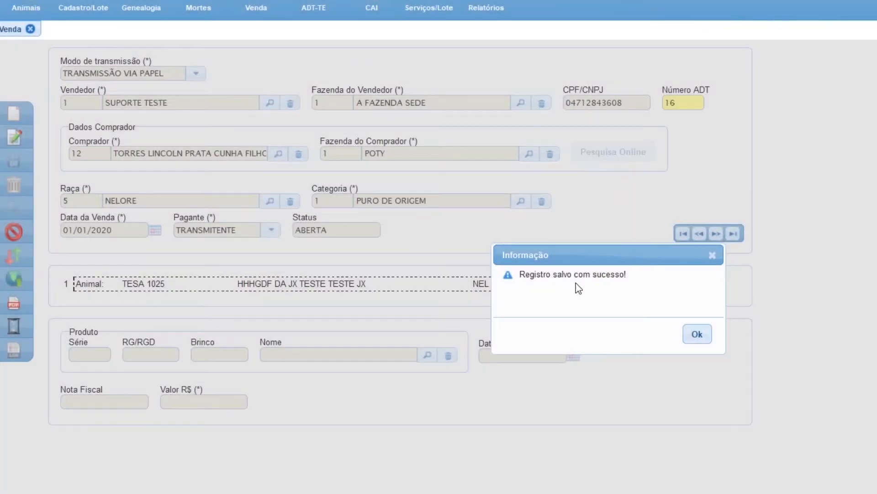
left_click(706, 338)
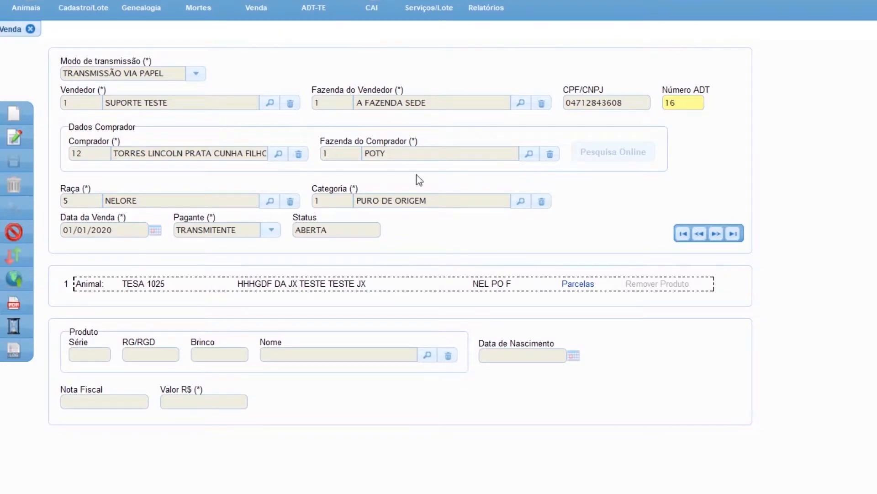
Generate the buyer's first-copy paper ADT with initial date 01/01/2020, view the PDF in Microsoft Edge, and close the downloads window and ADT dialog.
left_click(14, 305)
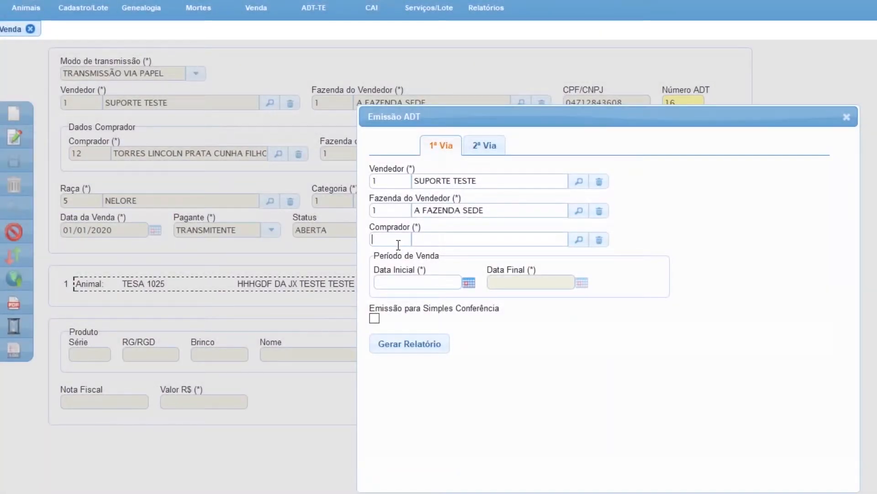
left_click(380, 283)
type("01/01/200")
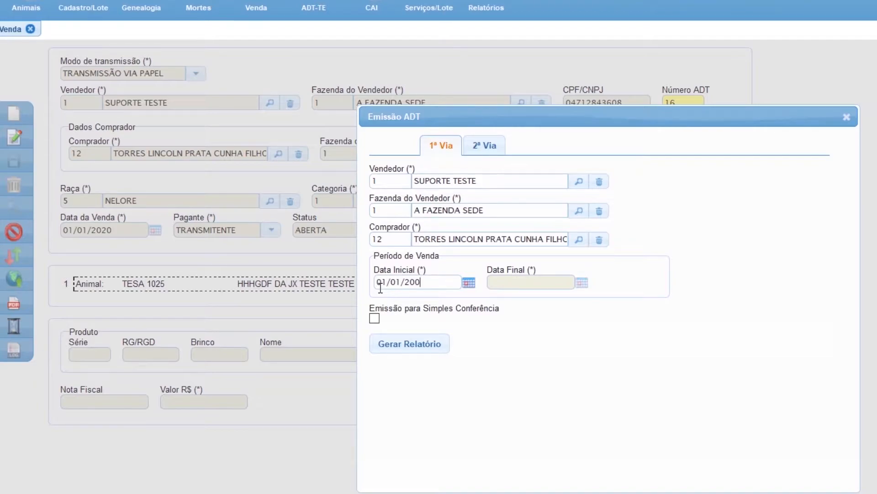
key("BackSpace")
type("20")
left_click(435, 349)
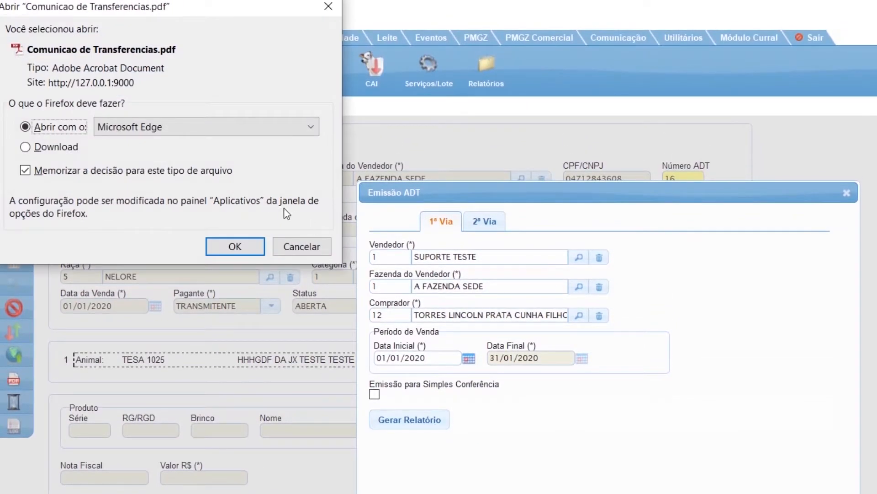
left_click(235, 246)
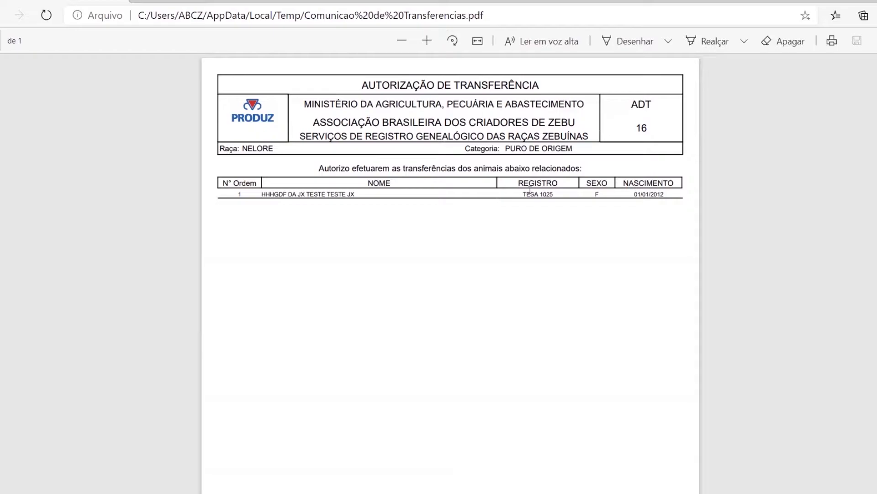
scroll(499, 282, "down", 5)
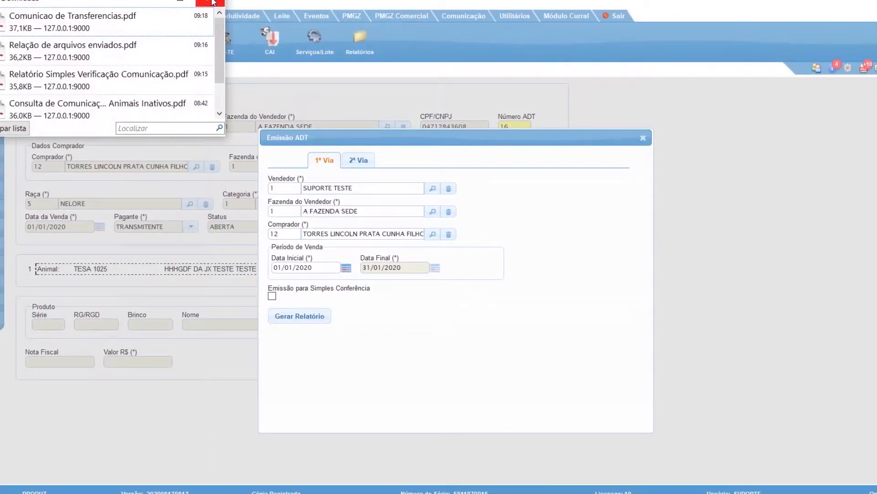
left_click(213, 3)
left_click(643, 137)
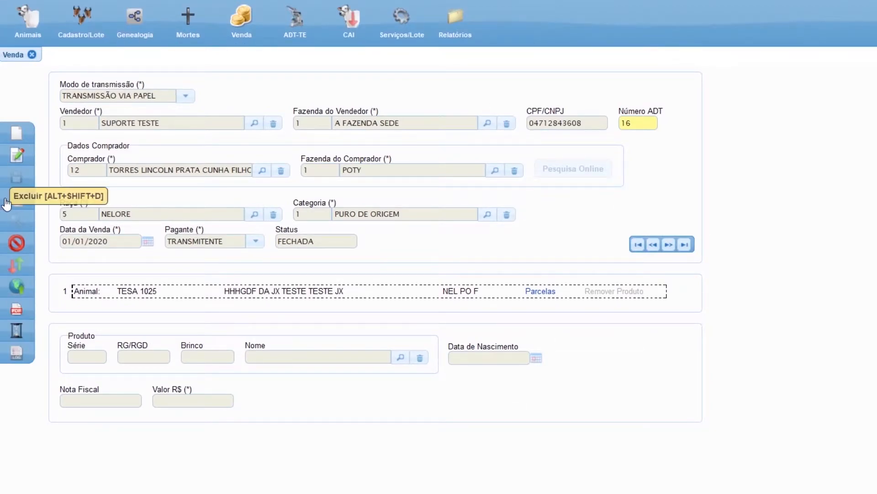
Clear the sale form and look up the product with series TESA and RG/RGD 1025.
left_click(19, 249)
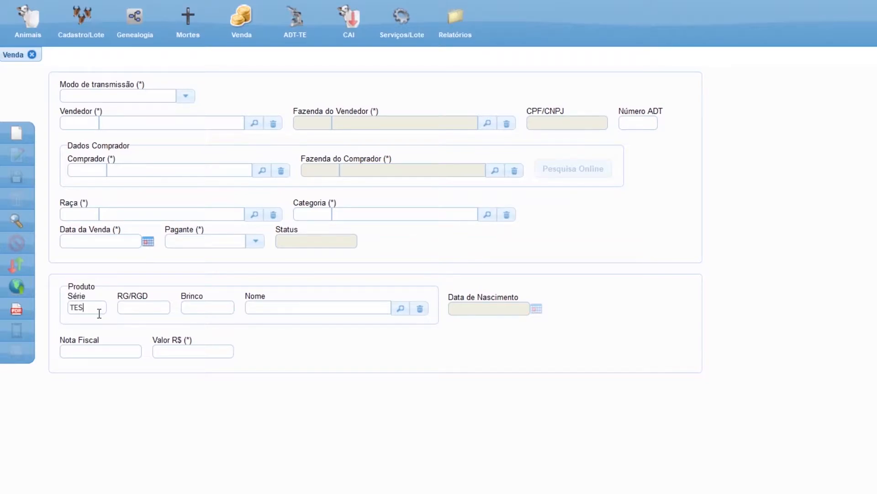
type("1025")
key("Tab")
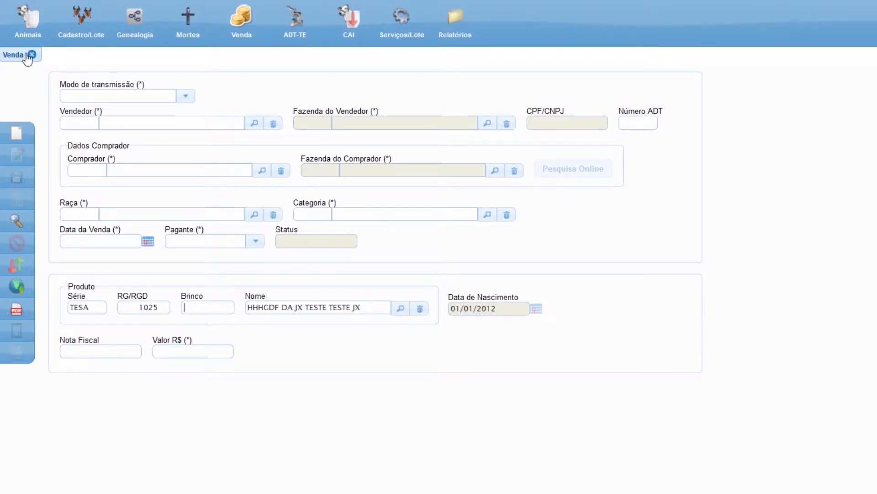
Search for the animal's sales, open the sale dated 01/01/2020 for review, and close the sales form.
left_click(20, 222)
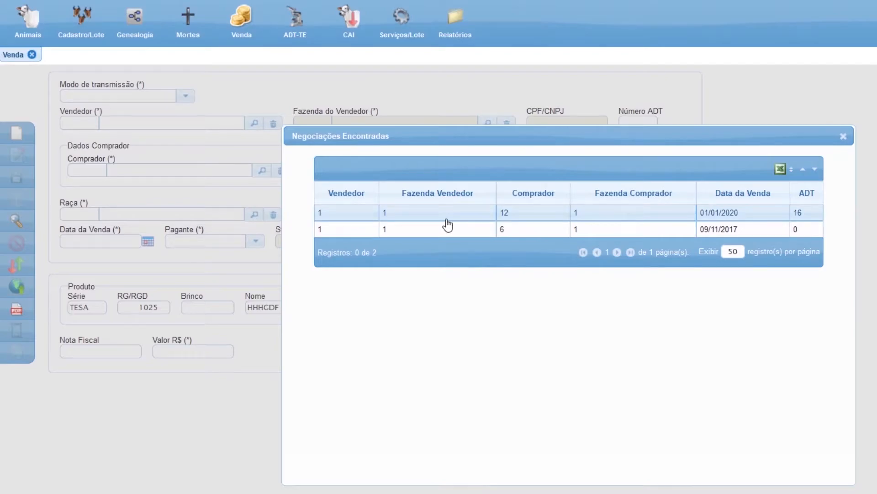
double_click(447, 219)
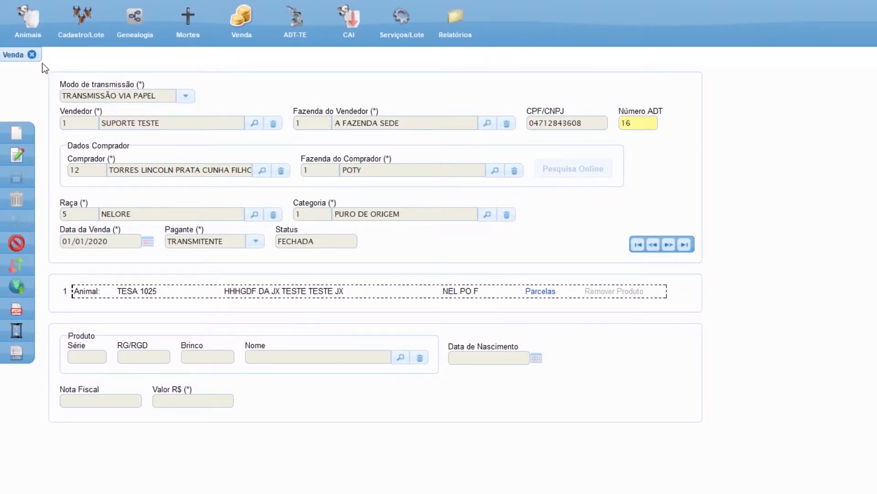
left_click(32, 54)
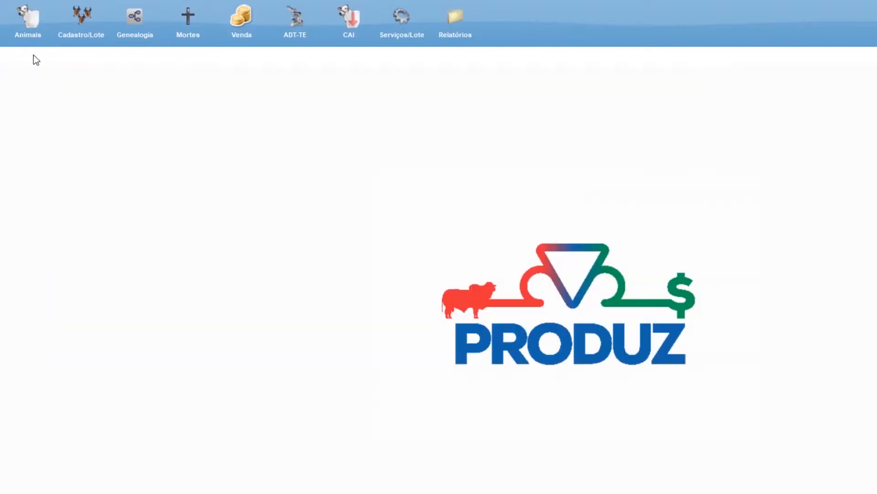
Open the ADT-TE form and review its transfer, sire, donor and recipient fields.
left_click(304, 35)
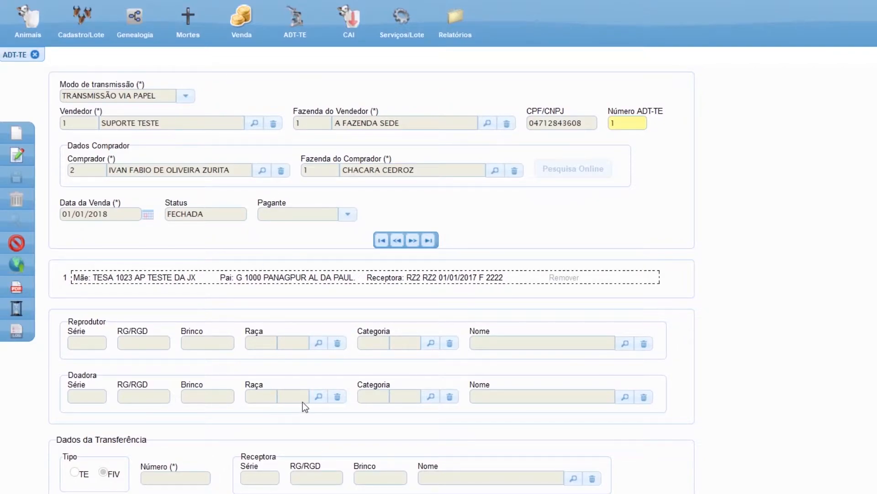
scroll(43, 423, "down", 1)
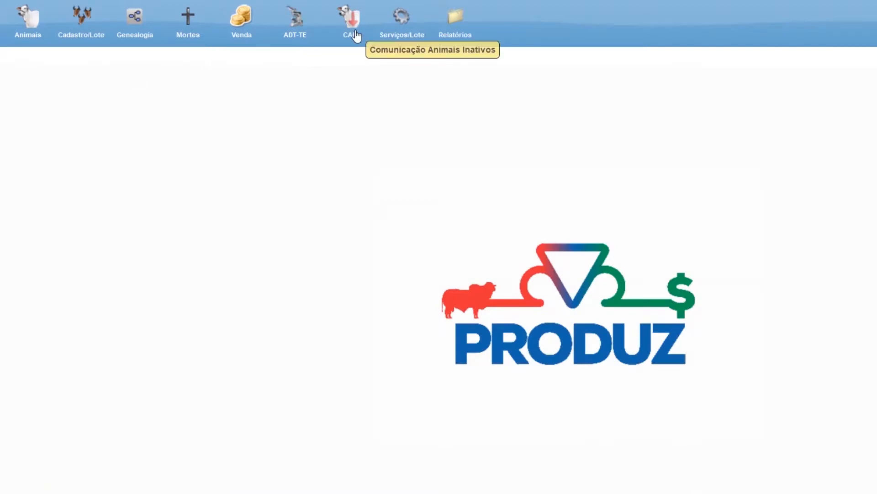
Start a new CAI record with movement date 06/10/2020.
left_click(355, 35)
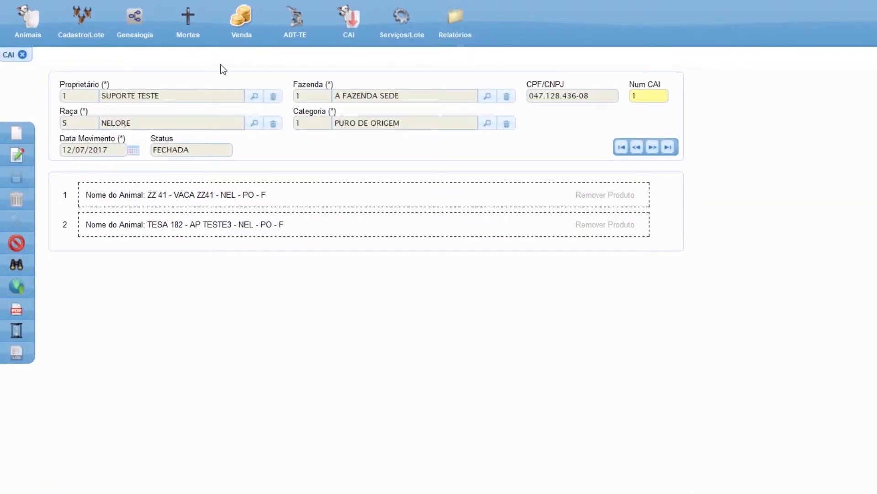
left_click(17, 136)
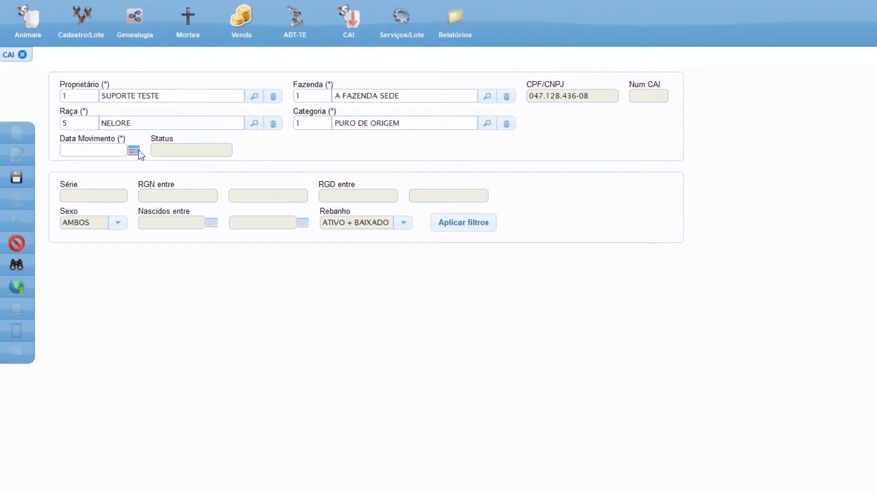
left_click(139, 150)
left_click(119, 221)
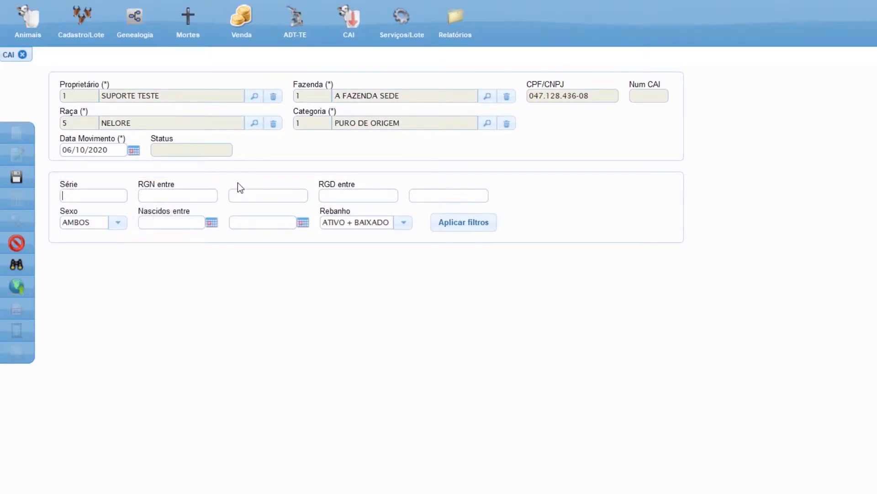
Filter the CAI animals by herd ATIVO, series TESA and sex MACHO.
left_click(404, 223)
left_click(366, 264)
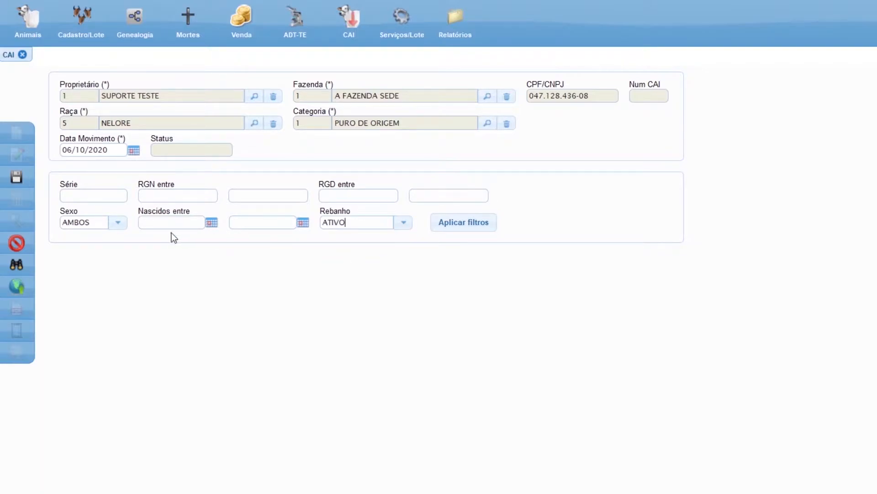
left_click(69, 194)
type("TESA")
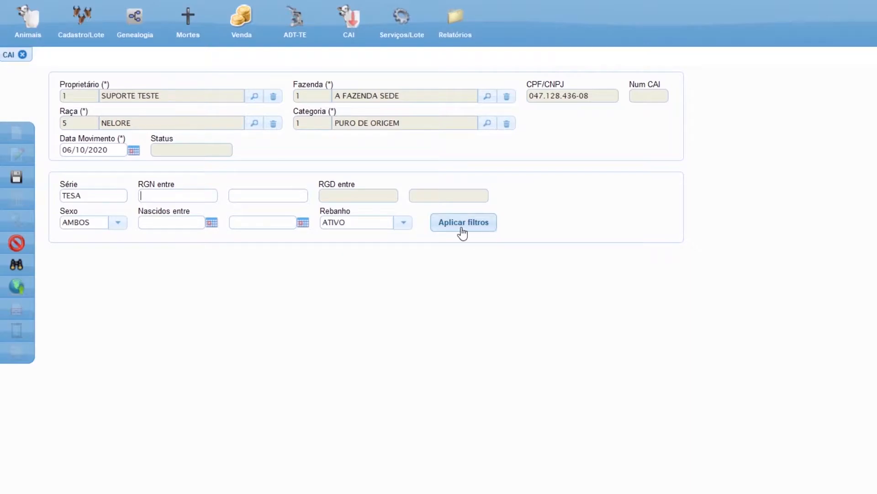
left_click(117, 225)
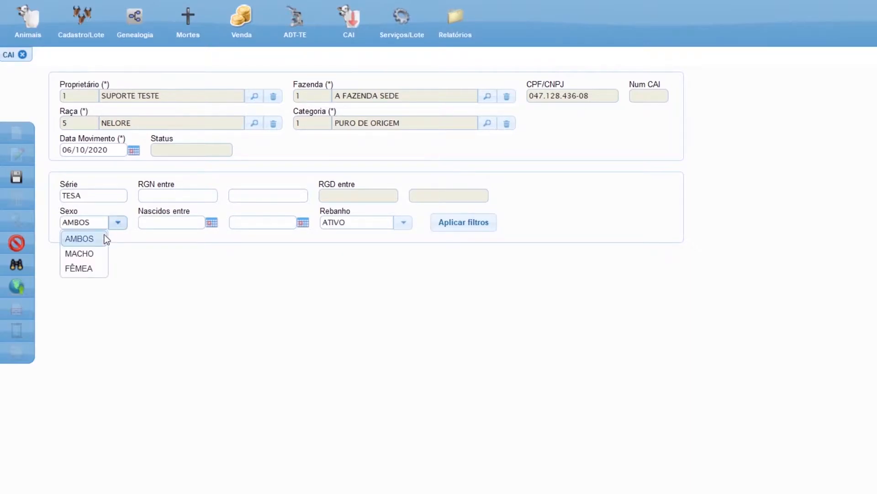
left_click(91, 253)
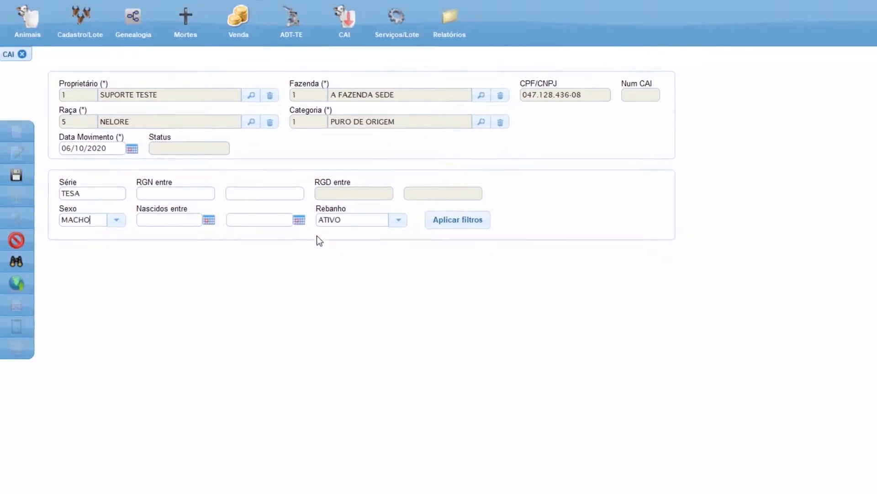
left_click(459, 222)
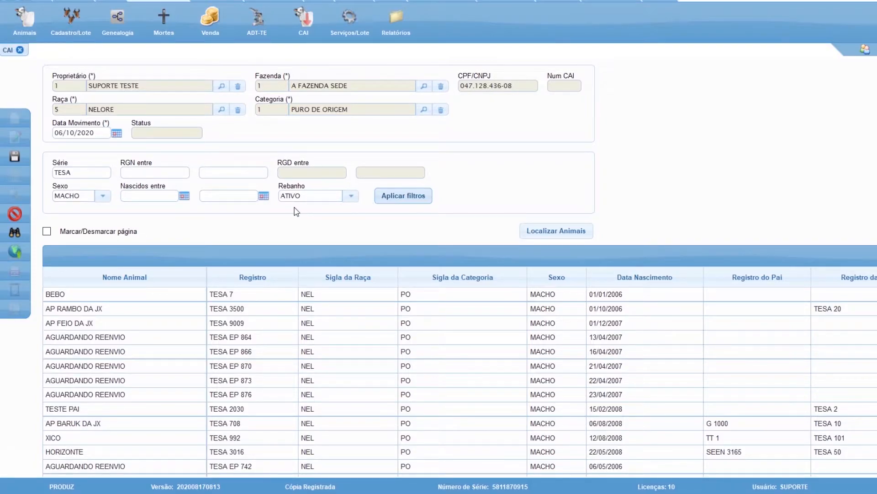
Add animals TESA EP 864, 866, 870 and 873 to the CAI record and save it.
scroll(380, 247, "down", 3)
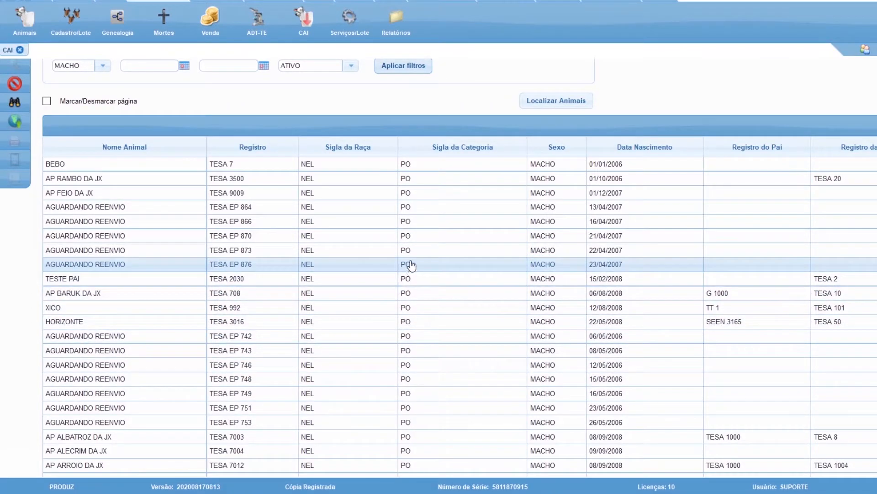
left_click(420, 224)
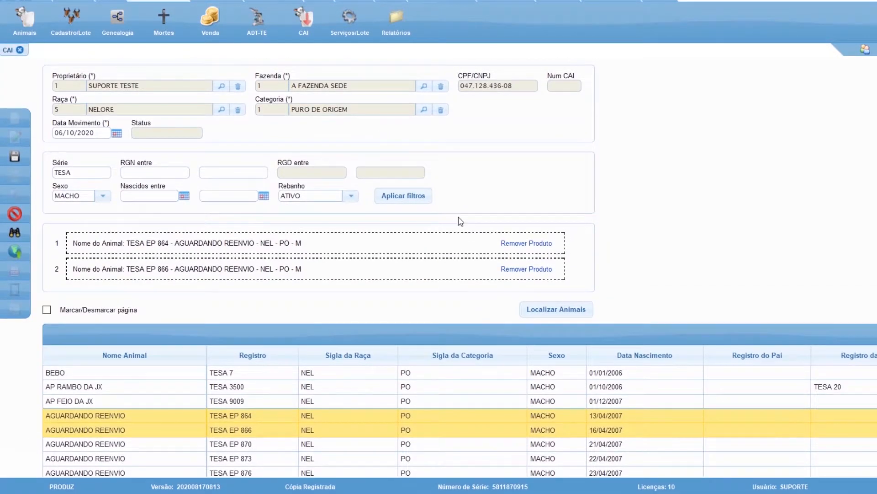
scroll(418, 448, "down", 2)
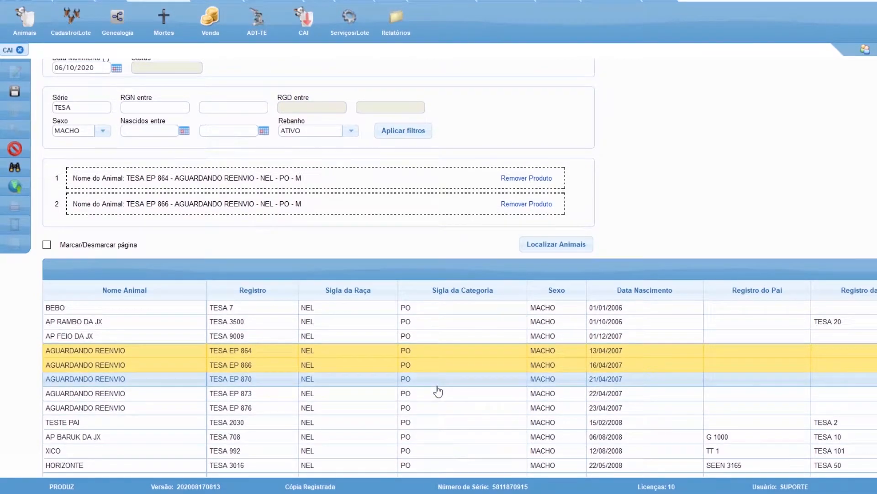
left_click(437, 389)
left_click(428, 423)
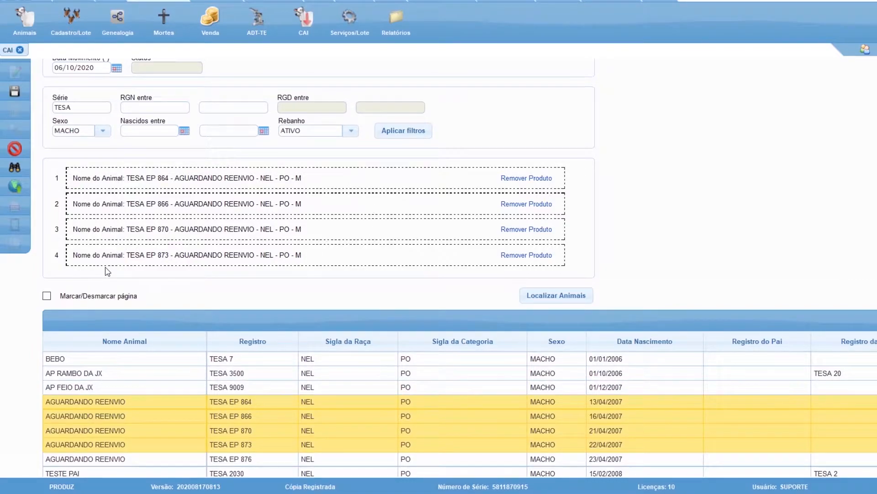
scroll(108, 271, "up", 3)
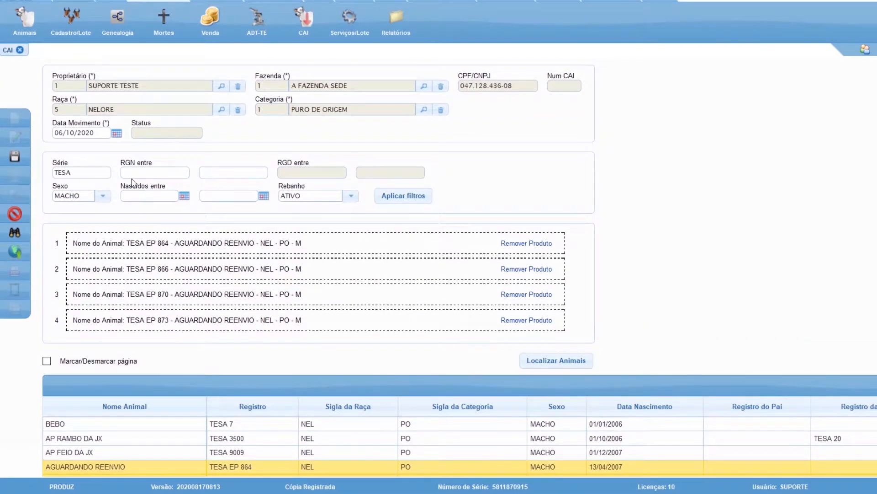
left_click(15, 158)
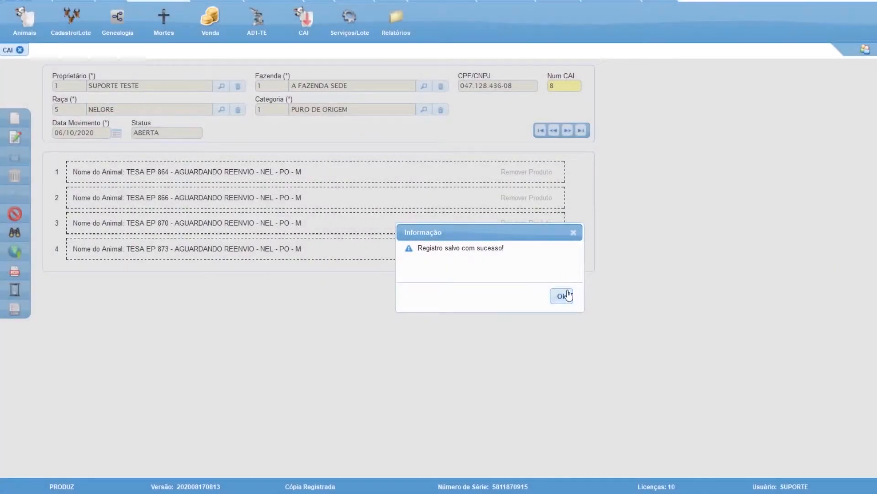
left_click(563, 296)
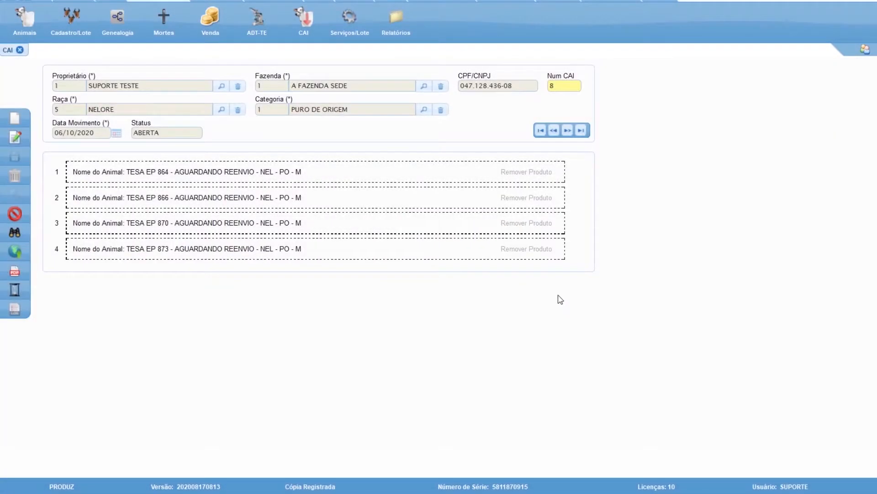
Open online sending for the CAI and filter documents for month 10, year 2020 and status ABERTAS.
left_click(10, 258)
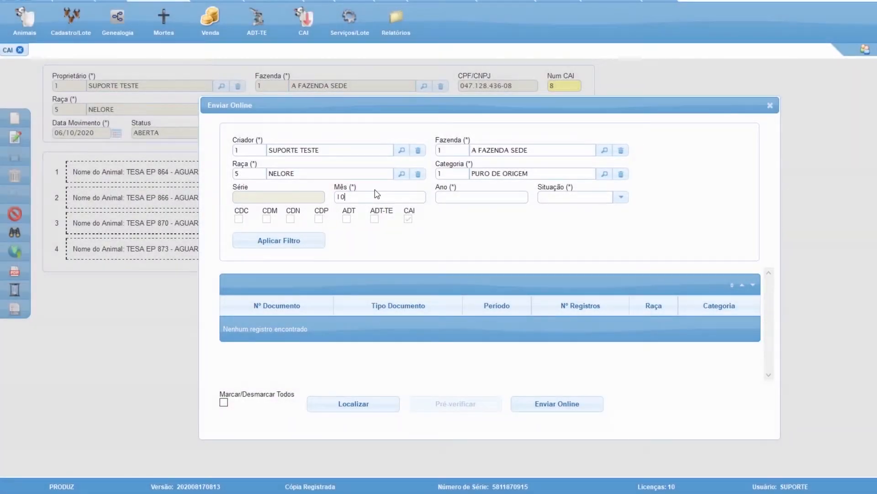
type("A")
left_click(594, 215)
left_click(293, 245)
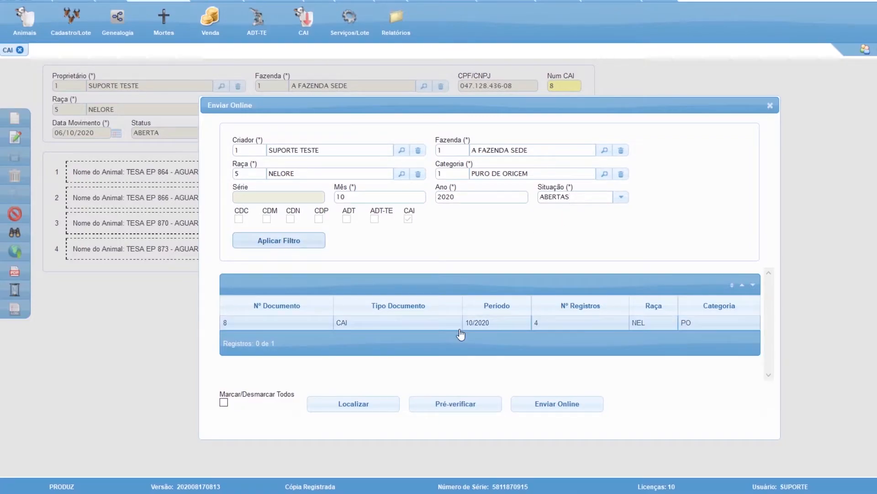
Pre-verify the October 2020 CAI document, open the verification report in Microsoft Edge, and return to the sending dialog.
left_click(465, 325)
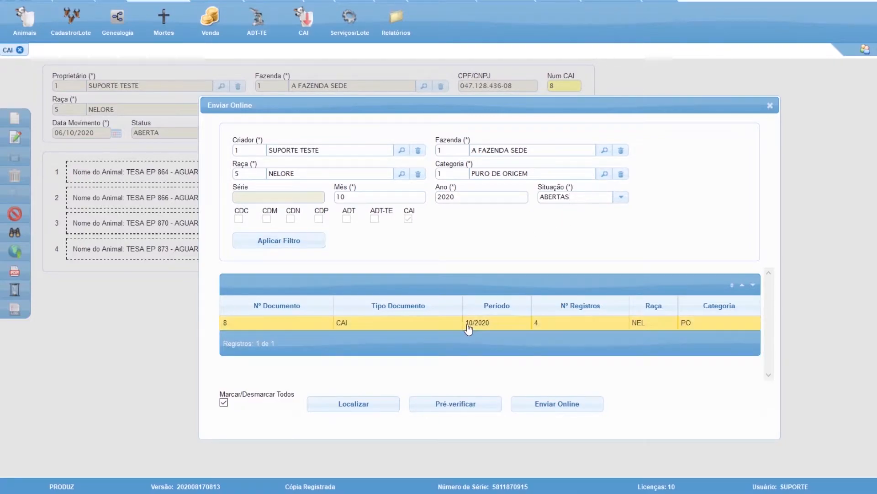
left_click(459, 407)
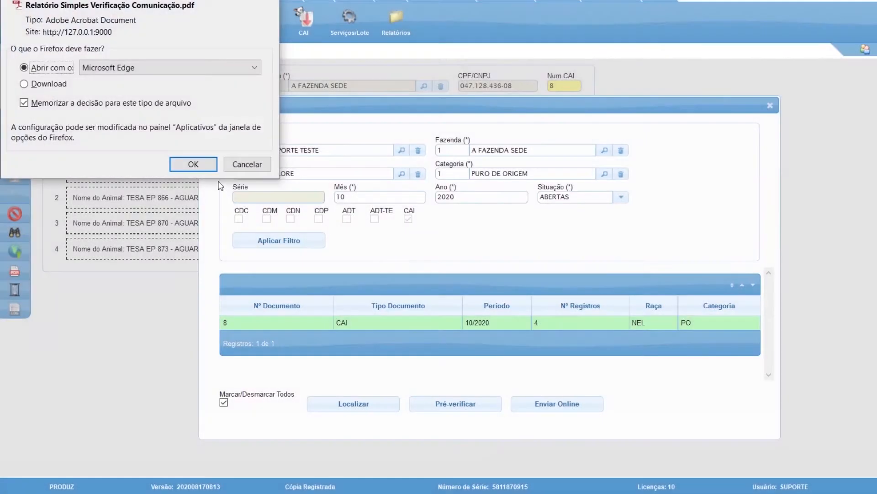
left_click(193, 165)
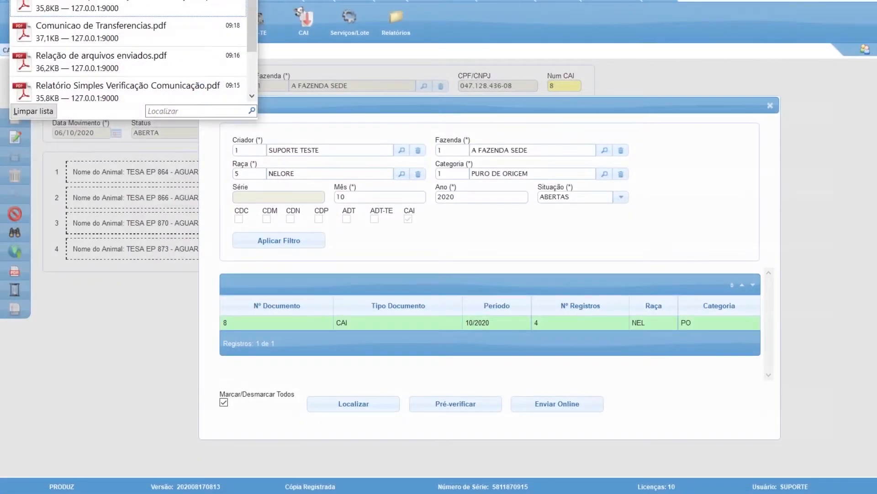
left_click(532, 290)
Send the October 2020 CAI document online, dismiss the notice and sent-files report, and close the CAI form.
left_click(570, 324)
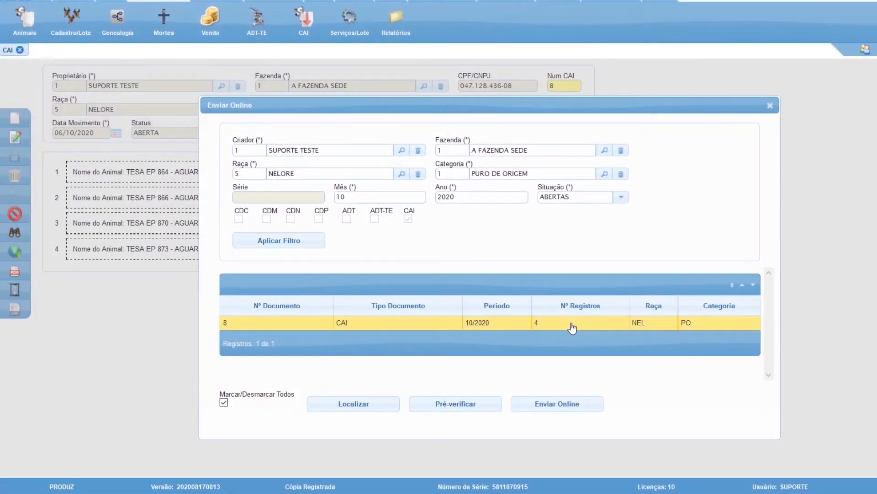
left_click(587, 405)
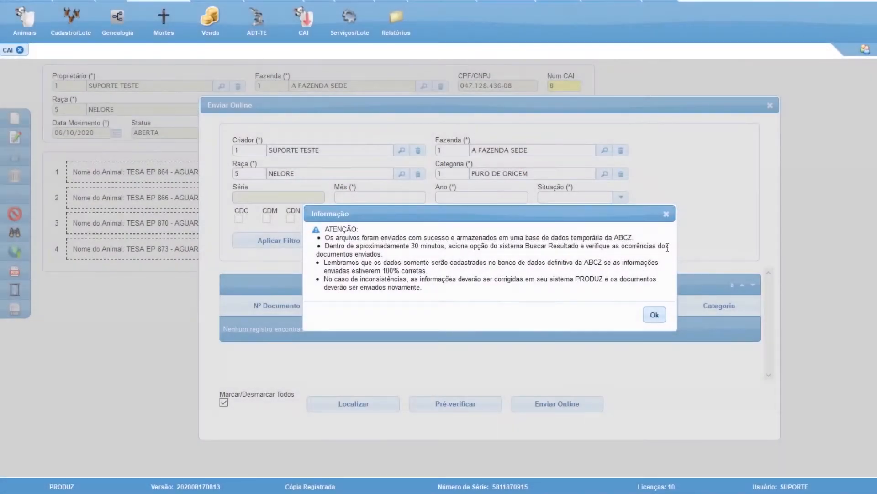
left_click(666, 213)
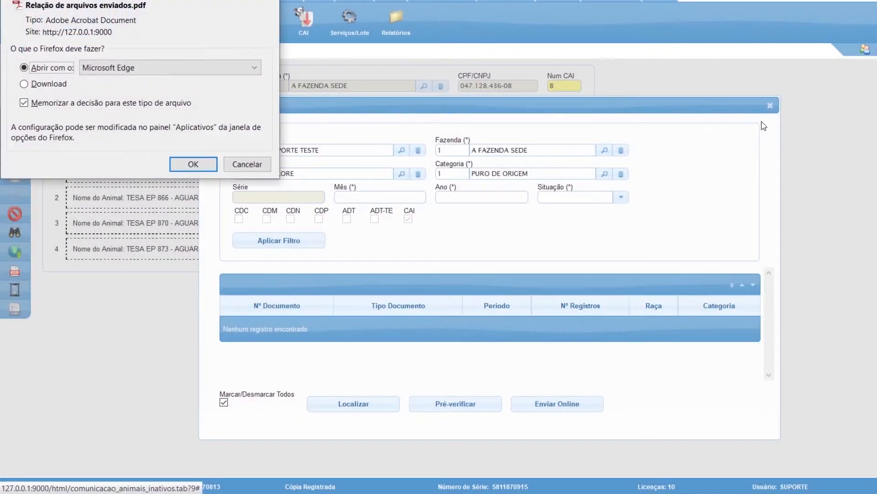
left_click(769, 107)
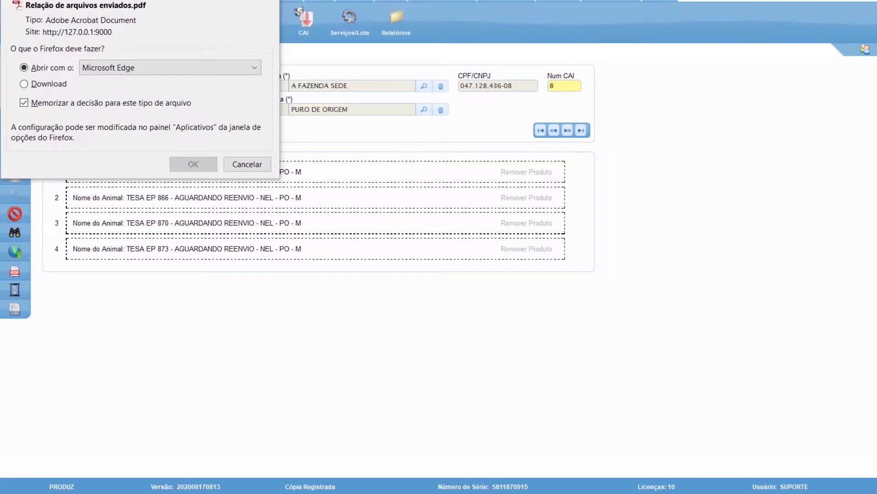
key("Escape")
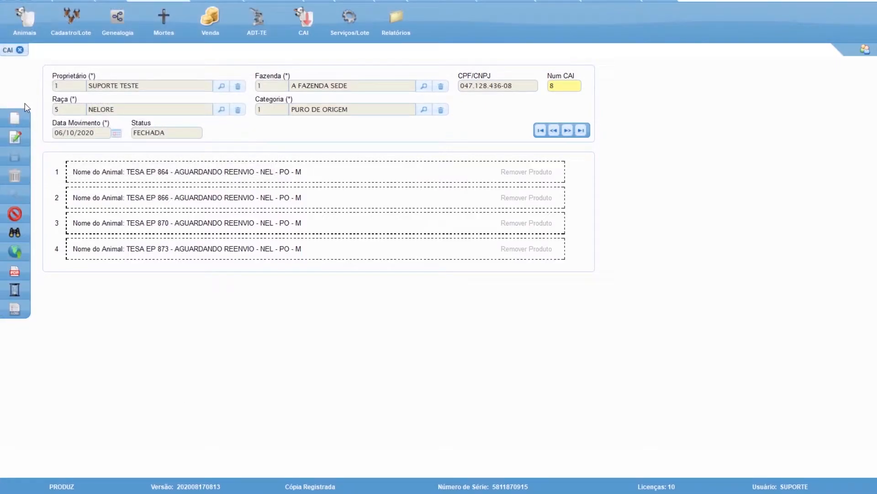
left_click(20, 50)
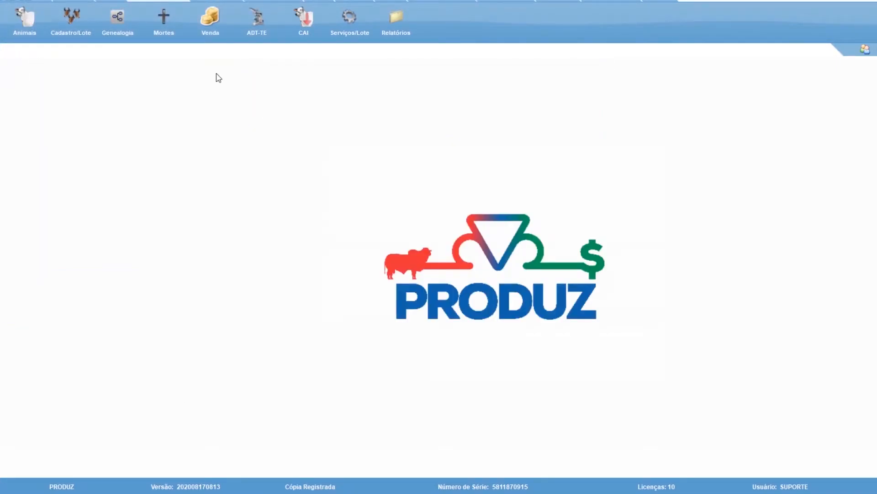
Open the batch services form and set its herd filter to ATIVO.
left_click(363, 33)
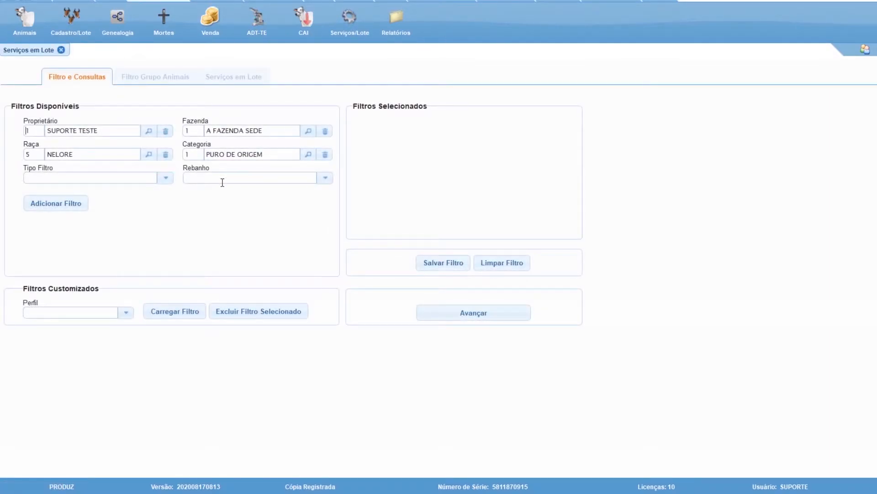
left_click(328, 178)
left_click(304, 197)
left_click(52, 177)
type("SE")
left_click_drag(44, 178, 4, 179)
key("BackSpace")
Add a filter of type SEXO with the value MACHO to the selected filters.
left_click(169, 180)
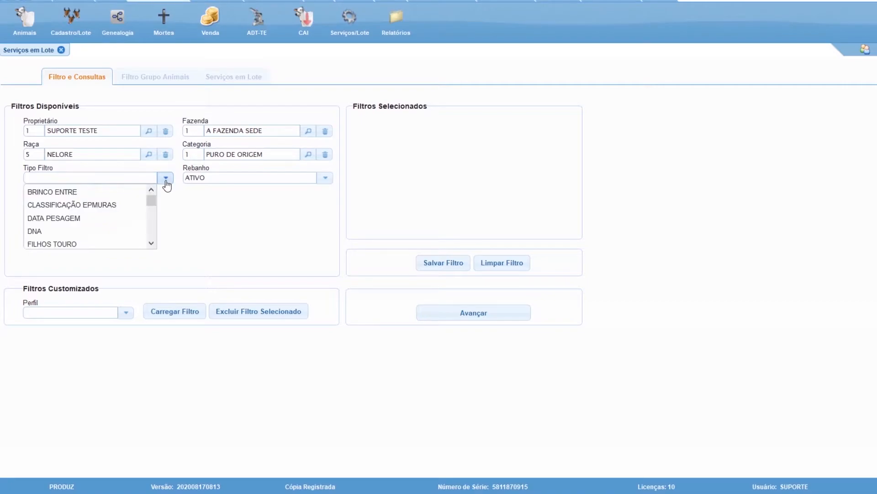
left_click_drag(151, 201, 156, 233)
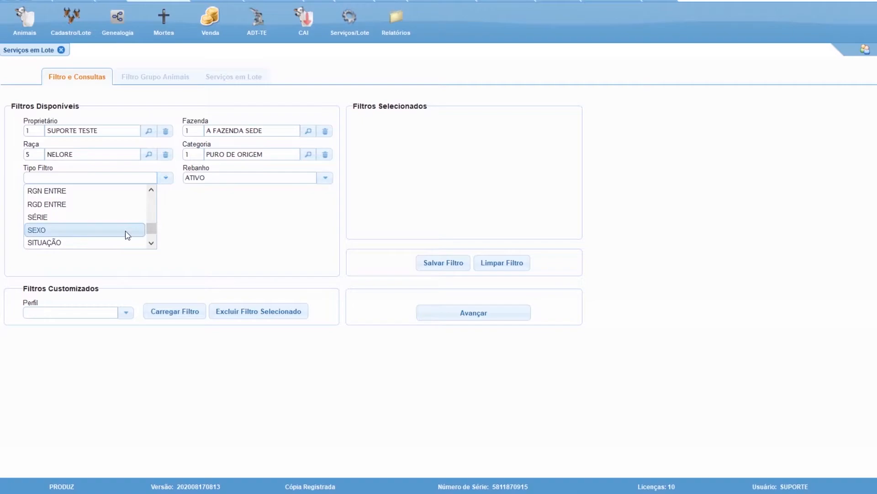
left_click(126, 230)
left_click(96, 209)
left_click(67, 236)
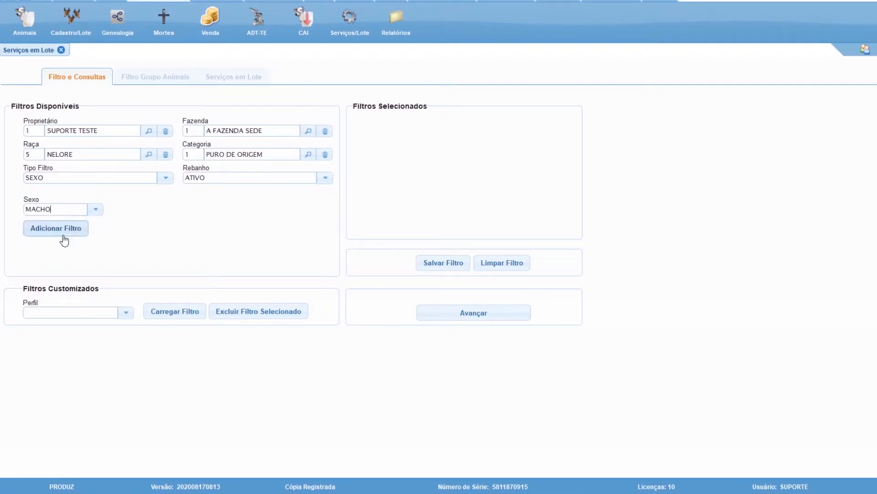
left_click(67, 235)
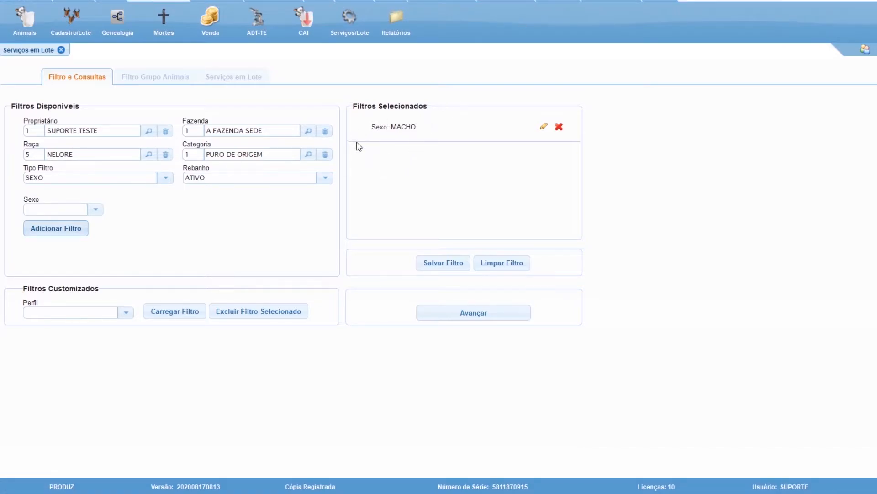
List the animals matching the MACHO filter, look through them, return to the filters and list them again.
left_click(483, 314)
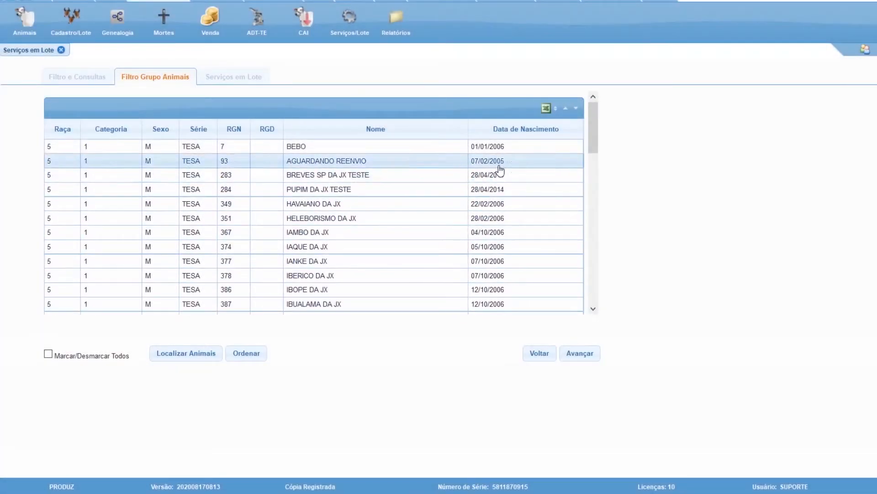
left_click_drag(593, 128, 597, 293)
left_click(539, 354)
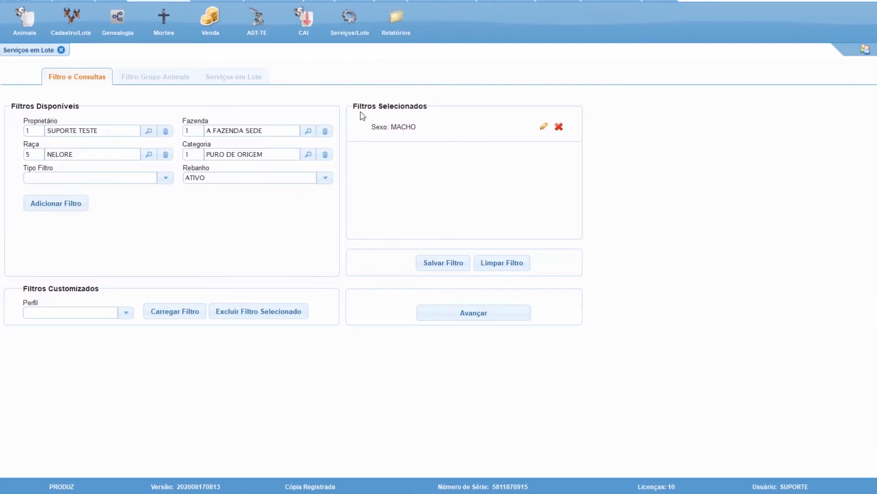
left_click(481, 323)
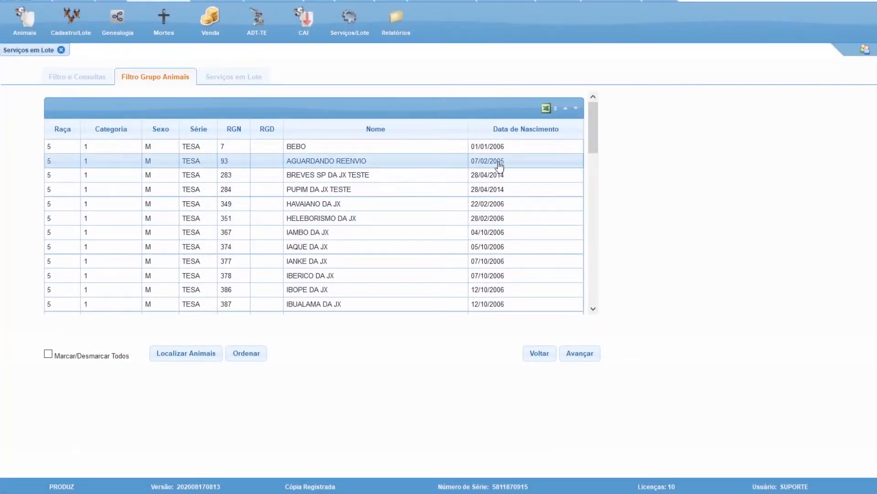
Select the animals with RGN 93, 283, 284, 349, 351, 367, 374, 378 and 387 in the list.
left_click(409, 249)
left_click(405, 276)
left_click(395, 303)
left_click(402, 233)
left_click(402, 219)
left_click(411, 204)
left_click(425, 190)
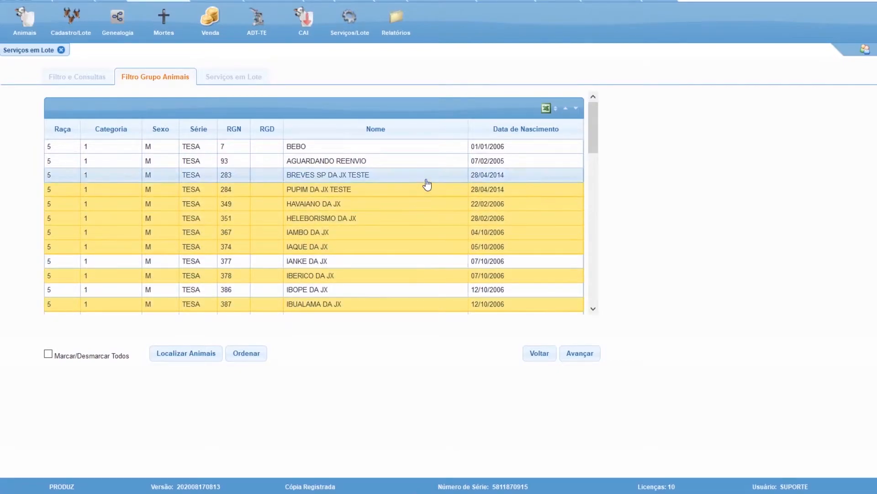
left_click(429, 163)
left_click(422, 175)
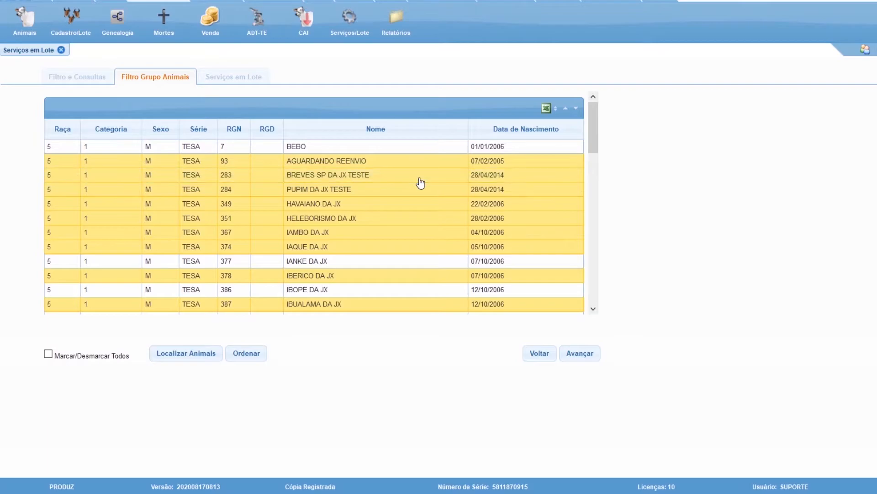
Go to the last page of the animal list, and mark and unmark all animals to clear the selection.
left_click_drag(593, 147, 593, 298)
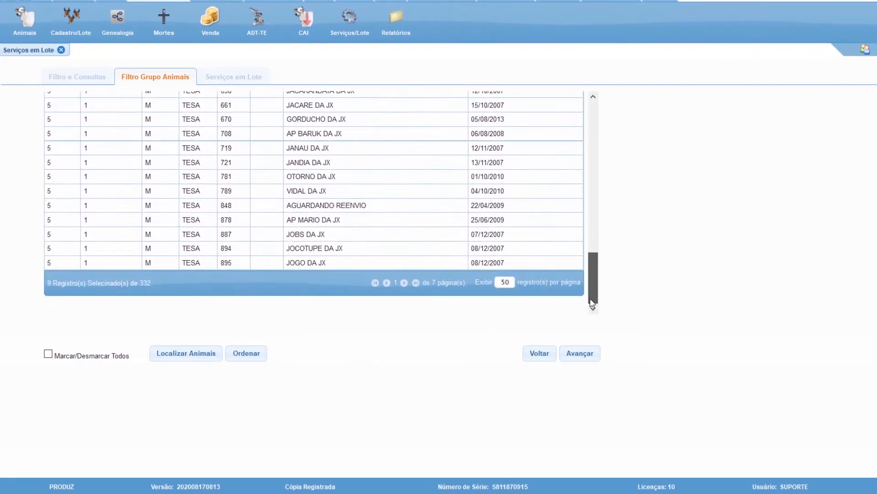
left_click(415, 283)
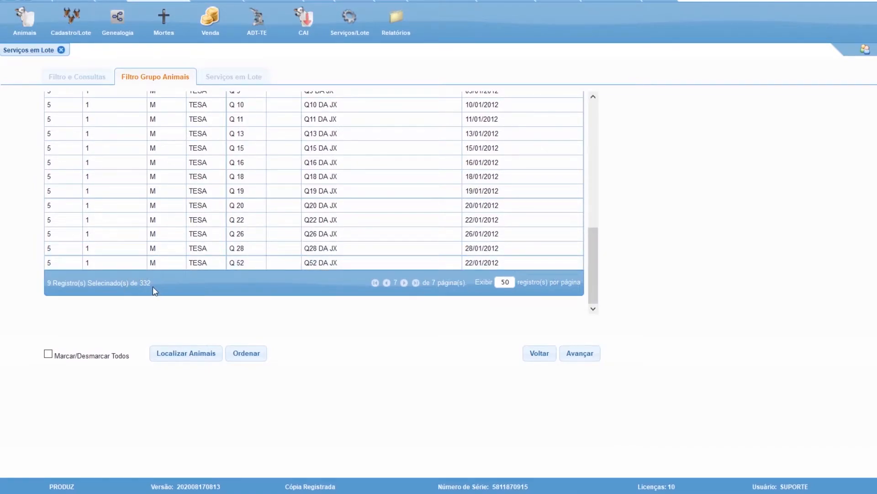
left_click(48, 354)
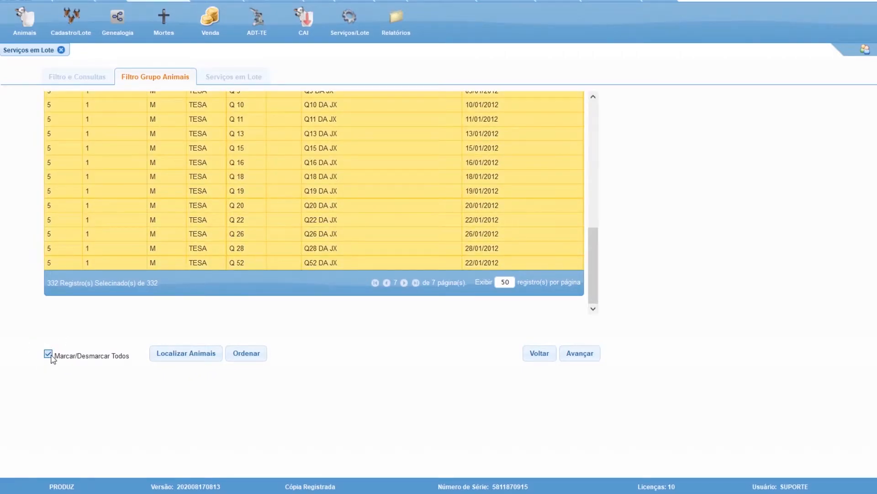
left_click(49, 355)
Select the animals Q 10, Q 11, Q 13, Q 15, Q 18, Q 20, Q 22 and Q 28, and proceed to the batch services.
left_click(195, 221)
left_click(196, 205)
left_click(198, 177)
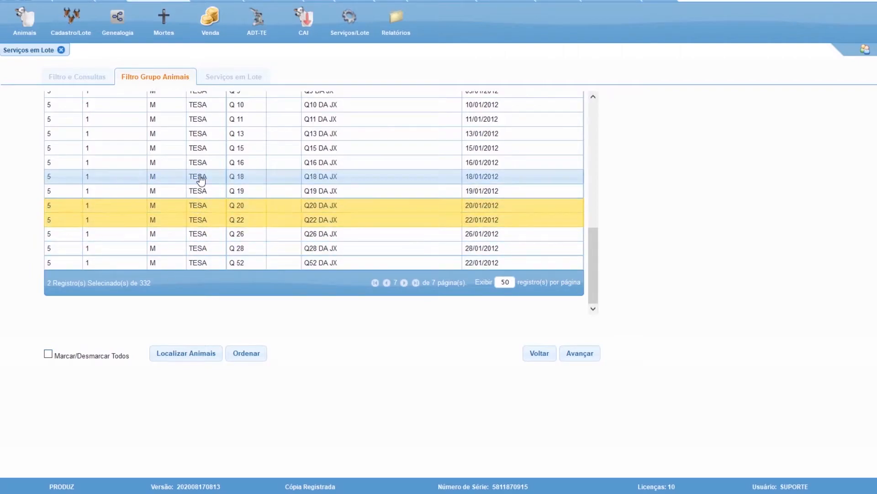
left_click(204, 148)
left_click(205, 119)
left_click(210, 105)
left_click(215, 133)
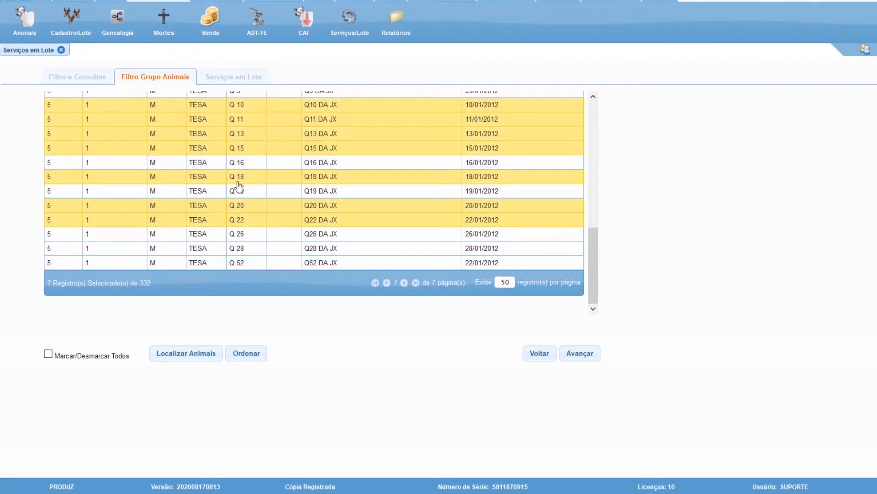
left_click(260, 248)
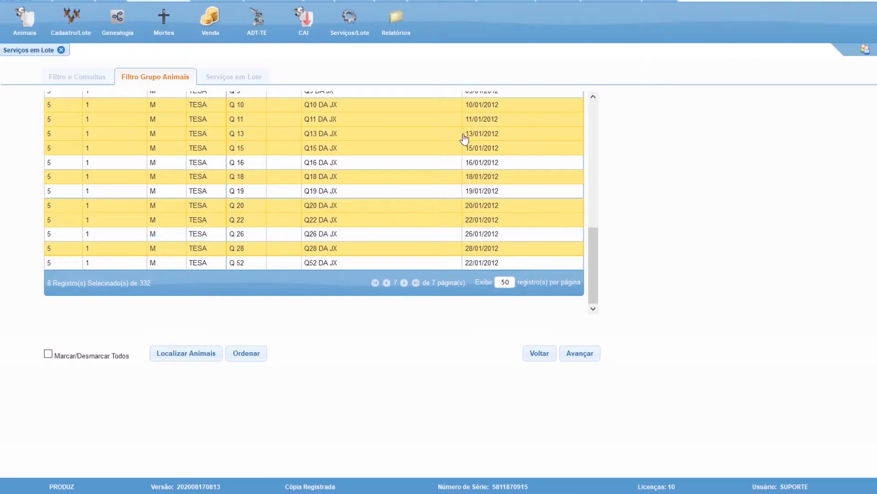
left_click(579, 360)
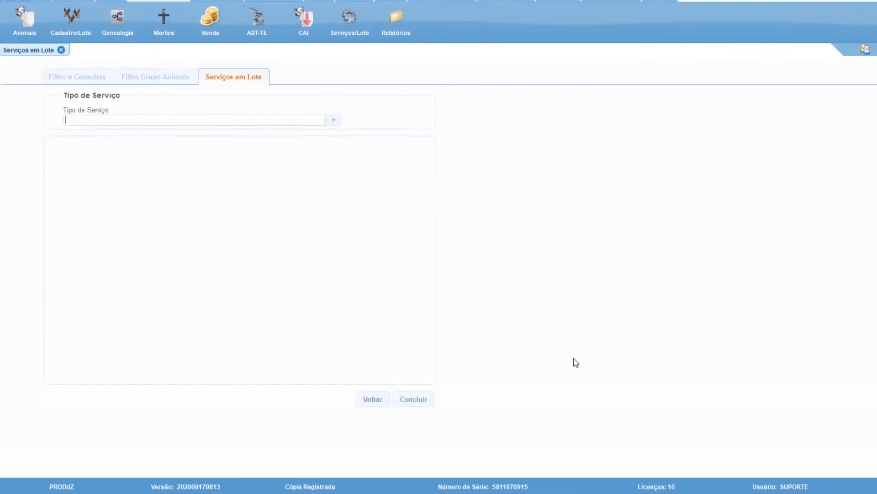
Look through the available service types and choose GRUPO DE MANEJO as the batch service.
left_click(333, 121)
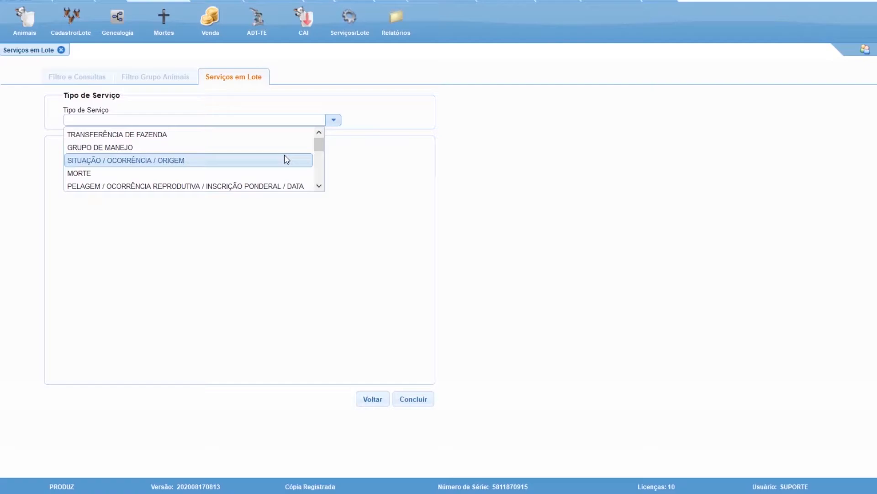
left_click_drag(319, 144, 323, 172)
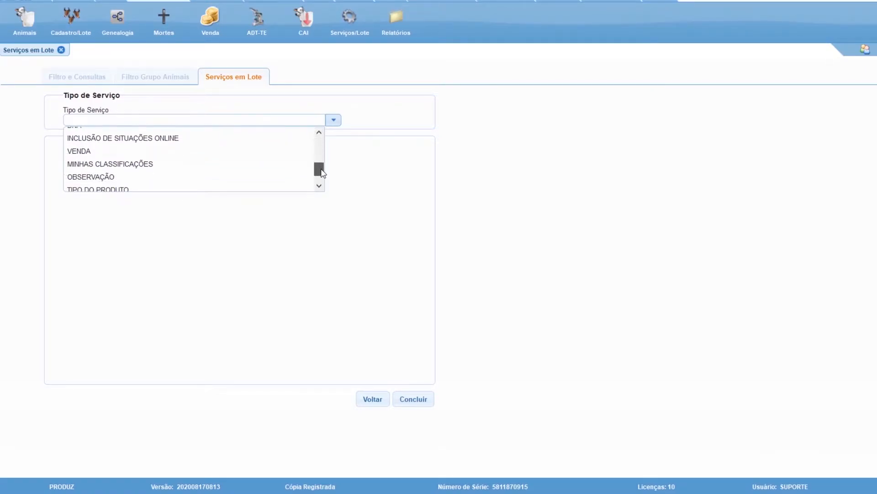
left_click_drag(321, 170, 321, 185)
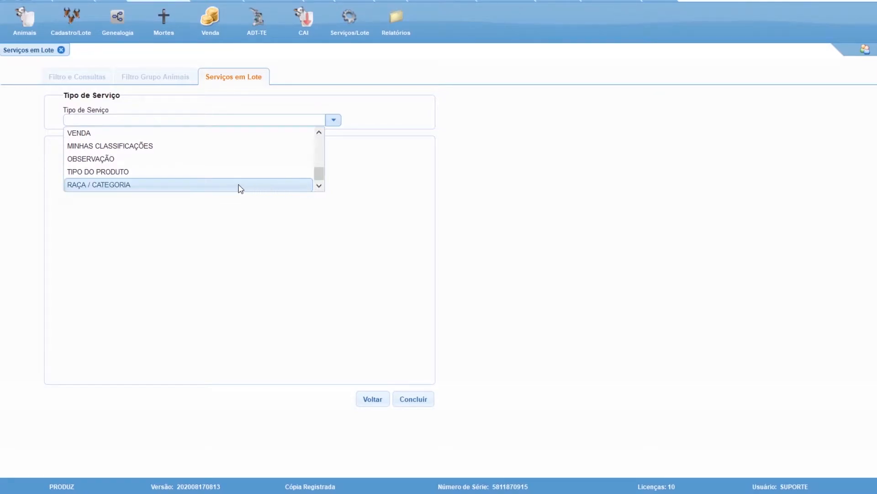
left_click_drag(320, 171, 317, 139)
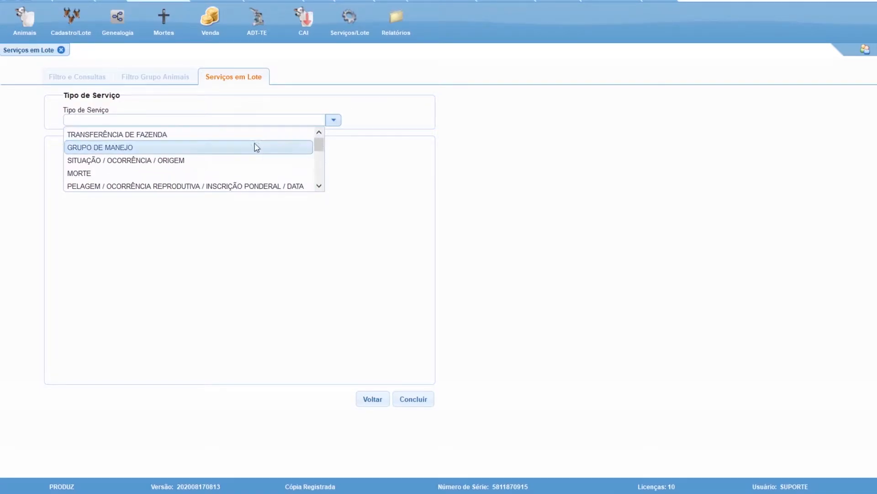
left_click(231, 154)
left_click(334, 120)
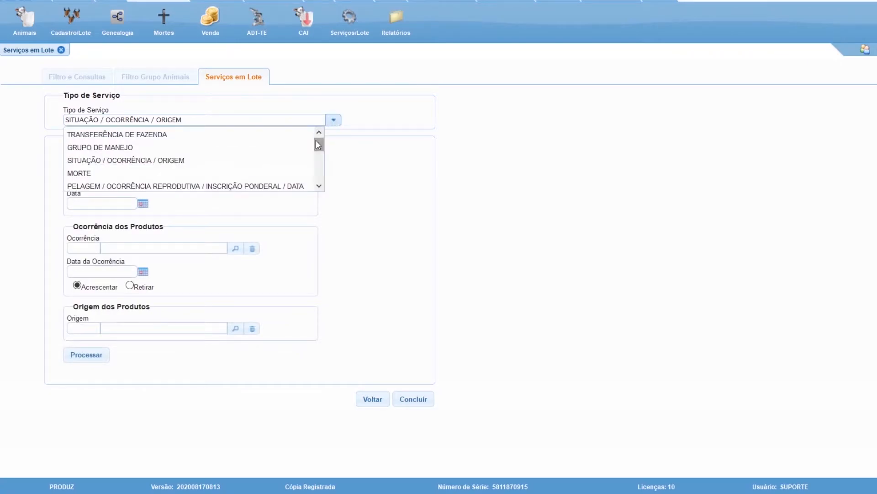
left_click(271, 150)
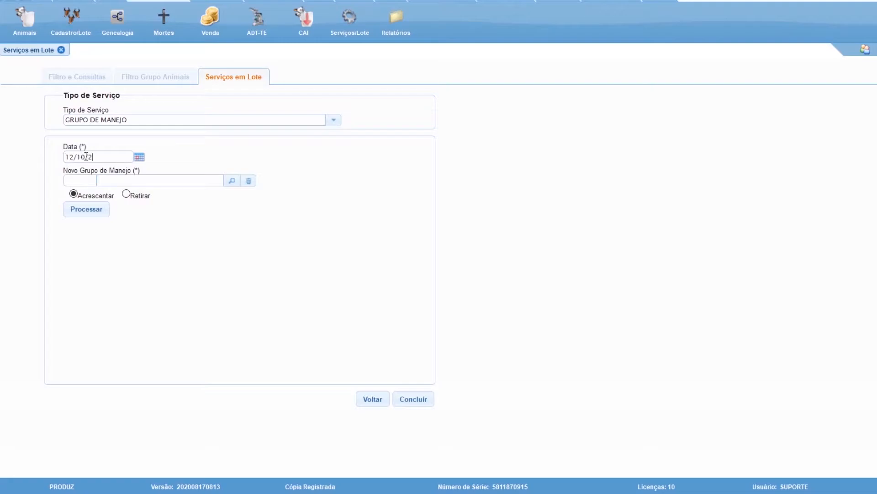
Process the addition of management group 1 PASTO SEDE dated 12/10/2020, conclude the services, and close the batch services form.
type("1")
key("Tab")
left_click(90, 213)
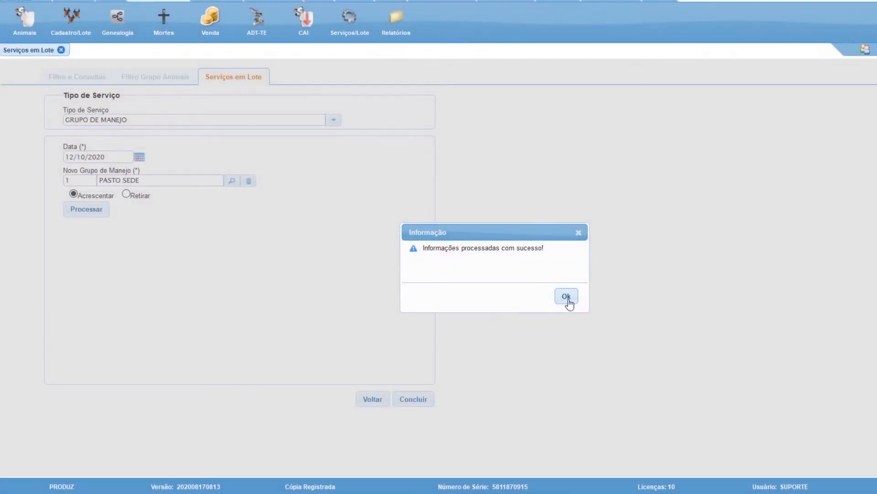
left_click(567, 300)
left_click(423, 400)
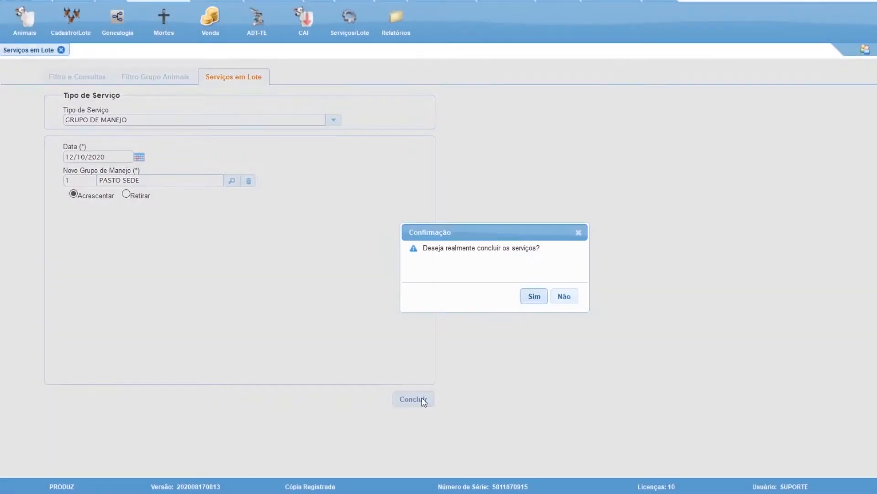
left_click(537, 298)
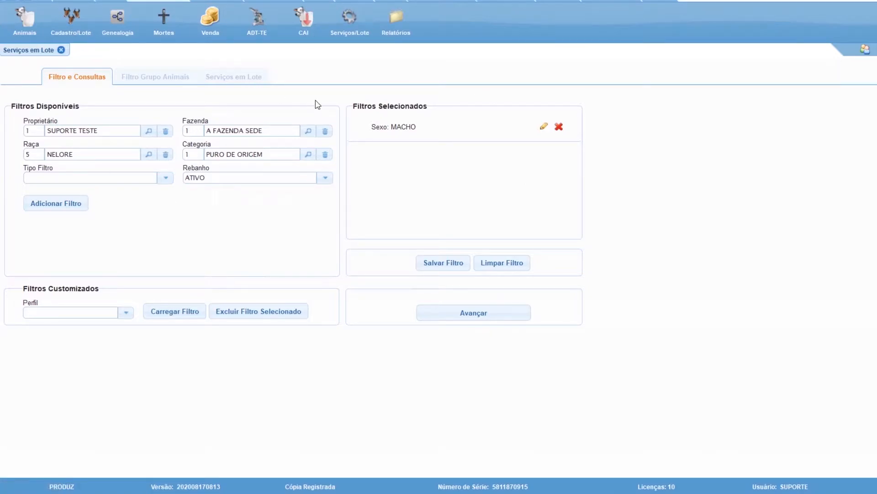
left_click(61, 50)
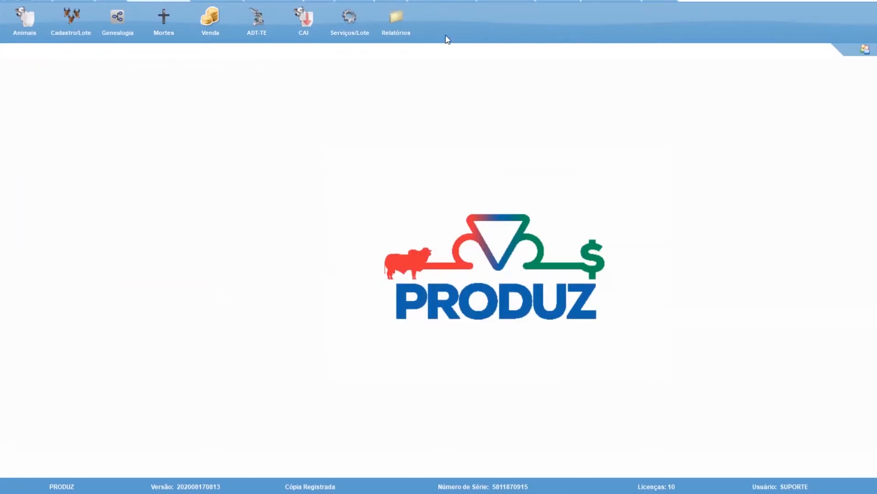
Open the Animais report form, review the other report types, and list the animals with the herd set to ATIVO.
left_click(398, 28)
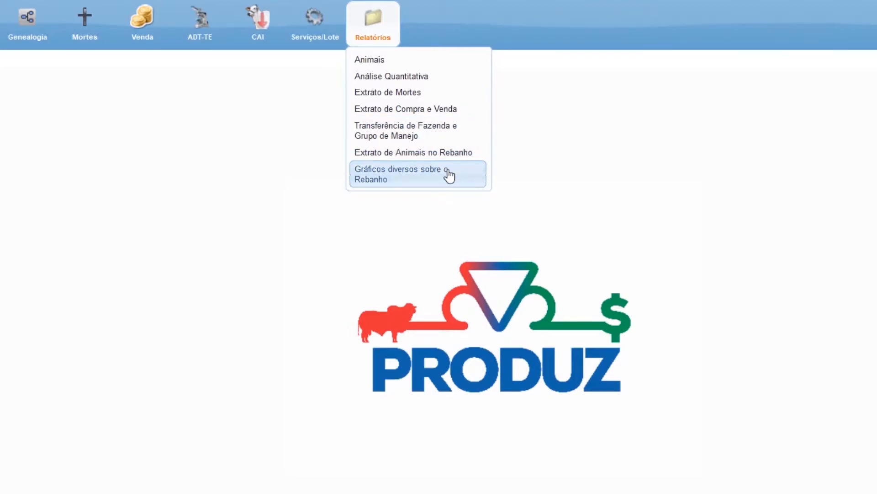
left_click(382, 67)
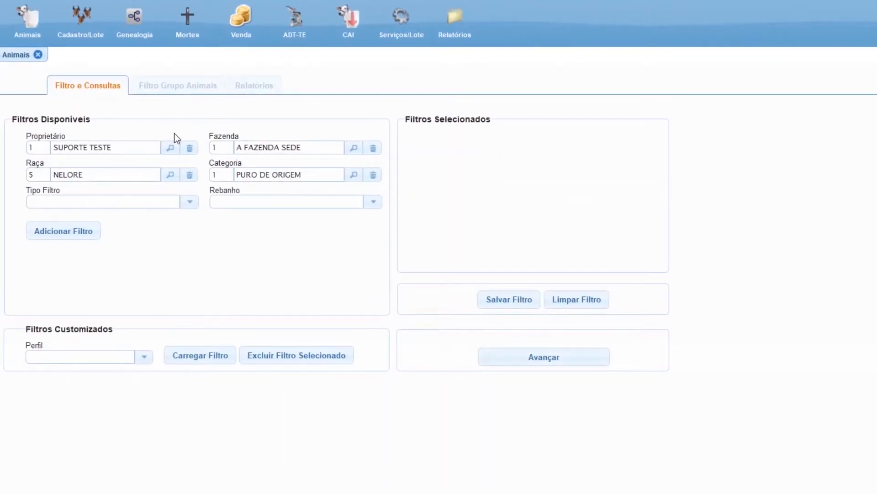
left_click(455, 39)
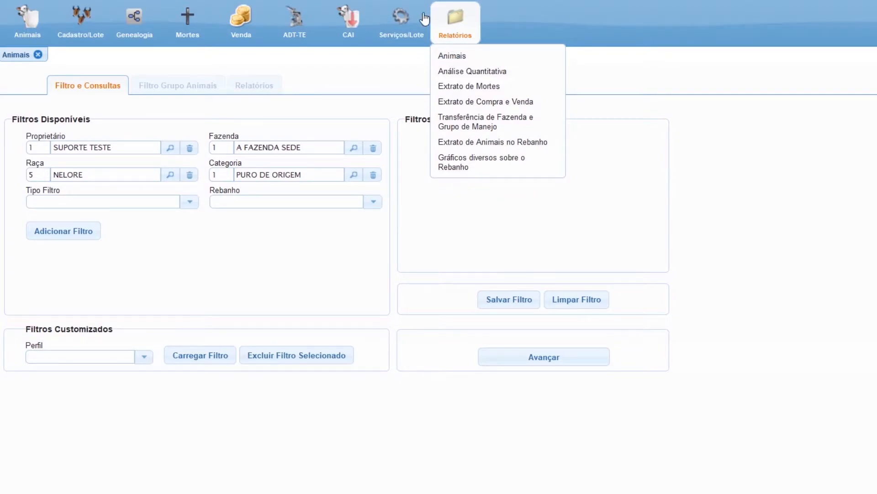
left_click(458, 35)
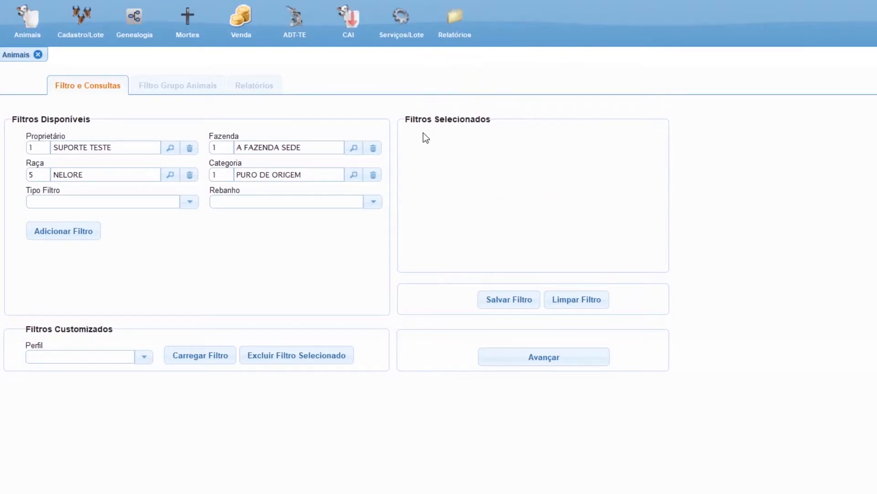
left_click(373, 204)
left_click(341, 223)
left_click(592, 363)
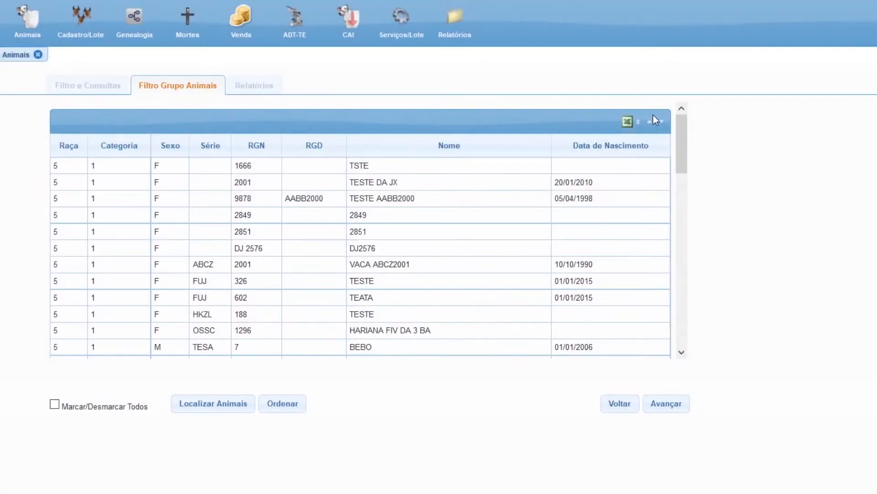
Look through the active herd's animal list, return to the report filters and reopen the list.
left_click_drag(686, 134, 701, 316)
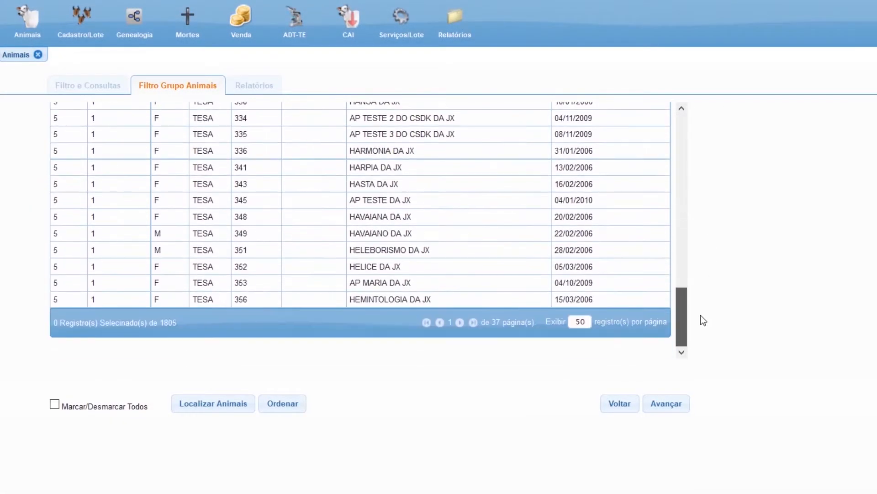
left_click(613, 410)
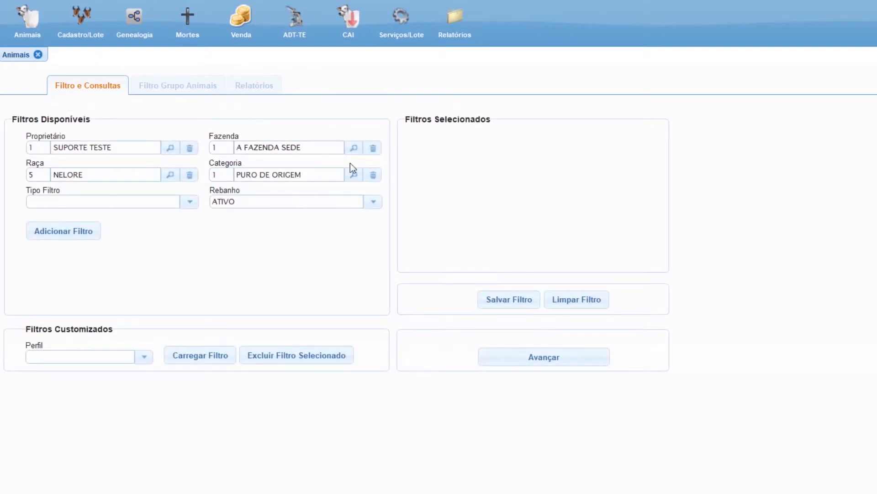
left_click(539, 358)
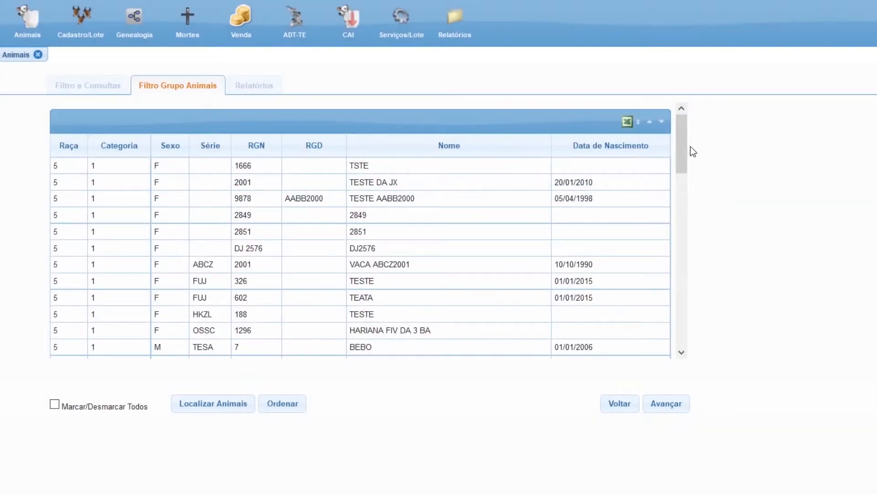
Select the animals with RGN 335, 341, 345, 348, 349 and 352 for the report.
left_click_drag(682, 151, 706, 335)
left_click(532, 266)
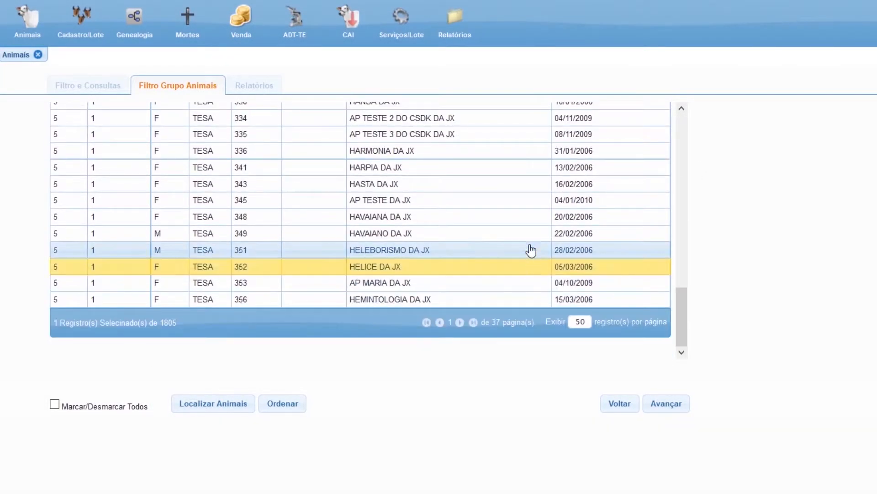
left_click(528, 233)
left_click(526, 216)
left_click(524, 199)
left_click(523, 167)
left_click(520, 134)
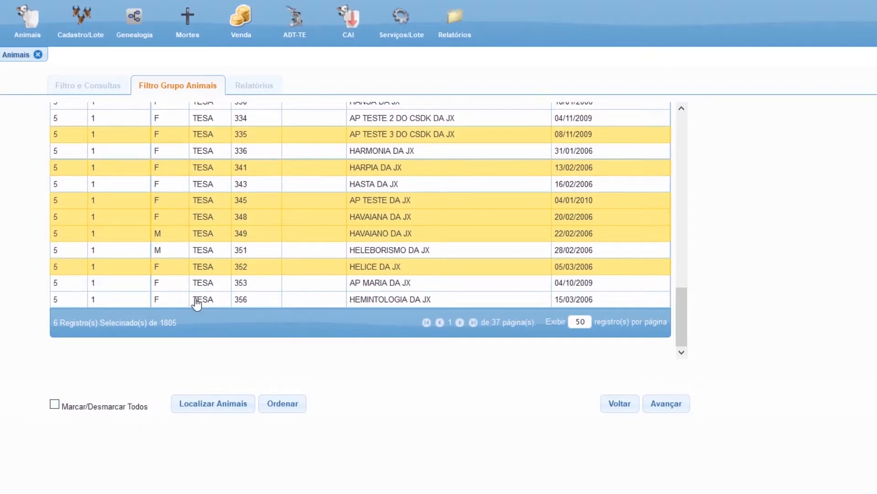
Add the animals with RGN 336, 343, 351, 353, 356, ZZ 110 and ZZ 1235 to the report selection.
left_click(359, 185)
left_click(383, 154)
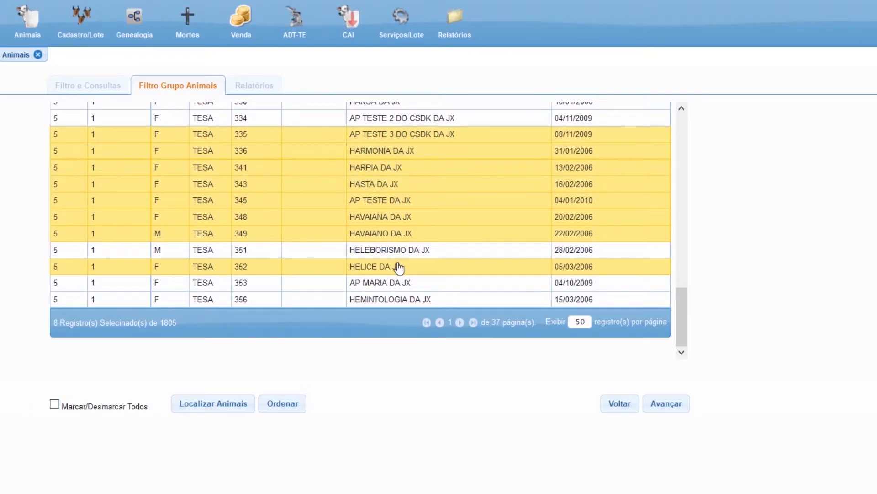
left_click(414, 252)
left_click(413, 283)
left_click(414, 299)
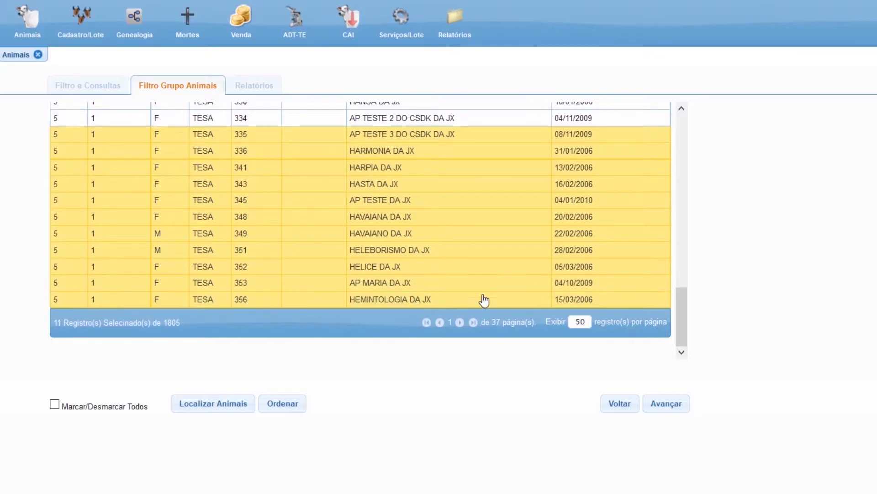
left_click(473, 322)
left_click(373, 231)
left_click(373, 216)
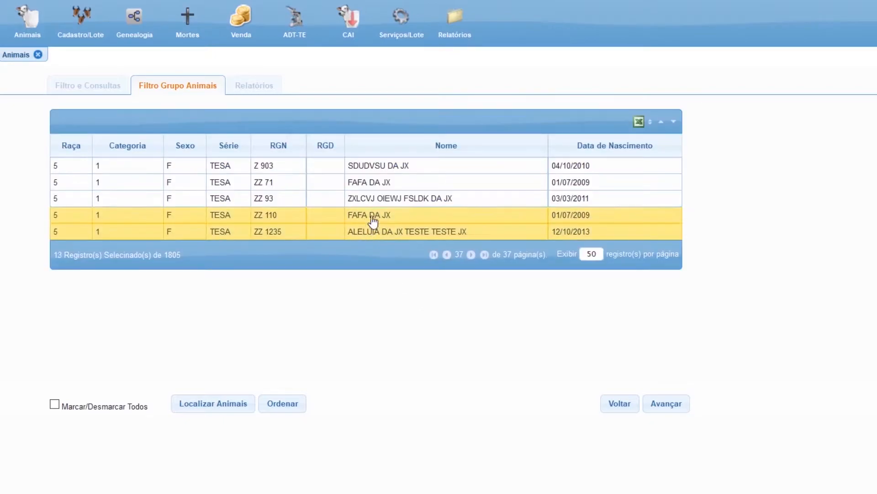
Open the flexible report for the selected animals and mark the fields Série, RGN, Sexo and Nome.
left_click(663, 411)
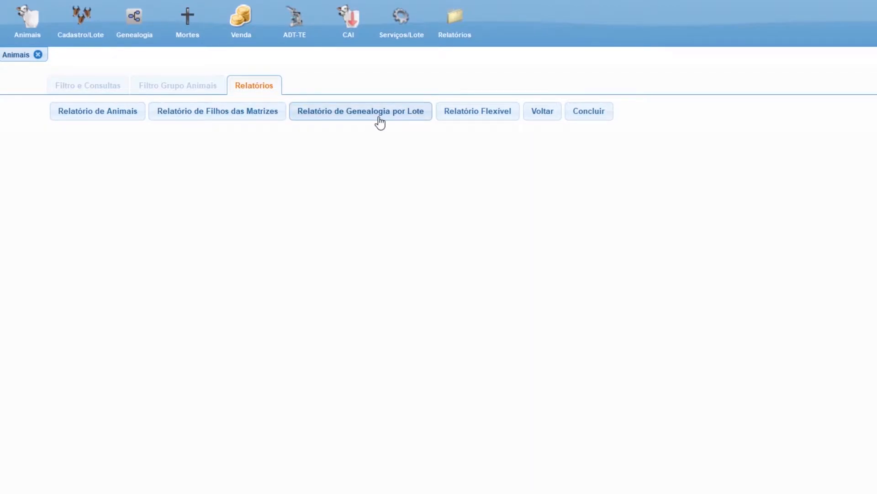
left_click(489, 115)
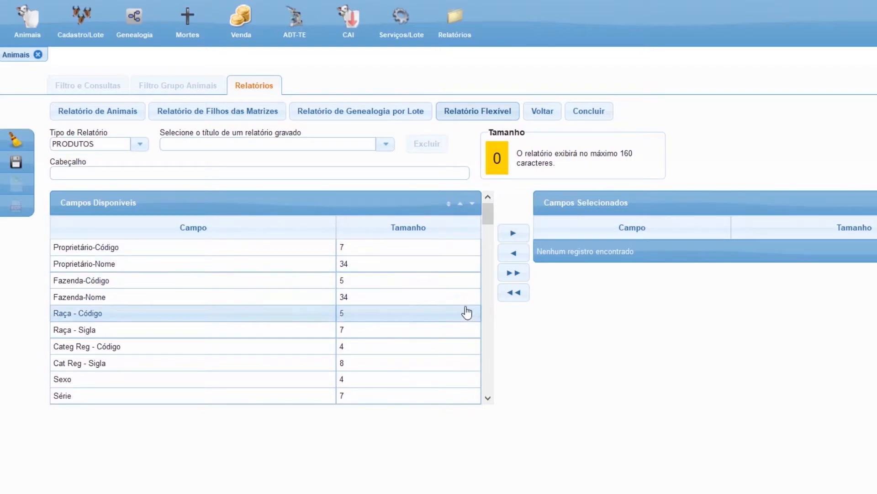
scroll(261, 319, "down", 2)
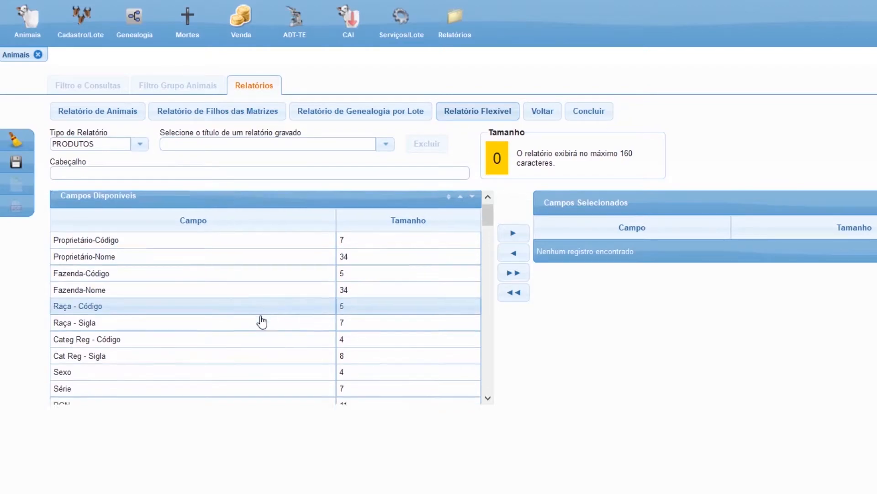
scroll(259, 321, "down", 2)
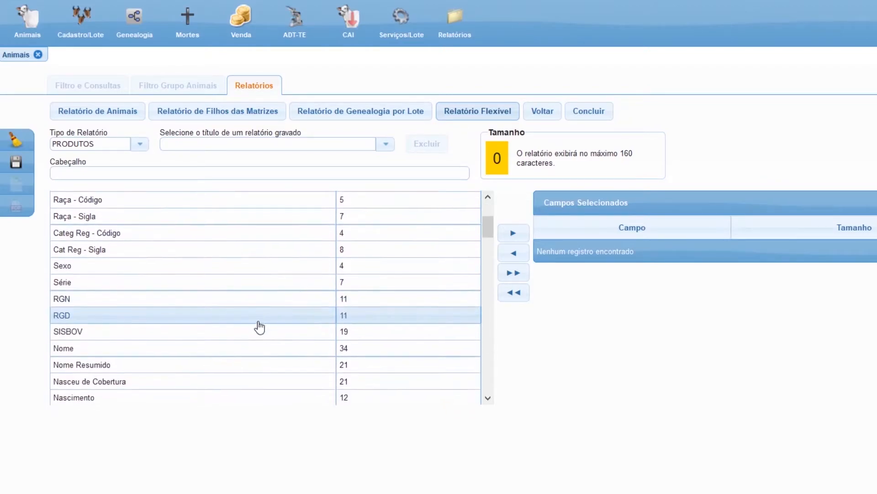
left_click(257, 286)
left_click(254, 299, "ctrl")
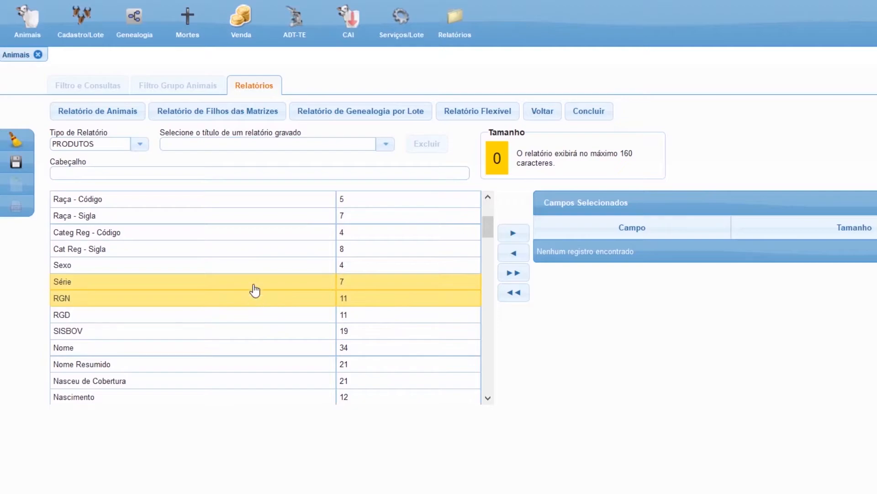
left_click(267, 273, "ctrl")
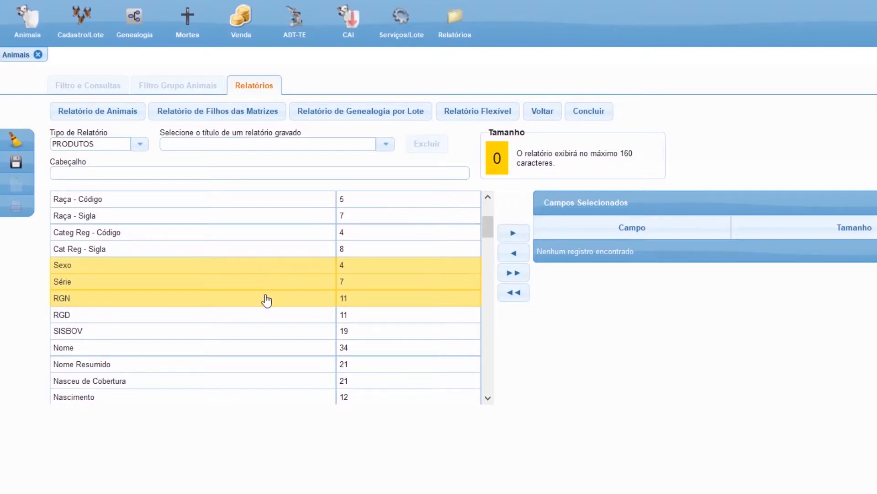
left_click(255, 348, "ctrl")
Mark the available fields Idade em Meses, CDC Atual and Filhos - Crias for the flexible report.
scroll(276, 331, "down", 1)
scroll(278, 327, "down", 5)
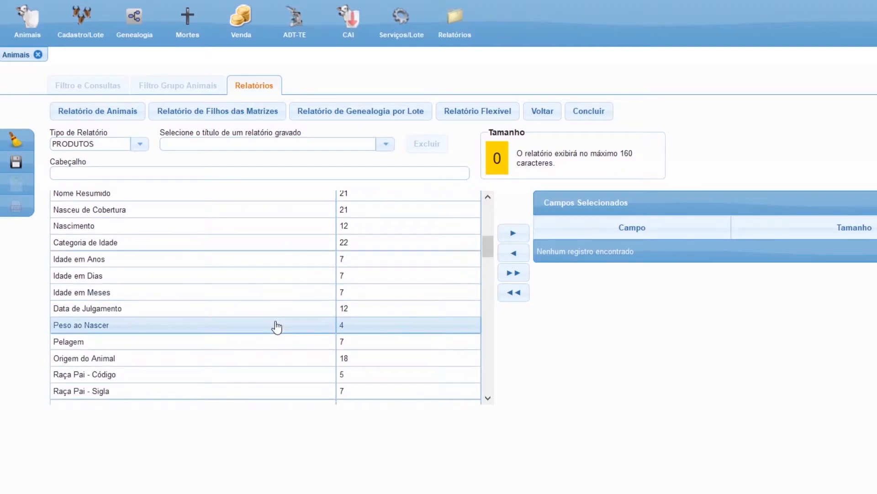
left_click(261, 300, "ctrl")
scroll(264, 313, "down", 6)
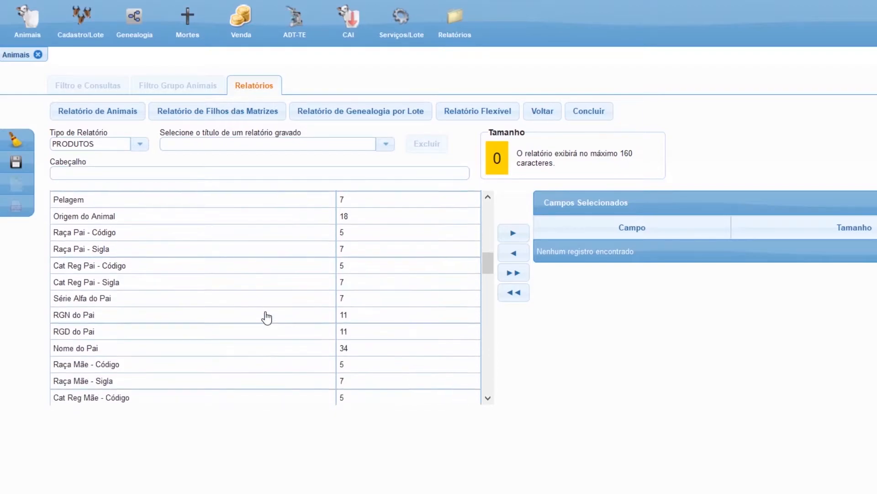
scroll(267, 317, "down", 4)
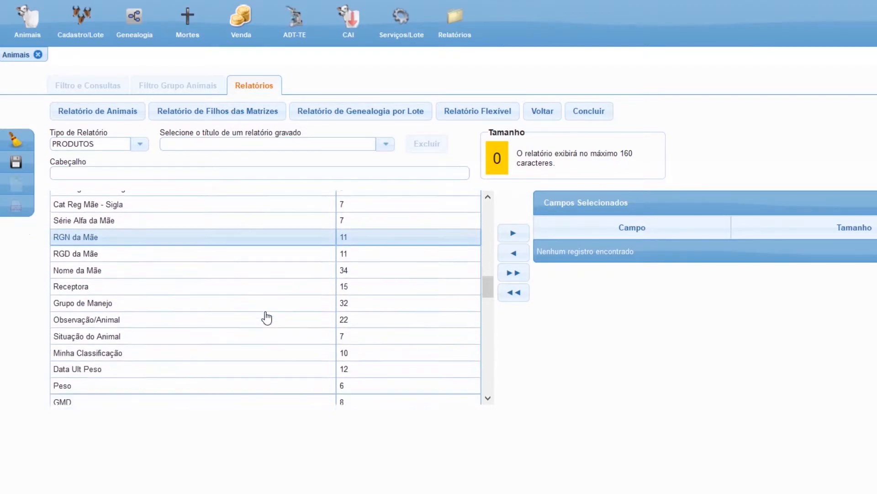
scroll(267, 318, "down", 3)
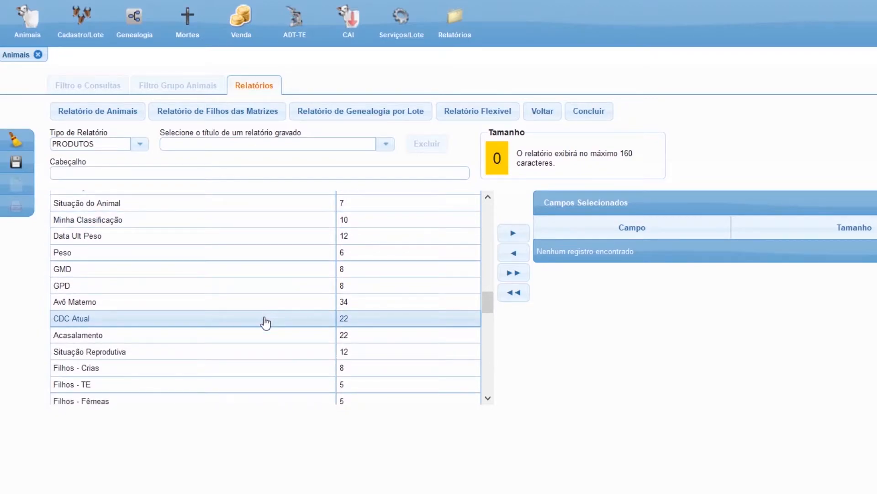
left_click(267, 329)
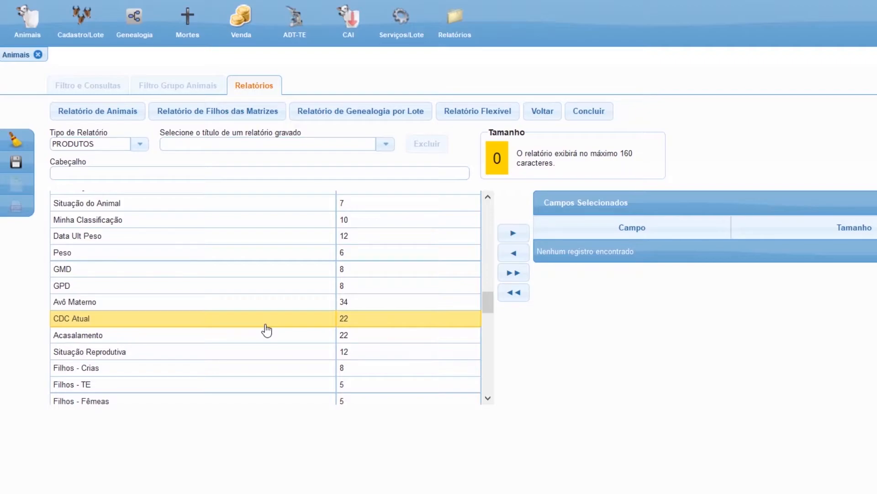
scroll(267, 329, "down", 1)
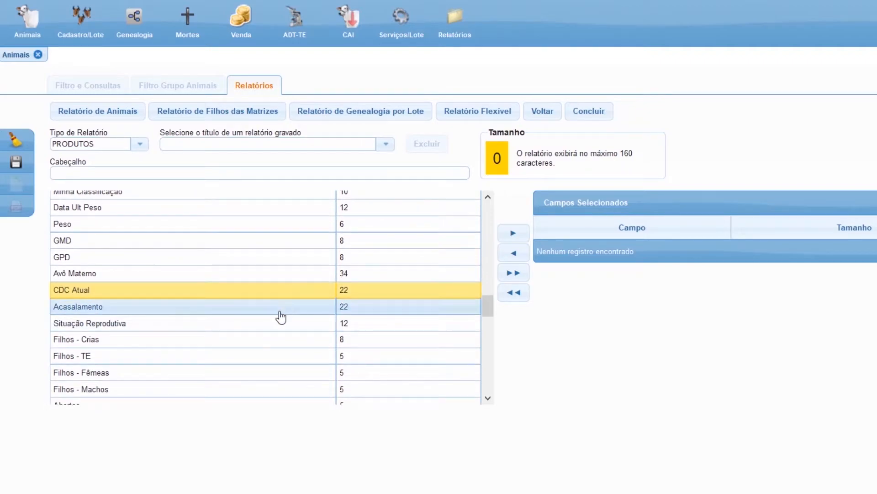
scroll(280, 316, "down", 3)
left_click(276, 255)
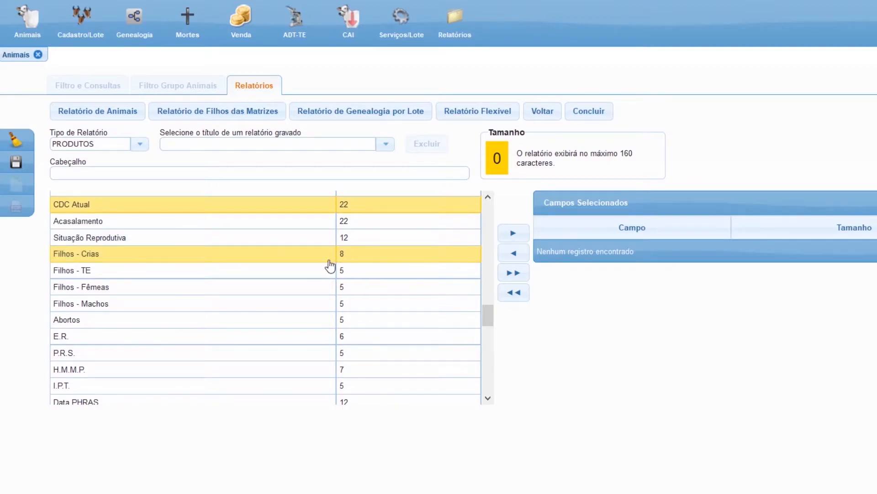
Mark the field Data Ult Parto and add all marked fields to the report's selected fields.
scroll(284, 327, "down", 5)
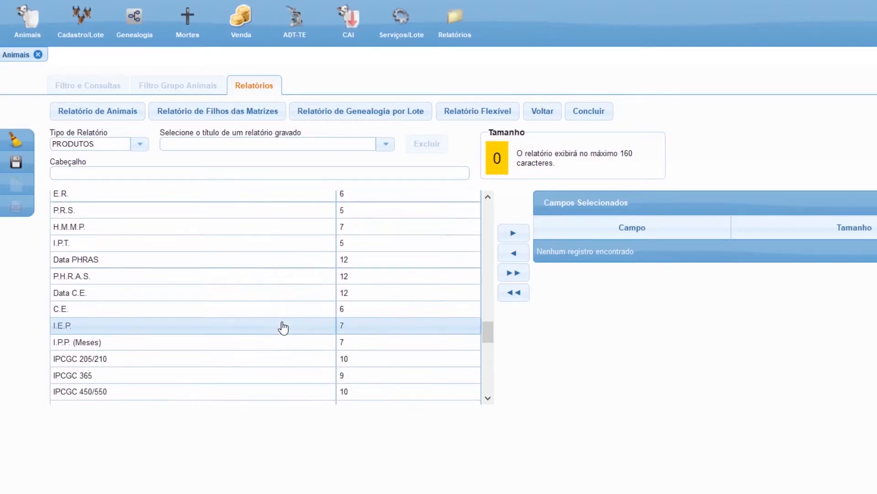
scroll(284, 327, "down", 4)
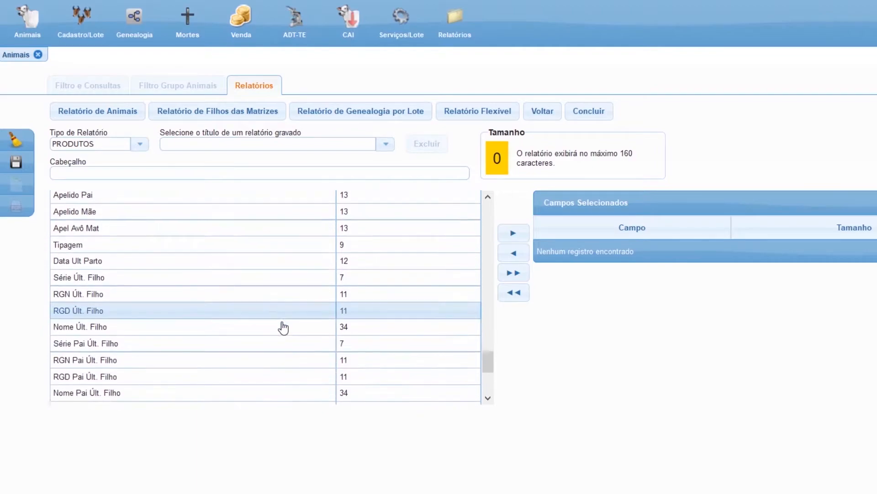
left_click(258, 214)
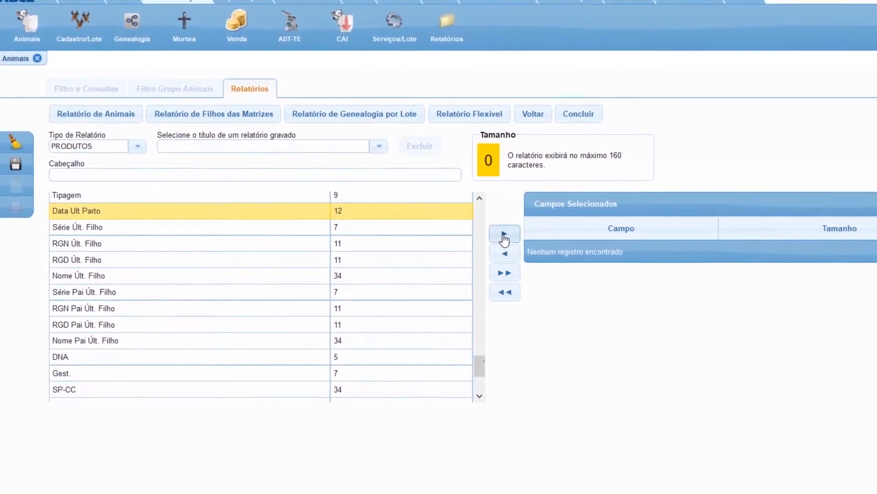
left_click(496, 241)
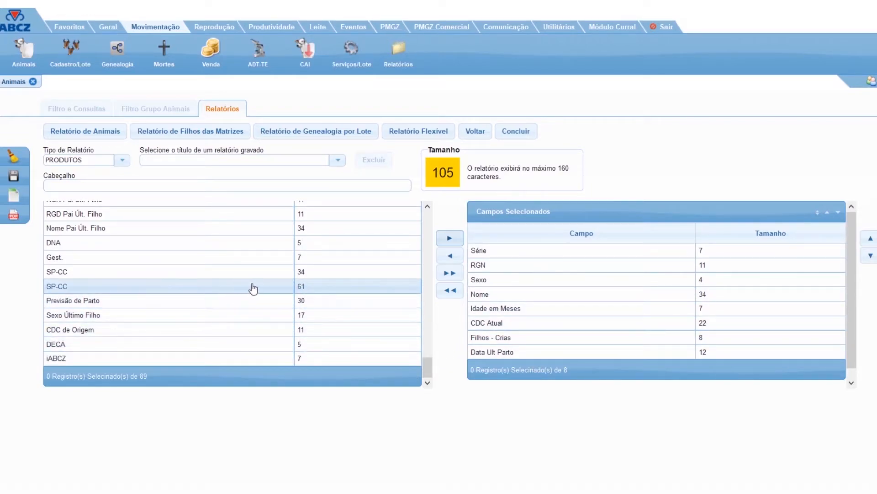
Add the field Sexo Último Filho to the report and check the character limit note.
scroll(137, 323, "up", 3)
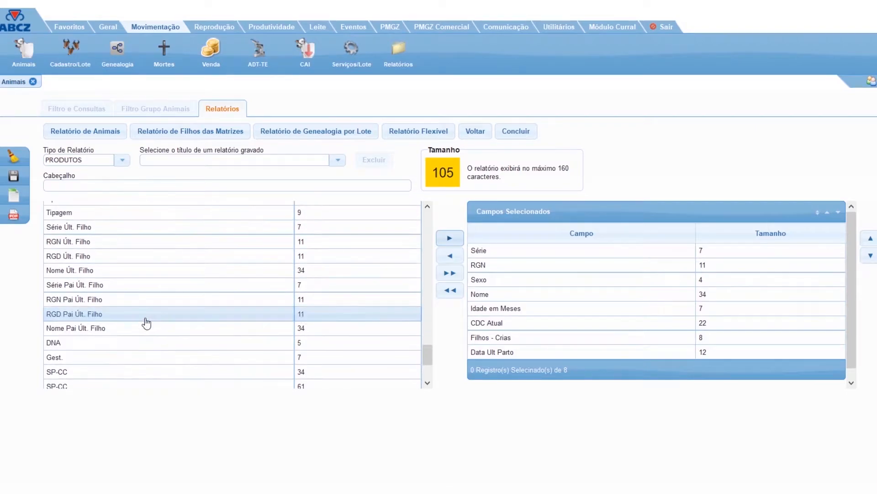
scroll(125, 335, "down", 3)
left_click(139, 315)
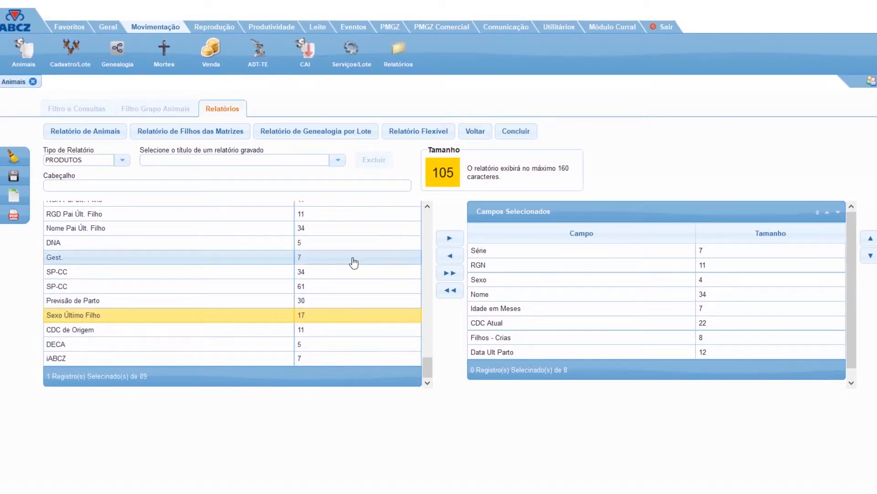
left_click(450, 239)
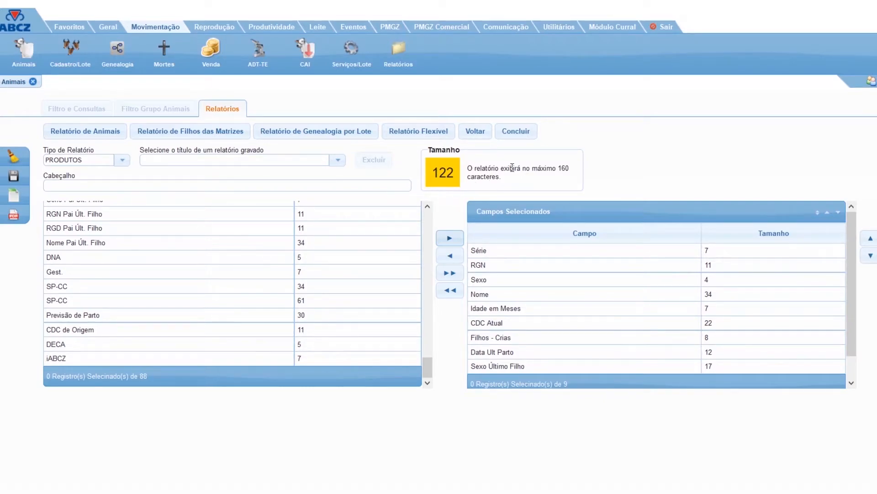
left_click_drag(559, 169, 586, 175)
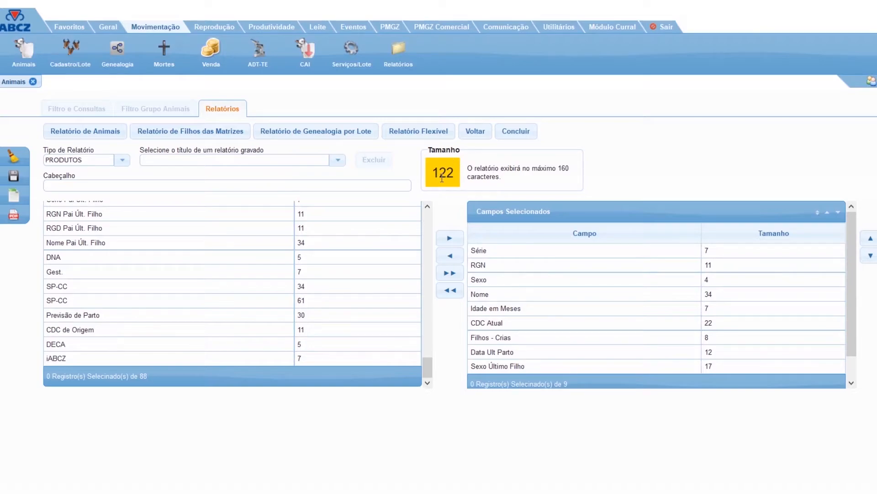
Save the report's field selection under the name TESTE 131020.
left_click(12, 182)
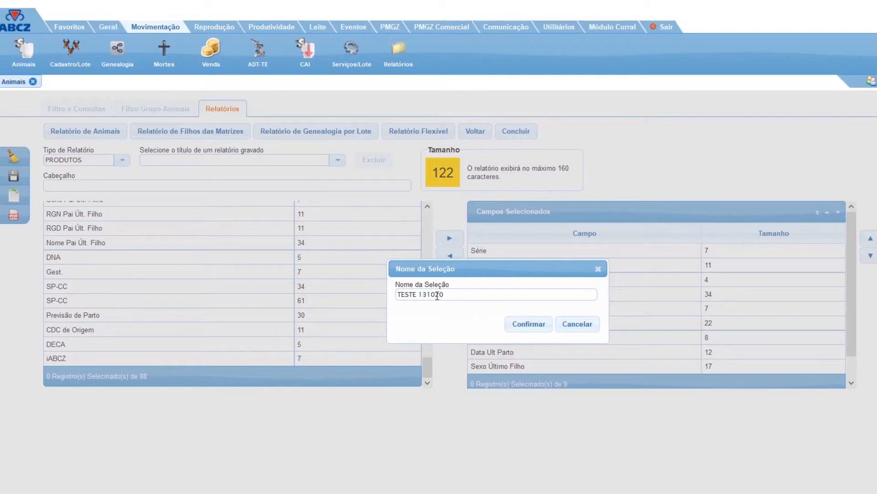
left_click(529, 326)
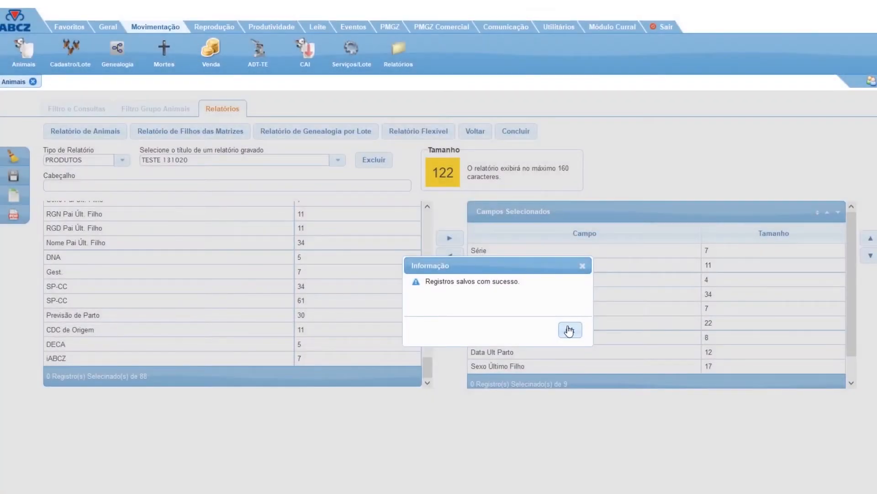
left_click(569, 330)
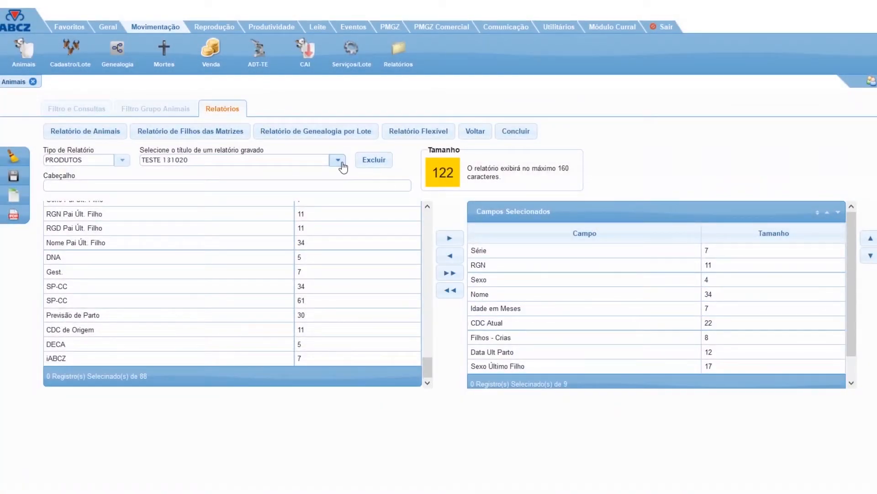
Reset the flexible report and load the saved report TESTE 131020.
left_click(410, 136)
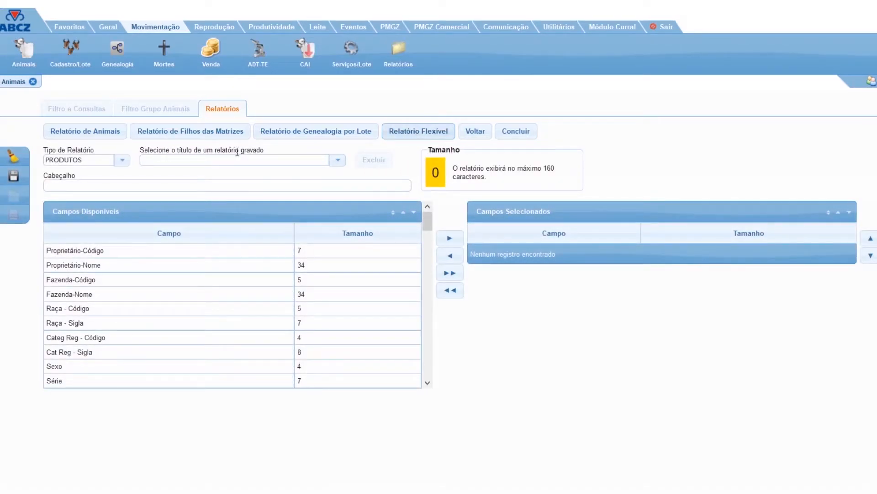
left_click(338, 161)
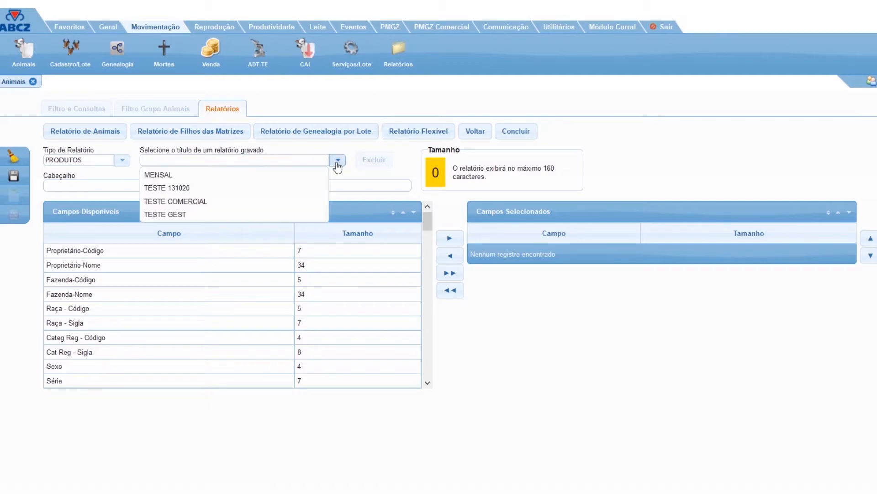
left_click(251, 190)
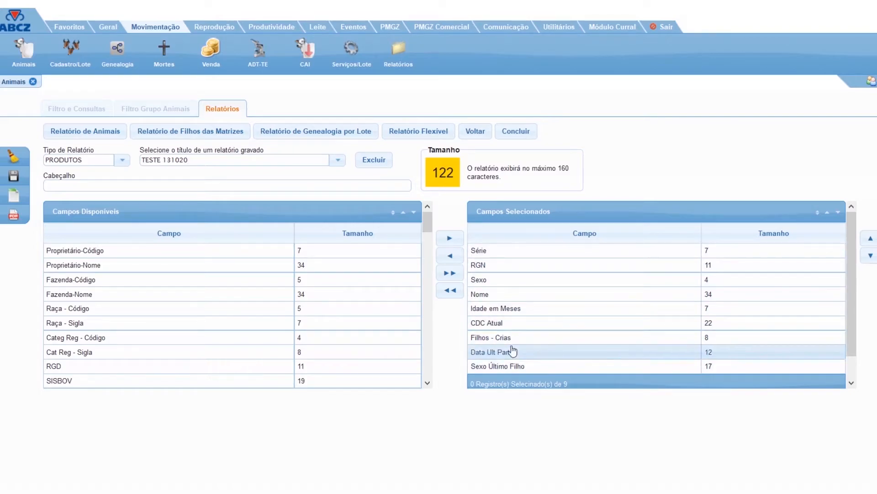
Issue the TESTE 131020 report as a PDF, review the product table, and close it.
left_click(13, 216)
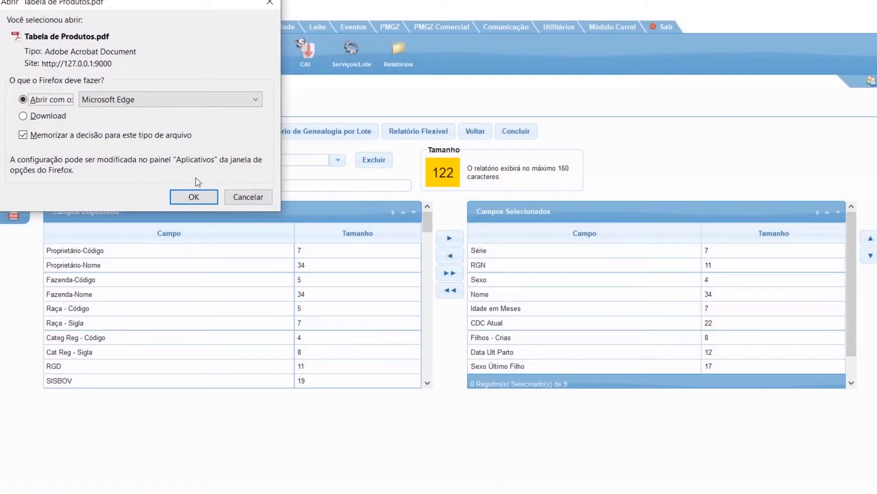
left_click(192, 197)
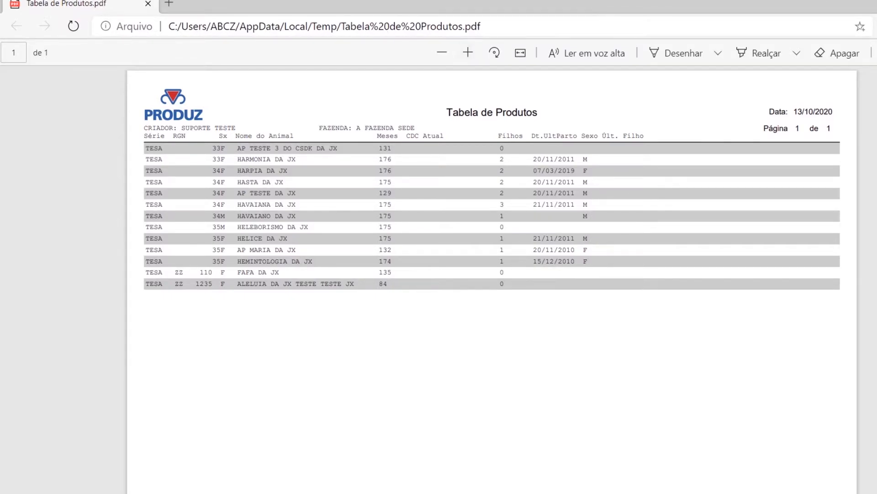
left_click(876, 2)
Close the Animais report form and open the Estoque/Sêmen form of the Reprodução module.
left_click(253, 12)
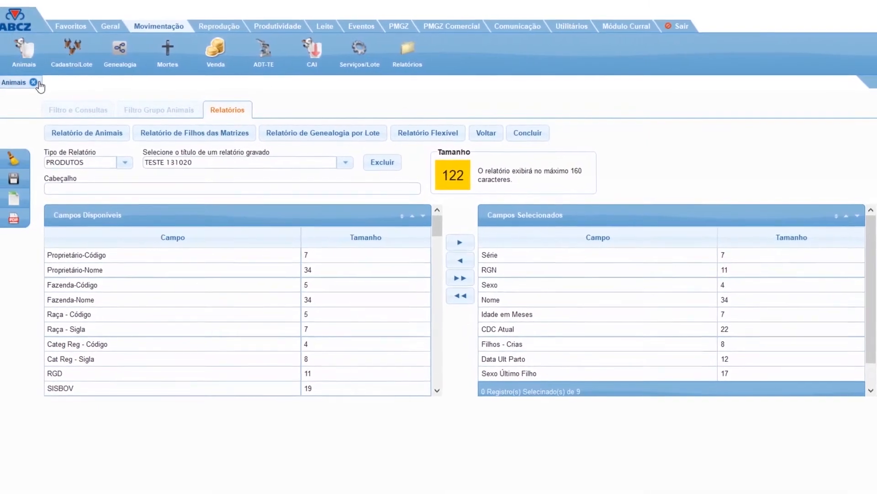
left_click(34, 83)
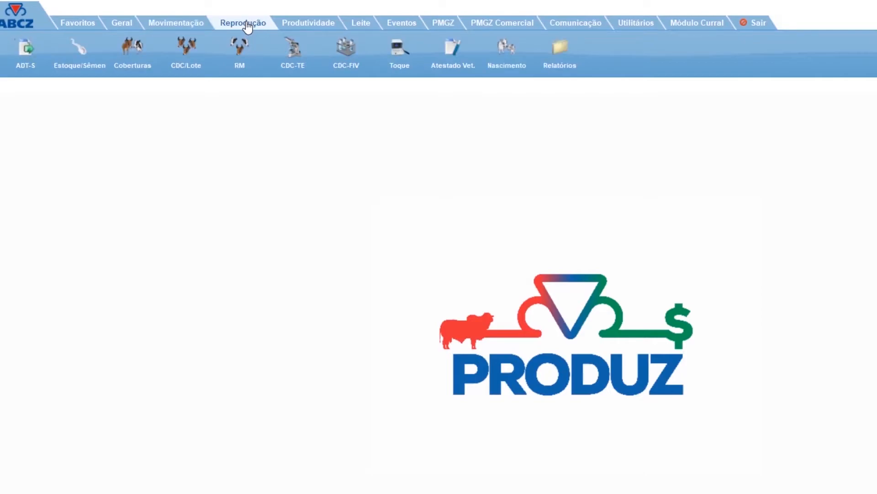
left_click(79, 58)
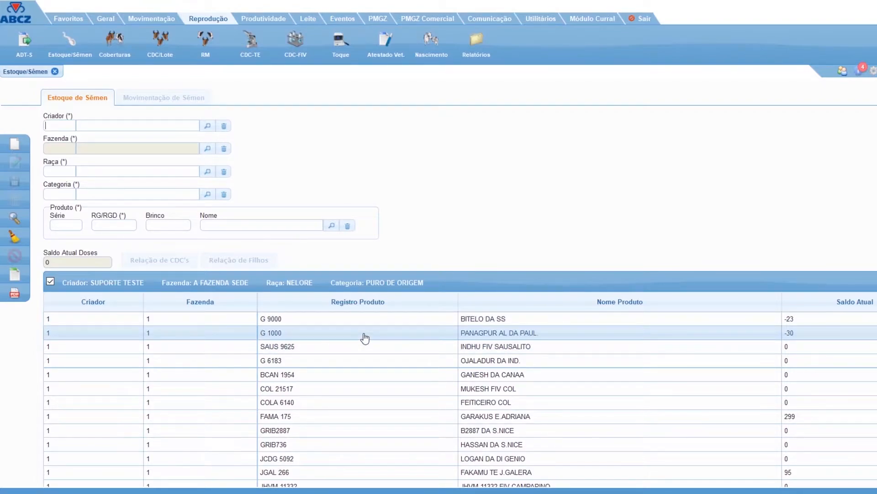
Review the semen stock movements of sire FAMA 175, opening its entry and usage records, and return to the stock list.
left_click(372, 419)
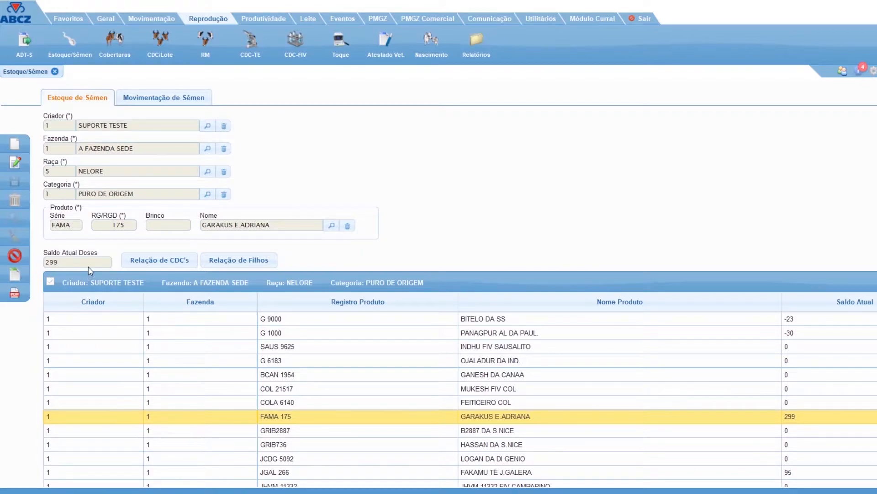
left_click(151, 99)
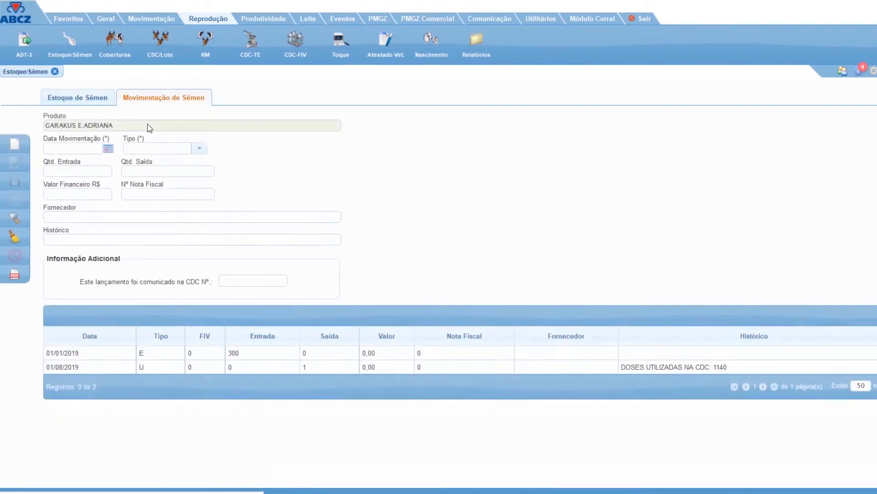
left_click(217, 359)
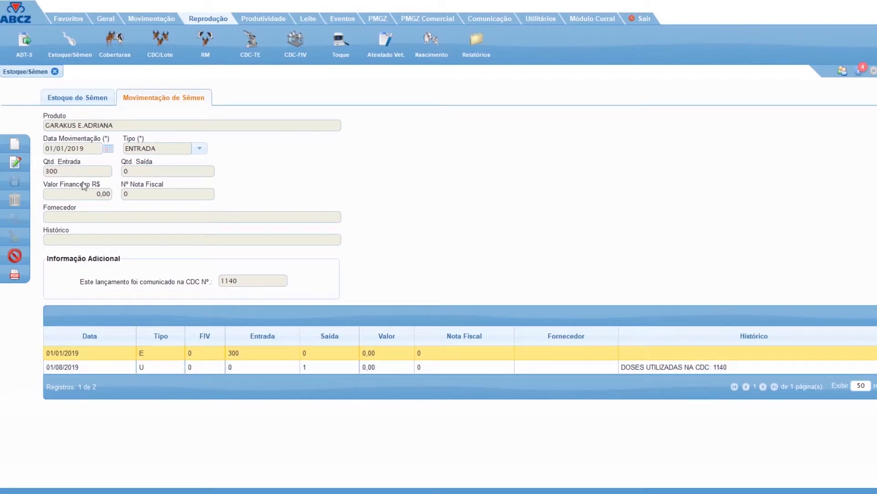
left_click(209, 376)
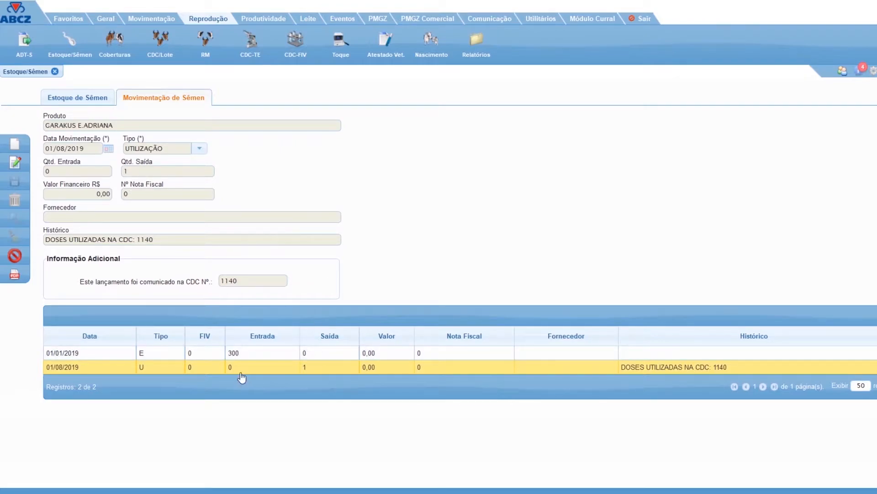
left_click(250, 354)
left_click(73, 94)
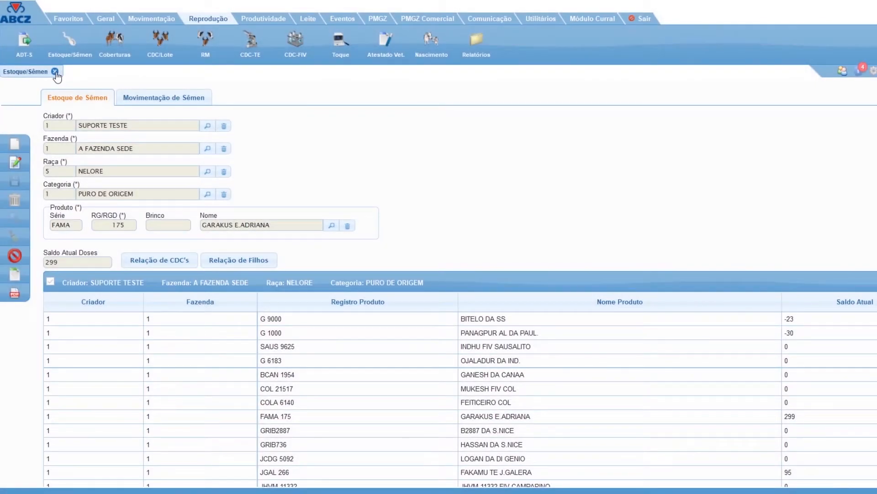
Close the semen stock form and start a new Coberturas record for month 1, year 2020, with CDC type ARTIFICIAL.
left_click(56, 73)
left_click(118, 59)
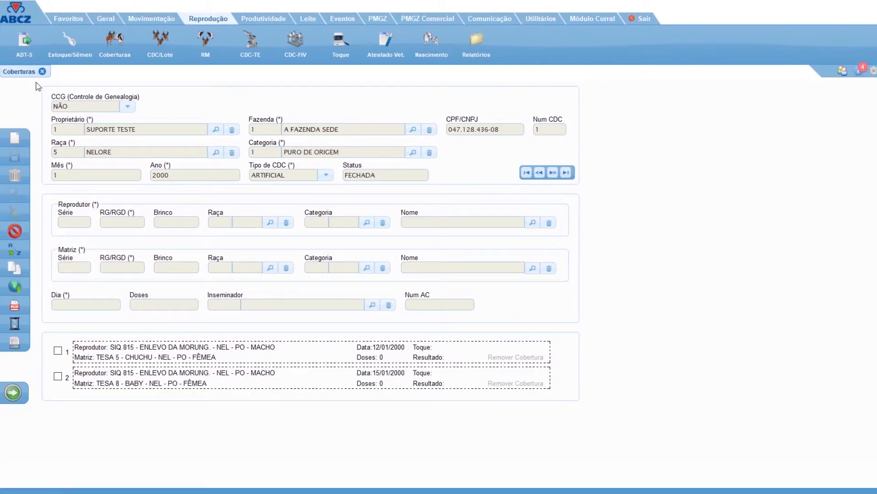
left_click(20, 142)
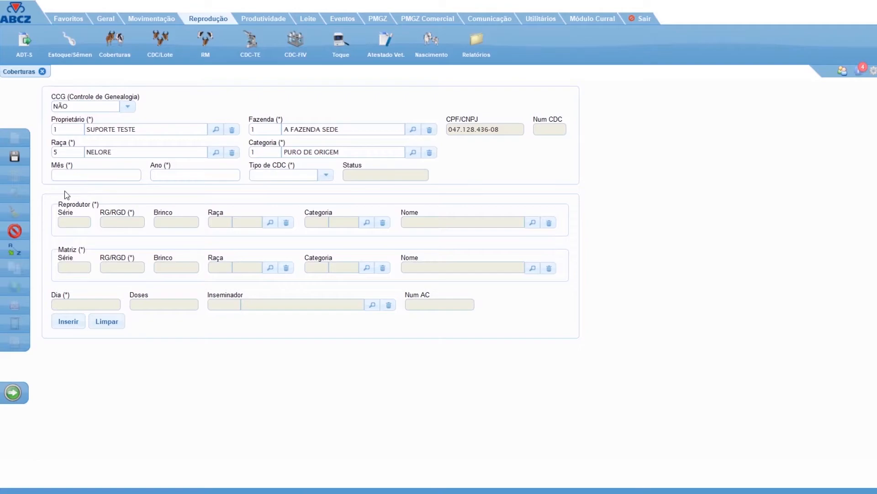
type("1")
key("Tab")
type("2020")
type("A")
left_click(279, 194)
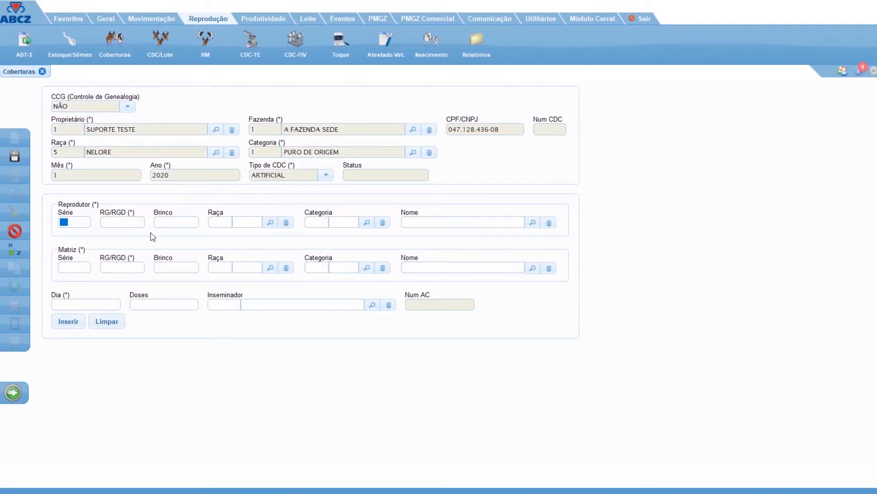
Enter sire G 9000 as the Reprodutor and decline registering semen stock for it.
left_click(129, 220)
type("C   9000")
key("Tab")
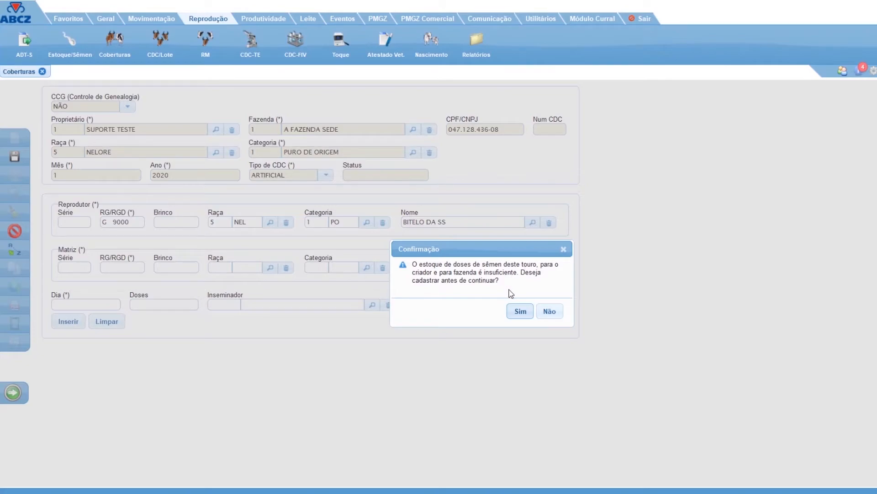
left_click(549, 311)
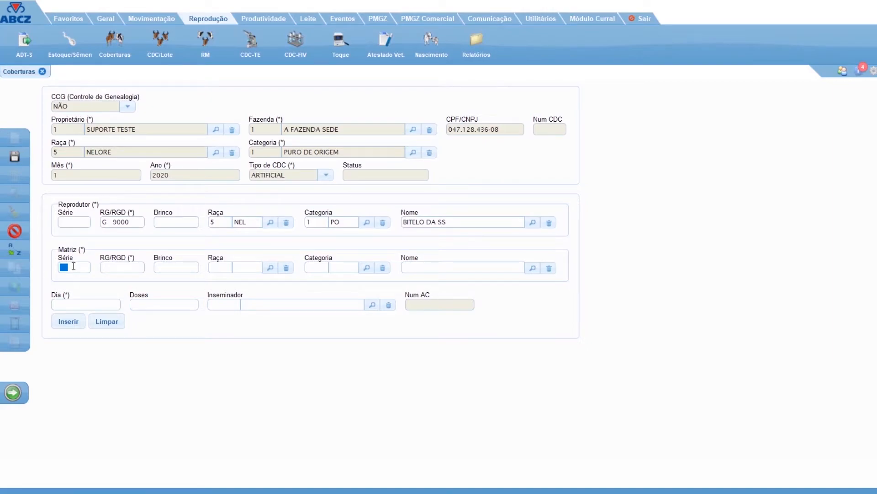
type("TEST")
key("Tab")
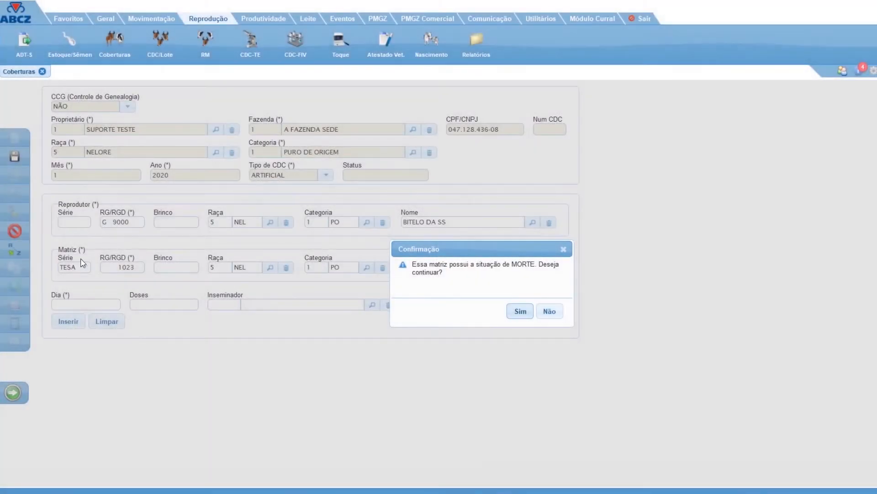
left_click(549, 312)
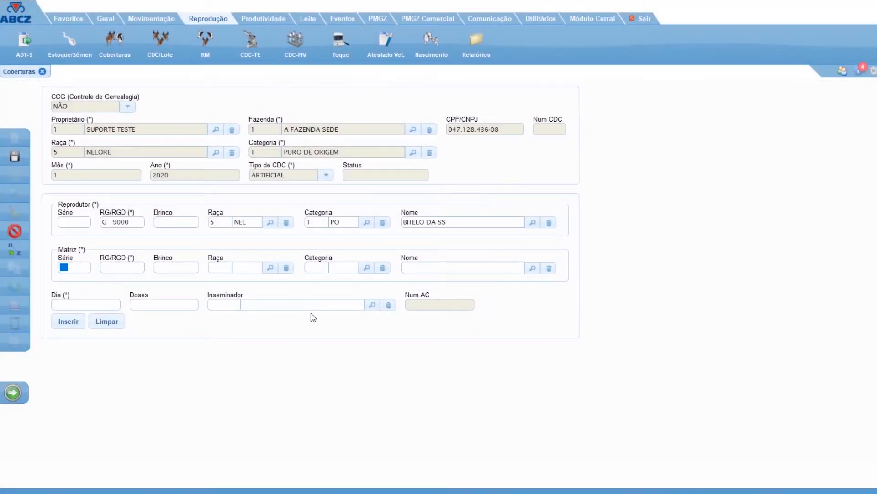
Insert a covering by the current sire for dam TESA 1024, accepting the herd and death warnings, with day 1 and 1 dose.
type("1024")
key("Tab")
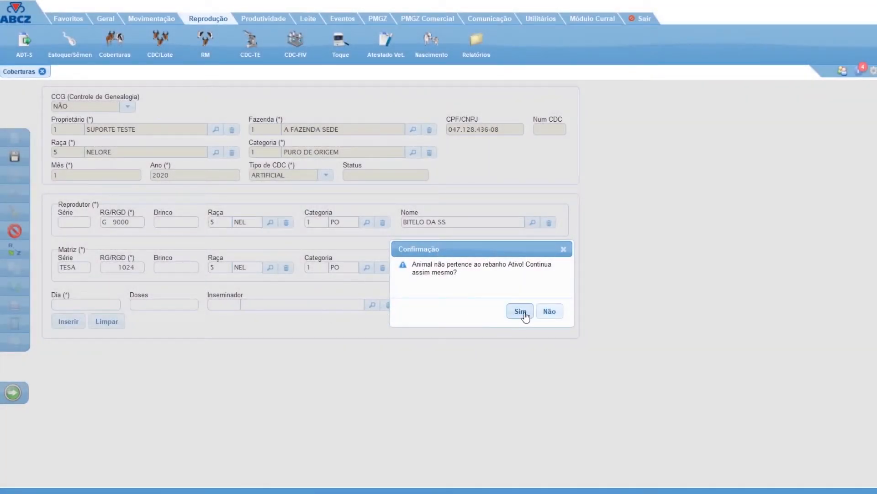
left_click(521, 311)
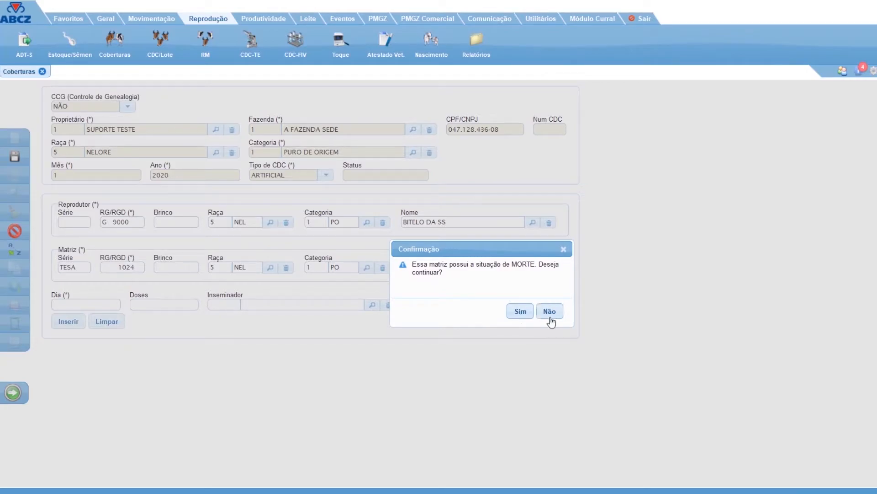
left_click(520, 311)
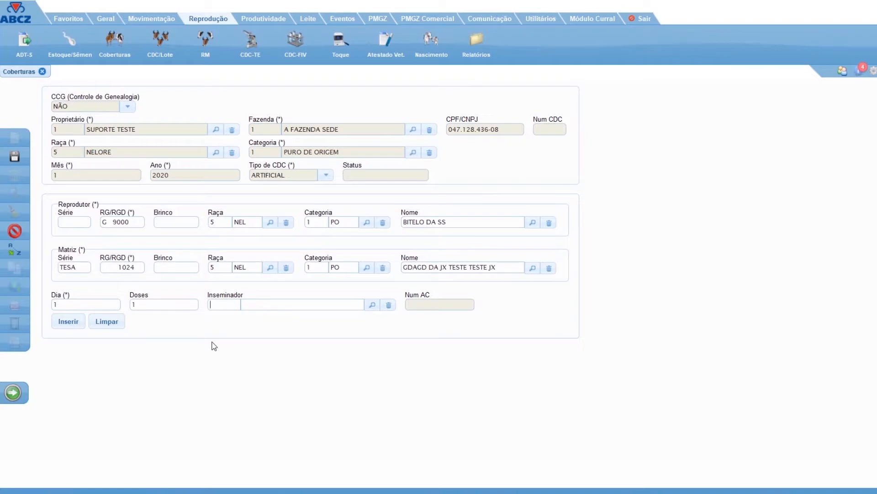
left_click(106, 19)
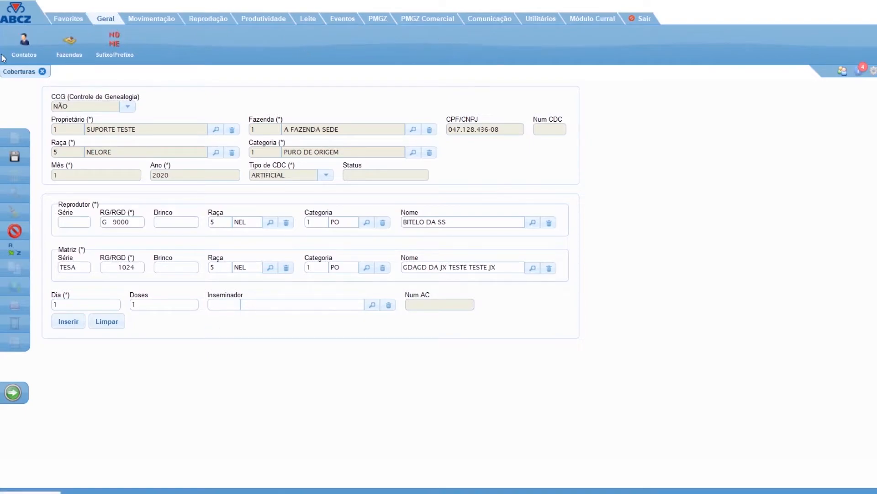
left_click(209, 18)
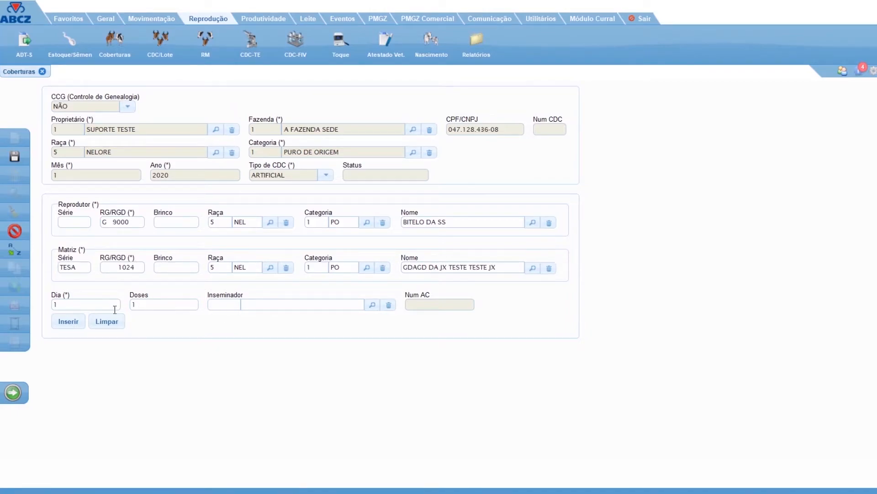
left_click(62, 324)
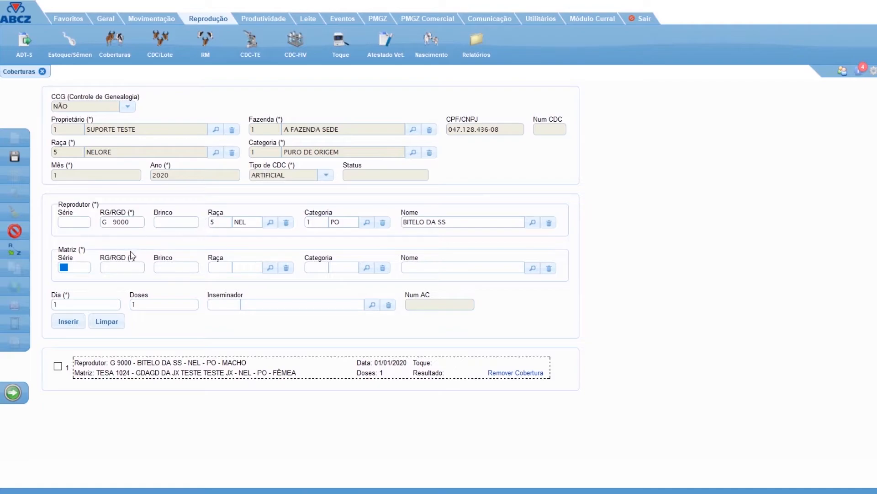
Insert another covering by the same sire for dam TESA 1027, keeping day 1 and 1 dose.
type("TES1027")
key("Tab")
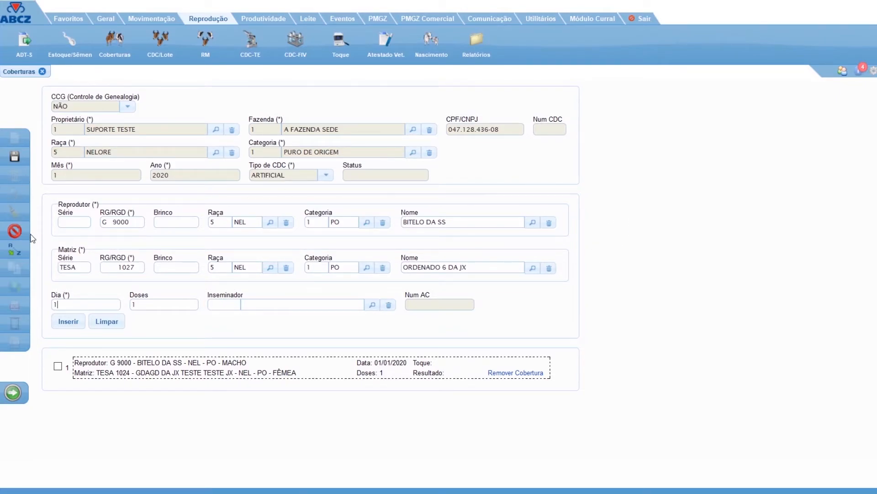
left_click(63, 325)
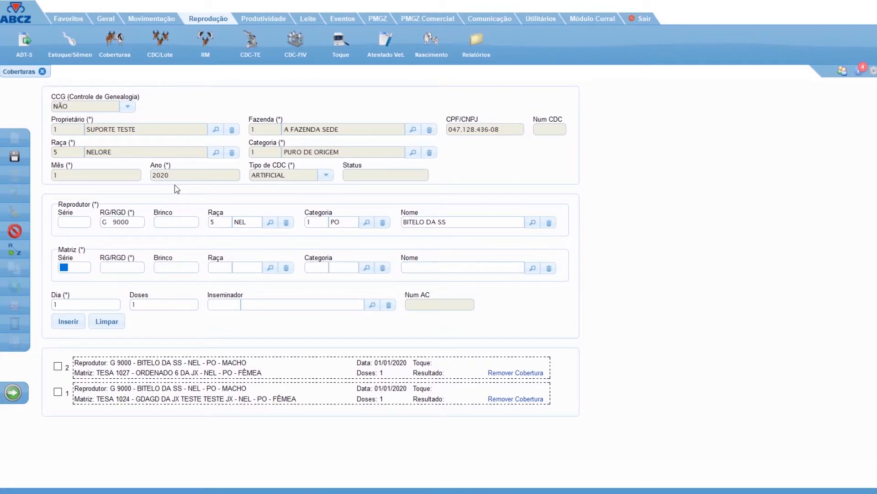
Replace the sire with JGAL 266, insert its covering for dam TESA 1028, and save the Coberturas record.
left_click(550, 224)
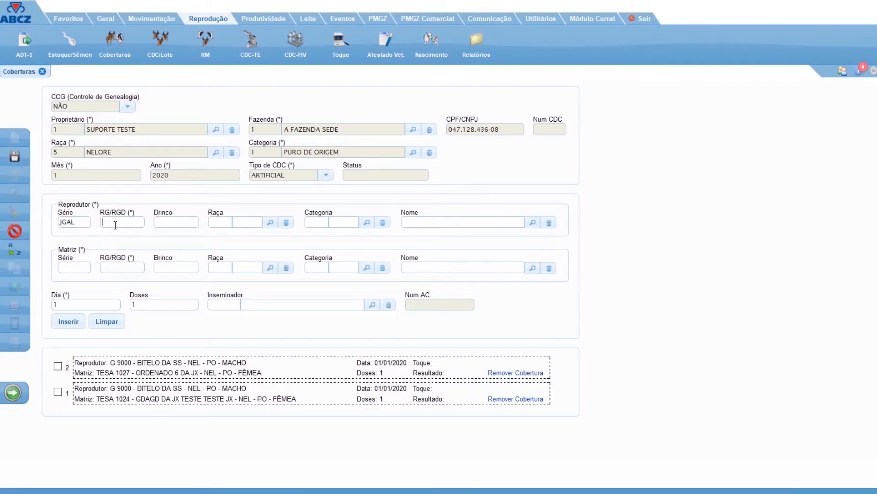
type("6")
key("Tab")
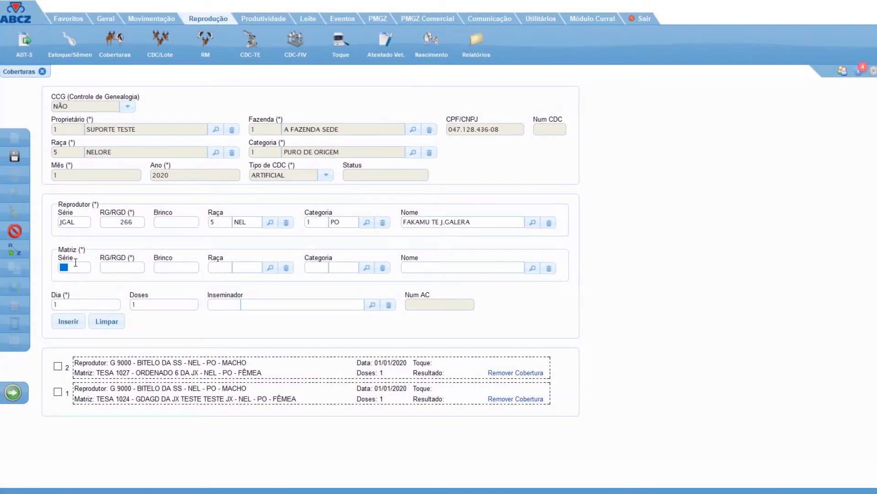
type("TESA10268")
key("Tab")
left_click(67, 325)
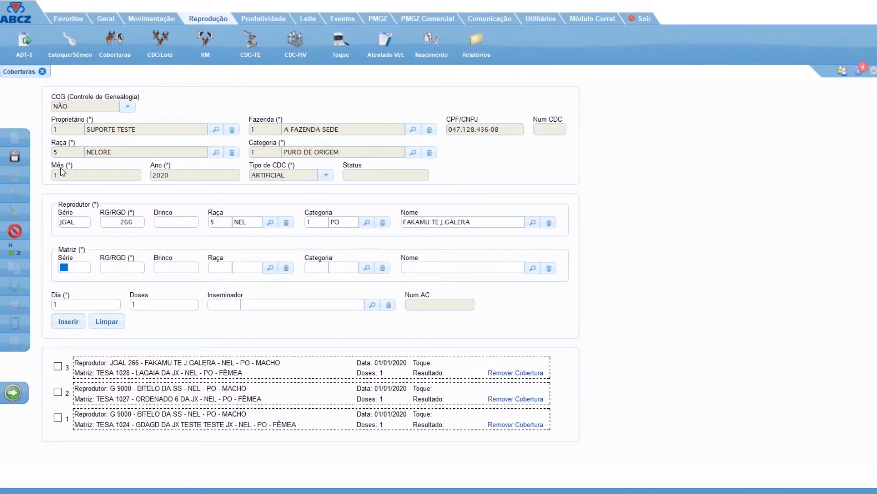
left_click(14, 161)
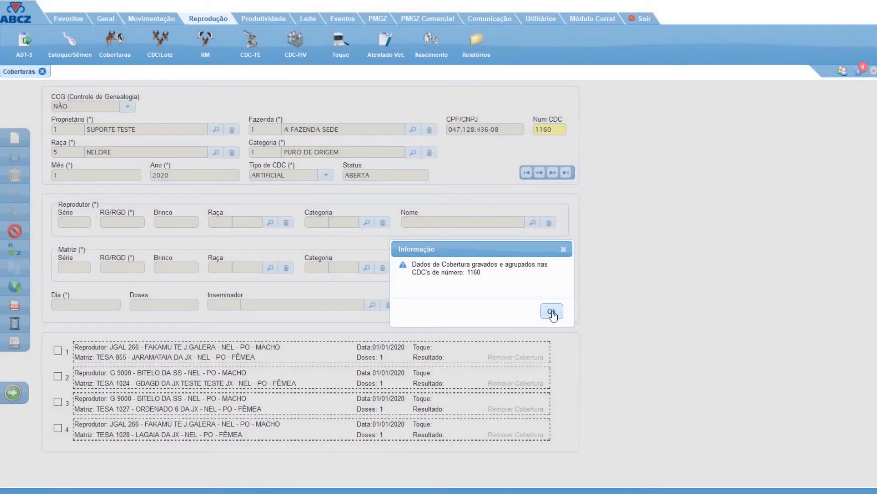
left_click(553, 311)
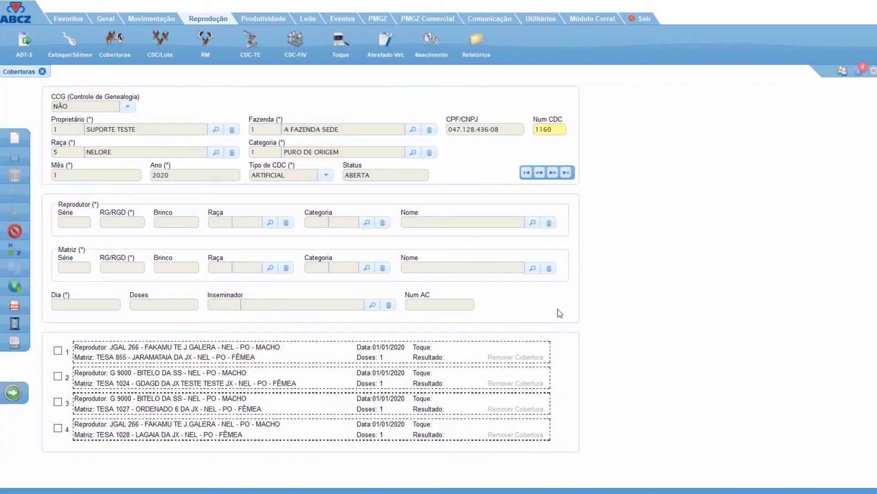
Open the online submission form from Coberturas and filter the CDC documents by month 1, year 2020, and status ABERTAS.
left_click(8, 288)
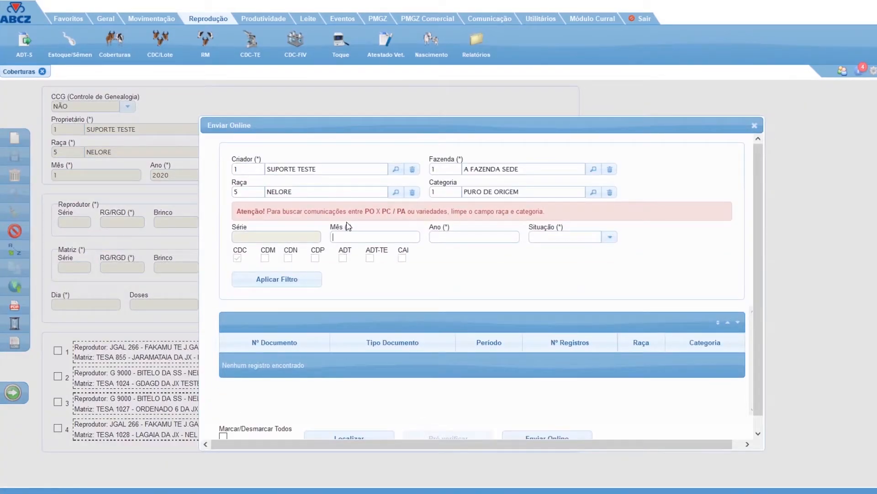
type("2020")
key("Tab")
type("A")
left_click(563, 252)
left_click(270, 280)
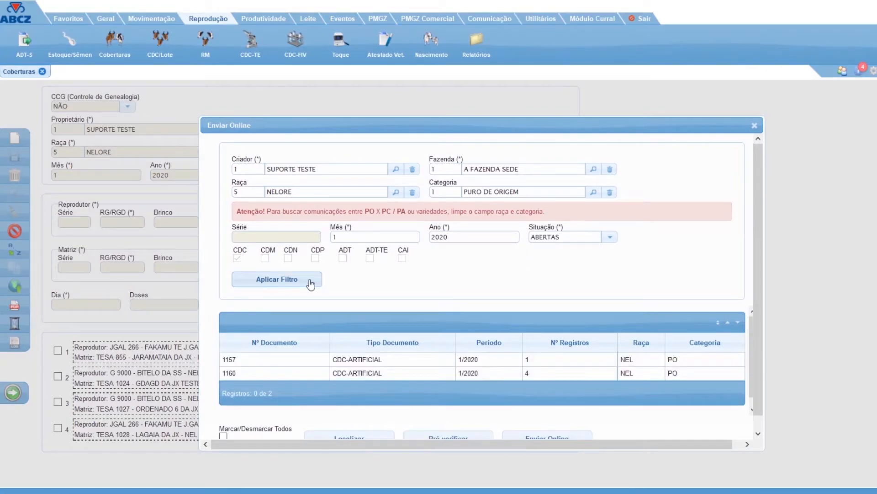
Select CDC-ARTIFICIAL document 1160, send it online to ABCZ, and acknowledge the information message.
scroll(476, 267, "down", 1)
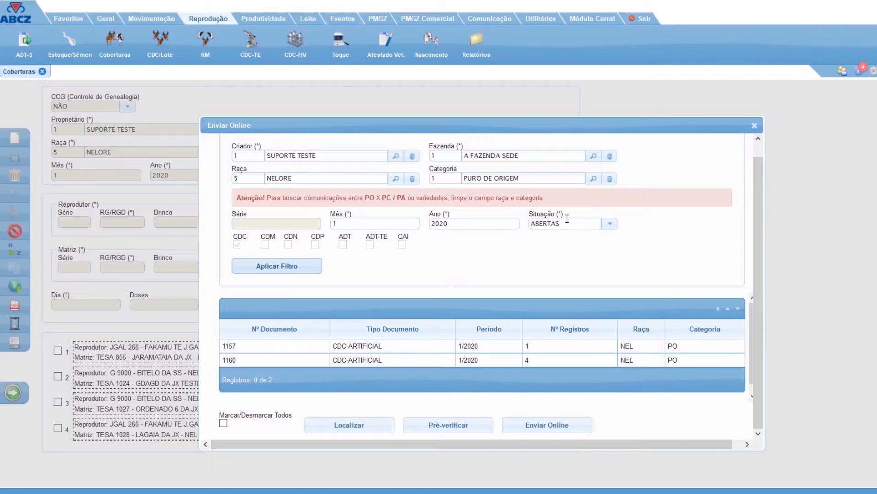
left_click(407, 363)
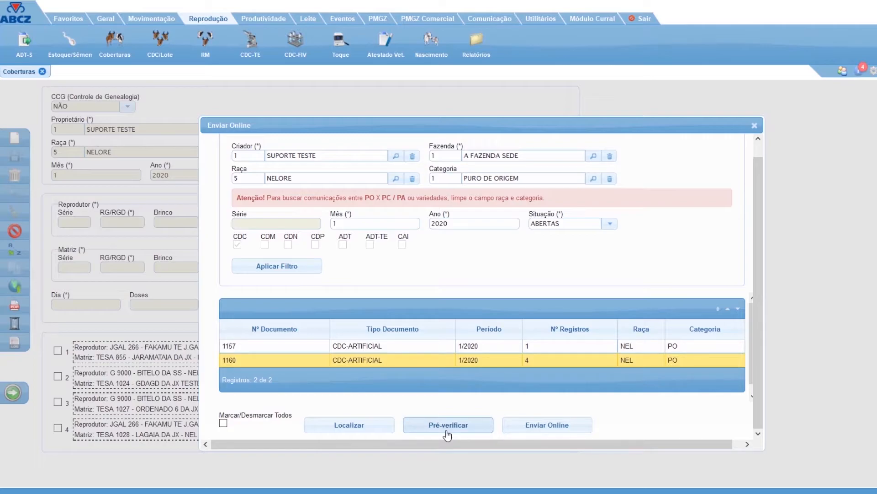
left_click(539, 430)
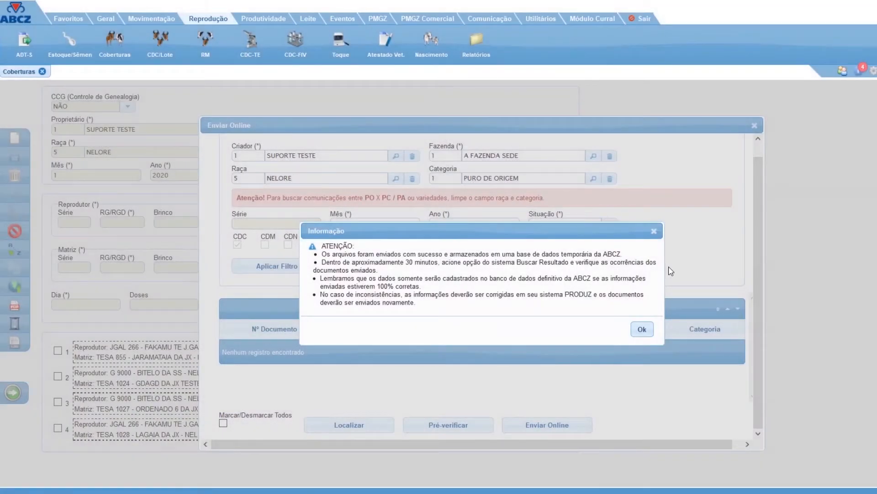
left_click(651, 335)
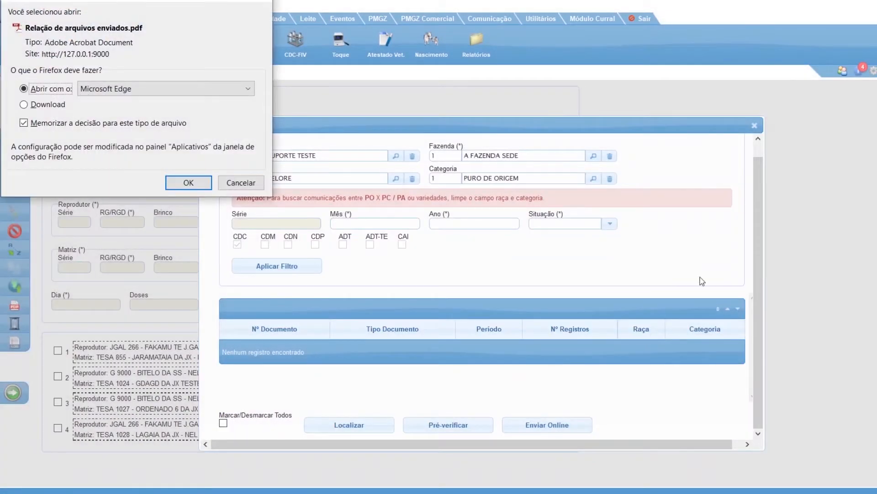
Open the Relação de arquivos enviados PDF in Microsoft Edge, review the submission listing, and close it with the downloads window.
left_click(188, 182)
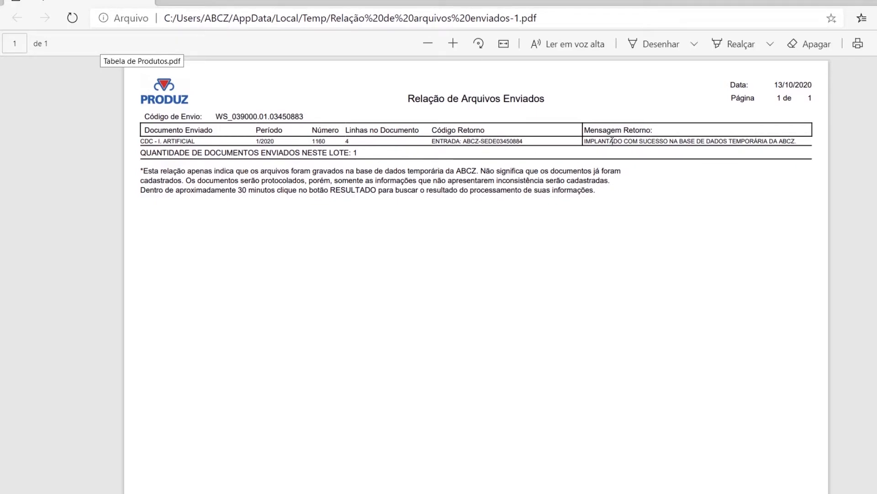
left_click(874, 1)
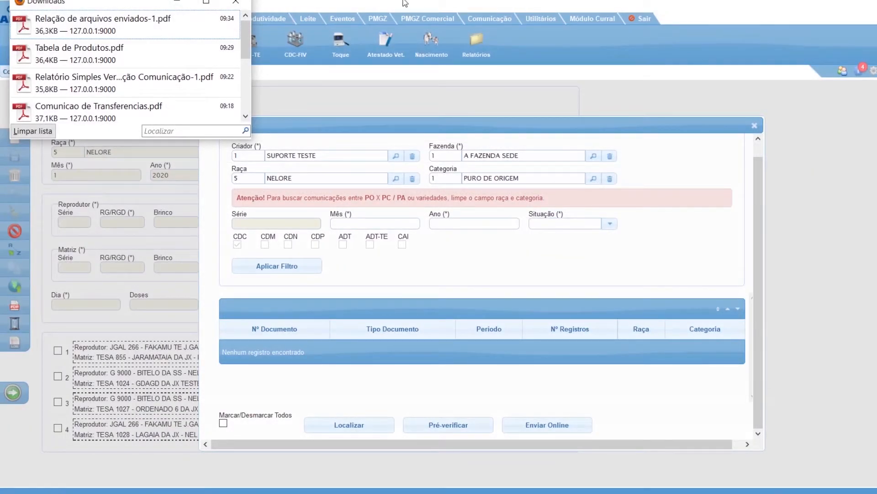
left_click(236, 4)
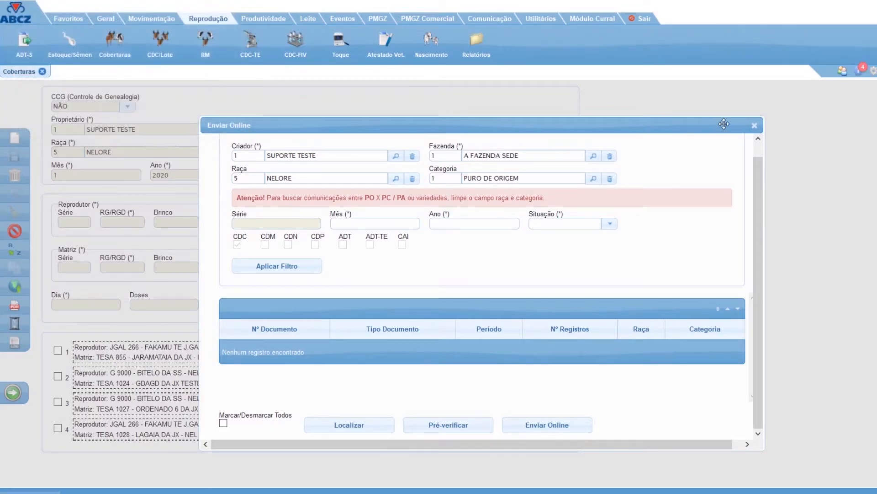
Close the Enviar Online form together with Coberturas, and open the Atestado Veterinário screen.
left_click(755, 126)
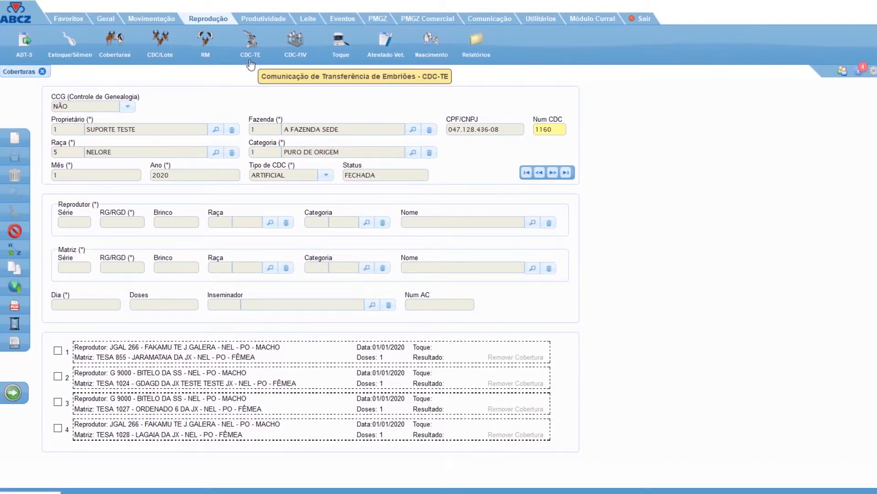
left_click(42, 72)
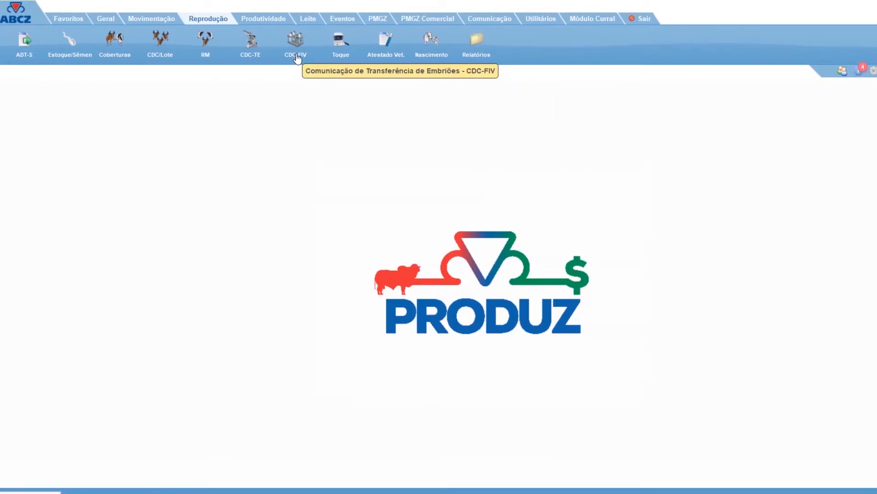
left_click(386, 55)
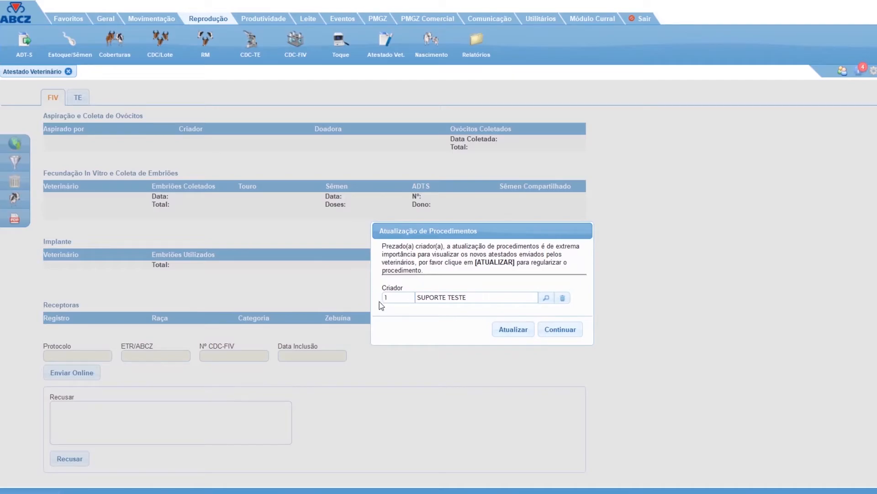
Update the veterinary procedures for breeder SUPORTE TESTE, acknowledge the information message, and continue to the FIV certificate.
left_click(511, 335)
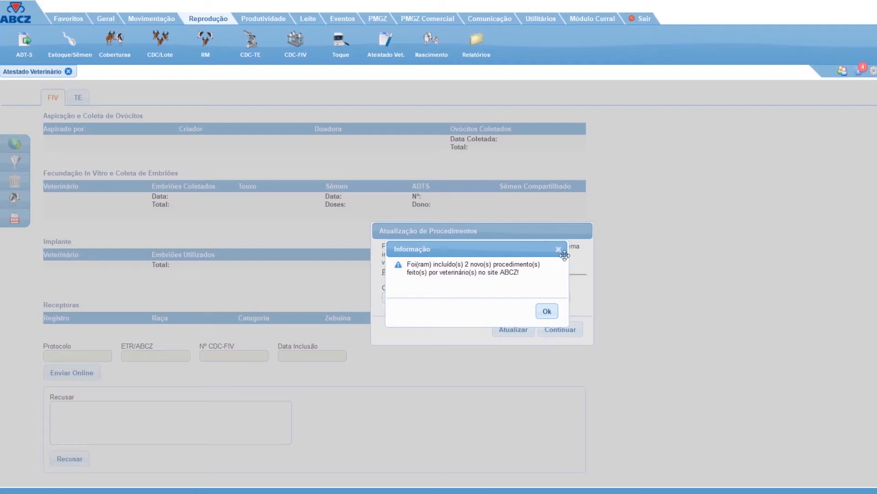
left_click(547, 312)
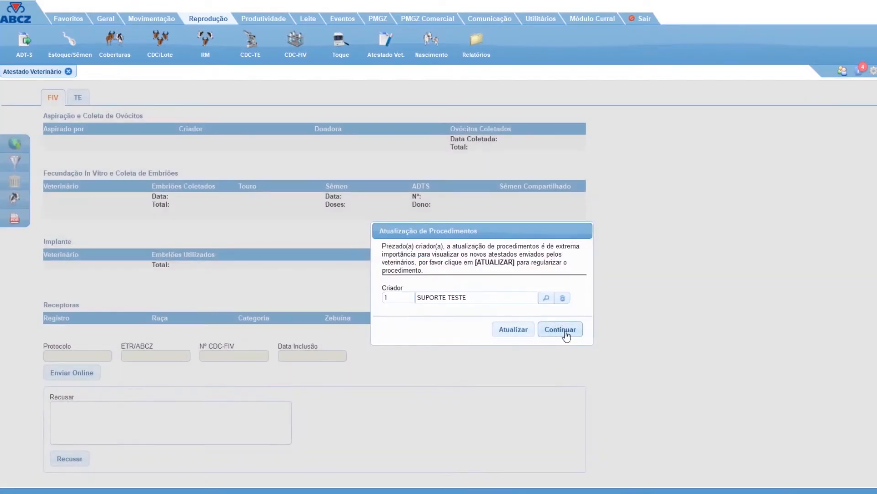
left_click(563, 330)
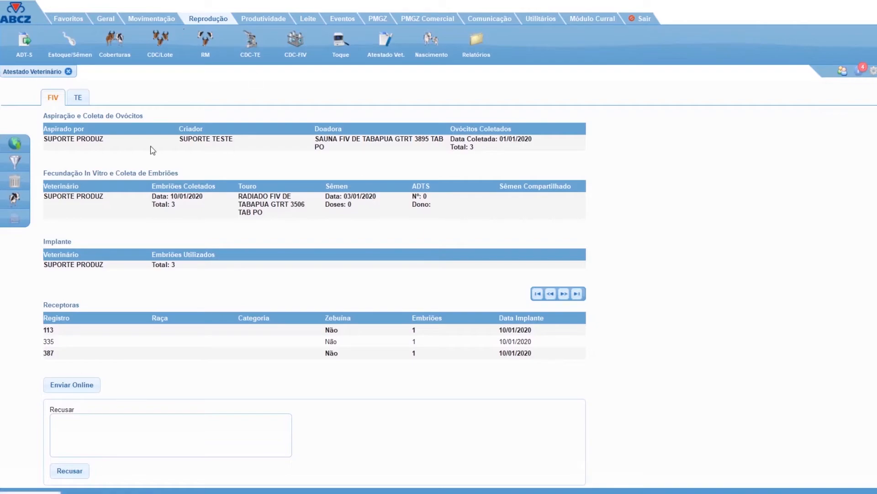
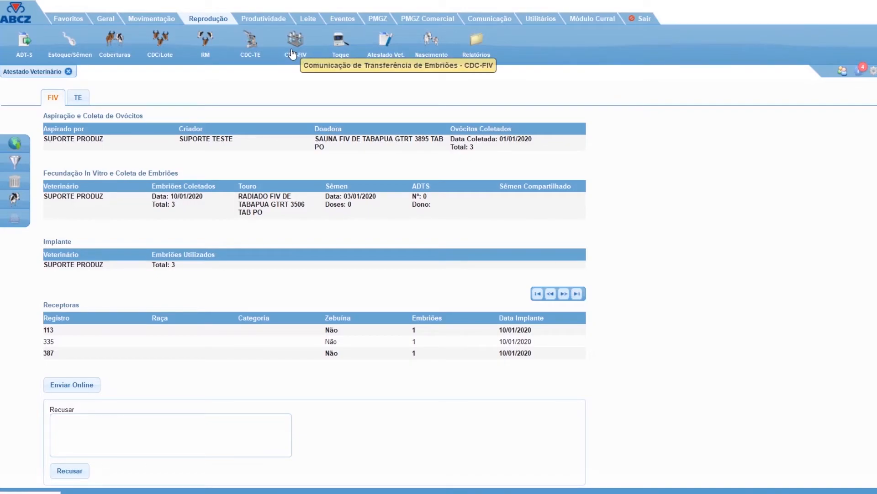
Open the CDC-FIV screen, display the recipients of the first mating, and close it together with Atestado Veterinário.
left_click(292, 53)
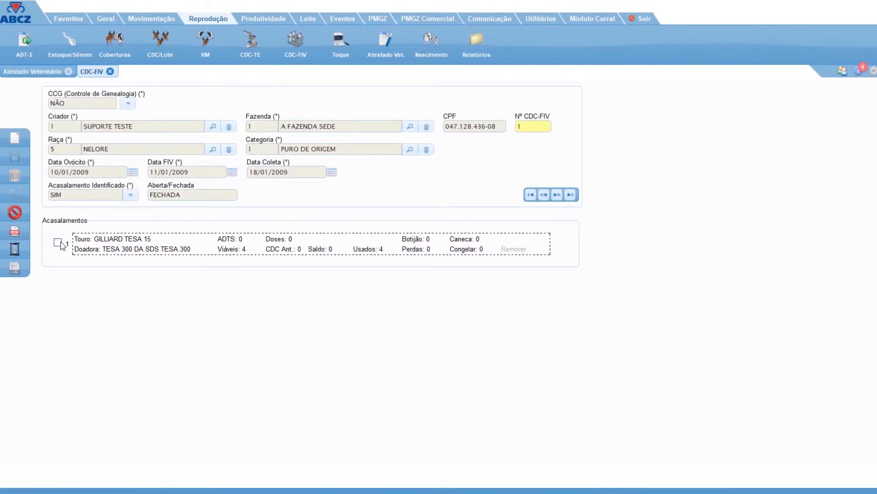
left_click(58, 243)
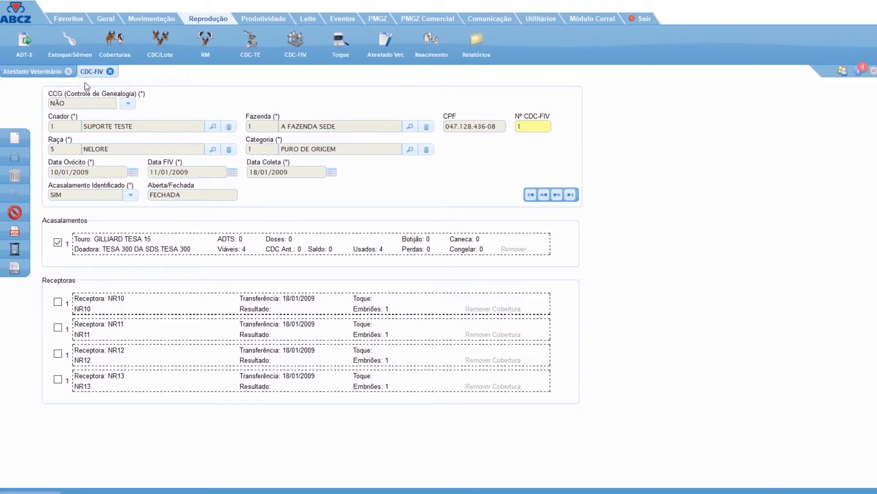
left_click(110, 72)
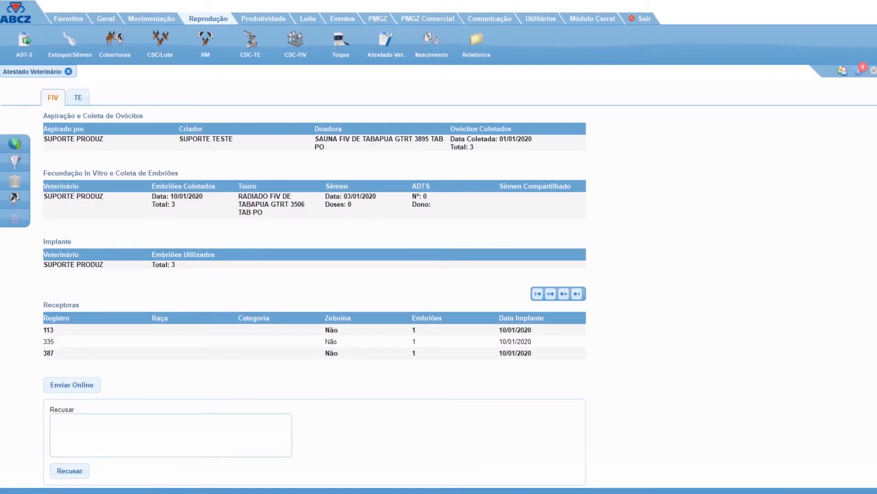
left_click(68, 71)
Open the Toque screen and set the palpation date to 01/06/2020 and the covering period to 01/01/2020 through 30/01/2020.
left_click(341, 43)
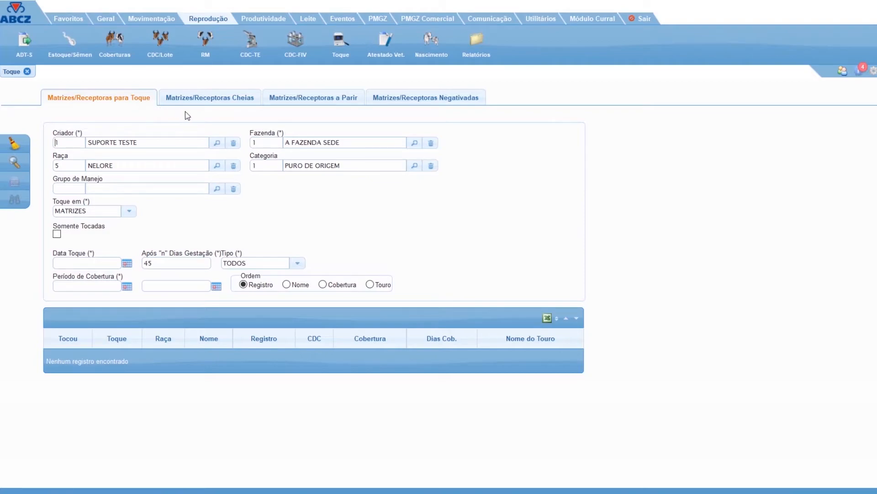
left_click(216, 107)
left_click(130, 215)
left_click(129, 215)
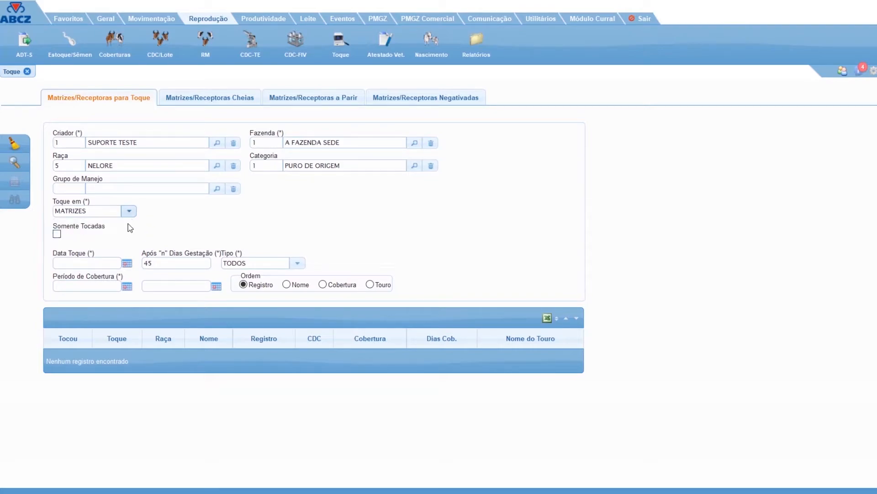
left_click(107, 266)
type("01/06/2020")
key("Tab")
left_click(82, 284)
type("01/01/202")
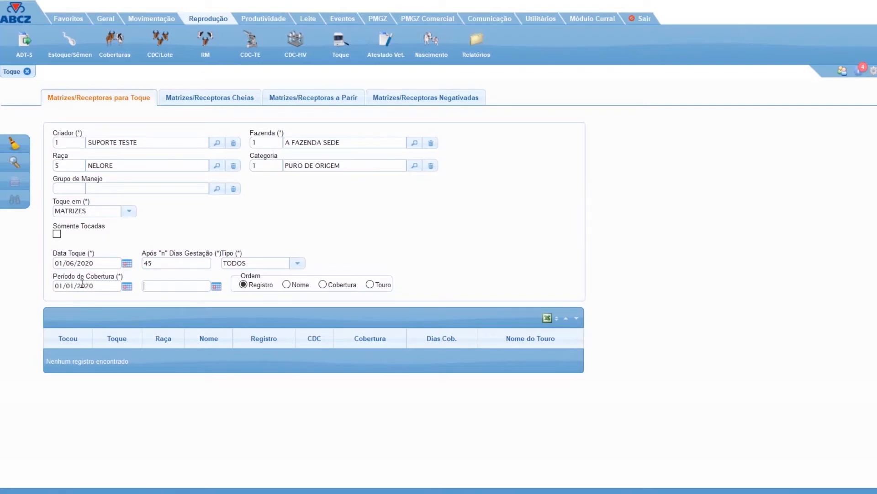
type("30/01/20")
List the dams due for palpation without limiting results to each dam's last CDC, and look through the list.
left_click(15, 165)
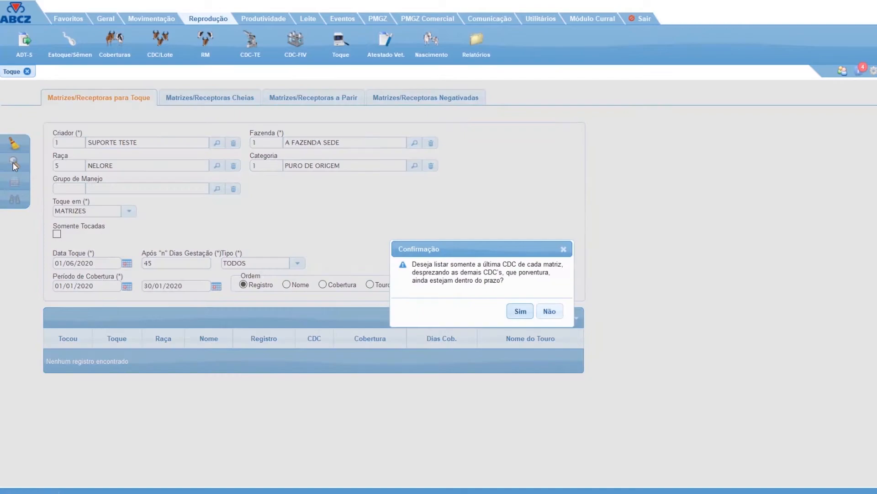
left_click_drag(473, 250, 350, 235)
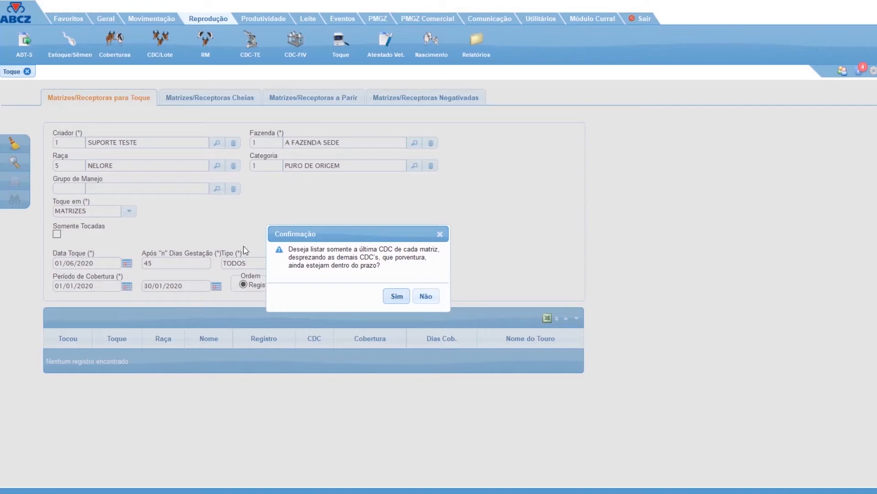
left_click(428, 297)
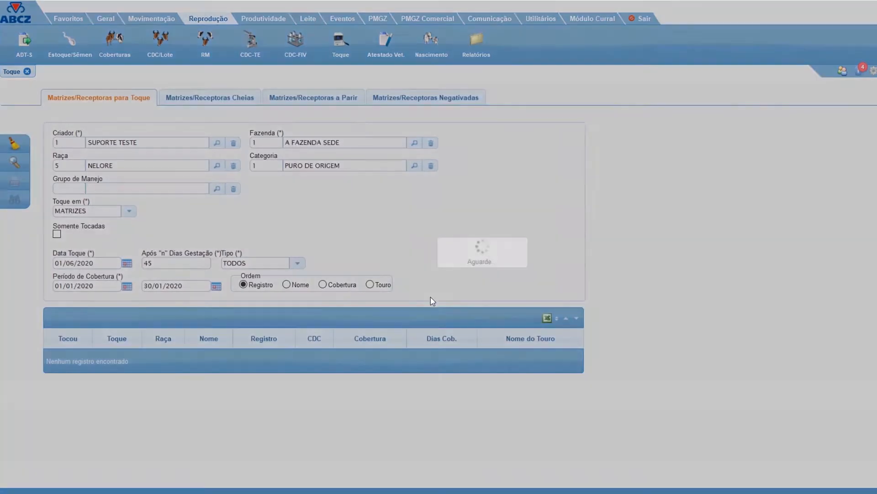
scroll(485, 247, "down", 4)
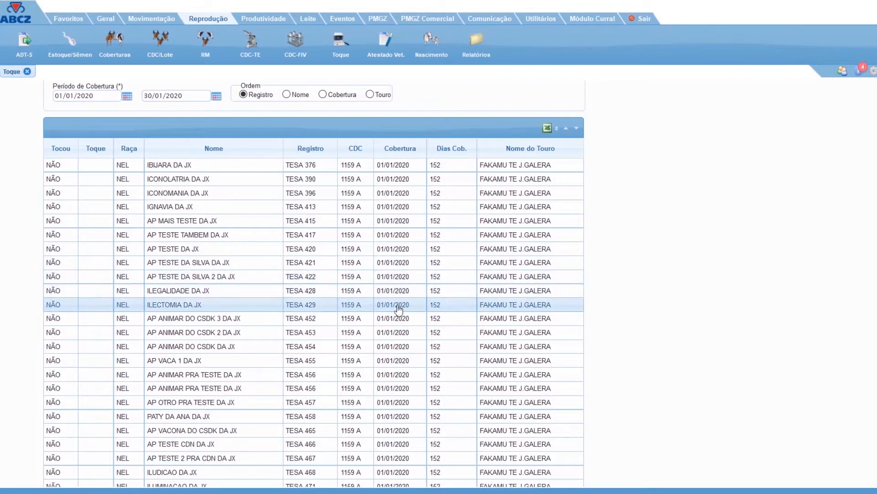
scroll(386, 414, "down", 3)
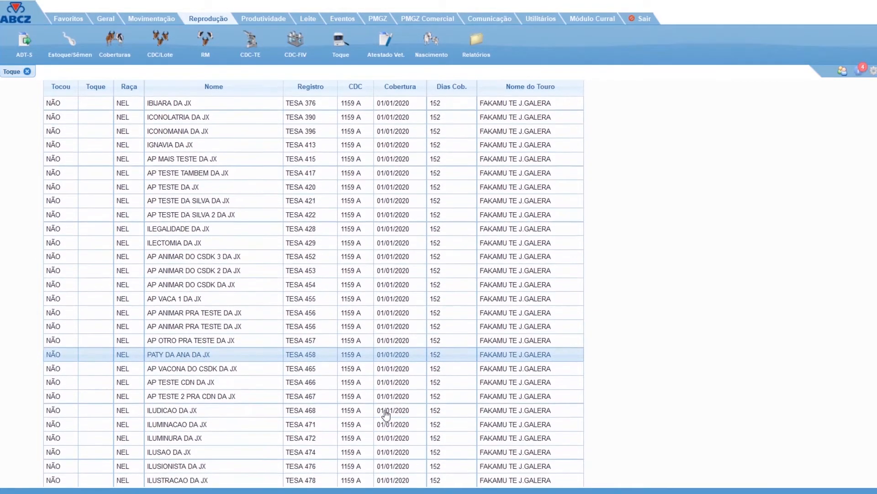
scroll(248, 402, "up", 7)
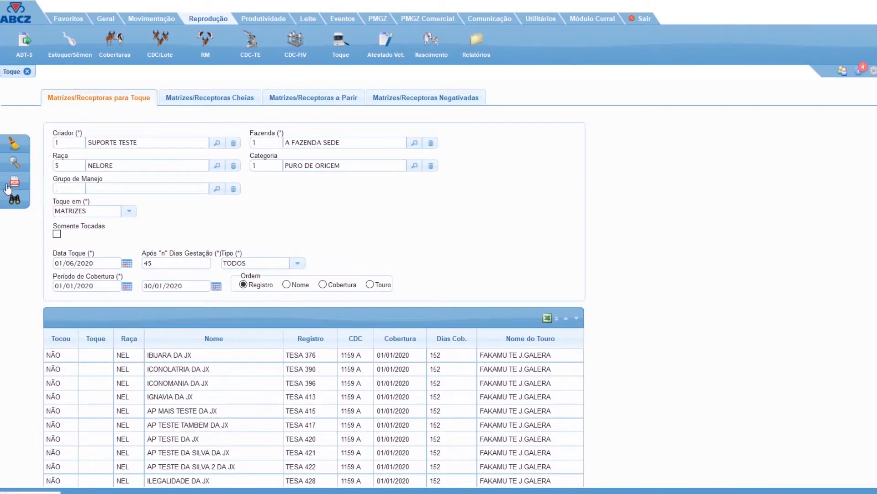
Locate the dam with series TESA and RG/RGD 1028 to open her coverings available for palpation.
left_click(15, 200)
type("TESA")
key("Tab")
type("1028")
key("Tab")
left_click(668, 329)
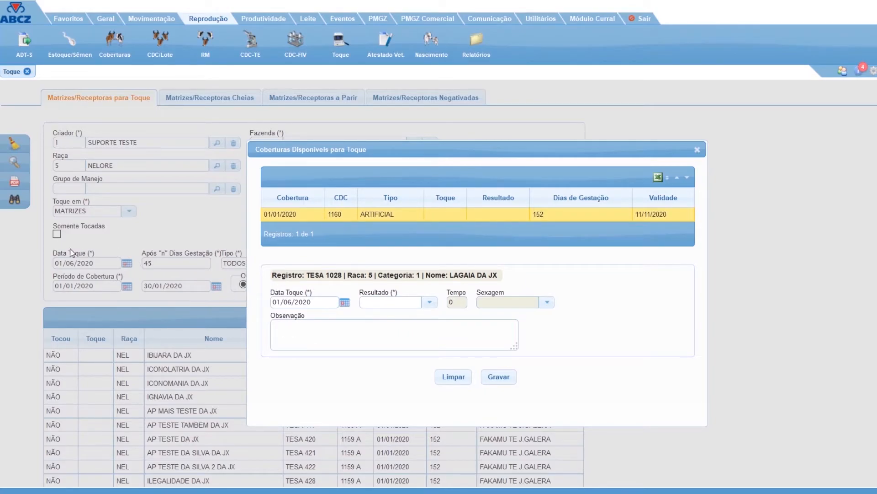
Save a POSITIVO palpation result for LAGAIA DA JX and acknowledge the information message.
left_click(429, 302)
left_click(399, 319)
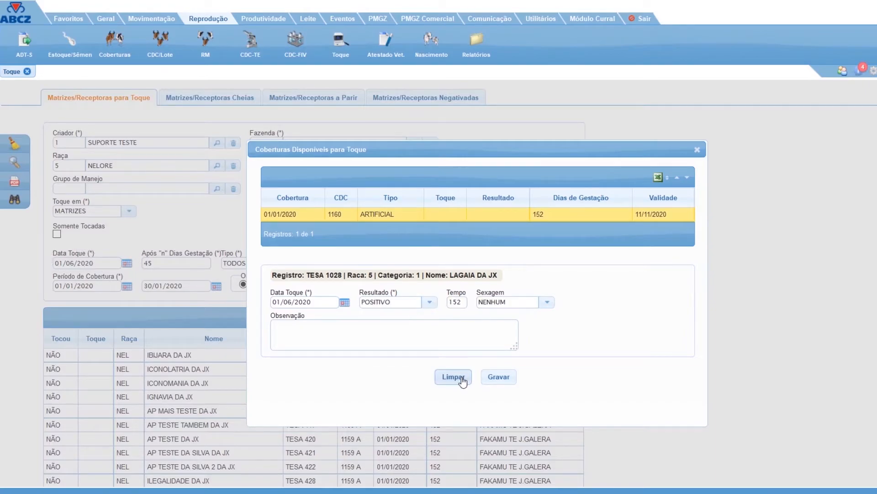
left_click(496, 380)
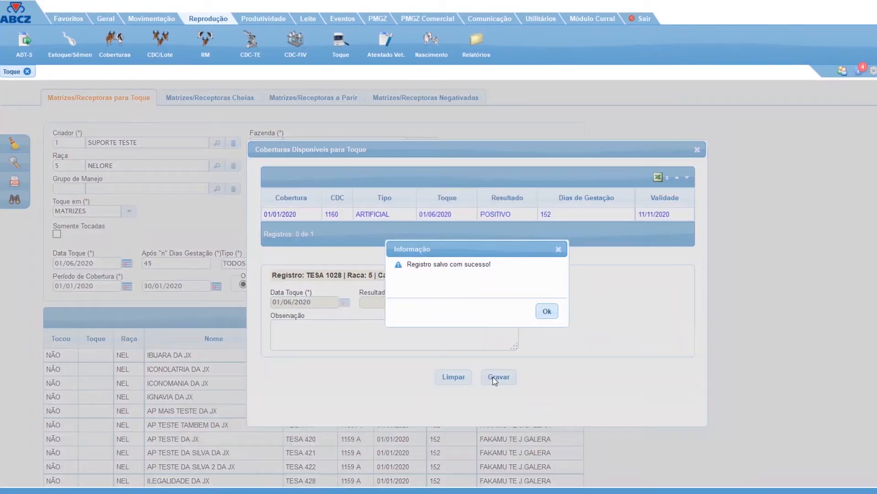
left_click(547, 311)
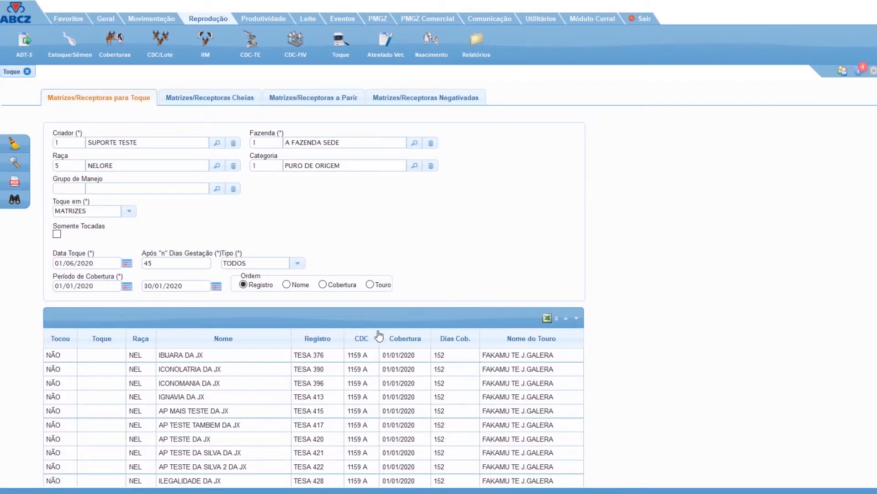
Open and dismiss the coverings of ICONOLATRIA DA JX, and save a POSITIVO palpation result for ICONOMANIA DA JX.
double_click(347, 374)
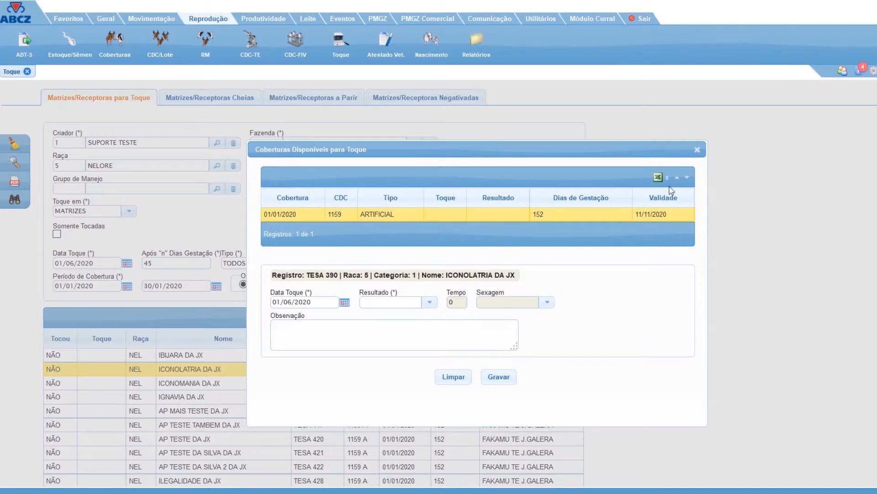
left_click(697, 150)
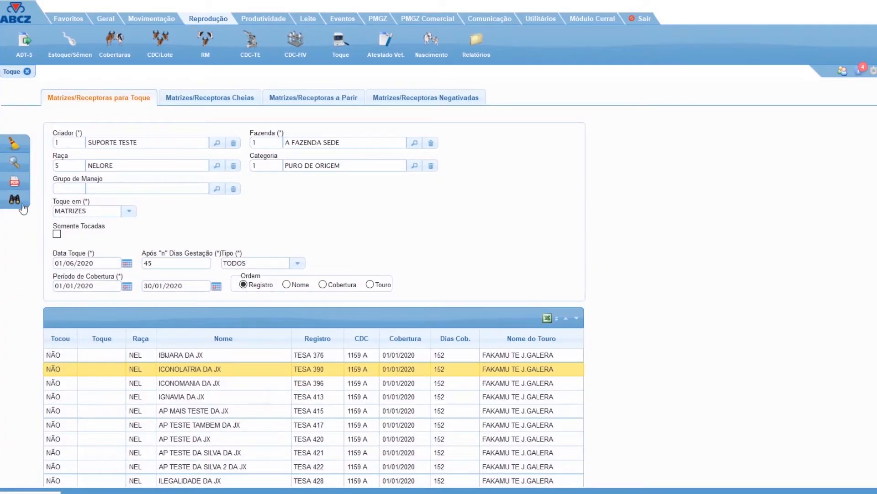
double_click(254, 383)
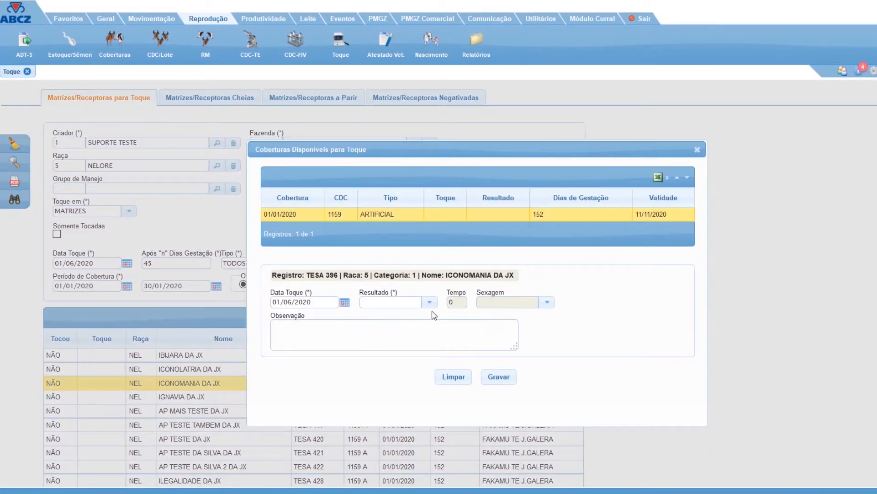
left_click(430, 302)
left_click(422, 313)
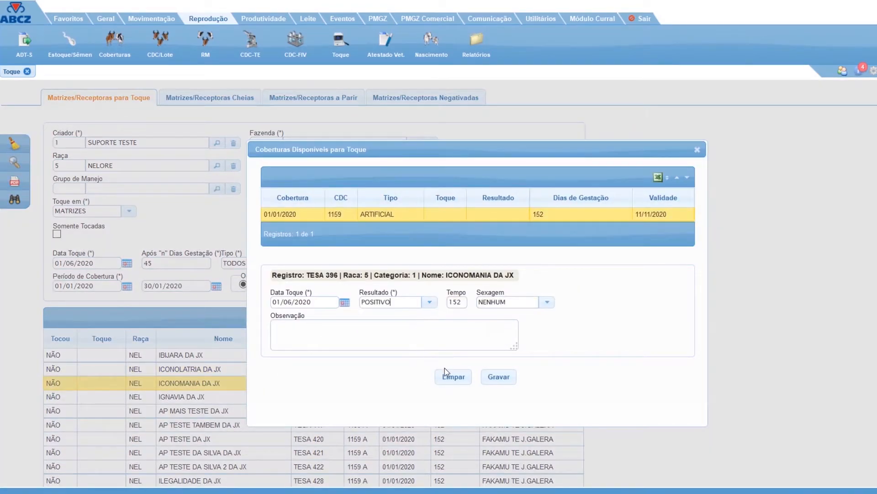
left_click(497, 379)
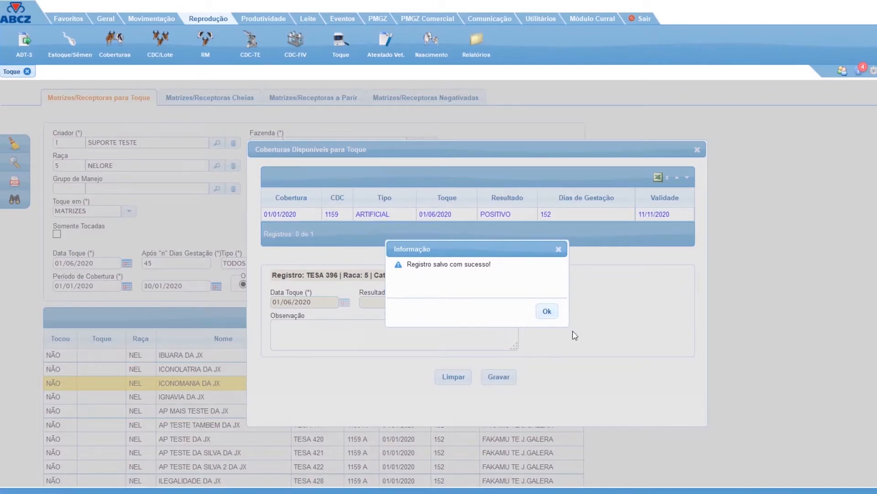
left_click(547, 311)
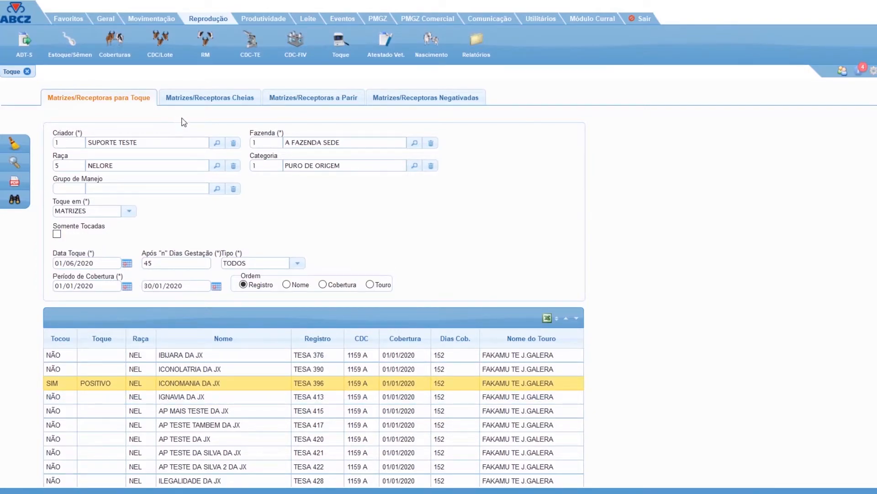
List the pregnant dams under Matrizes/Receptoras Cheias with 13/10/2020 as the base date.
left_click(214, 101)
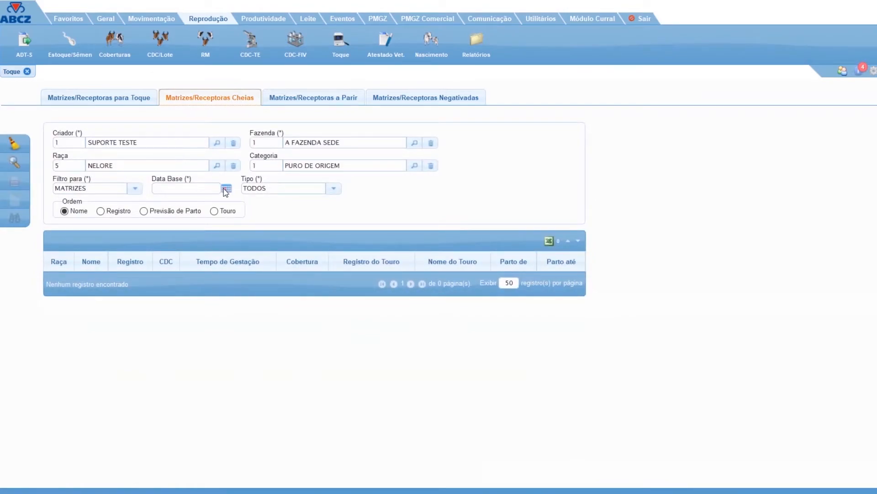
left_click(226, 189)
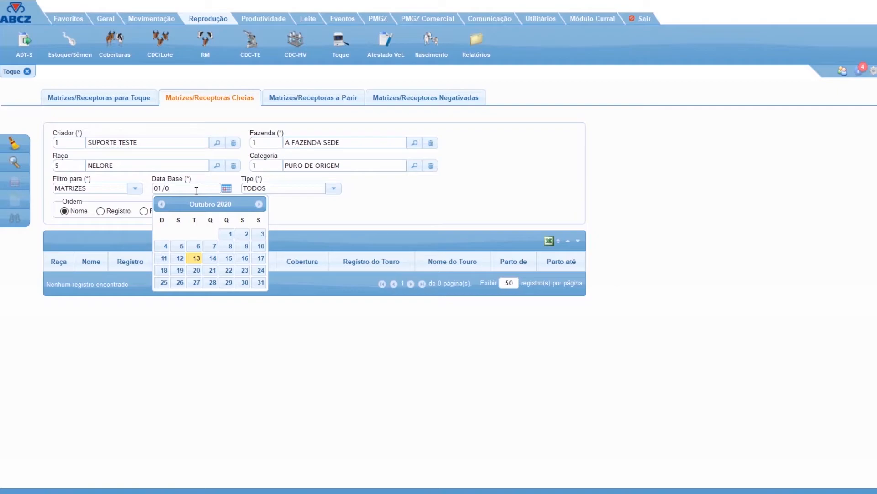
left_click(196, 258)
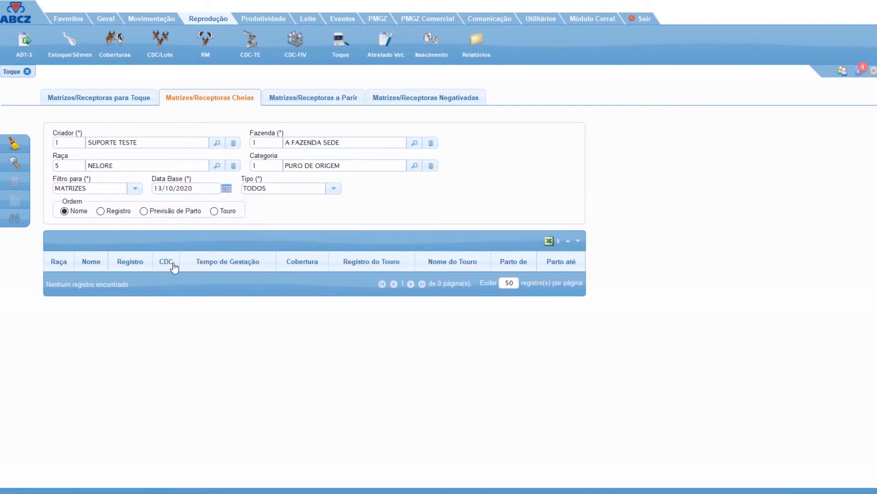
left_click(11, 170)
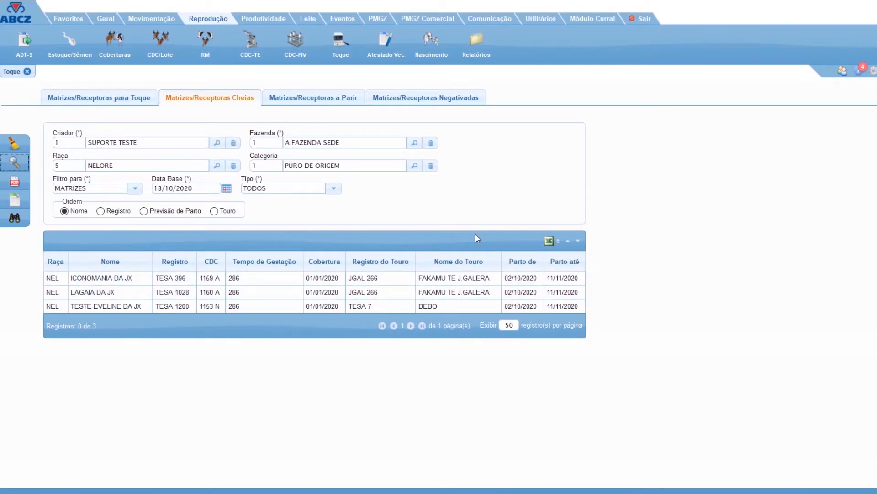
List the dams due to calve, using base date 13/10/2020 and expected calvings from 01/08/2020 to 30/12/2020.
left_click(337, 99)
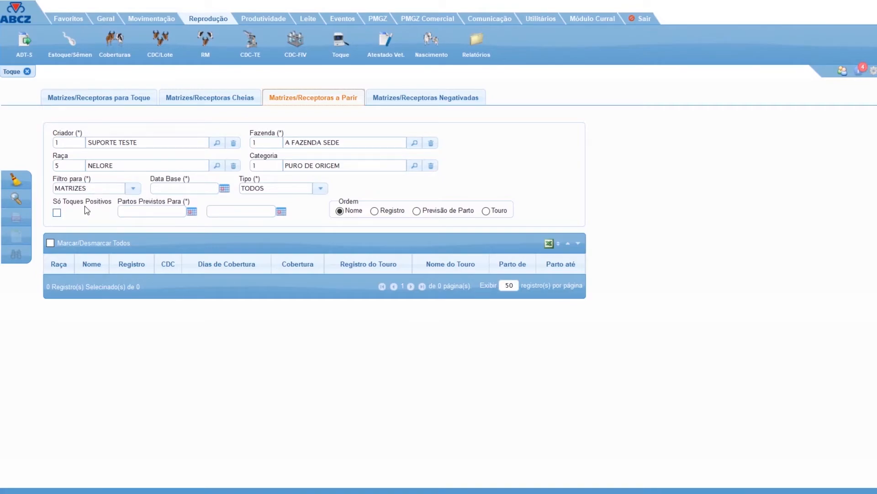
left_click(224, 189)
left_click(195, 258)
left_click(155, 209)
type("01/08/2020")
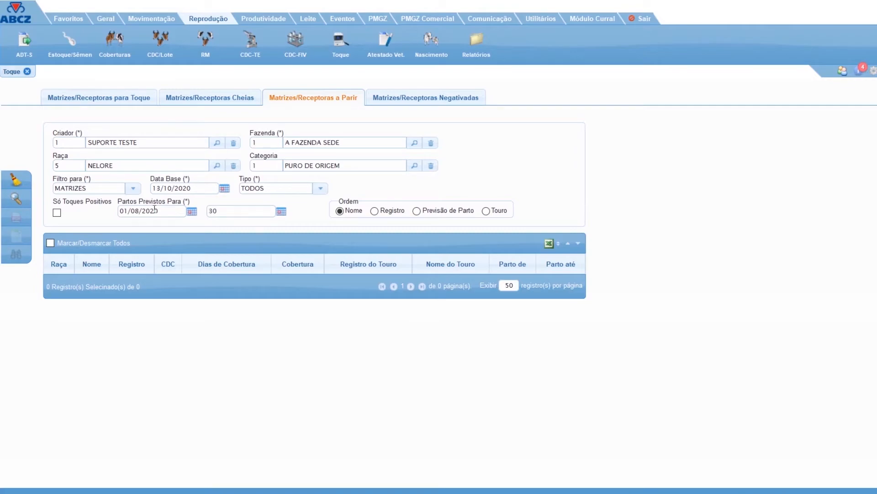
type("30/12/2020")
left_click(11, 200)
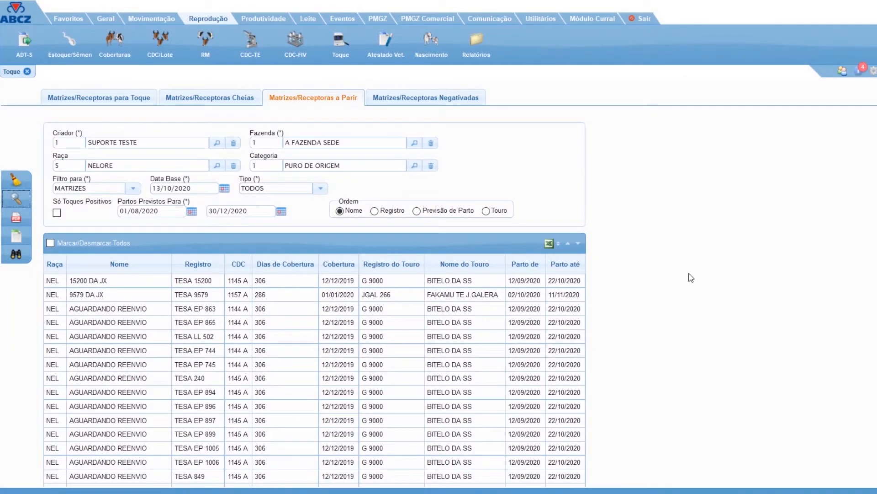
Look through the calving list and locate the dam with series TESA and RG/RGD 1028.
scroll(687, 292, "down", 2)
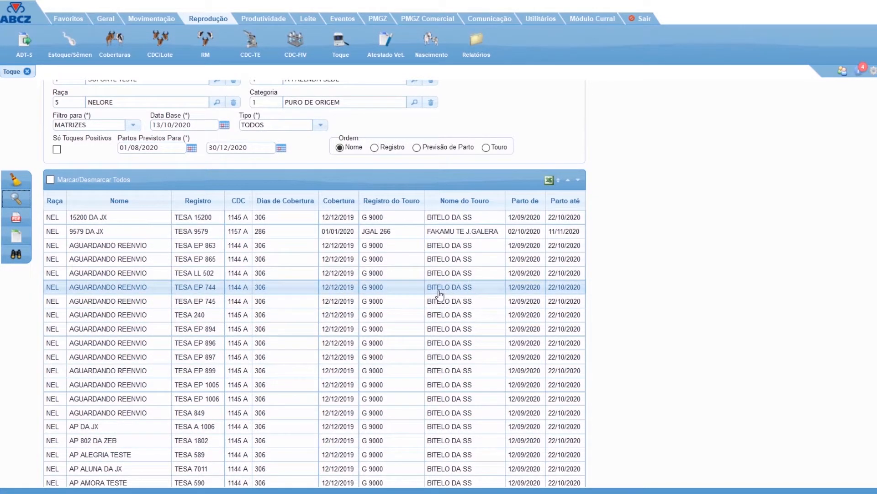
scroll(440, 296, "down", 2)
left_click(16, 254)
type("TESA")
key("Tab")
type("1028")
key("Tab")
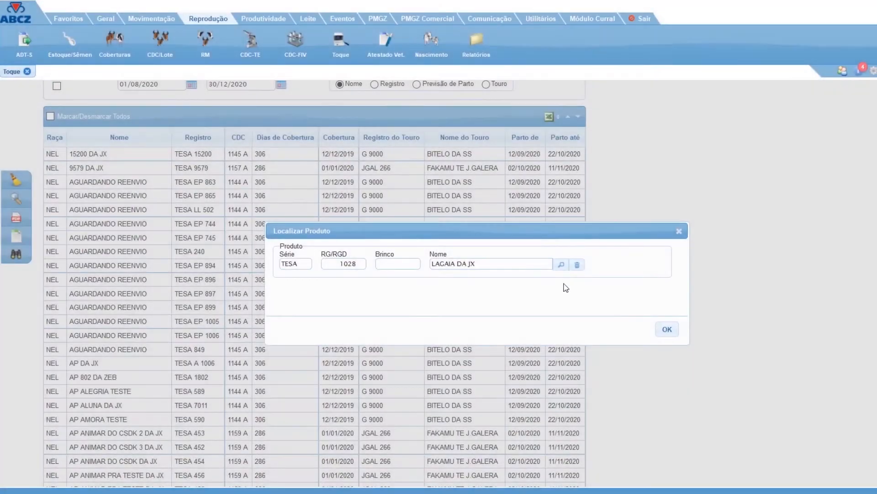
left_click(667, 330)
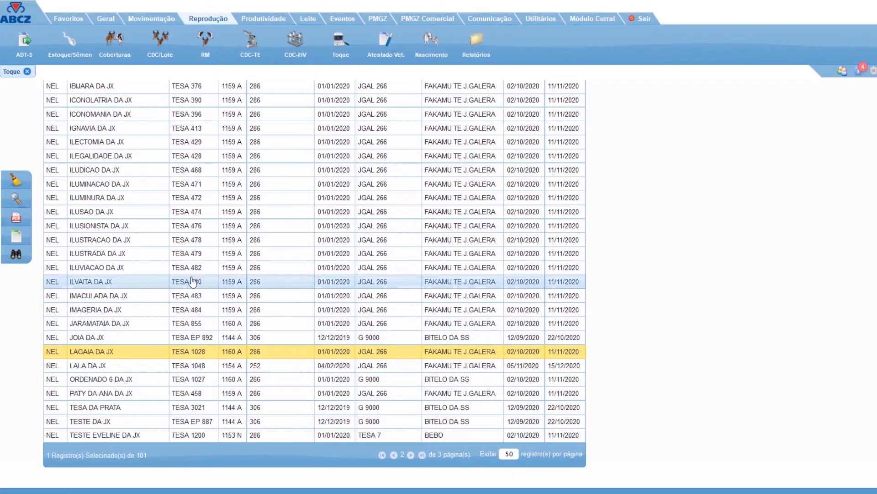
Mark all dams in the calving list, generate the Planilha de Nascimento PDF, and open it with Microsoft Edge.
scroll(221, 269, "up", 15)
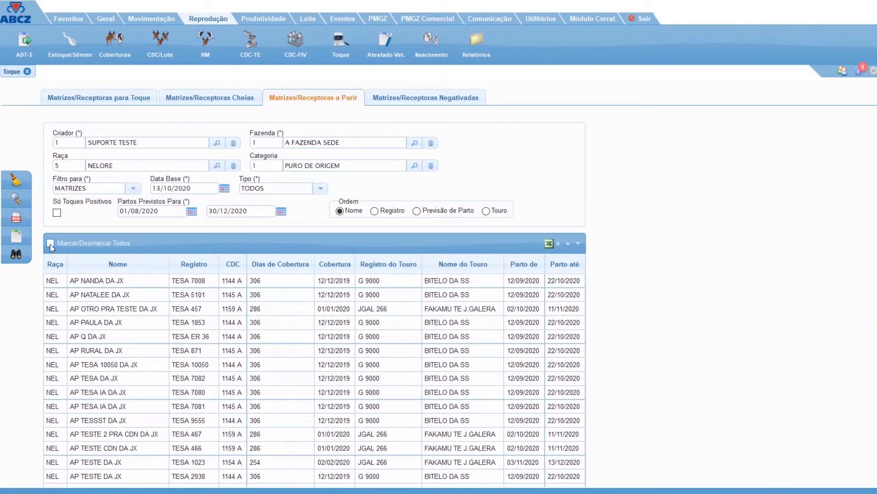
left_click(185, 294)
left_click(192, 323)
left_click(190, 379)
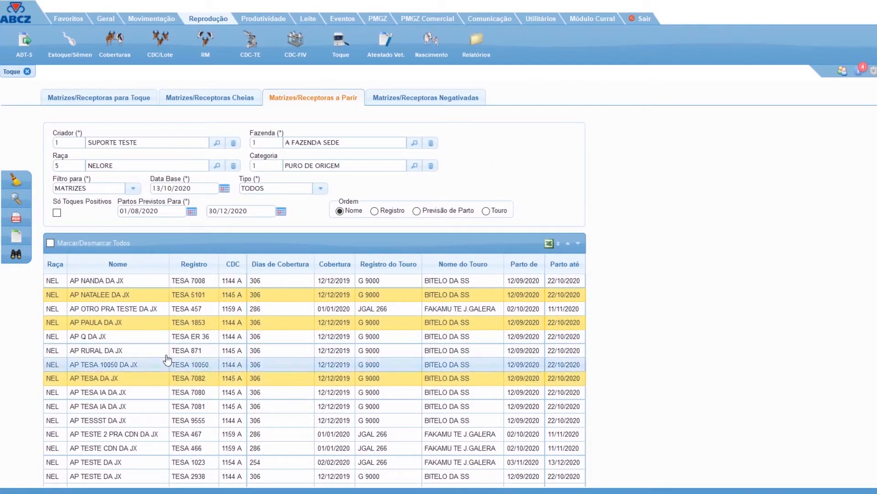
left_click(50, 243)
left_click(16, 218)
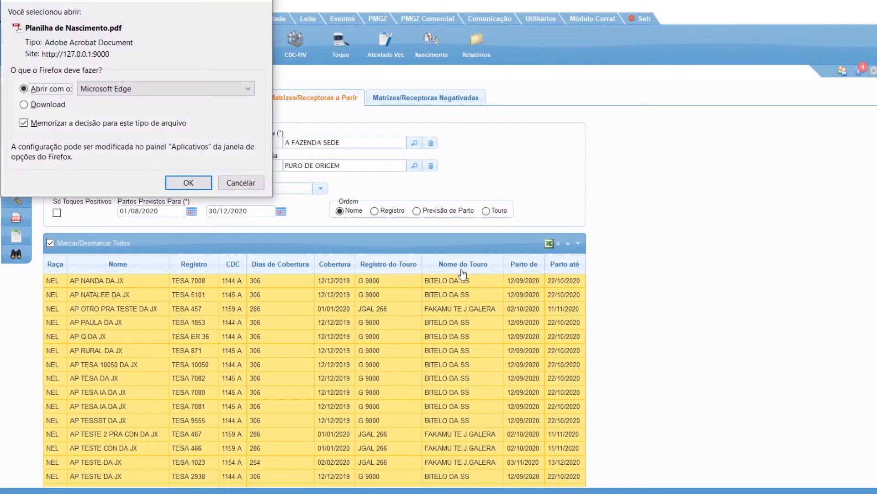
left_click(165, 180)
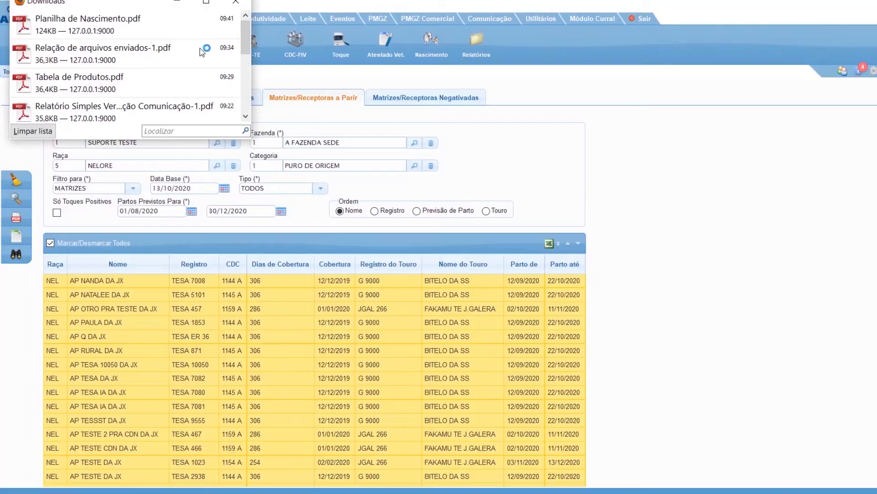
Enlarge the Planilha de Nascimento report and examine its dam, covering, calving forecast and annotation columns.
left_click(171, 36)
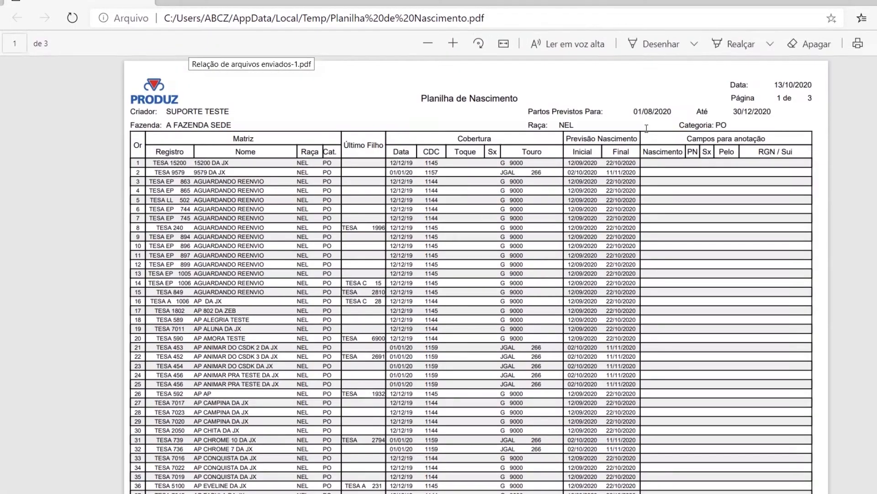
left_click(453, 44)
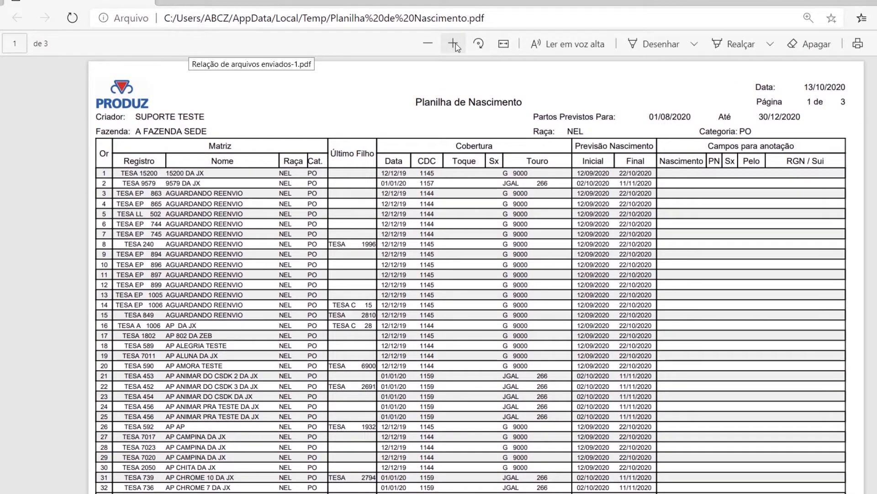
left_click(455, 45)
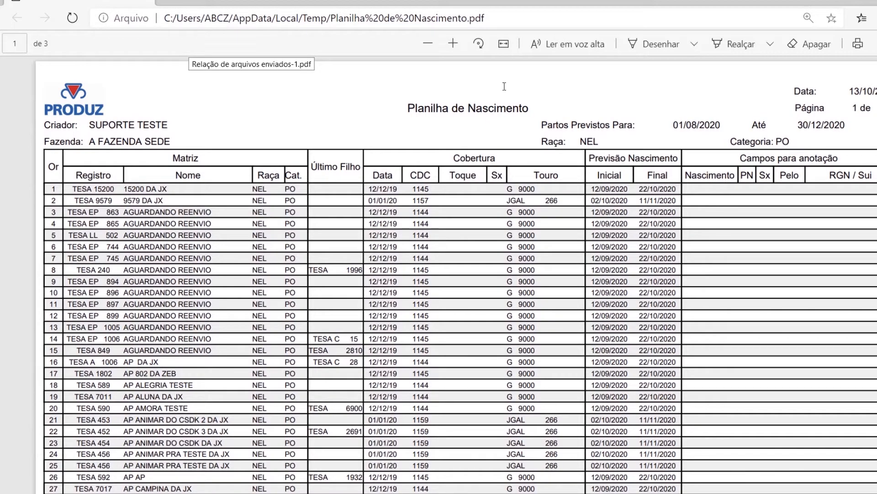
left_click(453, 43)
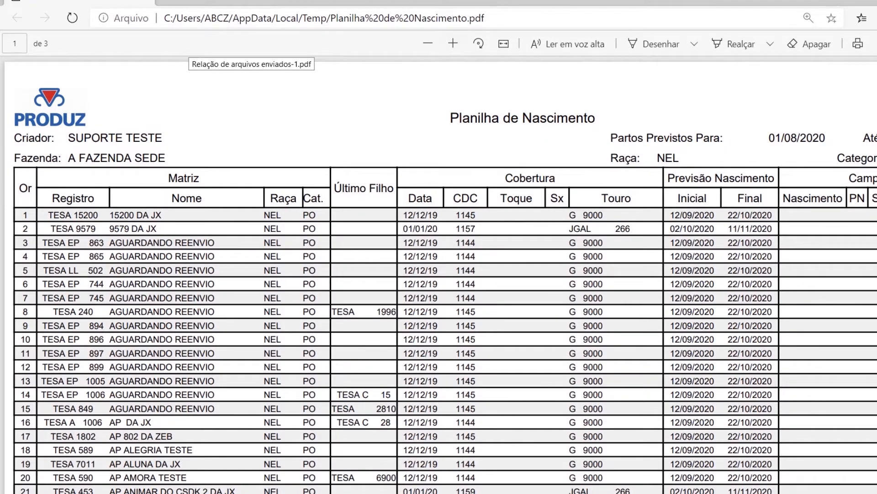
scroll(640, 389, "right", 3)
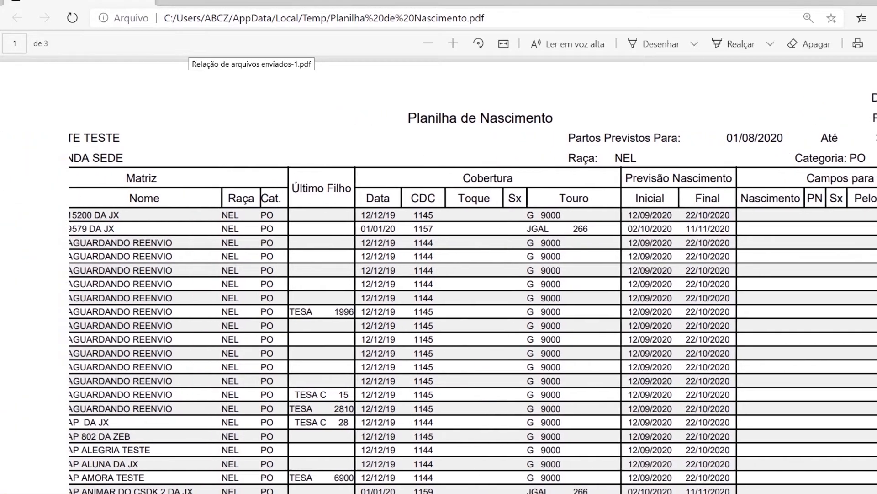
scroll(439, 320, "left", 3)
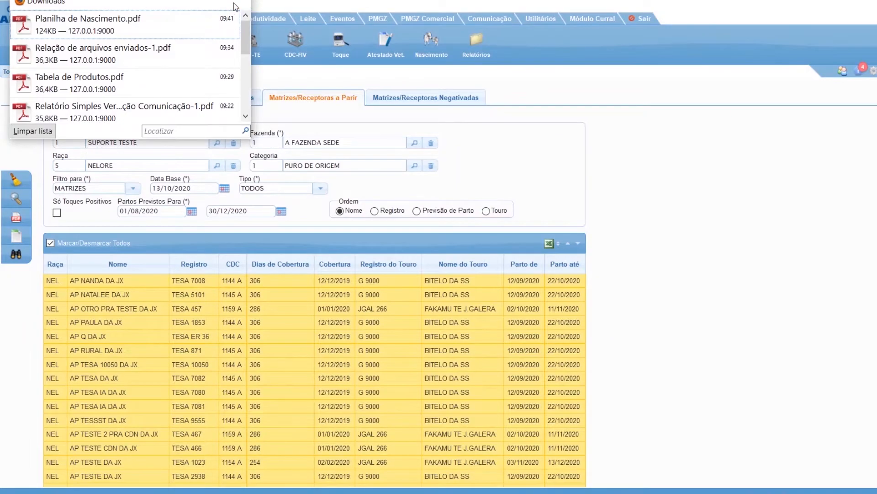
Switch back to Produz, replace the Toque screen with Nascimento, and list births for A FAZENDA SEDE, breed NELORE, category PURO DE ORIGEM.
left_click(235, 3)
left_click(433, 50)
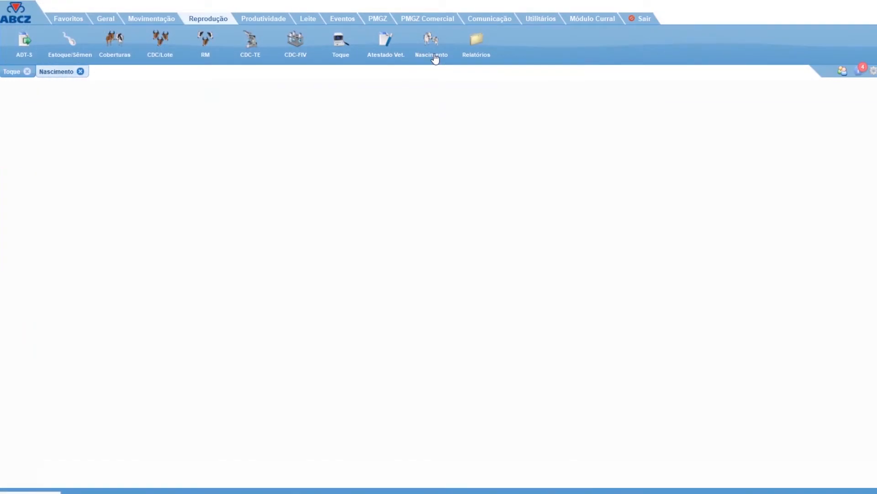
left_click(27, 71)
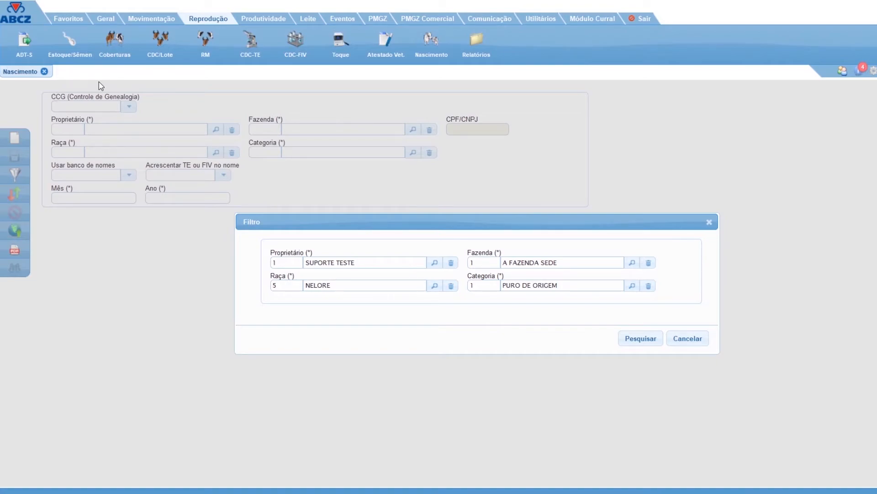
left_click_drag(490, 223, 454, 199)
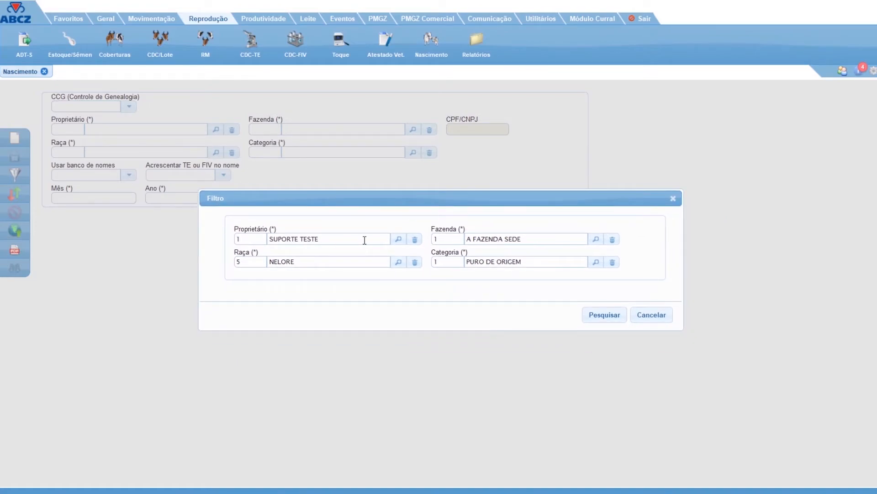
left_click(596, 316)
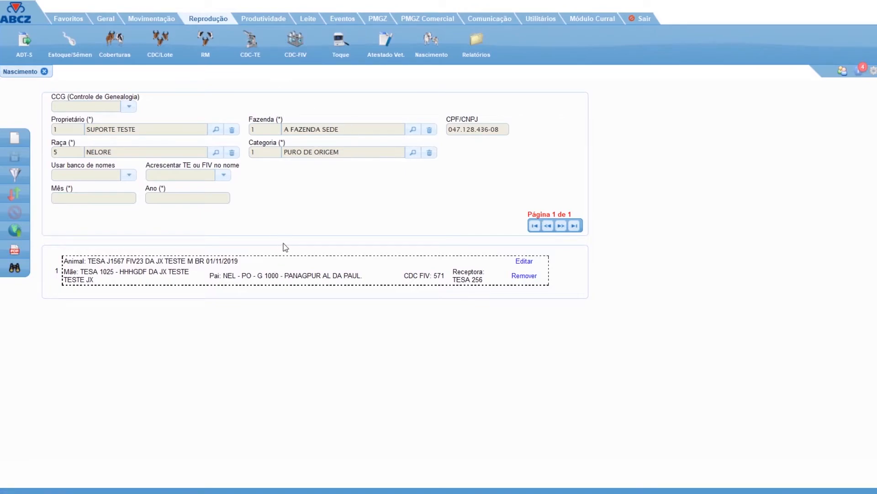
Start a birth record for month 10 of 2020 and identify the calf as series TESA, RGN J1599, coat BR (BRANCA).
left_click(15, 137)
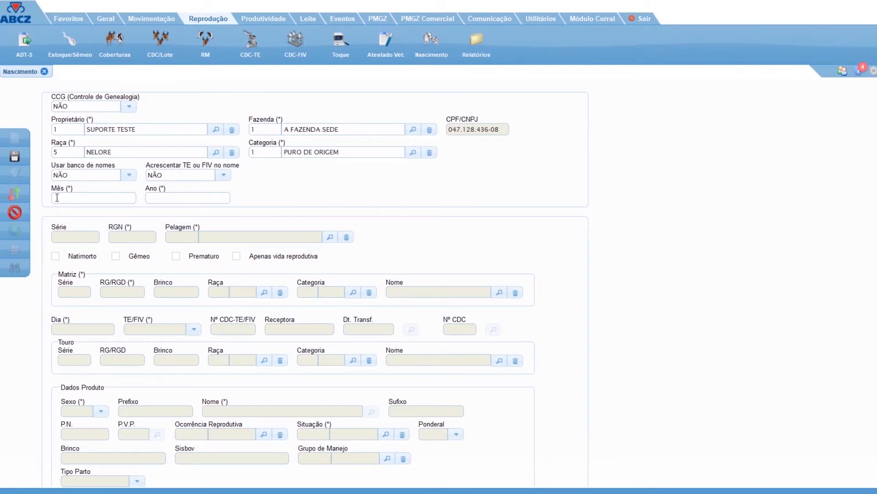
type("2020")
key("Tab")
type("TESA")
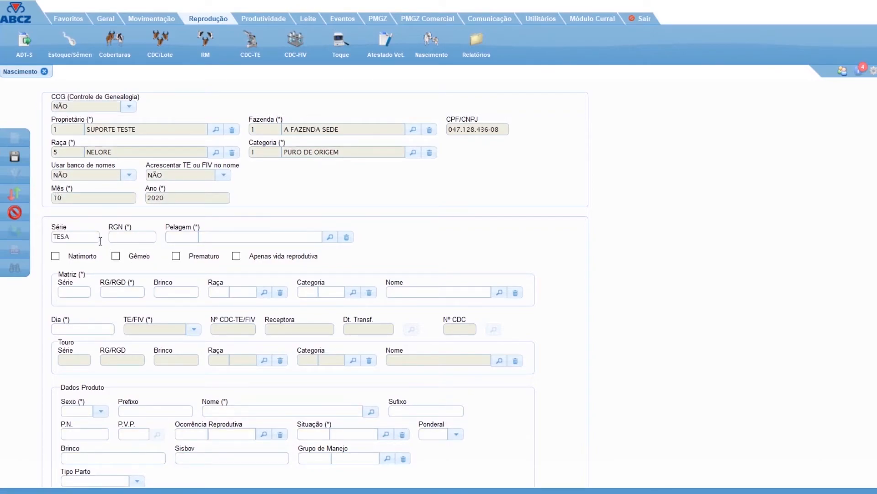
key("Tab")
type("J1599")
left_click(191, 236)
key("Return")
key("Tab")
Enter the calf's dam with series TESA and RG/RGD 1028.
left_click(84, 294)
type("TES1028")
key("Tab")
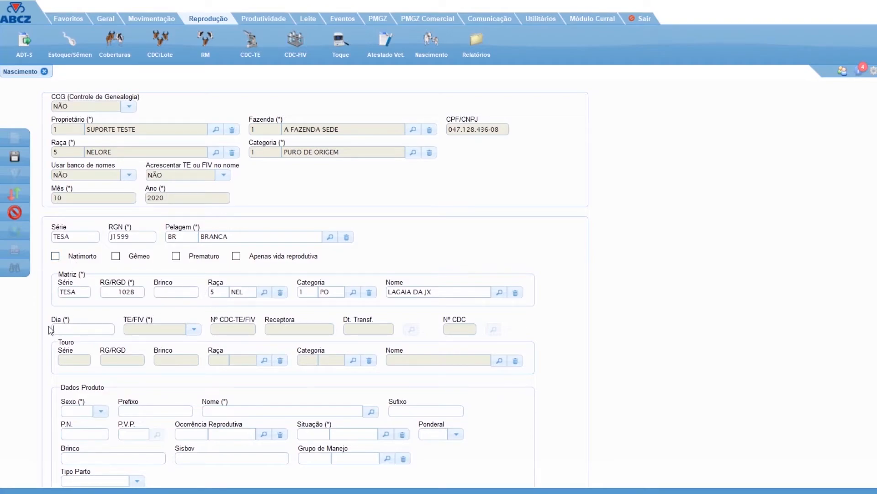
Set the birth day to 13 and TE/FIV to OUTRAS, and assign the artificial covering from CDC 1160 dated 01/01/2020.
type("3")
key("Tab")
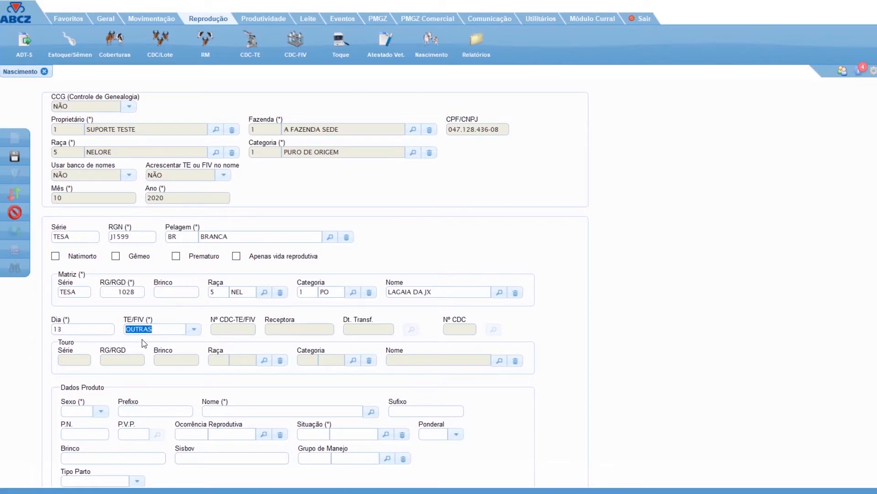
left_click(194, 333)
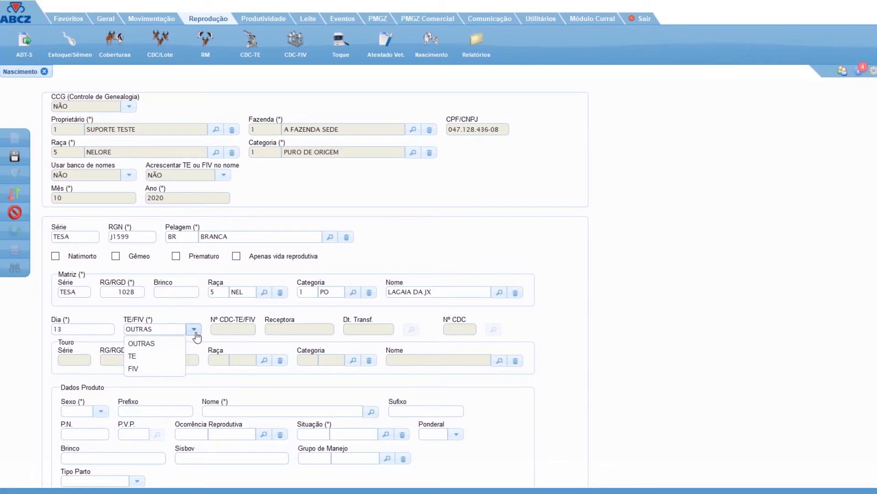
left_click(169, 344)
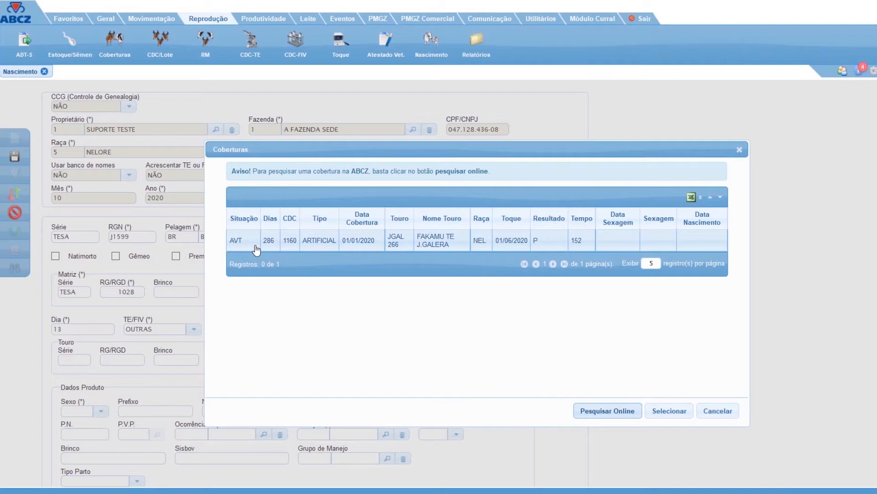
left_click(373, 242)
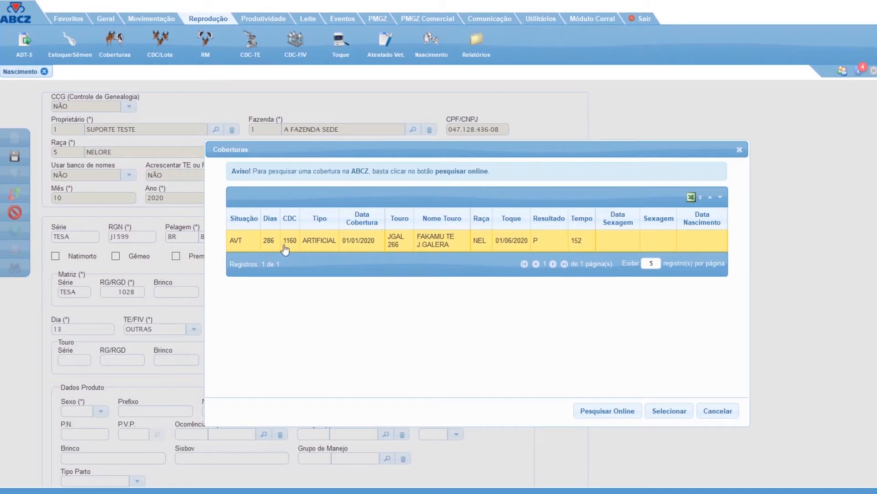
left_click(668, 417)
Fill in the calf's data with sex FÊMEA, name JUARA and P.N. 42, and insert it into the birth list.
scroll(114, 350, "down", 2)
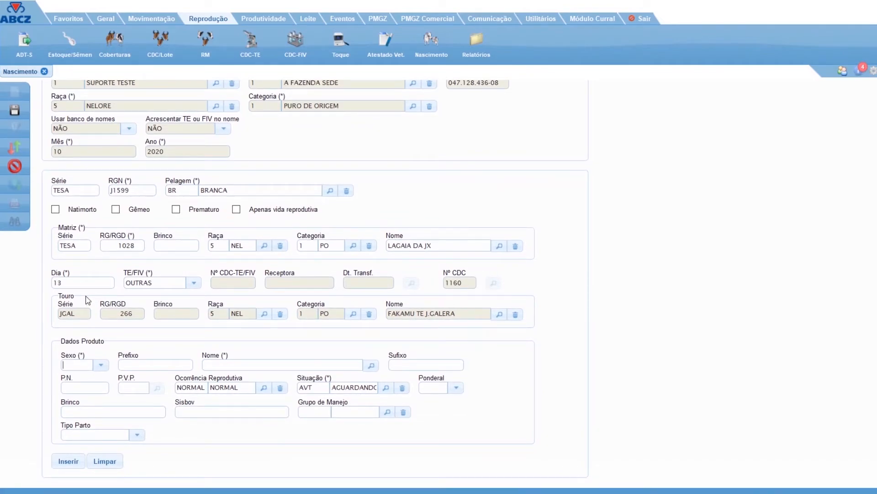
left_click(101, 365)
left_click(89, 381)
type("JUARA")
left_click(80, 388)
type("42")
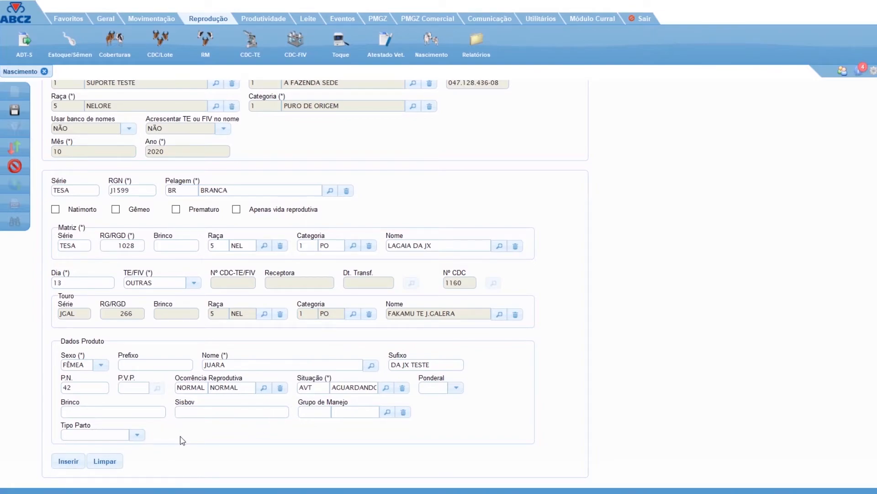
left_click(68, 461)
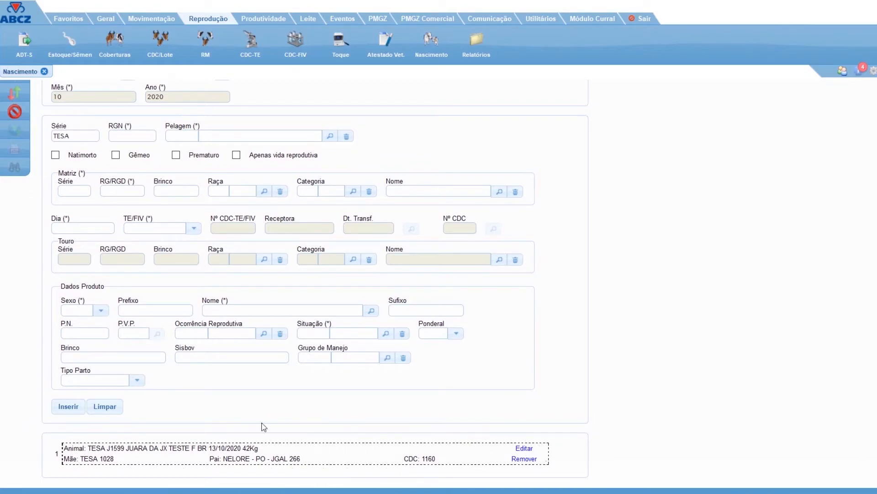
Check the inserted calf entry and save the birth record, confirming the registration.
scroll(223, 402, "up", 3)
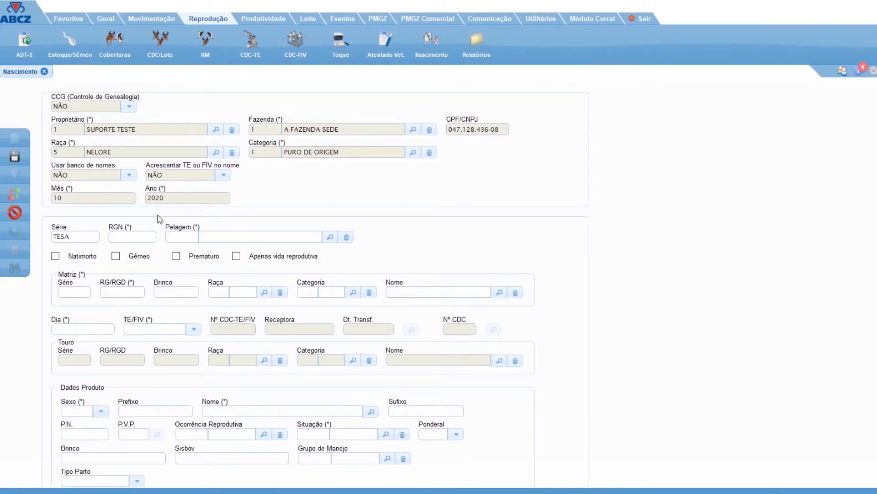
scroll(201, 242, "down", 3)
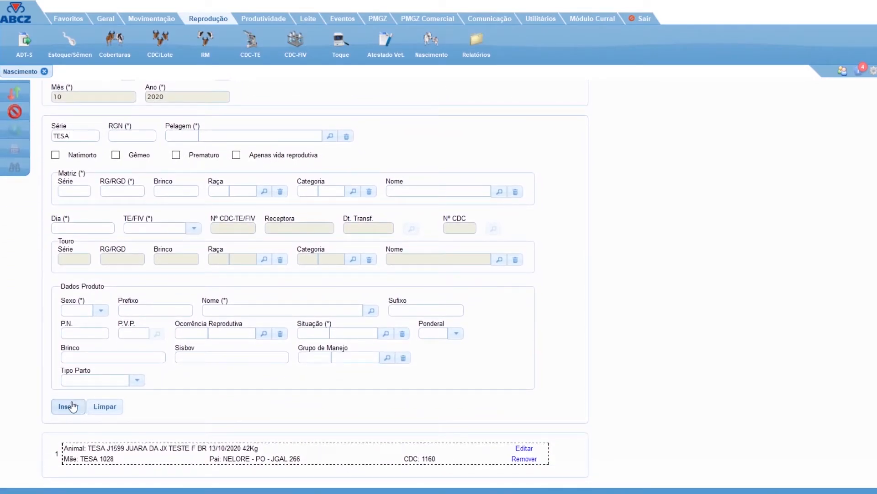
scroll(158, 386, "up", 3)
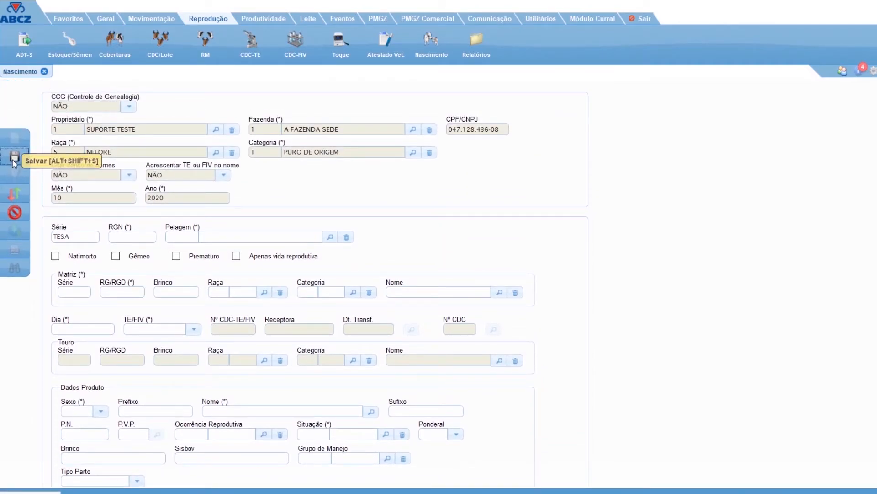
left_click(17, 173)
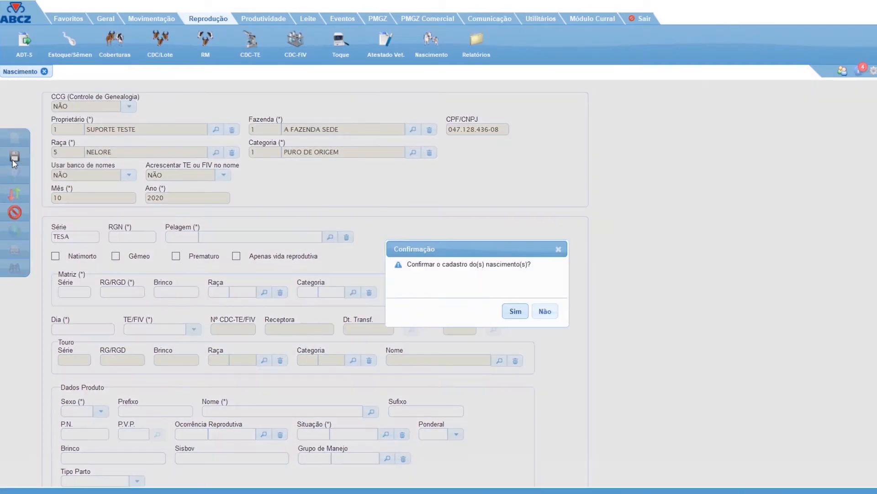
left_click(517, 313)
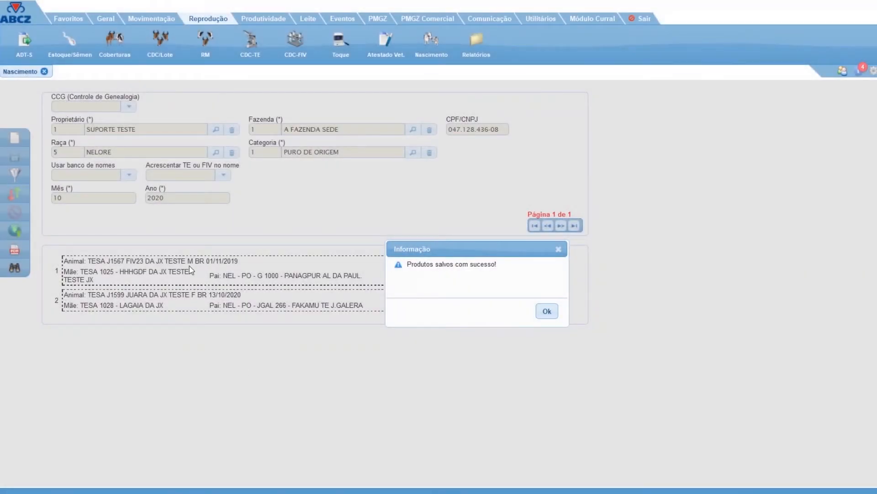
left_click(552, 318)
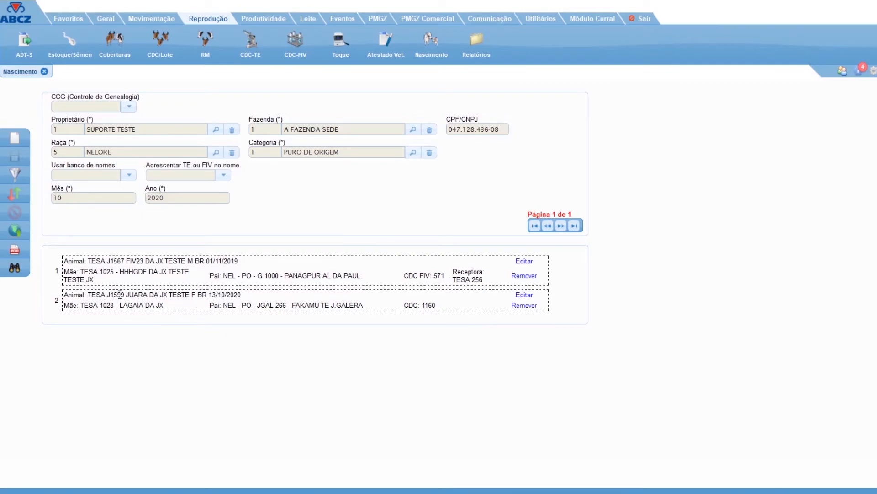
left_click_drag(53, 304, 73, 315)
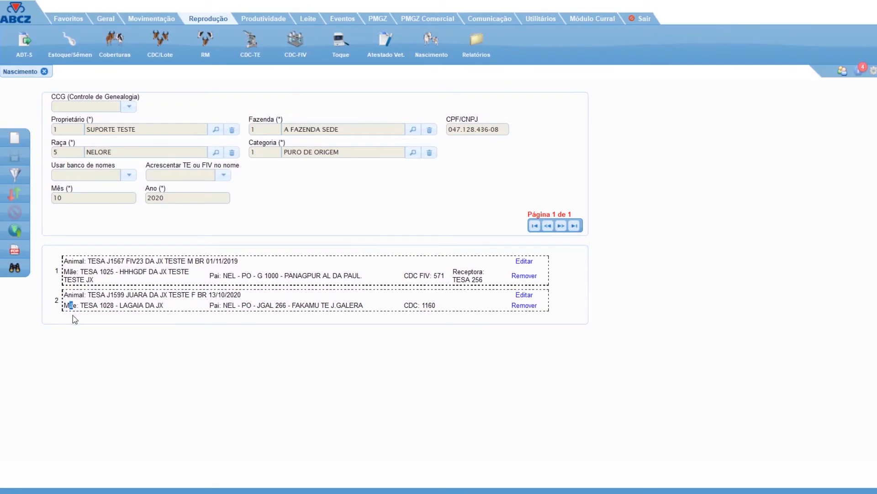
Open the online submission of births and filter the documents by month 10, year 2020 and status ABERTAS.
left_click(11, 230)
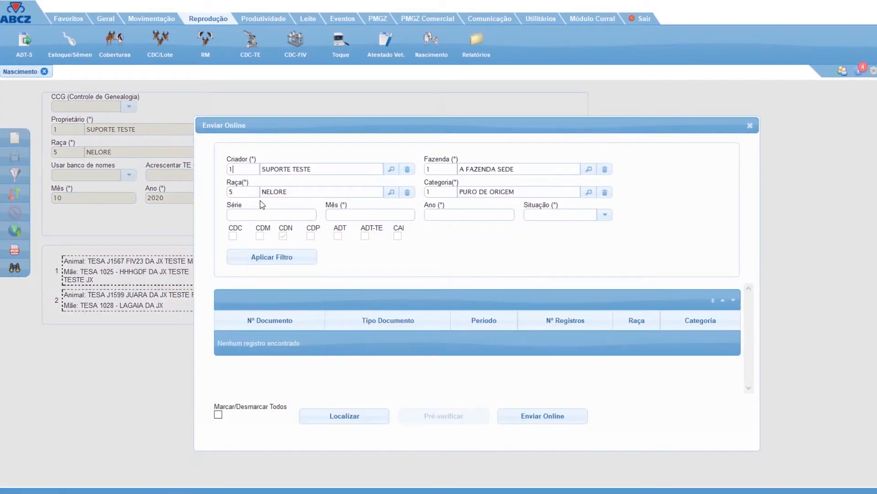
left_click(371, 212)
type("10")
key("Tab")
type("2020")
type("A")
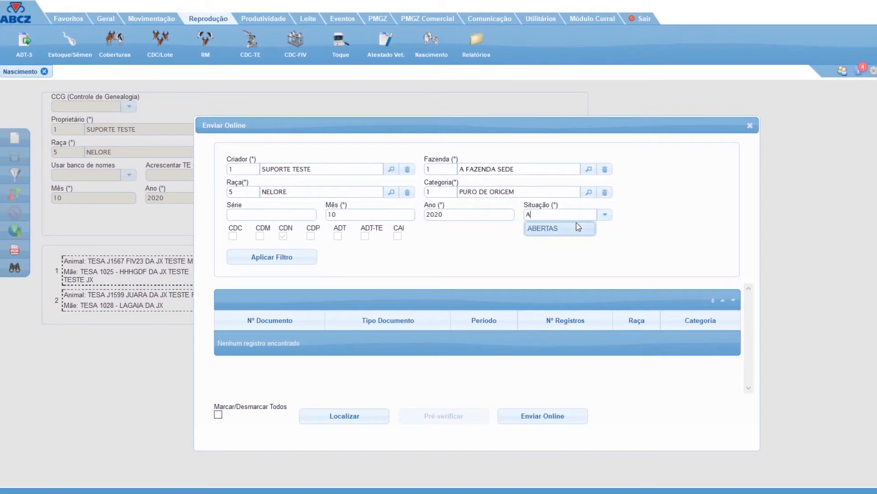
left_click(563, 228)
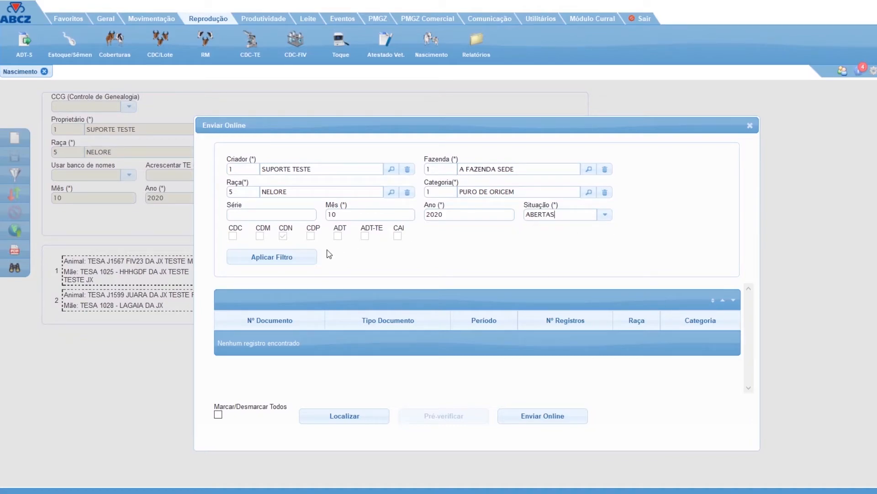
left_click(290, 257)
Select the 10/2020 CDN document and send it online to ABCZ.
left_click(458, 342)
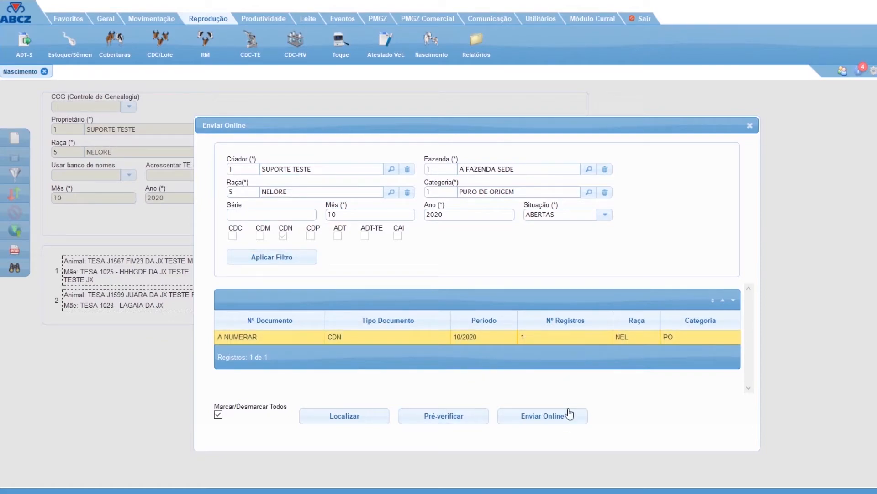
left_click(549, 422)
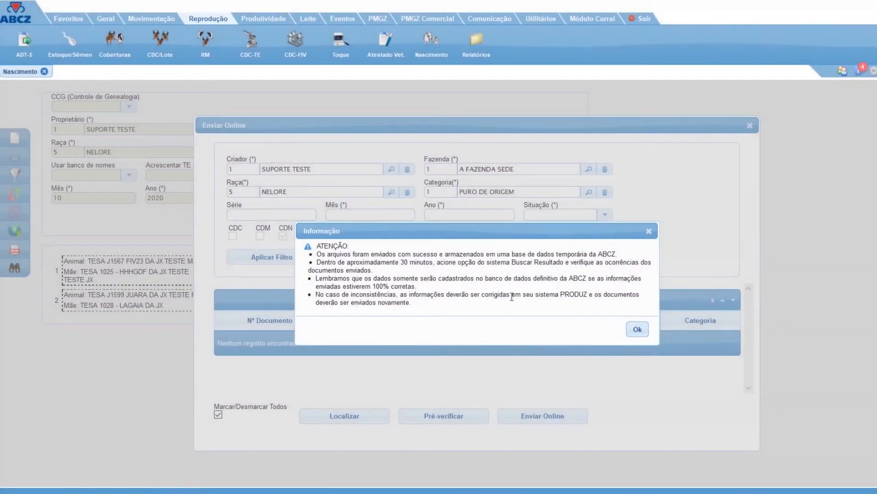
left_click(638, 329)
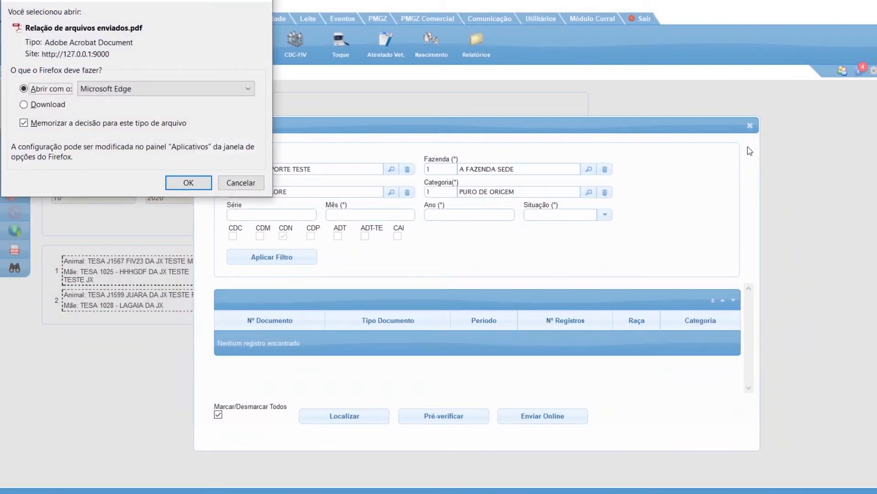
Close the online submission dialog, dismiss the sent-files PDF prompt, and close the Nascimento screen.
left_click(750, 125)
left_click(266, 1)
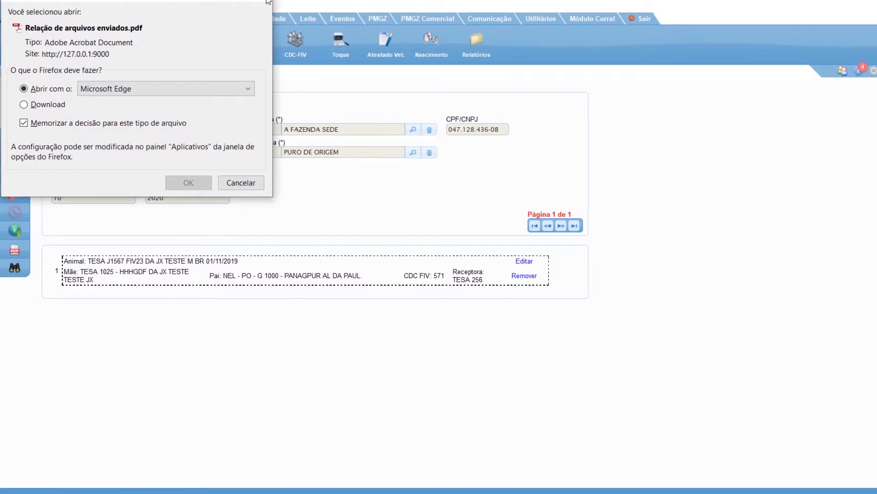
left_click(44, 71)
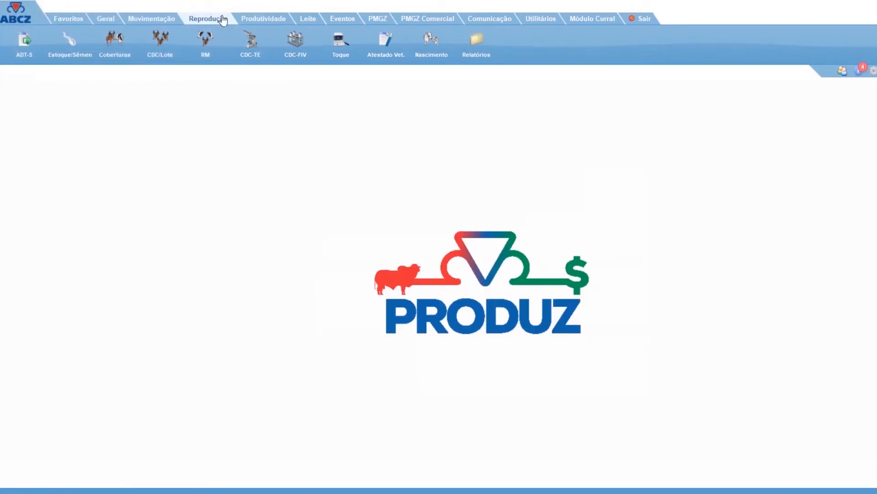
Look through the list of available reproduction reports and close it.
left_click(476, 41)
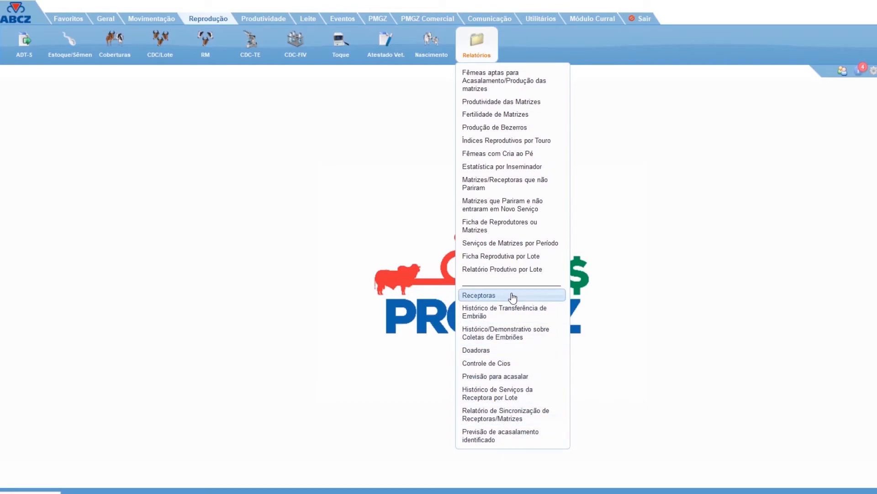
left_click(471, 39)
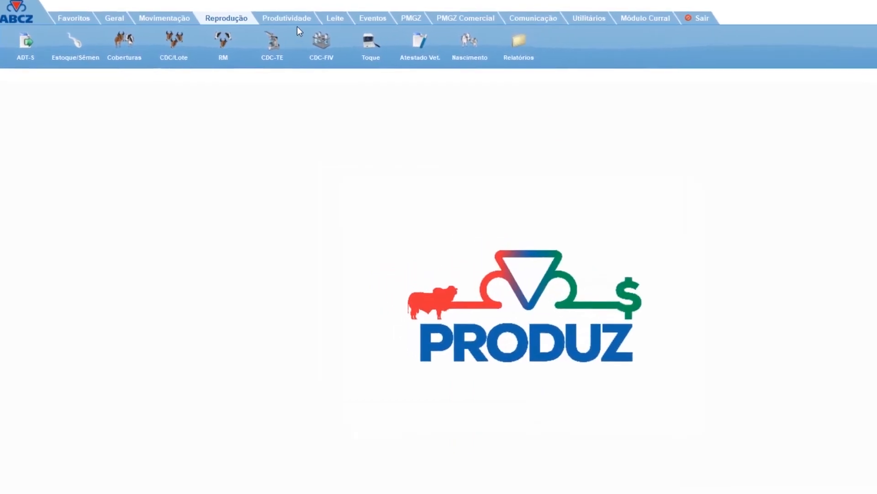
Open the weighing and measurement screen of the productivity module and start a new weighing record.
left_click(263, 18)
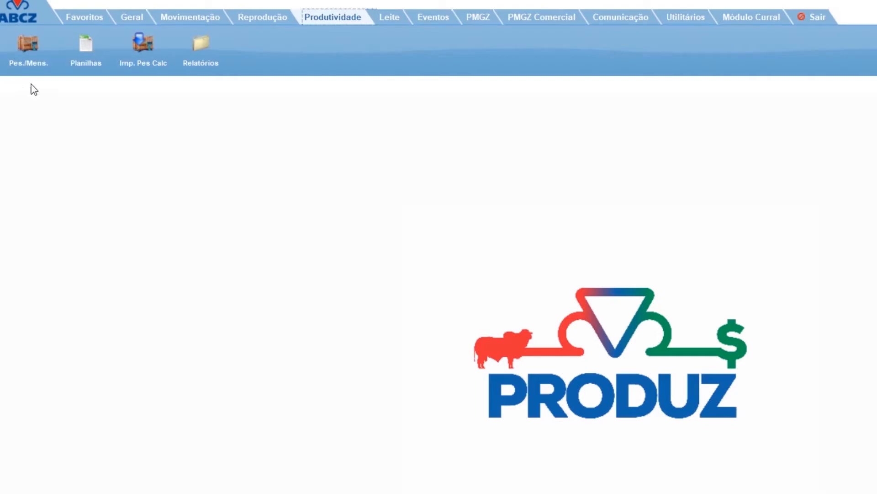
left_click(30, 52)
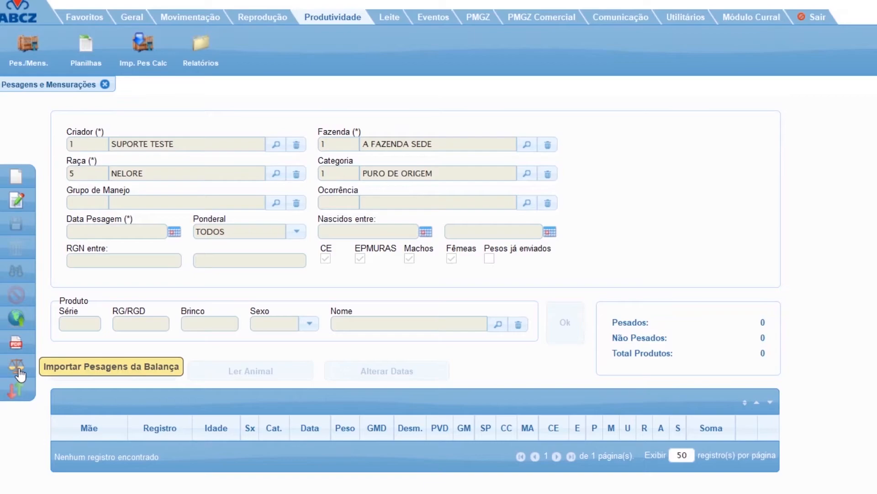
left_click(16, 177)
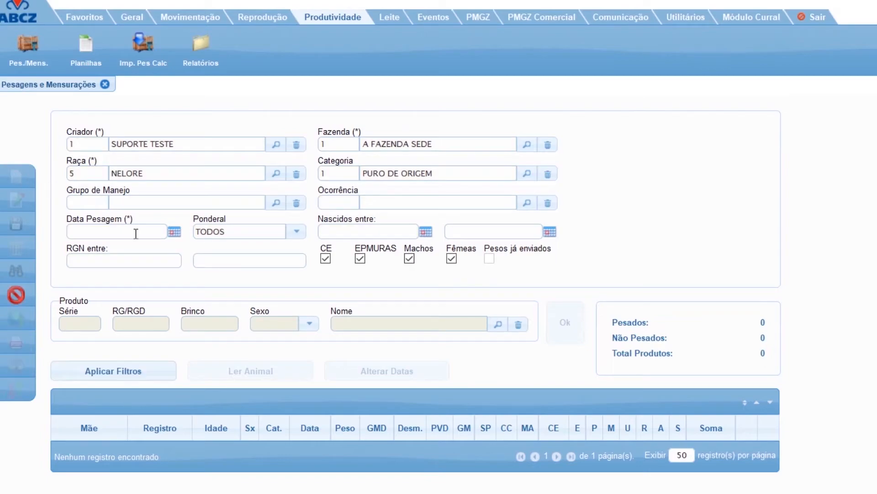
List the animals for weighing on 10/10/2020 with CE and EPMURAS excluded, acknowledging the birth-period notice.
type("01/10/20")
left_click(359, 231)
left_click(361, 259)
left_click(137, 229)
type("10/10/2020")
left_click(140, 372)
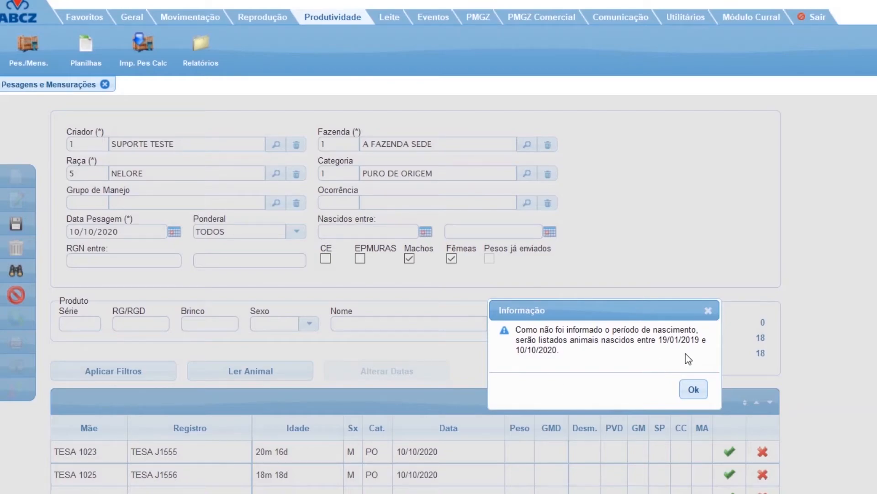
left_click(692, 391)
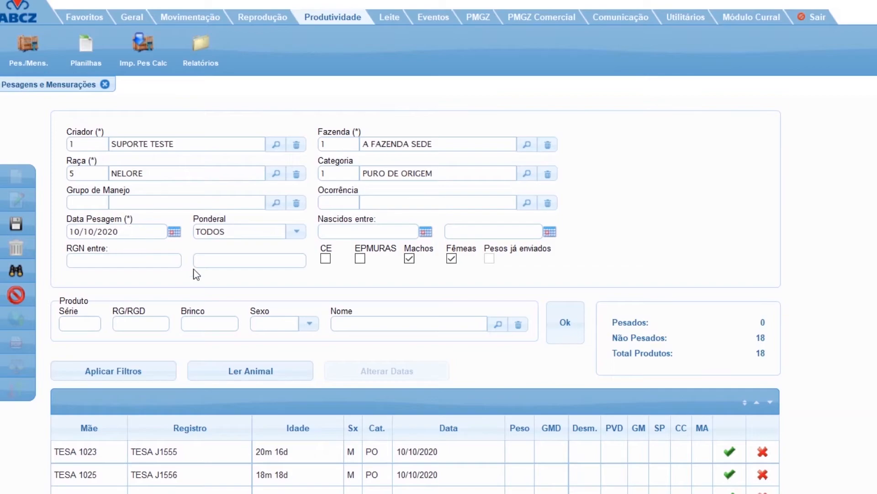
Record animal TESA J1555 with weight 526, Desm. N, GM 1, SP 2 and CC 6, leaving the following row unfilled.
scroll(372, 309, "down", 3)
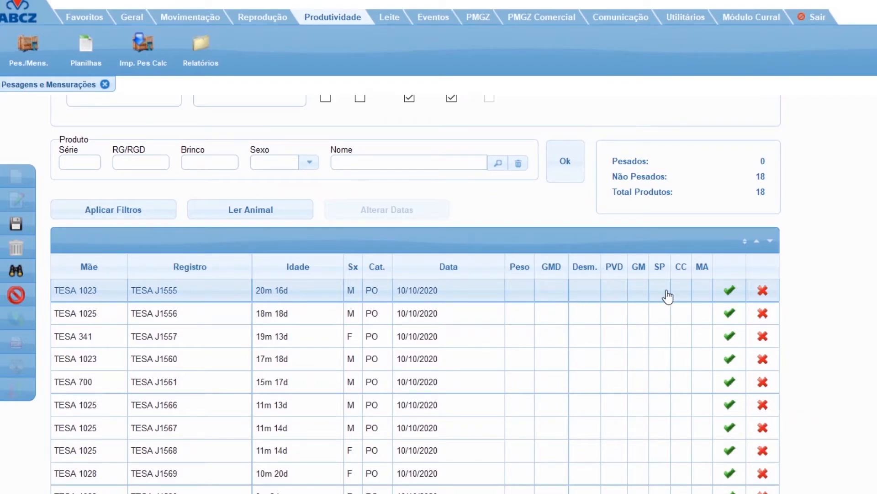
left_click(389, 297)
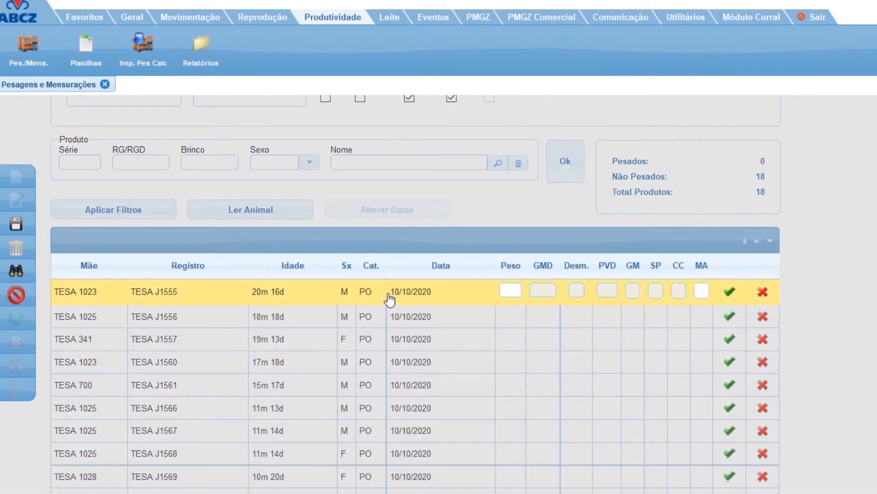
type("526")
key("Tab")
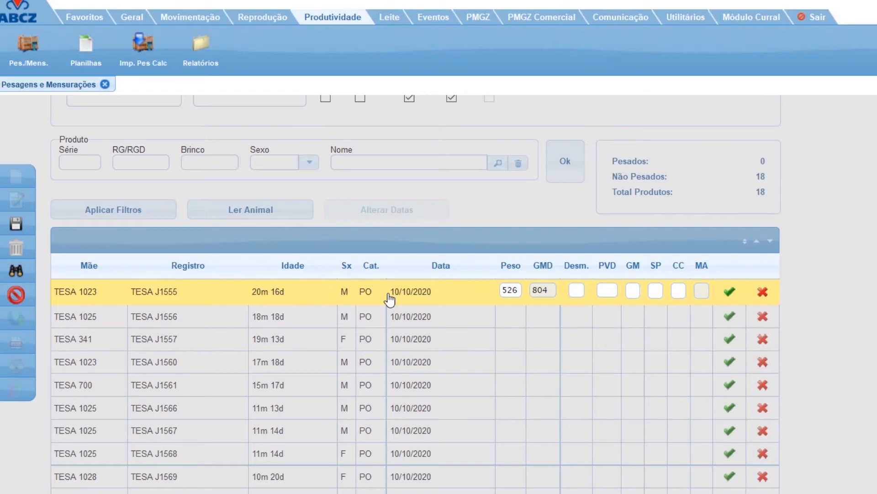
type("N")
key("Tab")
type("1")
key("Tab")
type("2")
type("6")
key("Return")
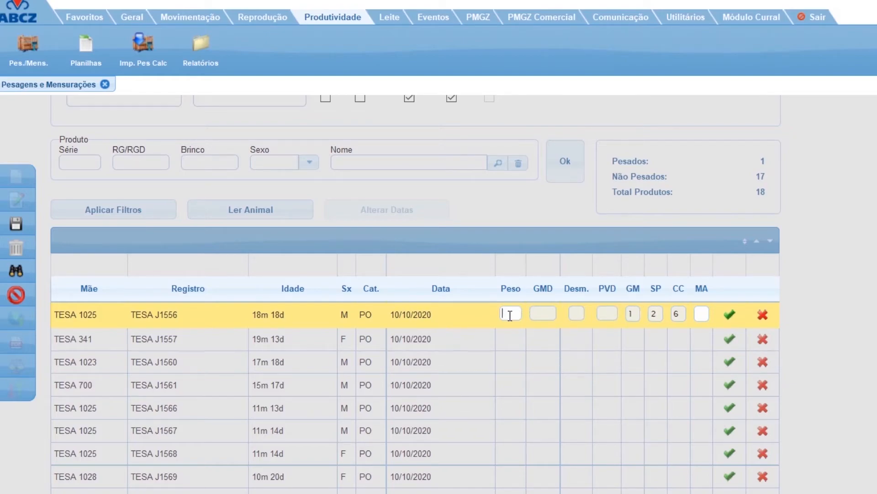
left_click(731, 315)
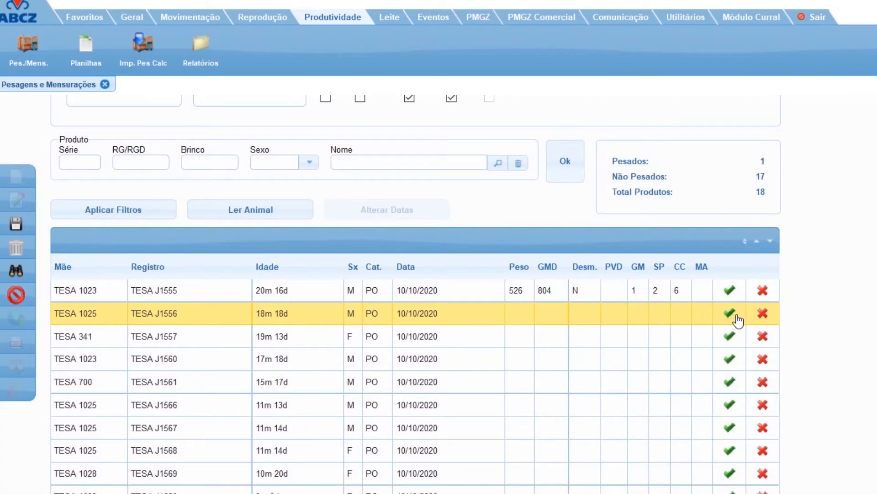
Record animal TESA J1568 with weight 563, Desm. N, GM 1, SP 2 and CC 6.
left_click(497, 459)
type("563N")
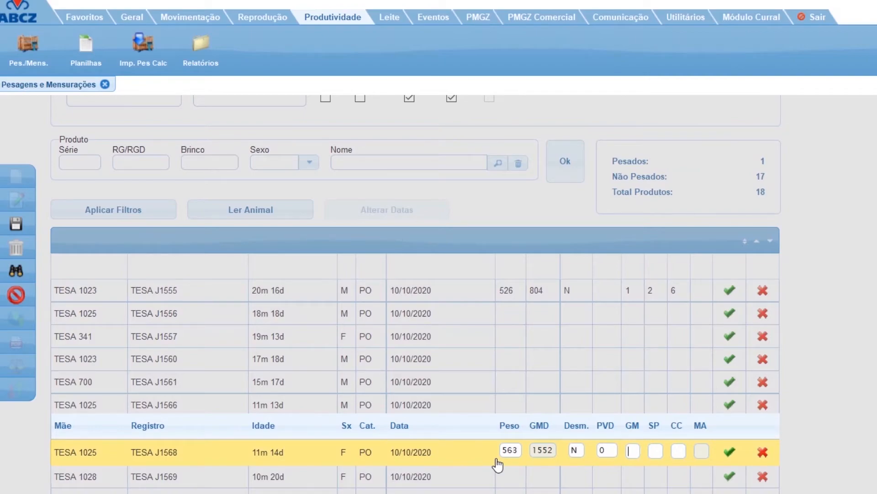
type("0126")
left_click(731, 454)
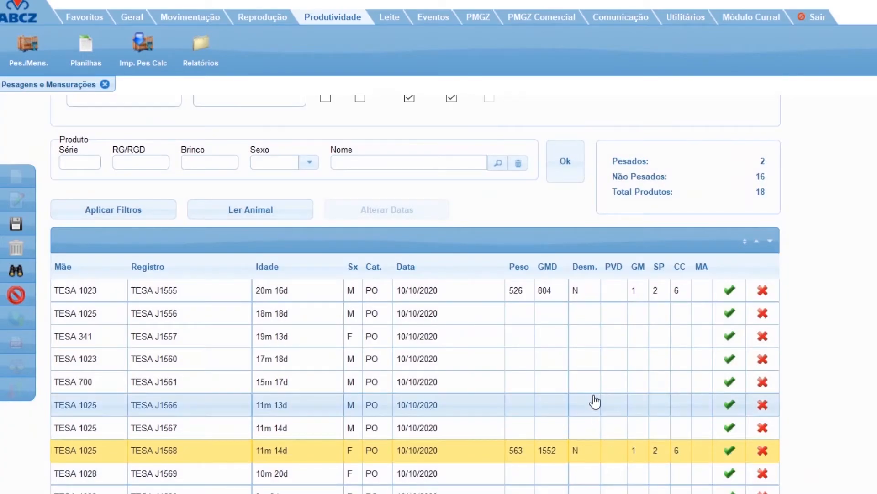
Record animal TESA J1560 with weight 563, Desm. N, GM 1, SP 2 and CC 6.
left_click(570, 366)
type("563")
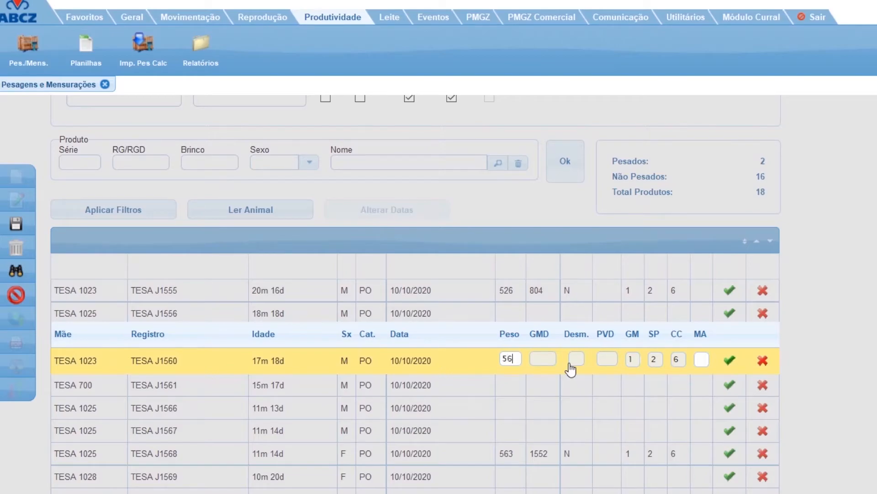
key("Tab")
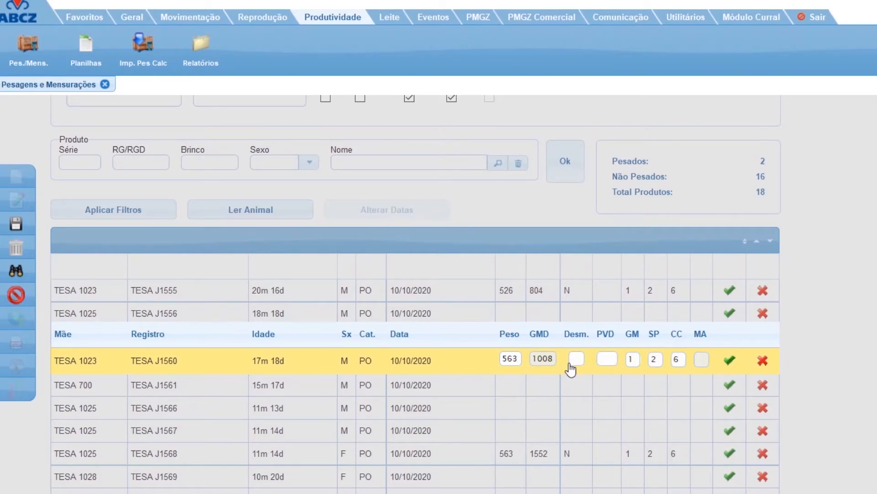
left_click(730, 361)
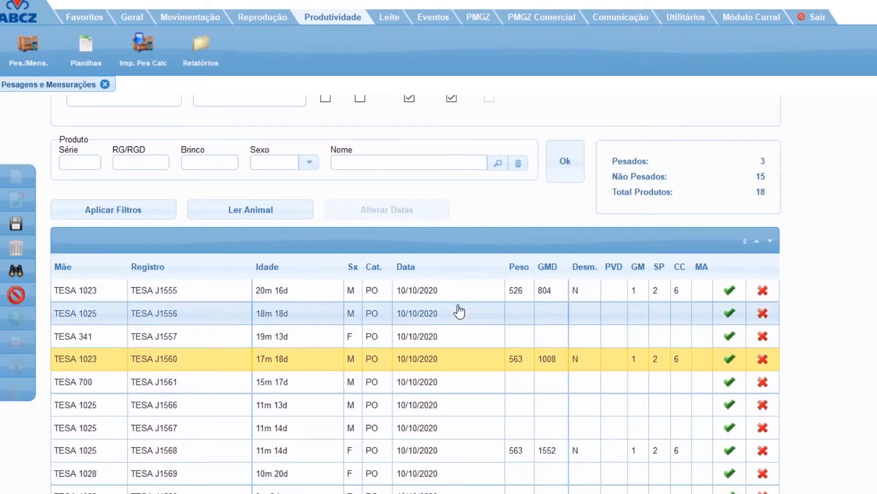
Locate animal TESA J1561 by series and registration number and record its weight as 563.
scroll(562, 406, "down", 1)
scroll(562, 410, "down", 3)
scroll(558, 410, "up", 8)
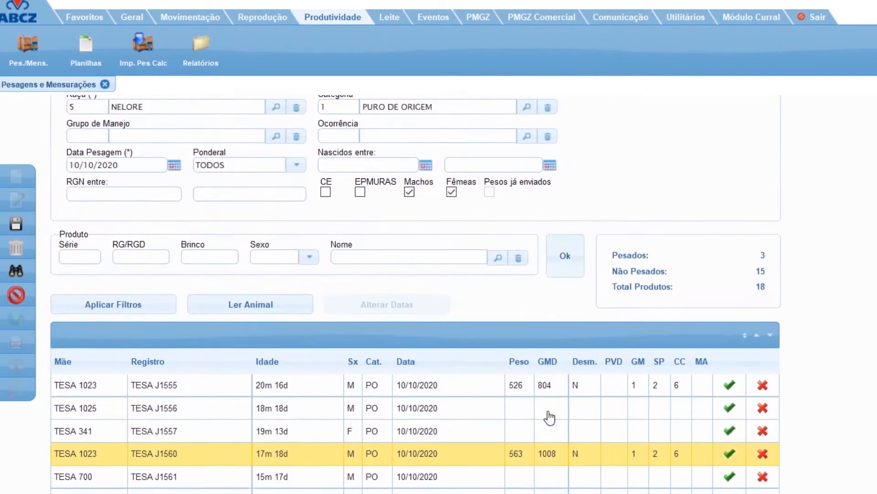
left_click(16, 271)
type("TESA")
key("Tab")
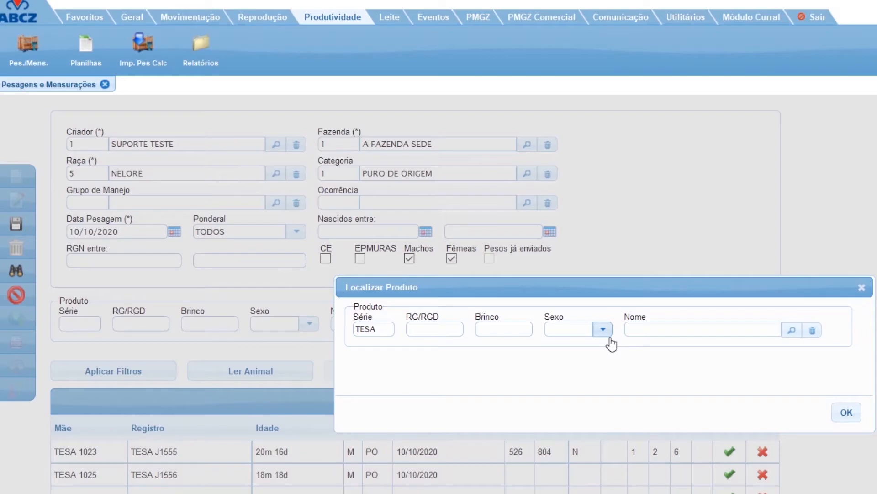
type("J1561")
key("Tab")
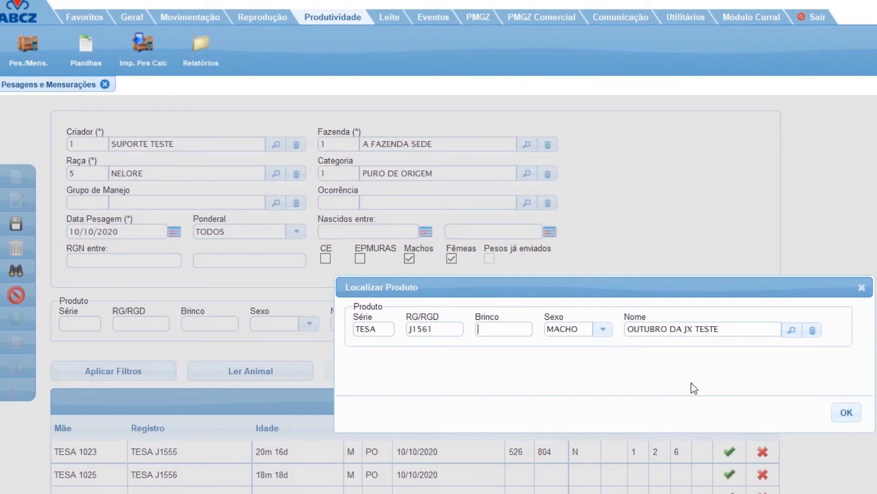
left_click(847, 412)
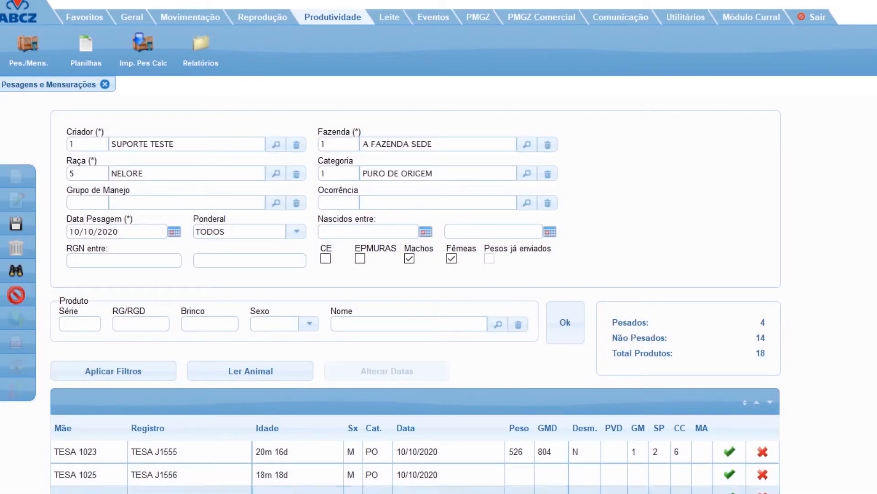
Record animal TESA J1580 with weight 563, Desm. N, GM 1, SP 2 and CC 6.
scroll(533, 472, "down", 2)
scroll(574, 180, "down", 1)
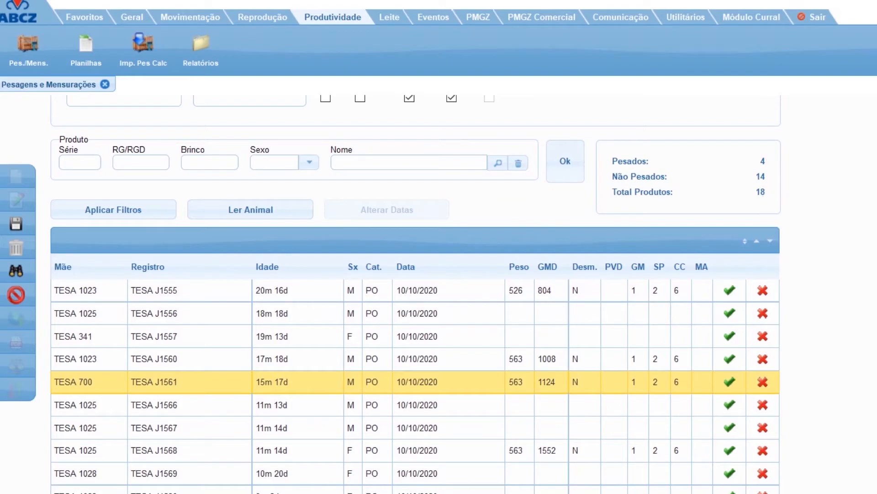
scroll(415, 292, "down", 2)
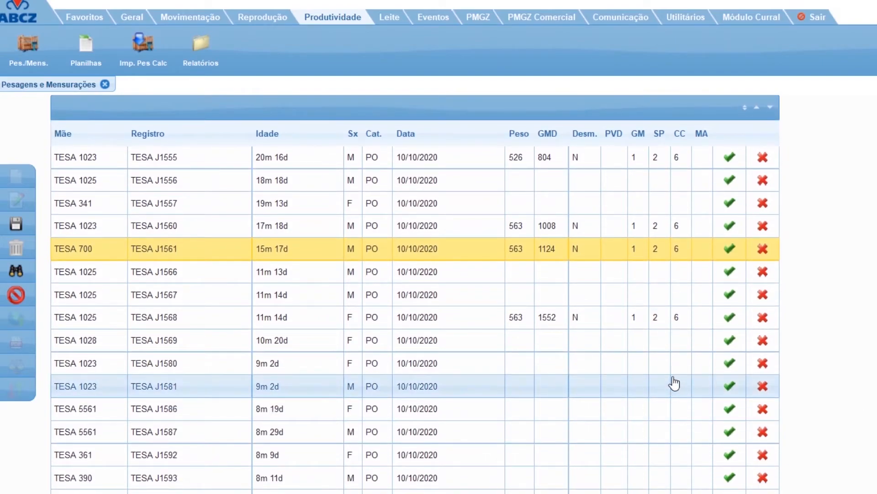
left_click(645, 364)
type("563")
key("Tab")
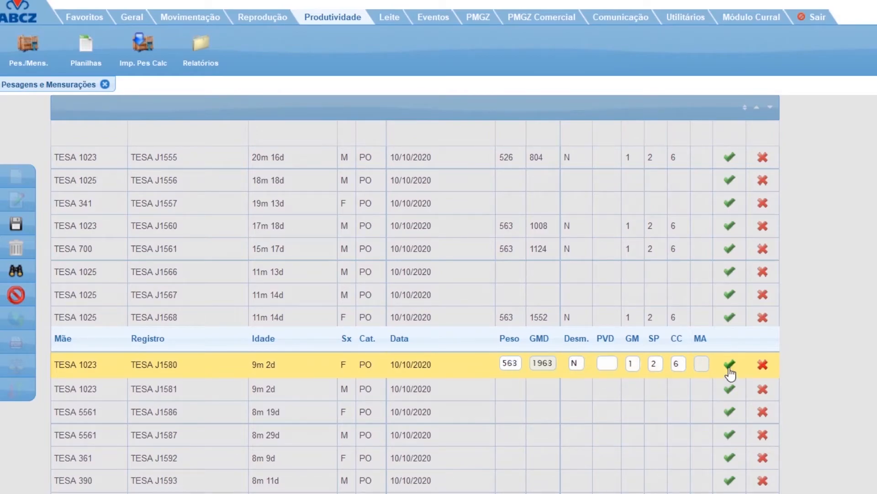
left_click(729, 365)
Save the weighing batch and acknowledge the confirmation.
scroll(138, 329, "up", 2)
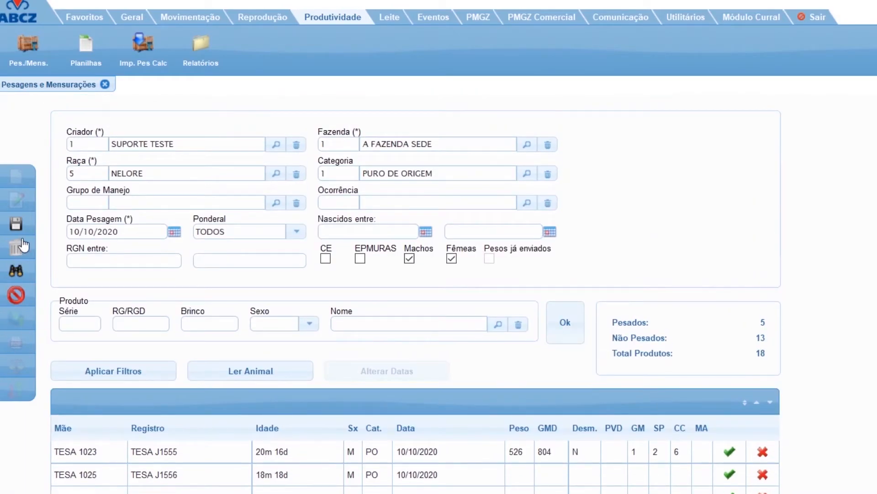
left_click(16, 224)
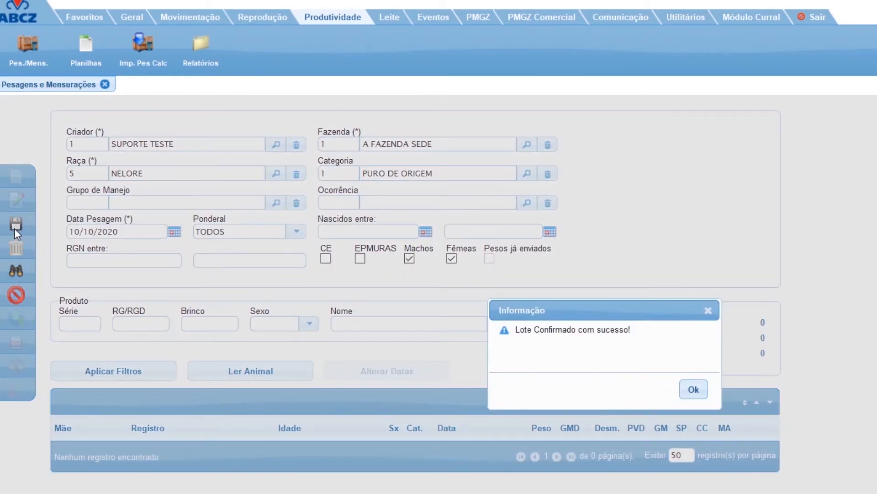
left_click(692, 390)
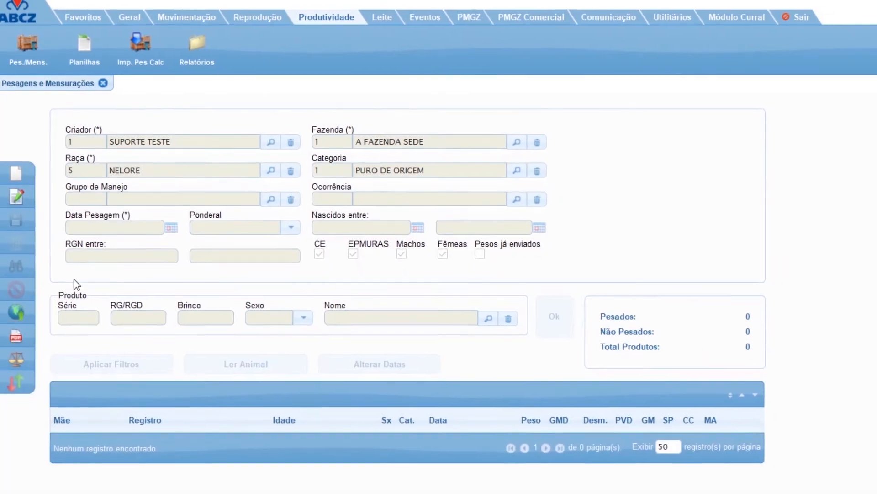
Open the online submission of weighings and filter the documents by month 10, year 2020 and status ABERTAS.
left_click(20, 290)
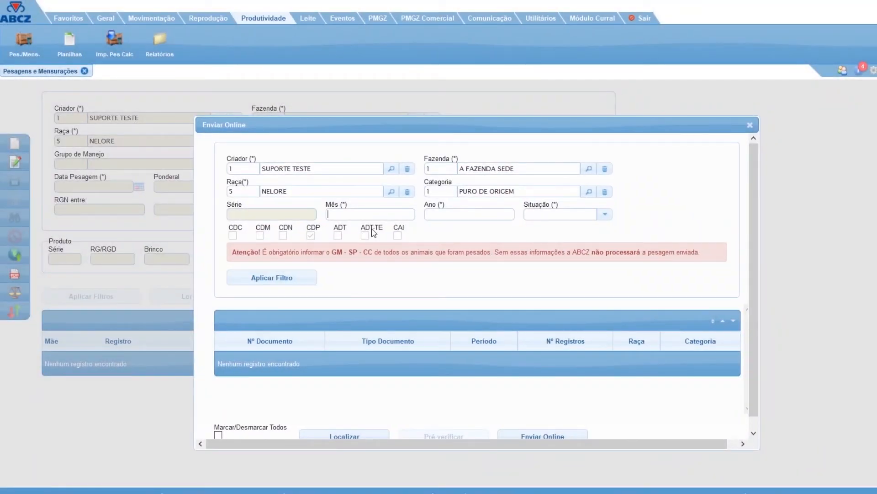
type("10")
key("Tab")
type("2020")
left_click(548, 214)
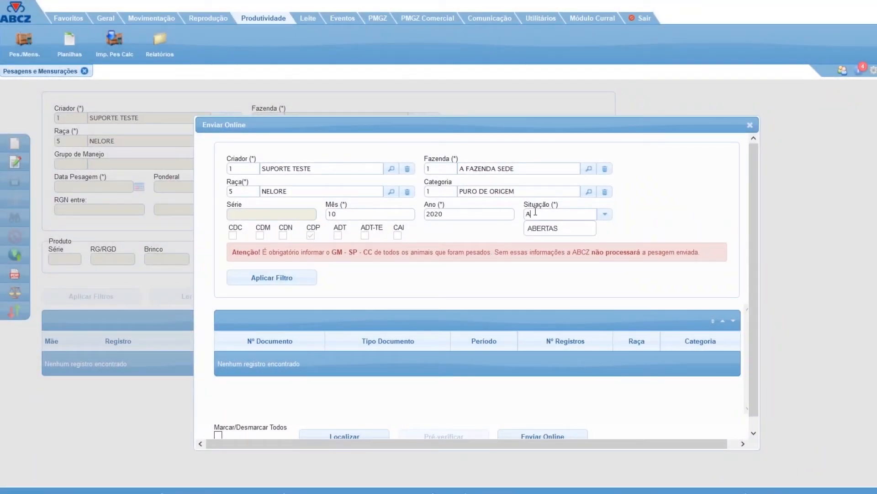
left_click(549, 228)
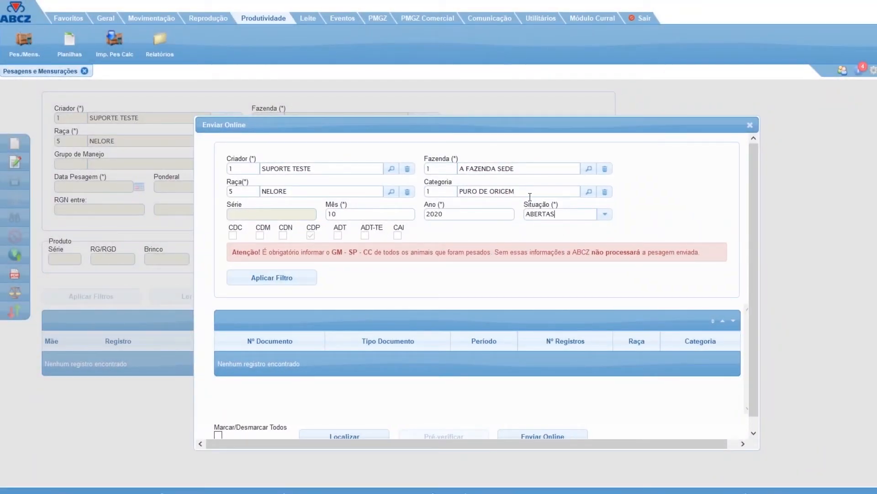
left_click(286, 277)
Select the 10/2020 CDP-PESO document, send it online to ABCZ and dismiss the information notice.
left_click(443, 360)
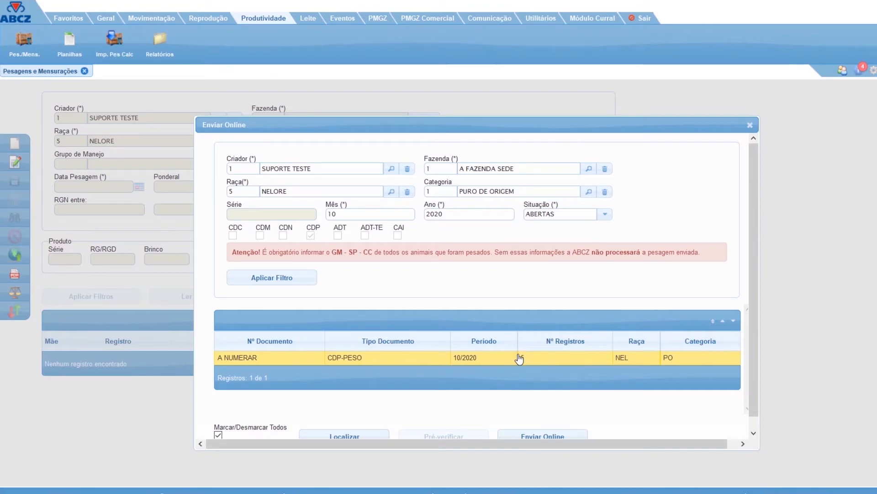
left_click(538, 439)
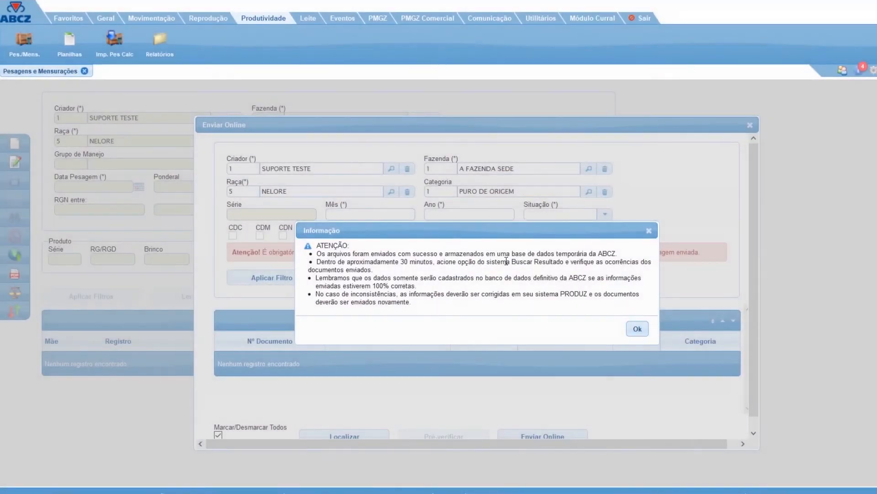
left_click(649, 230)
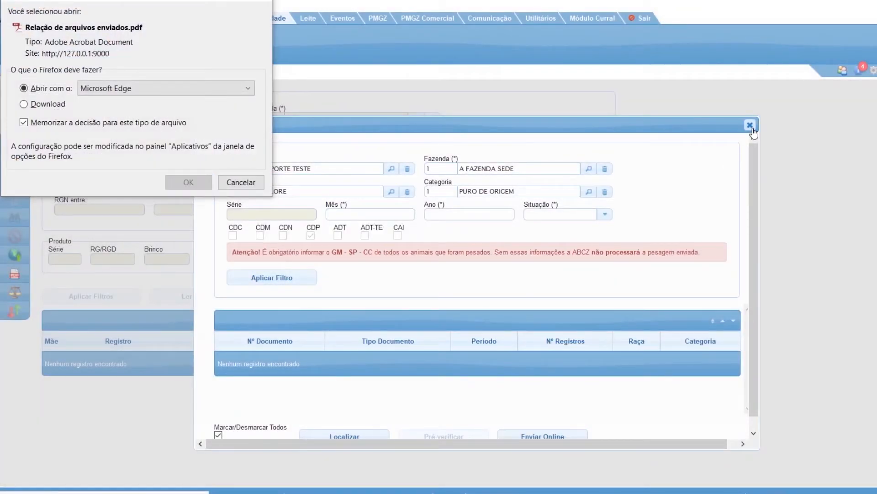
Close the online submission dialog, dismiss the sent-files PDF prompt, and close the Pesagens e Mensurações screen.
left_click(750, 125)
left_click(262, 1)
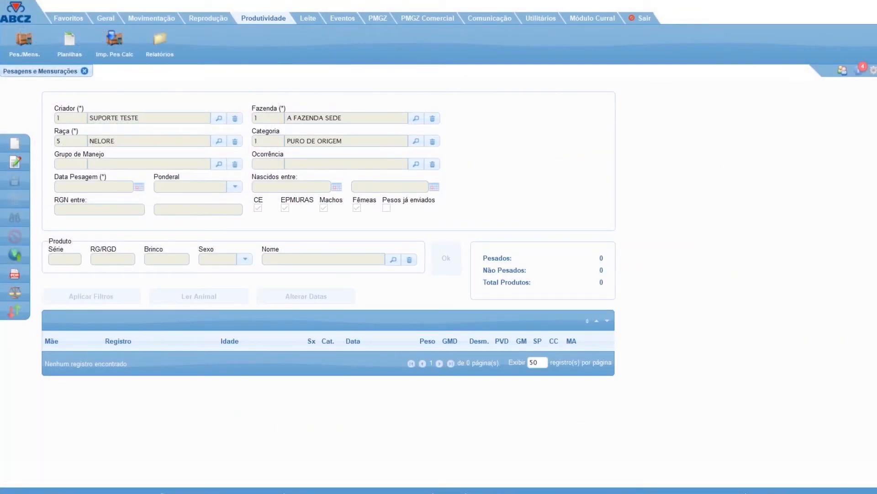
left_click(84, 71)
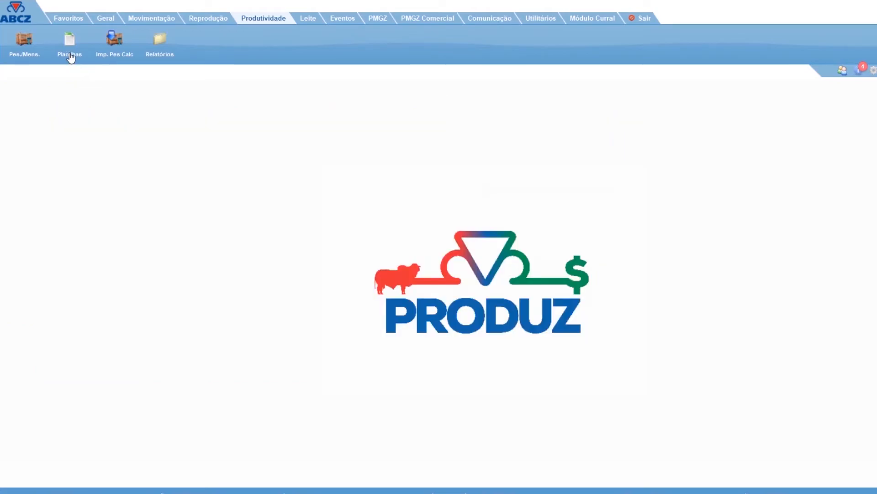
List the already filled-in weighing sheets (Preenchidos) from 01/10/2020 to 31/10/2020 in Planilhas, then close that screen.
left_click(70, 54)
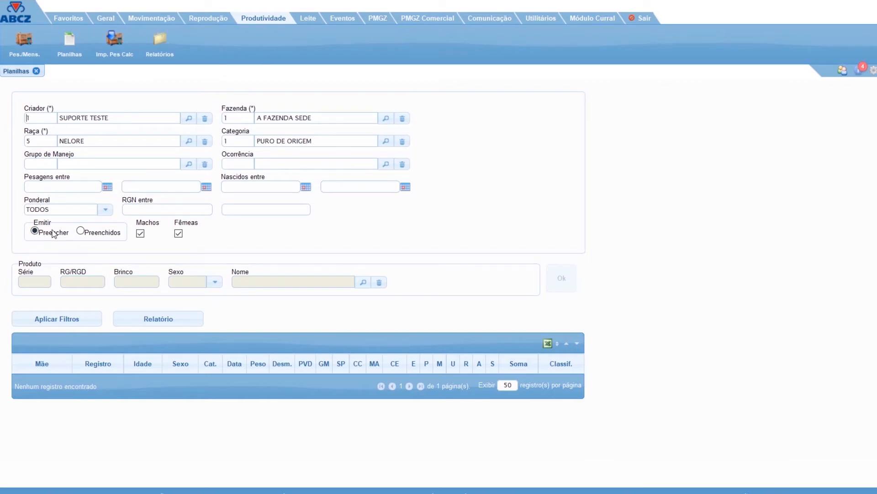
left_click(81, 232)
left_click(76, 190)
type("01/10/2020")
key("Tab")
type("31/10/2020")
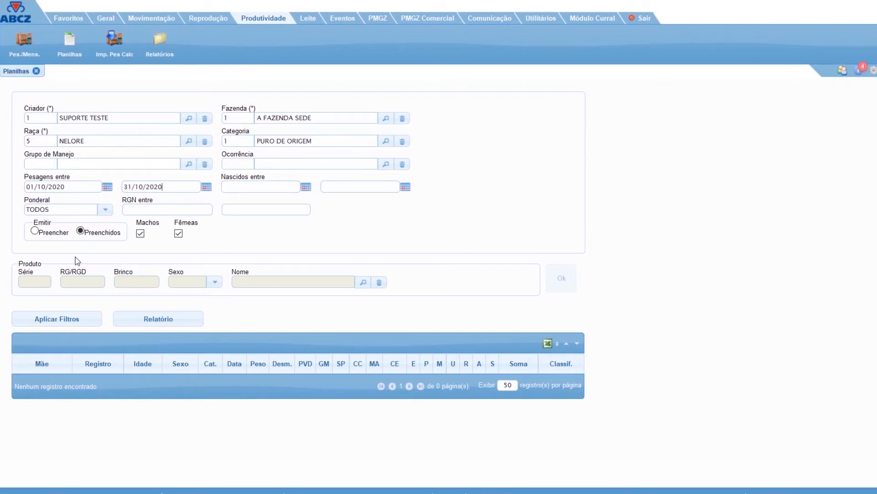
left_click(69, 322)
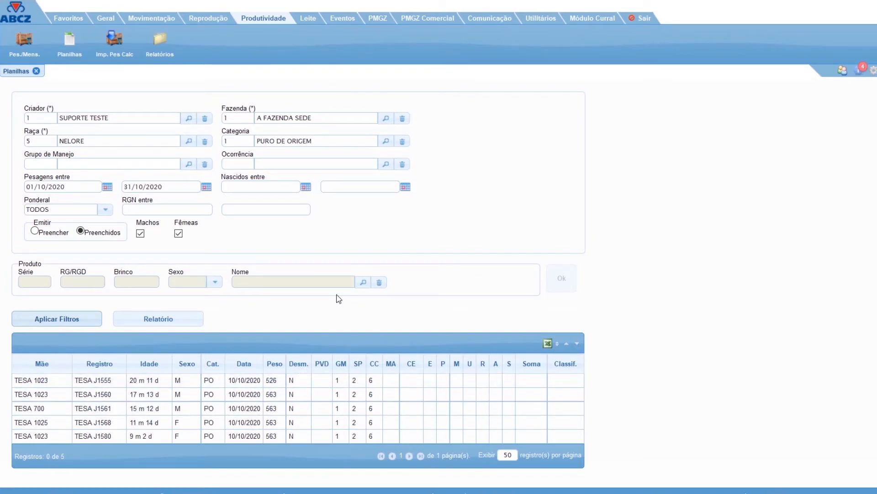
left_click(37, 70)
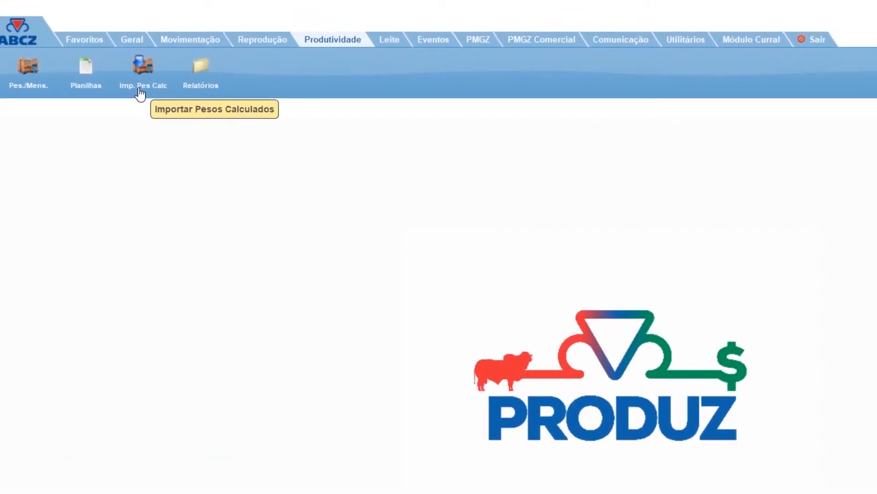
Open the Extrato de Pesagens report and set its sex filter to REBANHO.
left_click(201, 86)
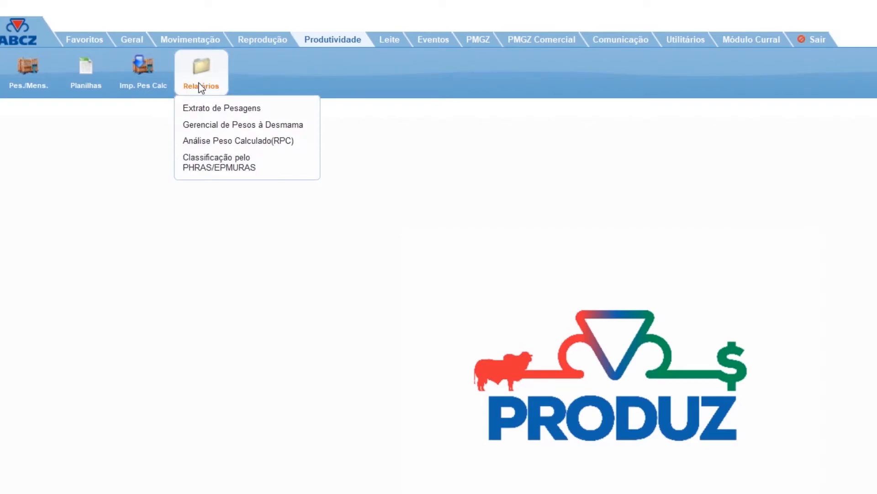
left_click(217, 109)
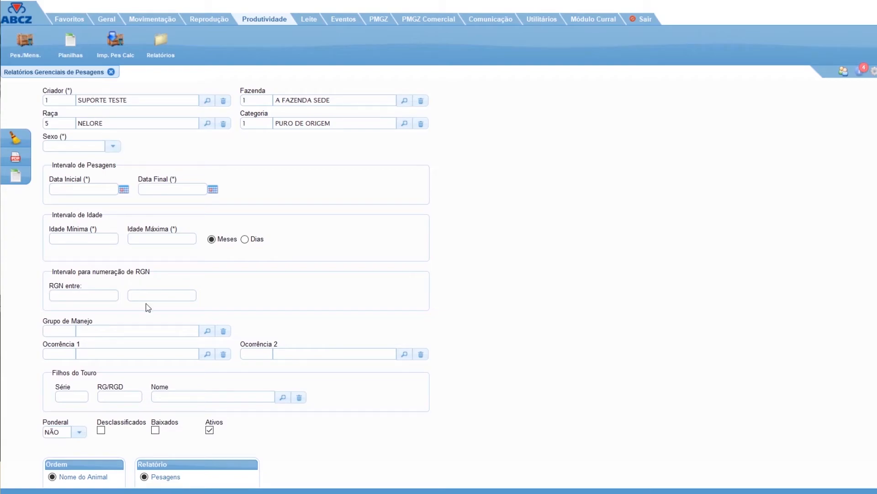
scroll(147, 305, "down", 3)
scroll(145, 330, "up", 3)
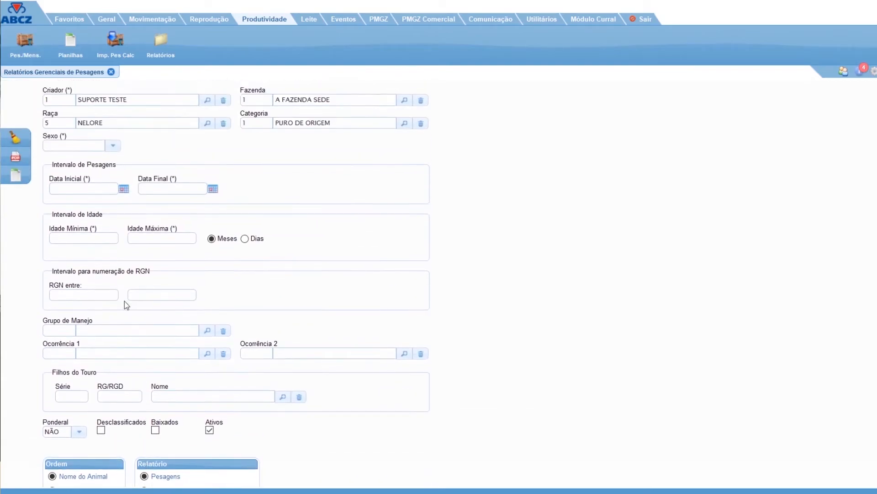
left_click(113, 147)
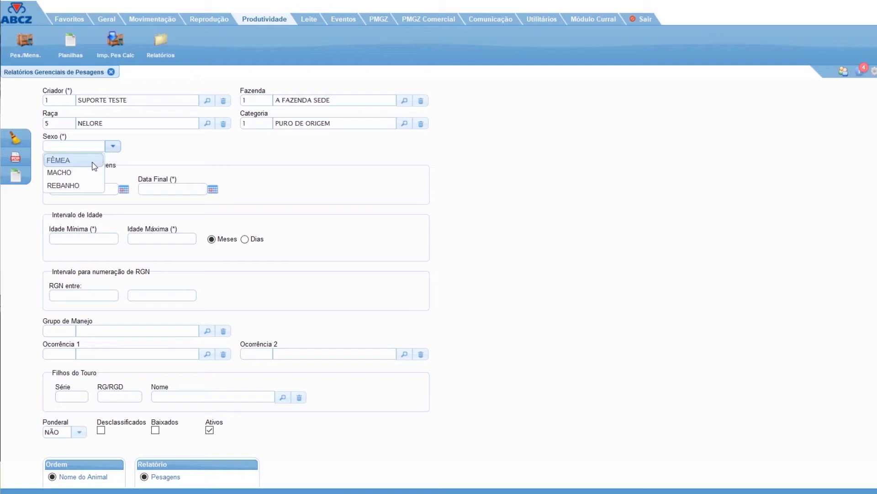
left_click(113, 147)
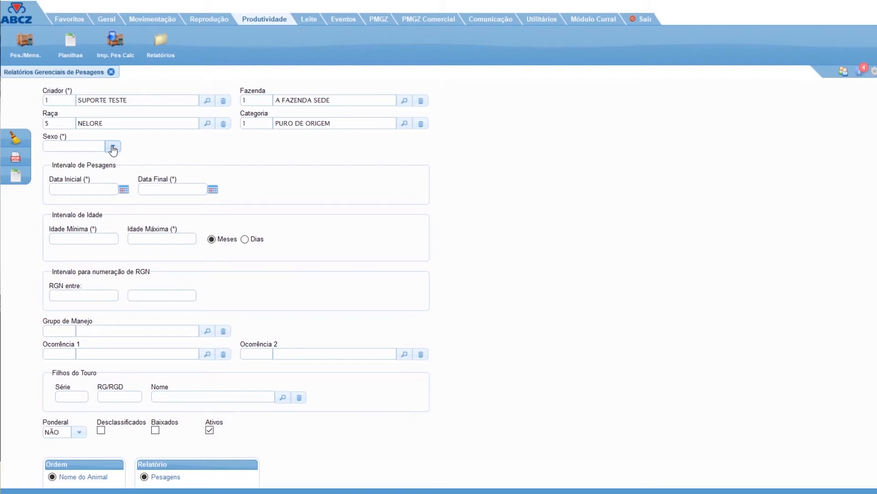
left_click(113, 148)
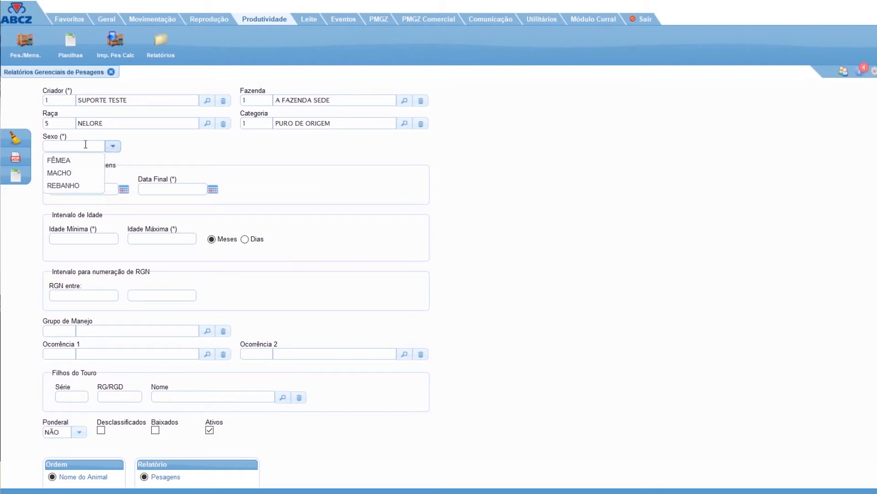
left_click(84, 185)
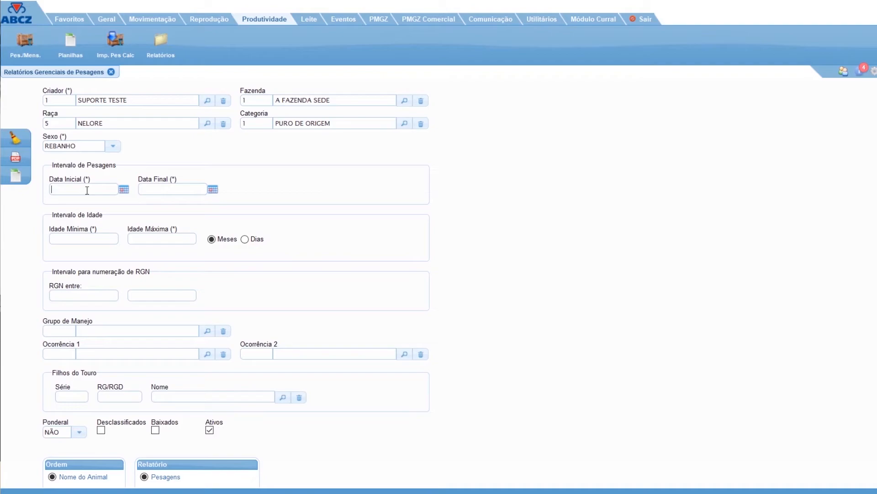
Set the report's weighing period from 01/01/2020 to 13/10/2020 and the age range from 1 to 999 months.
left_click(87, 189)
type("010120213102020")
scroll(118, 325, "down", 3)
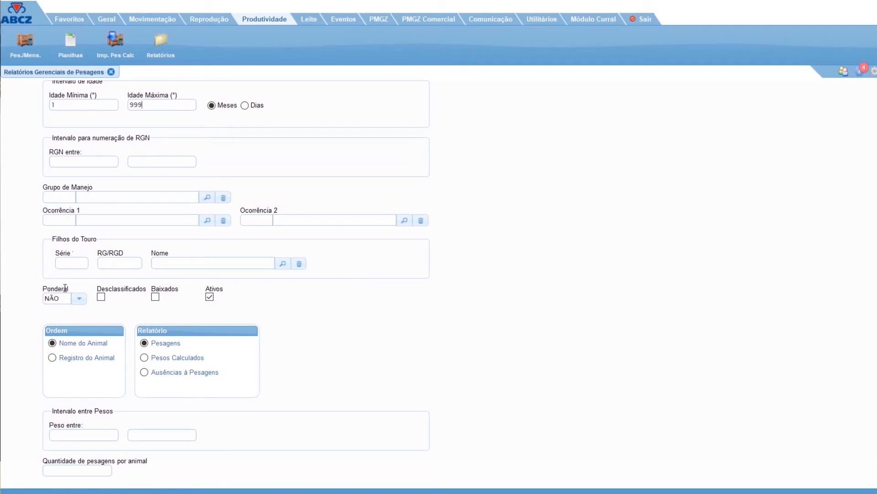
scroll(43, 193, "up", 3)
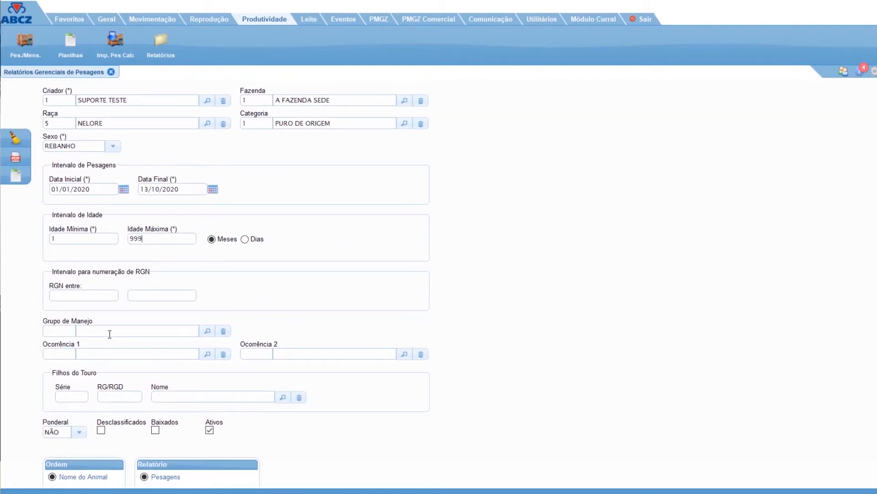
scroll(109, 335, "down", 3)
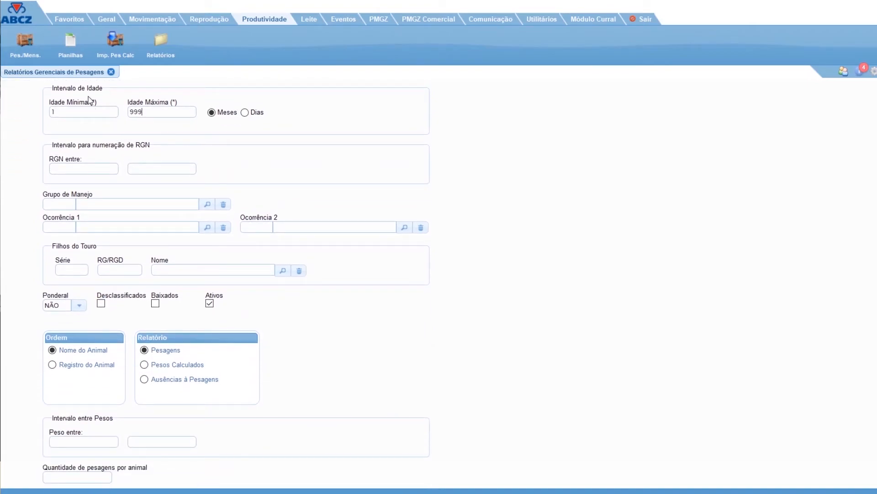
scroll(174, 182, "up", 3)
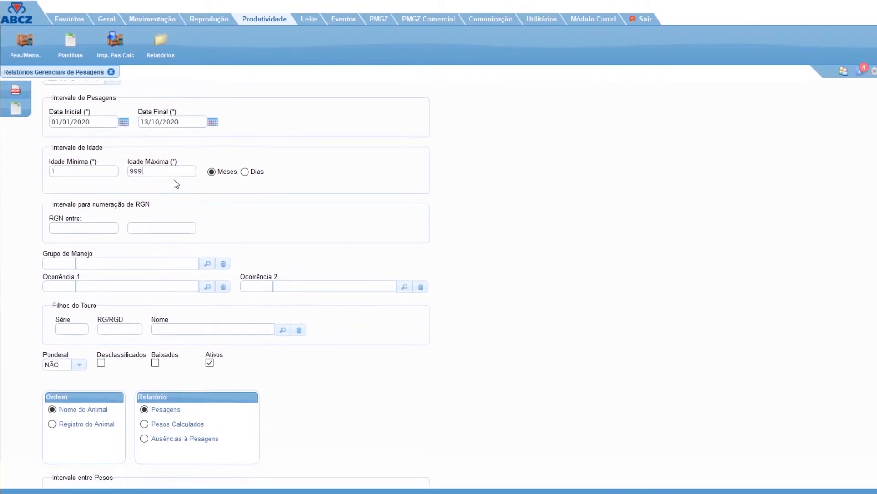
scroll(79, 165, "down", 3)
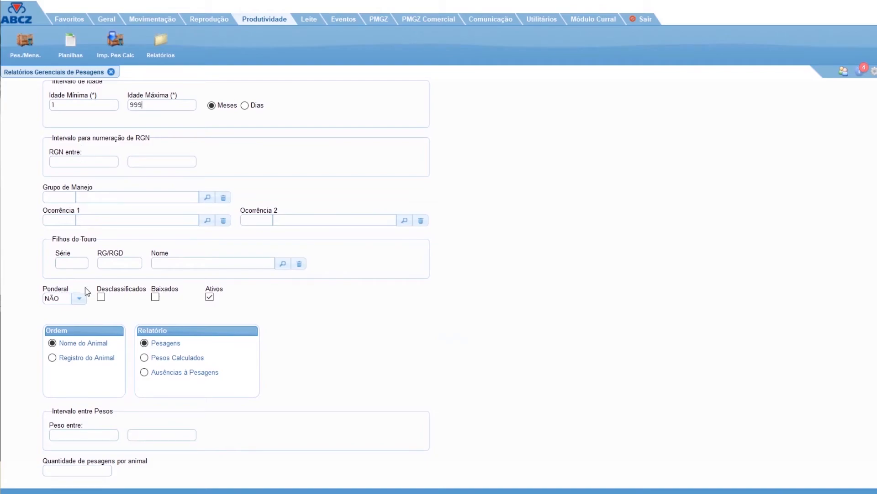
Set Ponderal to TODOS and the weighings per animal to 3, and open the generated PDF report in Microsoft Edge.
left_click(80, 298)
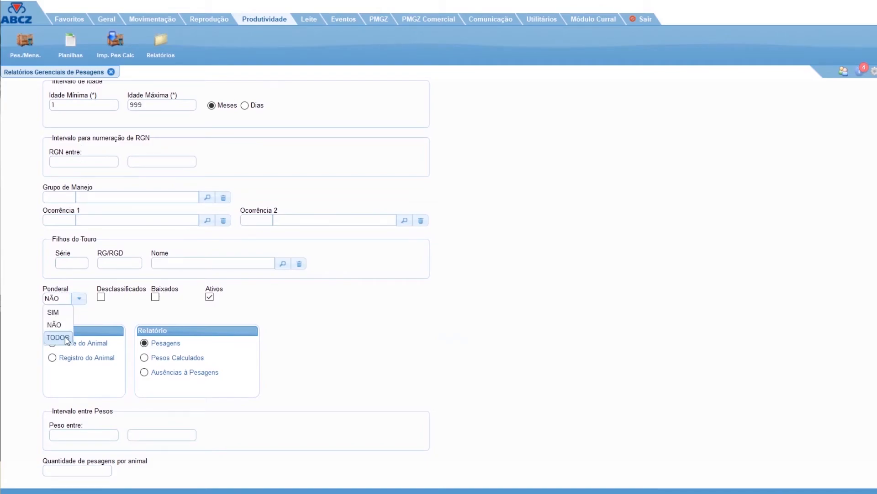
left_click(65, 336)
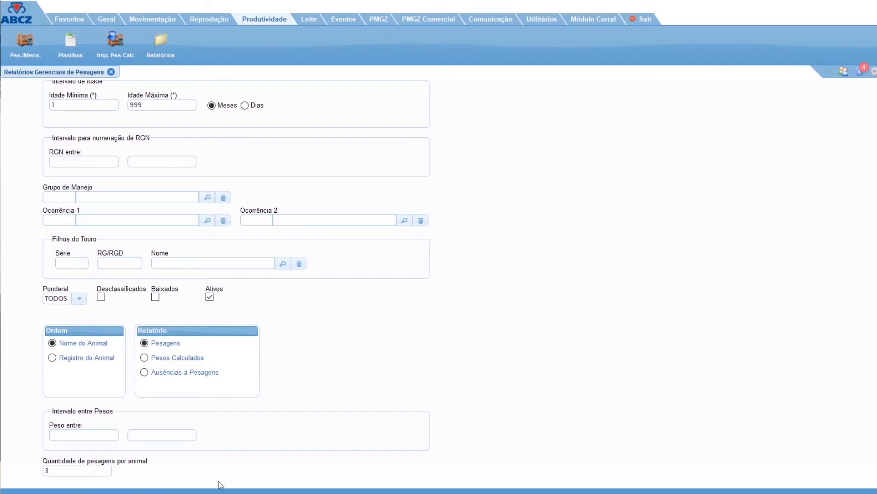
scroll(18, 319, "up", 5)
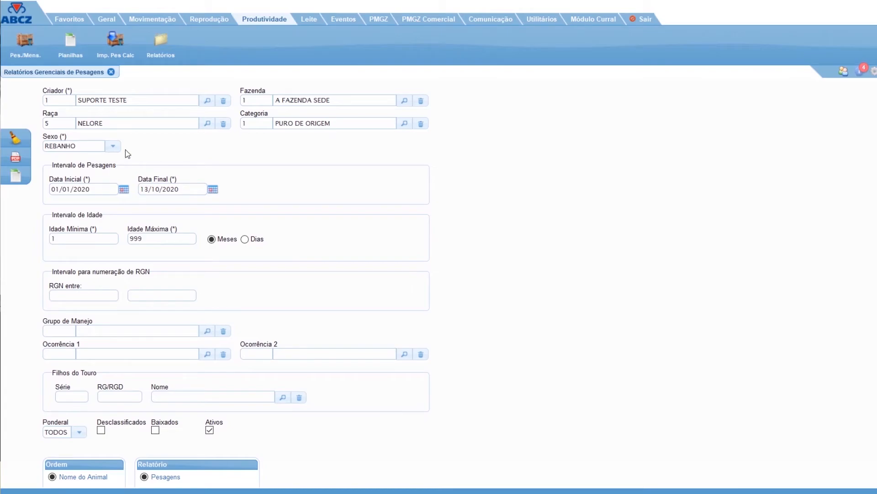
left_click(25, 161)
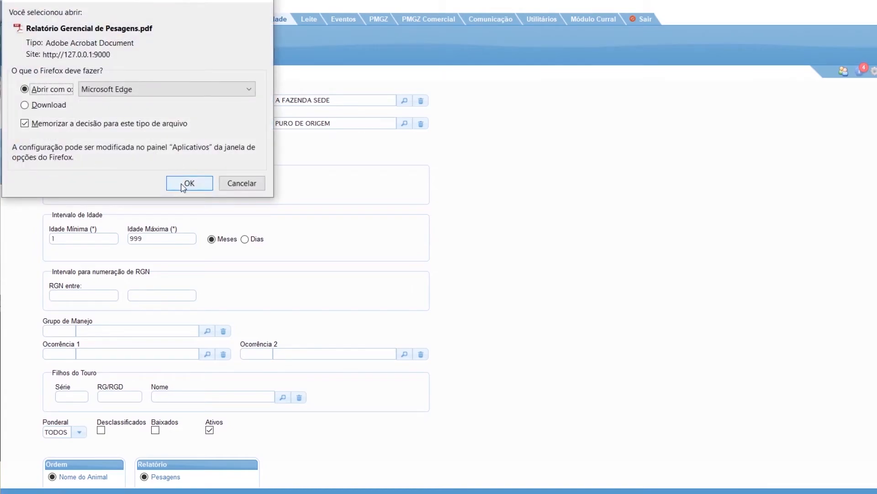
left_click(183, 185)
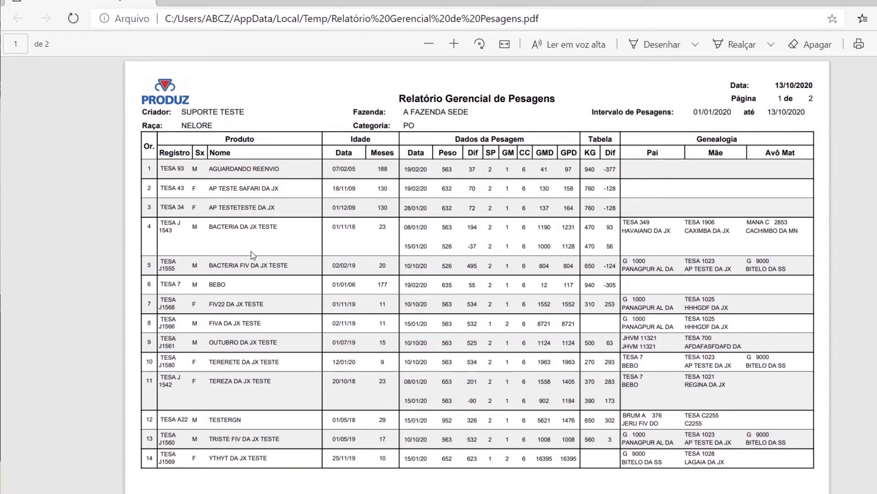
Examine the animals' weighing dates and the enlarged age-category summary in the PDF, and close the weighing report screen.
left_click_drag(159, 221, 177, 232)
left_click_drag(404, 227, 431, 247)
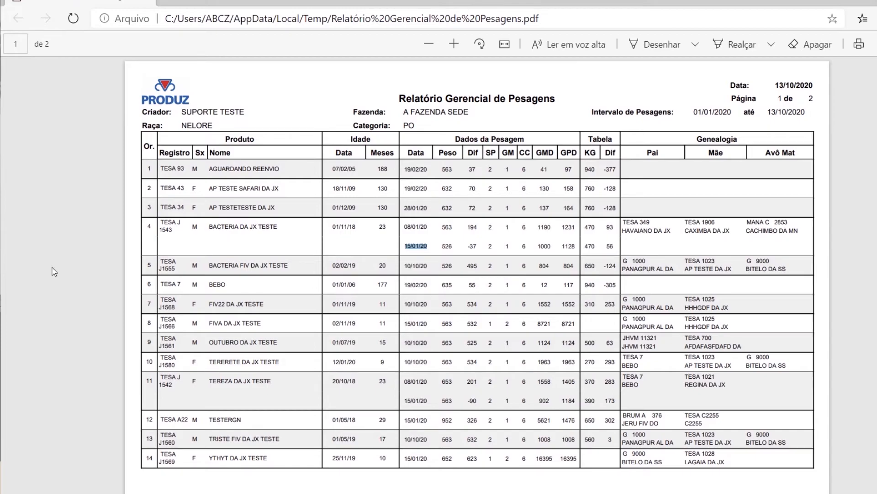
scroll(289, 328, "down", 9)
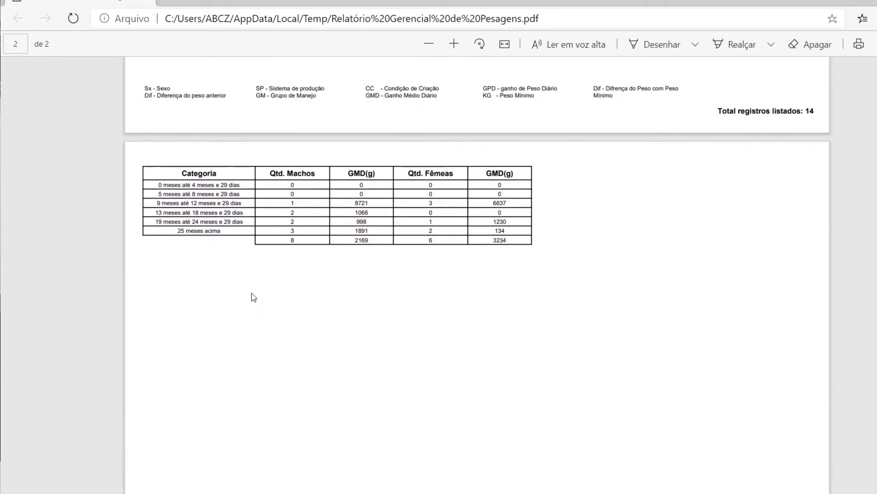
left_click(454, 44)
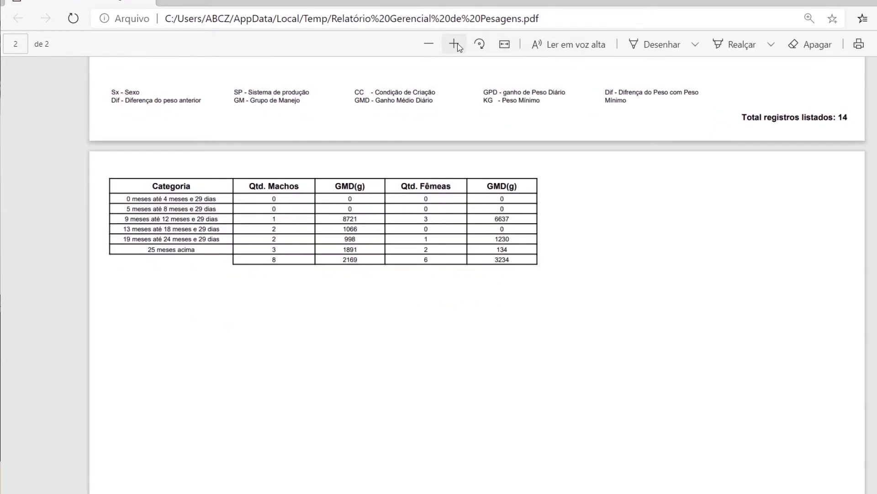
left_click(454, 43)
left_click(455, 44)
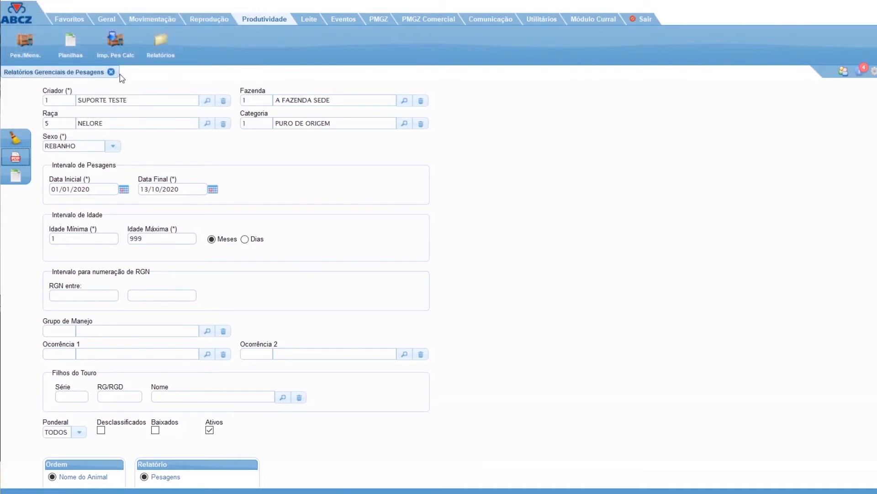
left_click(111, 71)
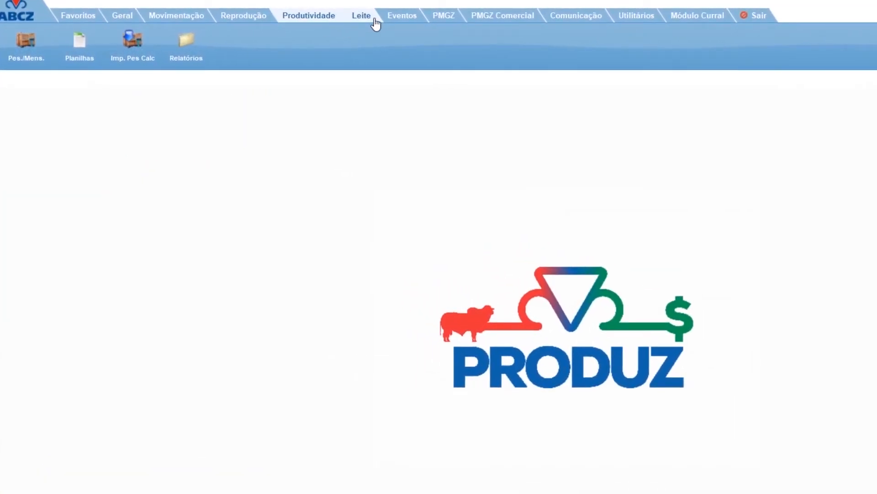
Open the Controle screen of the Leite module and look over its dam and calving fields.
left_click(361, 22)
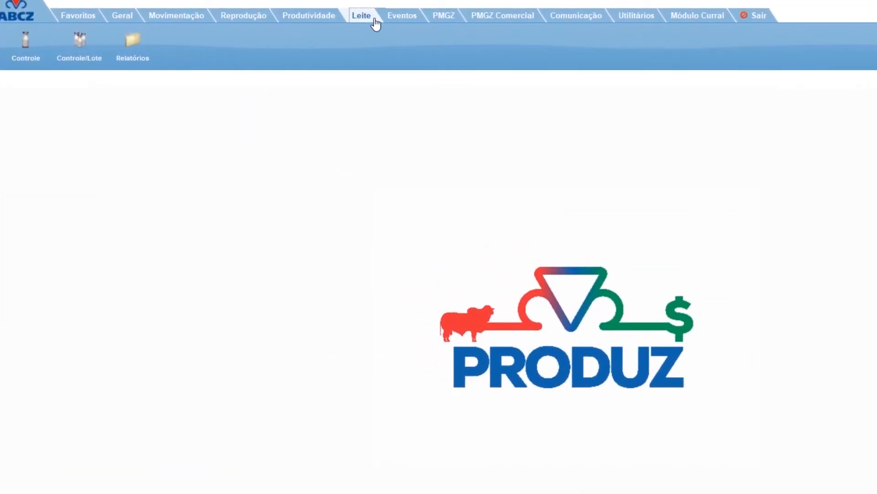
left_click(25, 61)
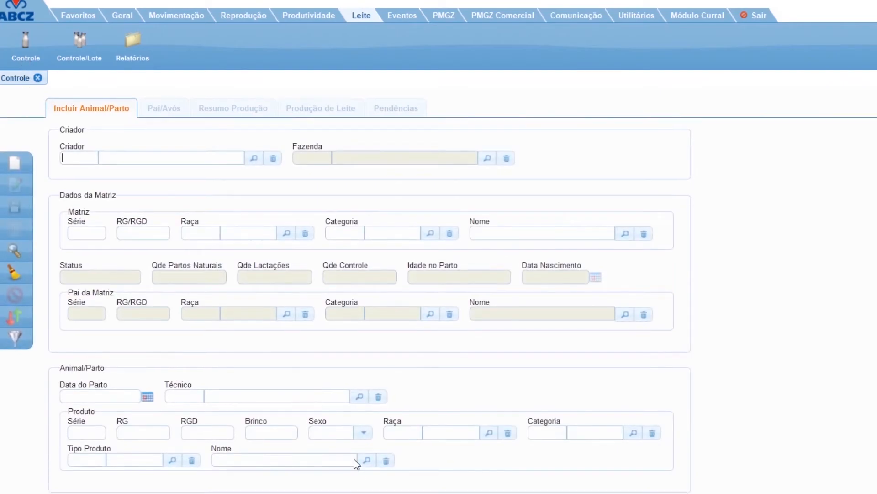
scroll(358, 462, "down", 2)
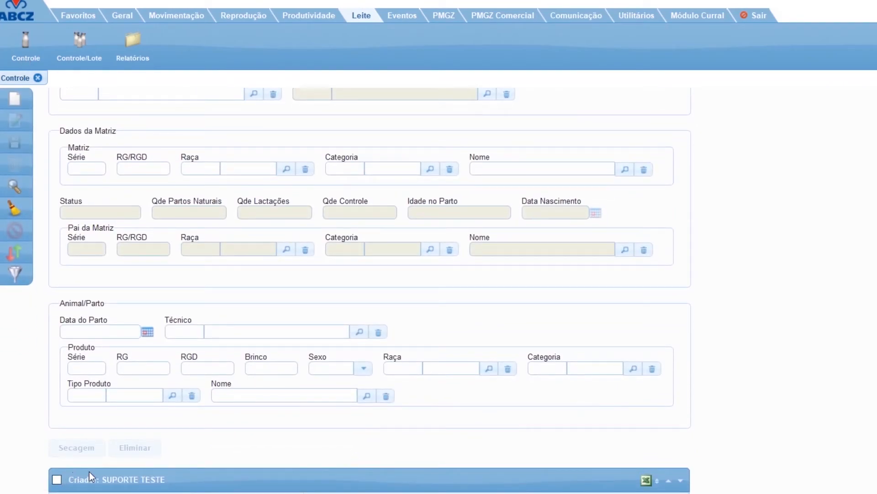
scroll(77, 327, "up", 2)
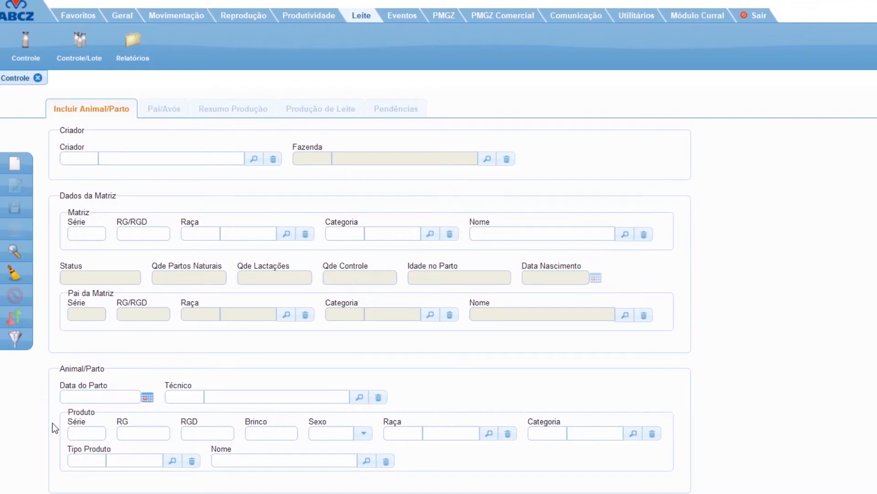
Replace Controle with the batch milk control screen Controle/Lote, view the available milk reports, and close the batch screen.
left_click(76, 64)
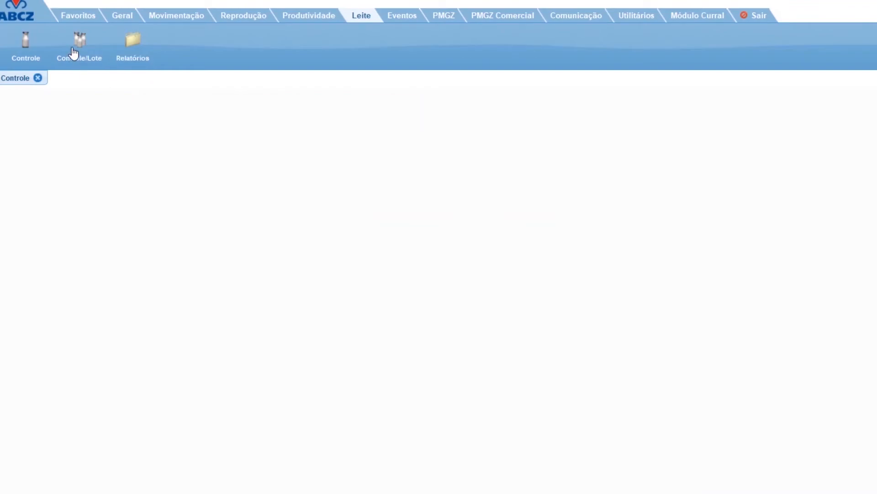
left_click(38, 78)
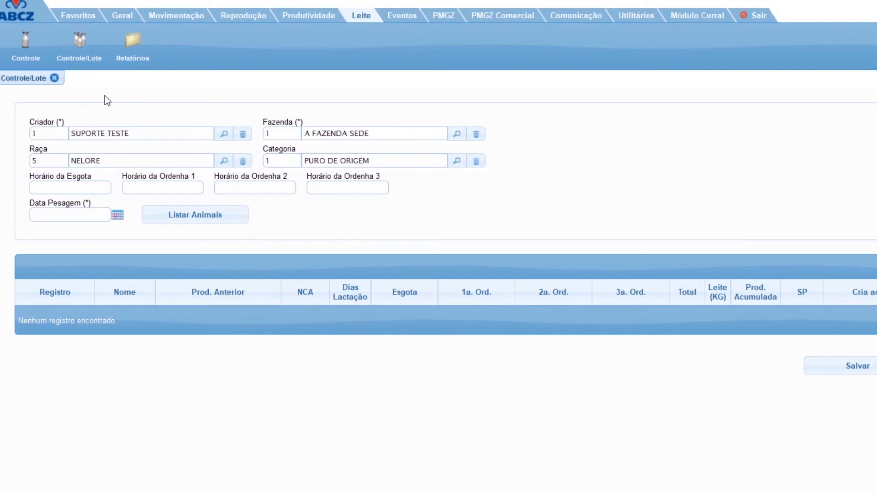
left_click(138, 63)
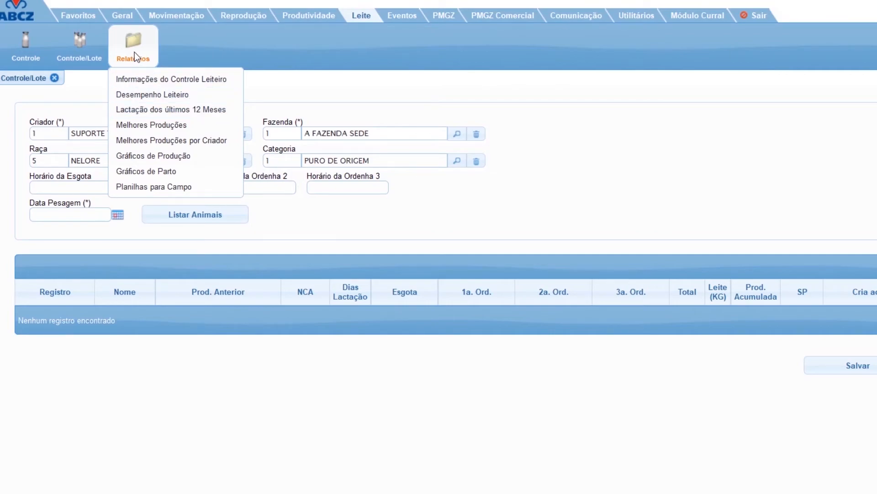
left_click(54, 78)
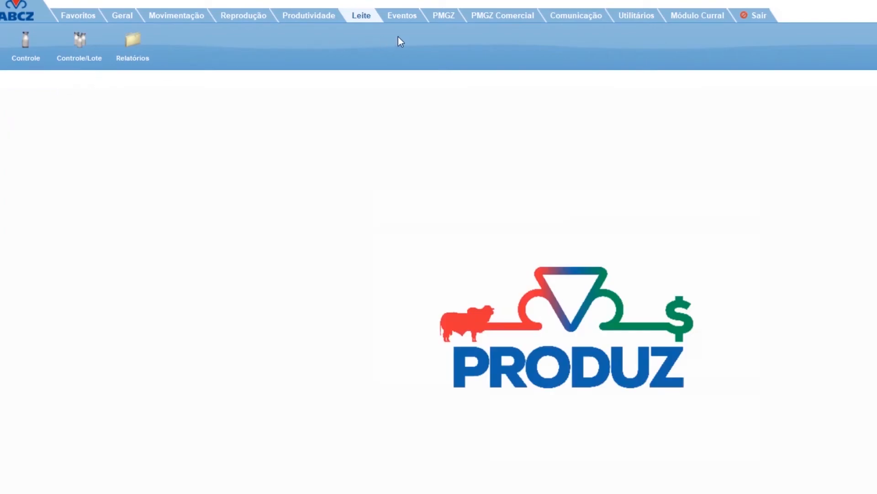
Open the Eventos screen of the Eventos module to view the event types that can be recorded per animal.
left_click(412, 19)
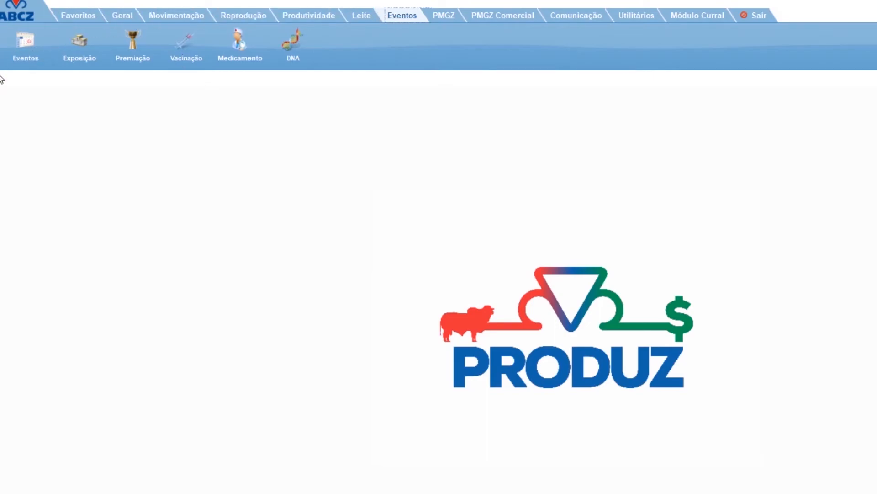
left_click(17, 55)
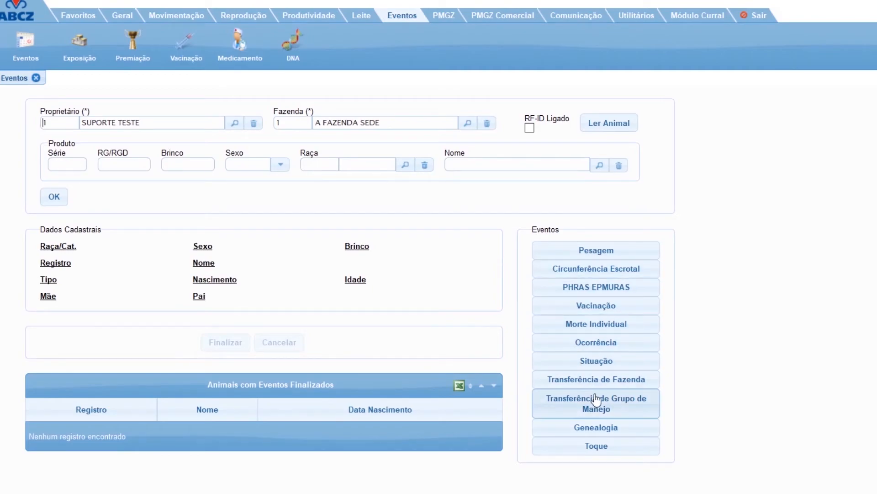
Close the Eventos screen, open Premiação, and view the main data, prizes and measurements of the EXPOZEBU award record.
left_click(36, 78)
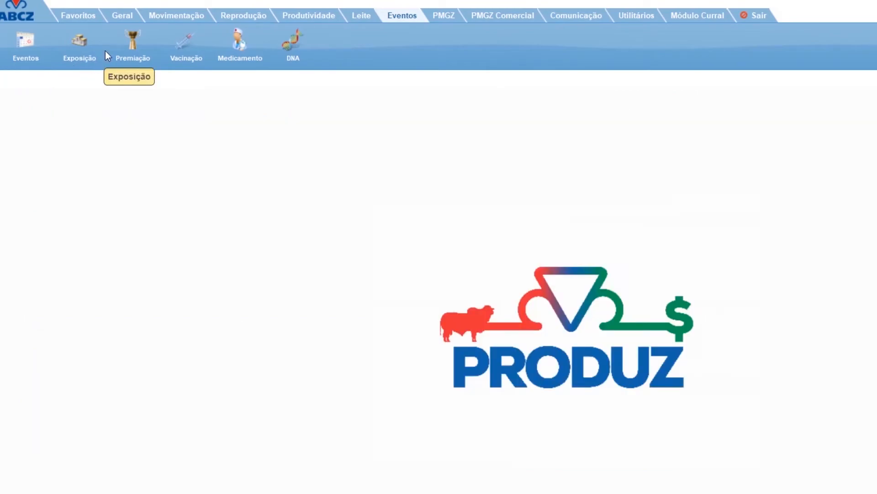
left_click(137, 56)
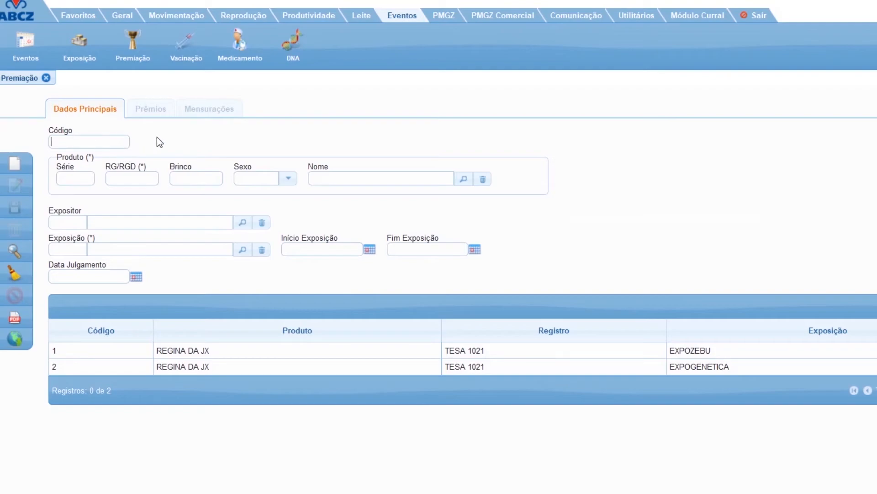
left_click(328, 352)
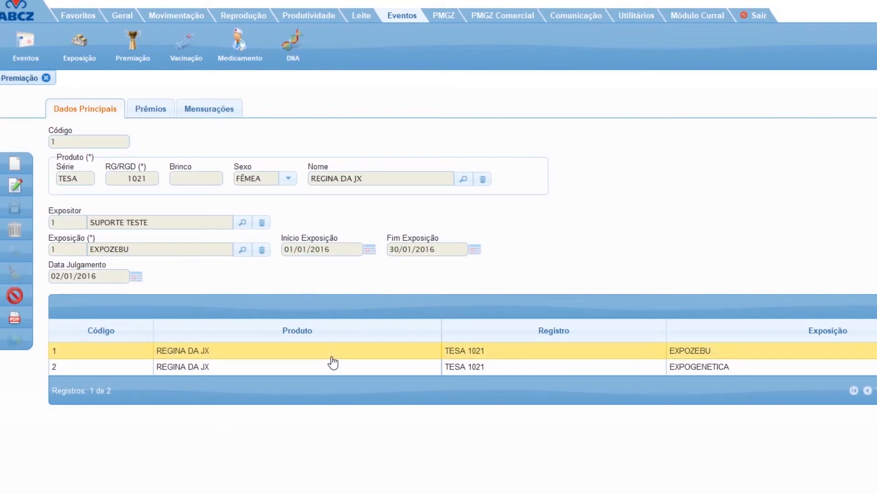
left_click(155, 114)
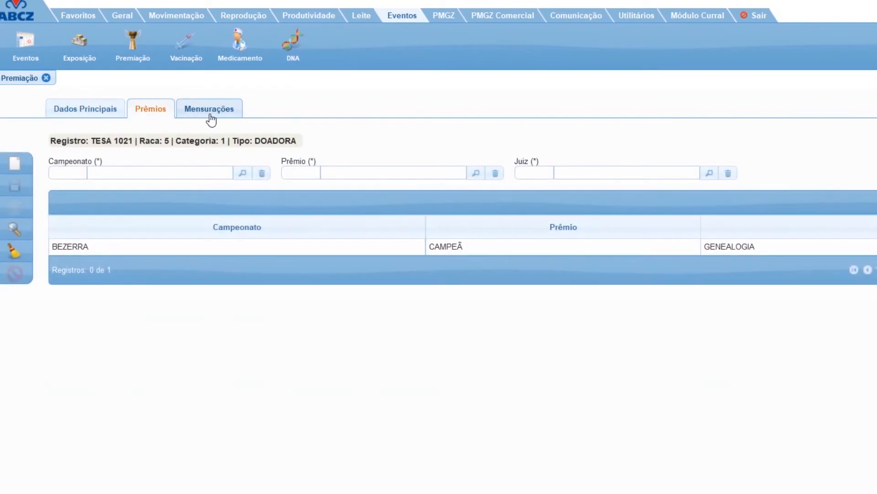
left_click(210, 110)
left_click(101, 117)
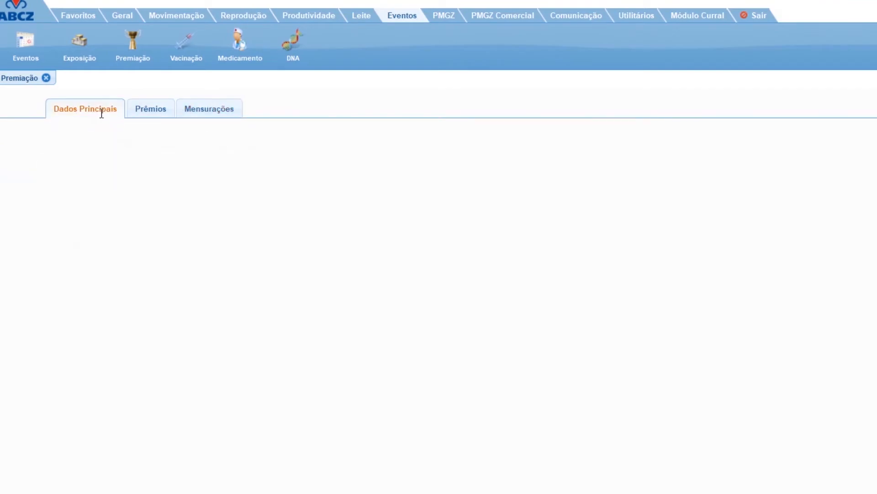
Open the Medicamento screen and view the BRUCELOSE and PROTOCO medicine records.
left_click(240, 58)
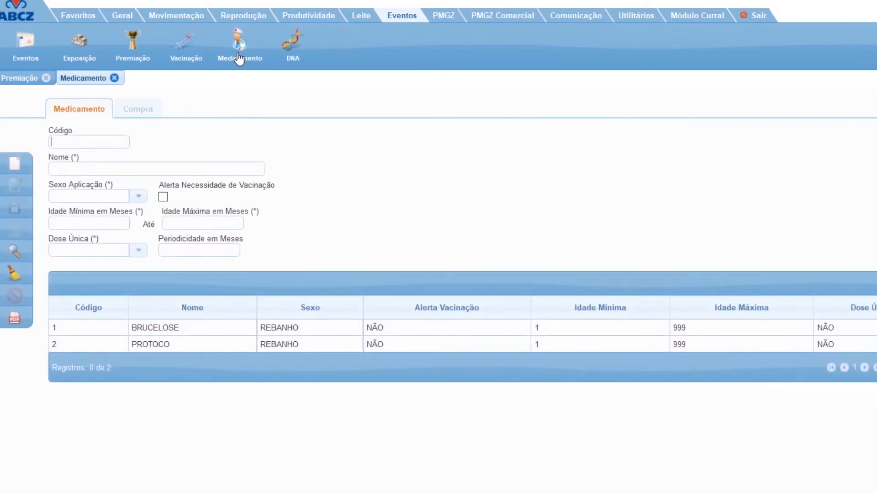
left_click(304, 332)
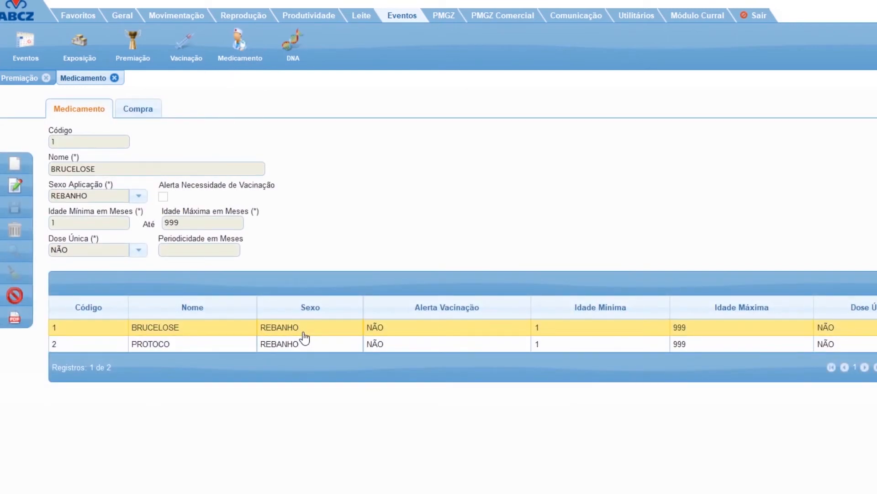
left_click(306, 346)
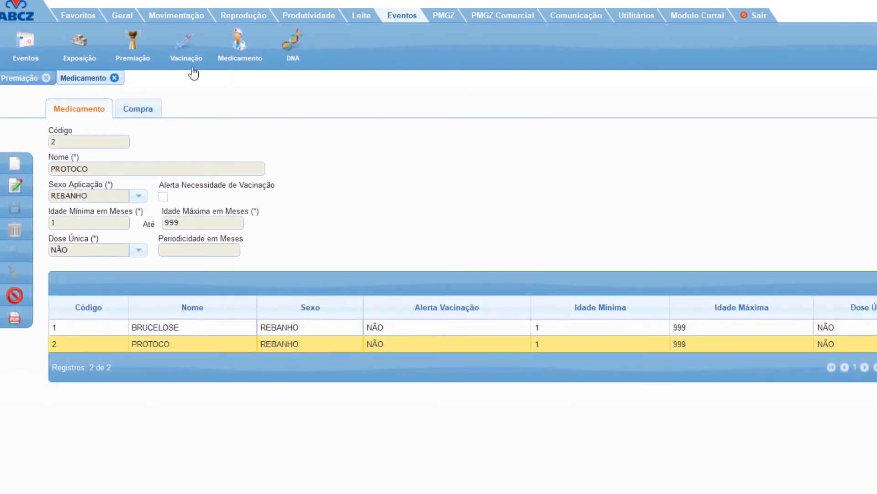
Look over the Vacinação and Relação de DNA screens, closing them along with the Medicamento and Premiação screens.
left_click(182, 53)
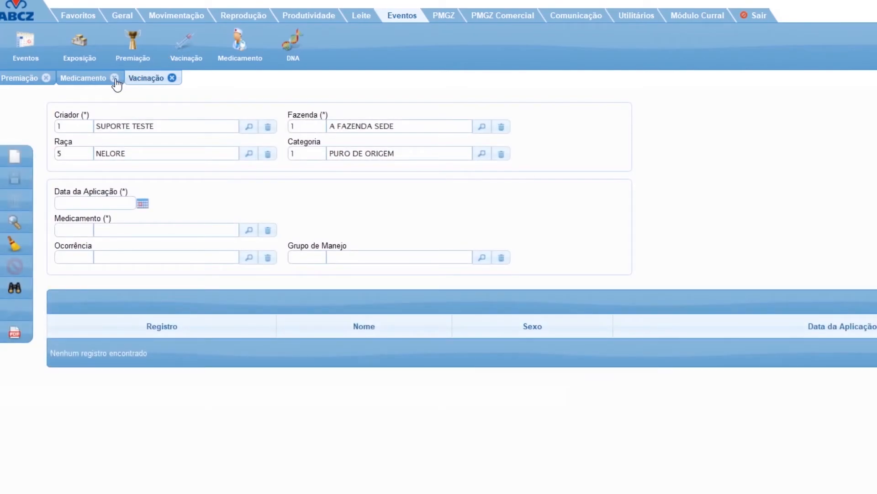
left_click(115, 78)
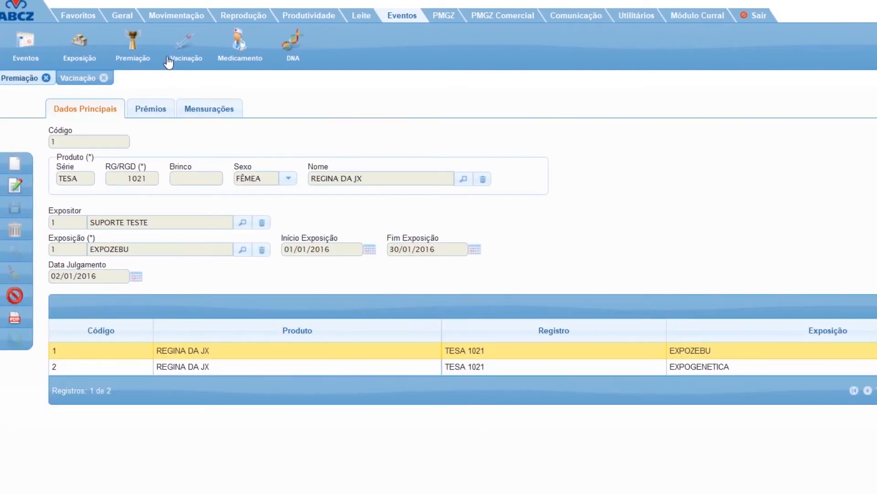
left_click(46, 78)
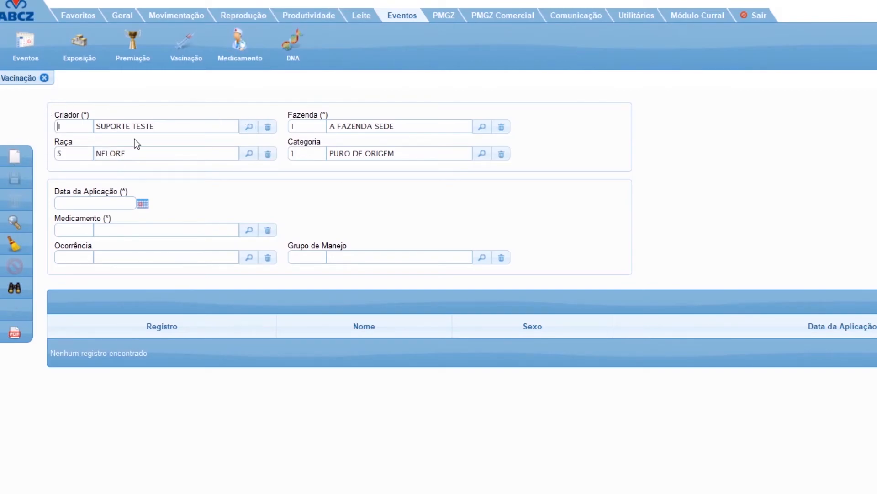
left_click(44, 78)
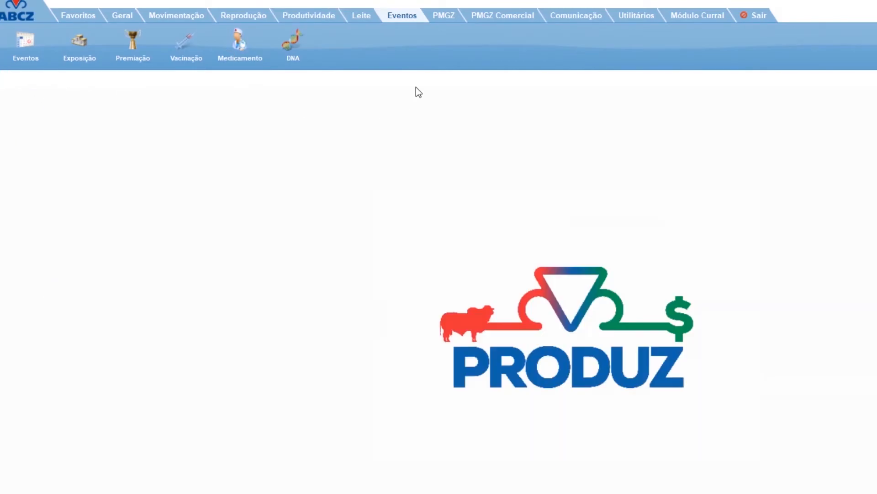
left_click(293, 48)
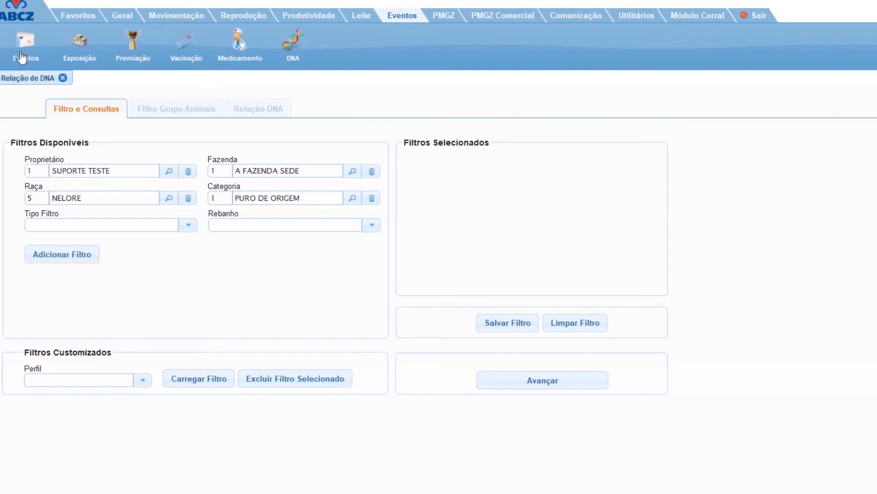
left_click(62, 78)
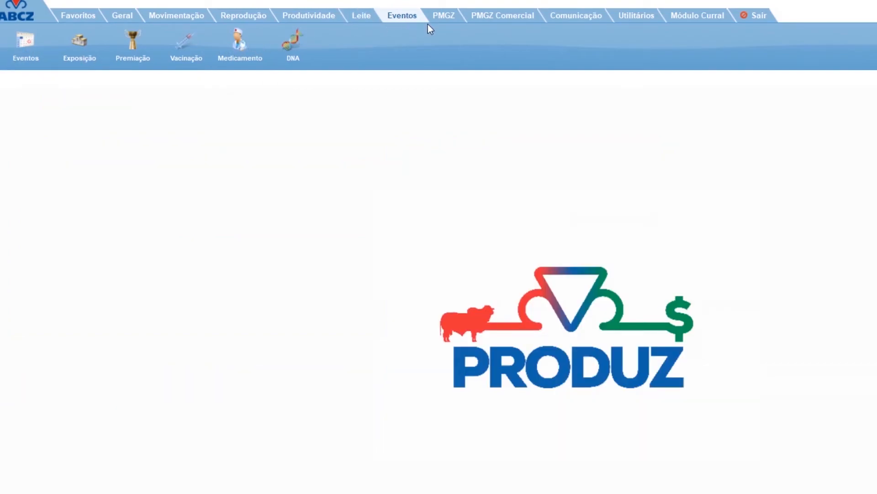
Look over the PMGZ module's tools and report options, and the indicator tools of the PMGZ Comercial module.
left_click(448, 17)
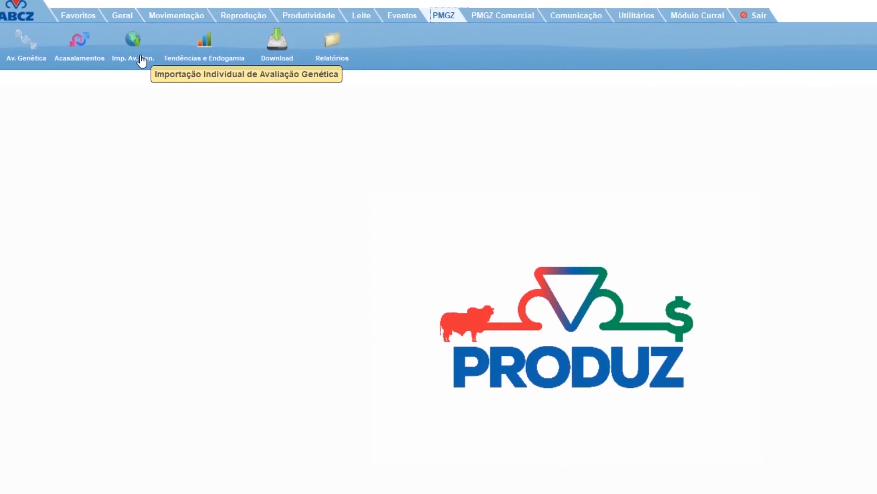
left_click(343, 59)
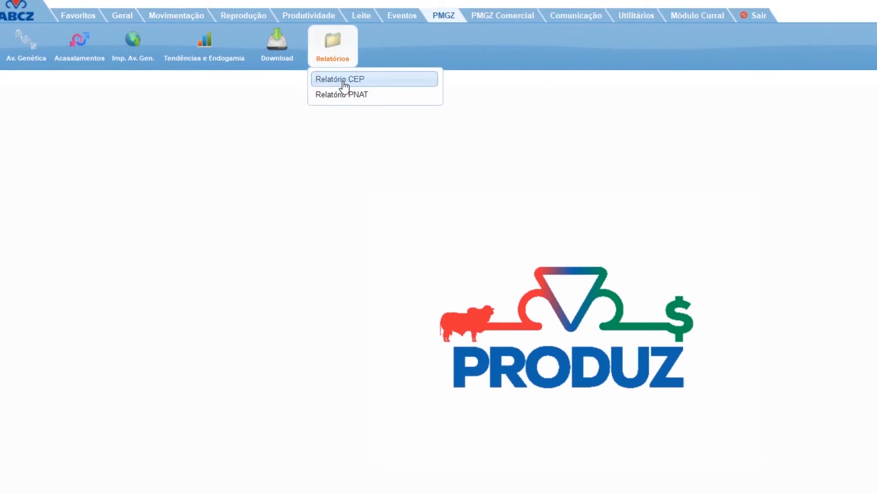
left_click(333, 46)
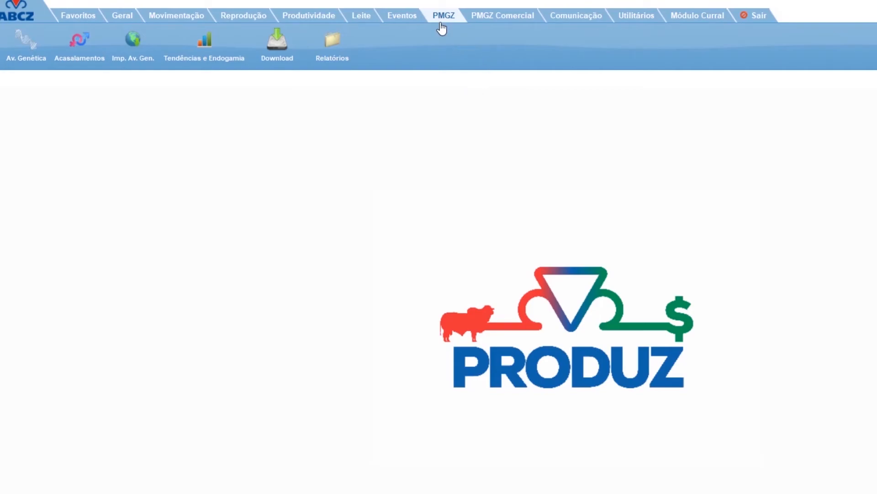
left_click(515, 23)
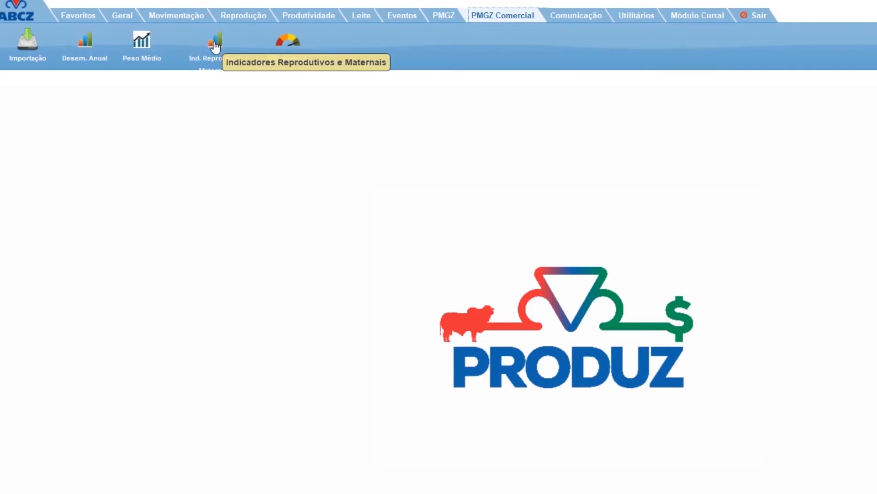
left_click(475, 20)
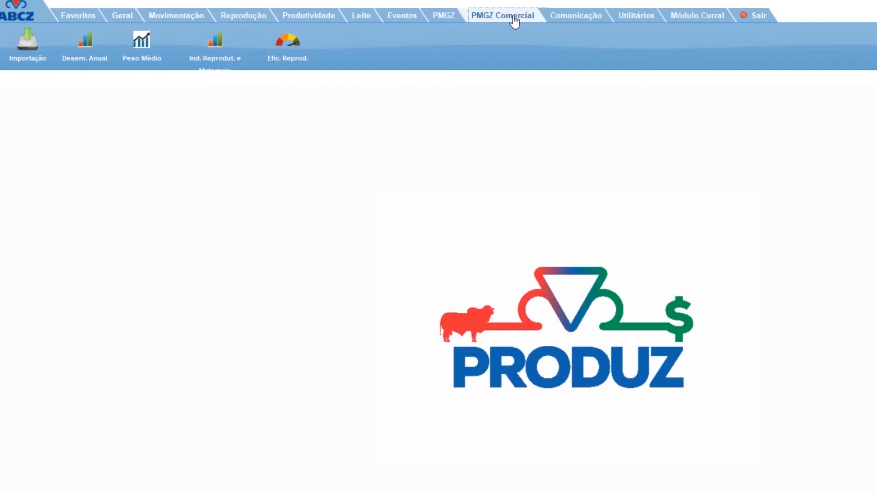
Open the communication results screen of the Comunicação module and check its document type filter options.
left_click(576, 24)
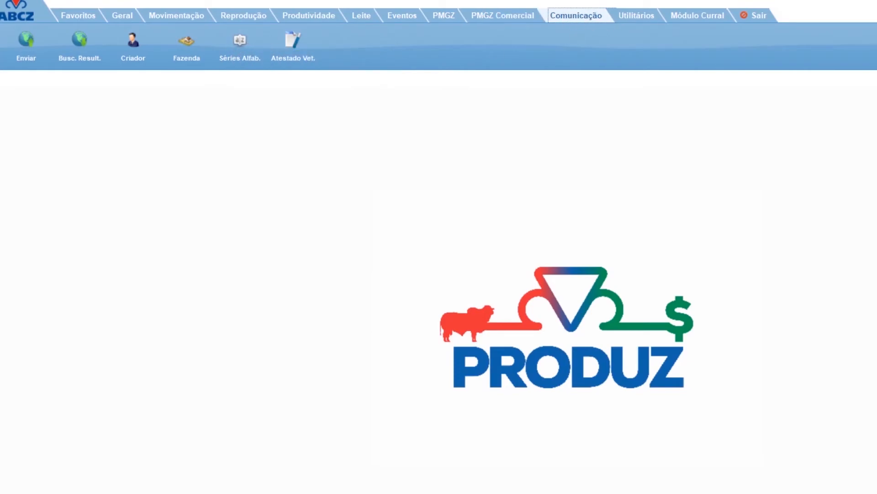
left_click(85, 59)
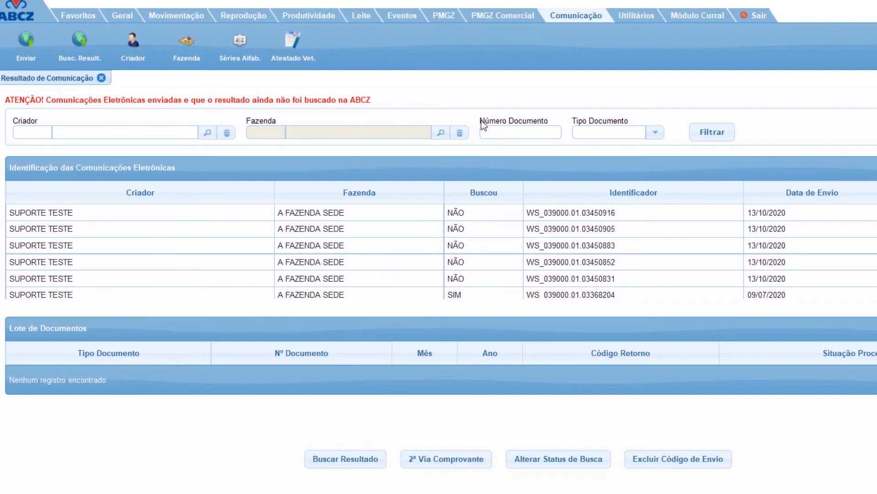
left_click(655, 134)
left_click(656, 133)
Retrieve the result for CDC - I. ARTIFICIAL document 1160 and open its processing result PDF in Microsoft Edge.
left_click(377, 247)
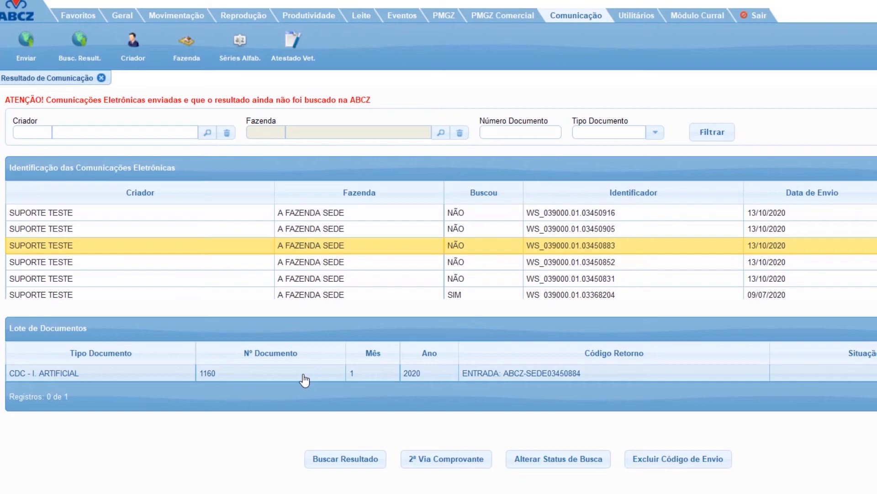
left_click(248, 379)
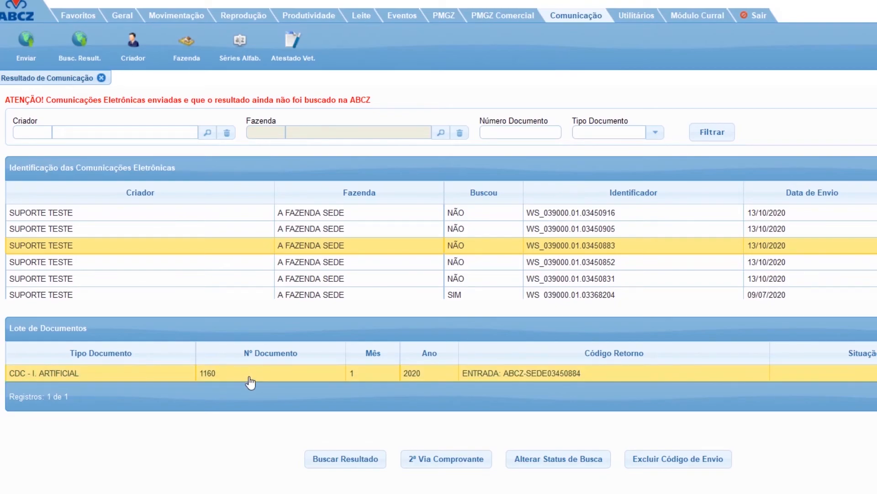
left_click(347, 456)
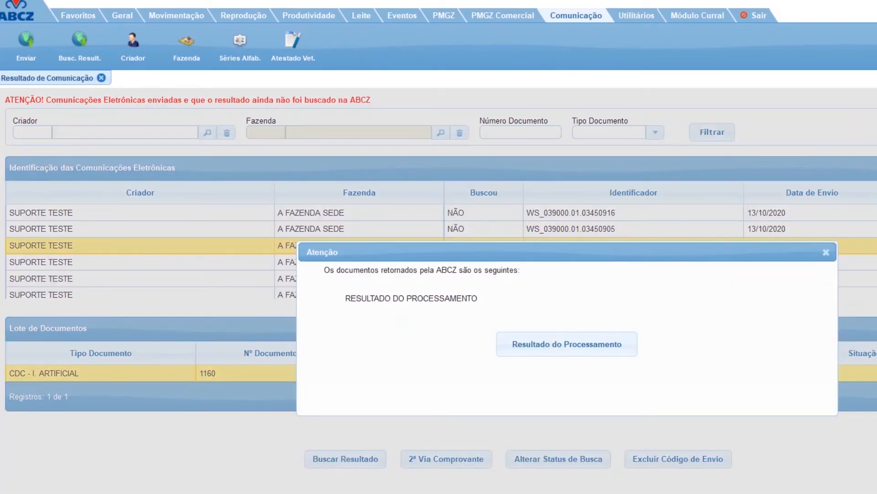
left_click(559, 352)
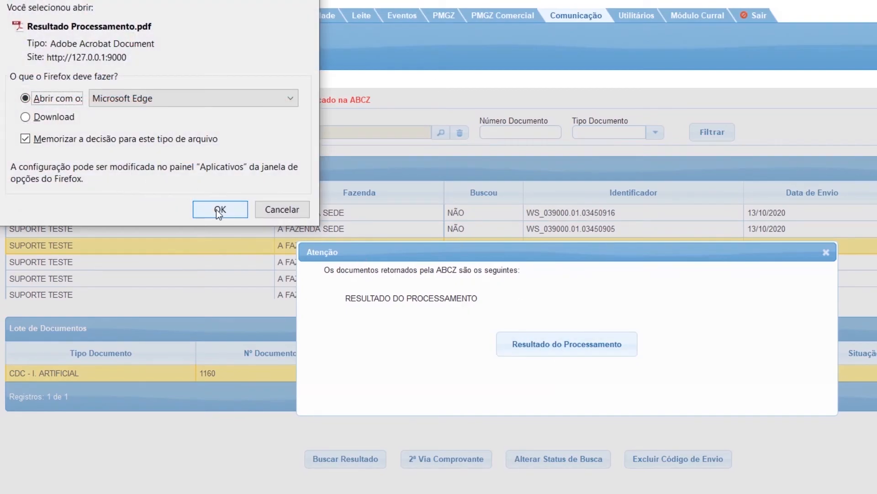
left_click(216, 210)
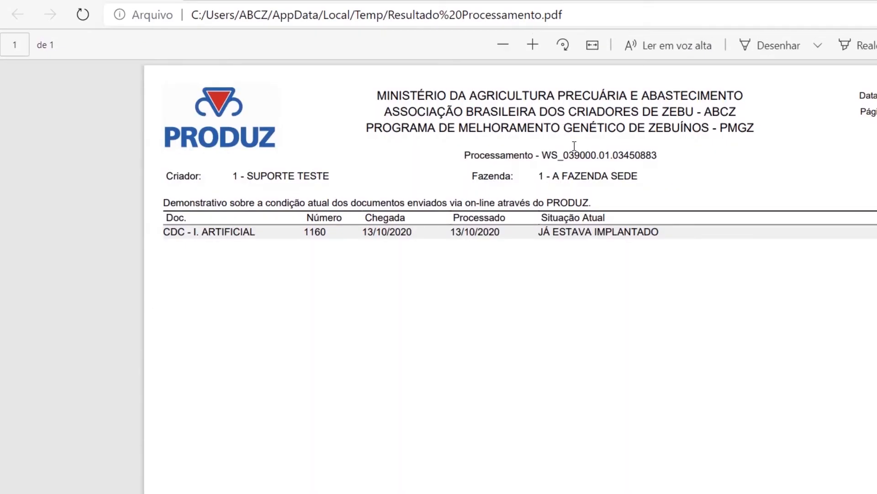
Examine the document number and current situation in the processing result PDF, and close the returned documents dialog.
left_click_drag(533, 233, 678, 233)
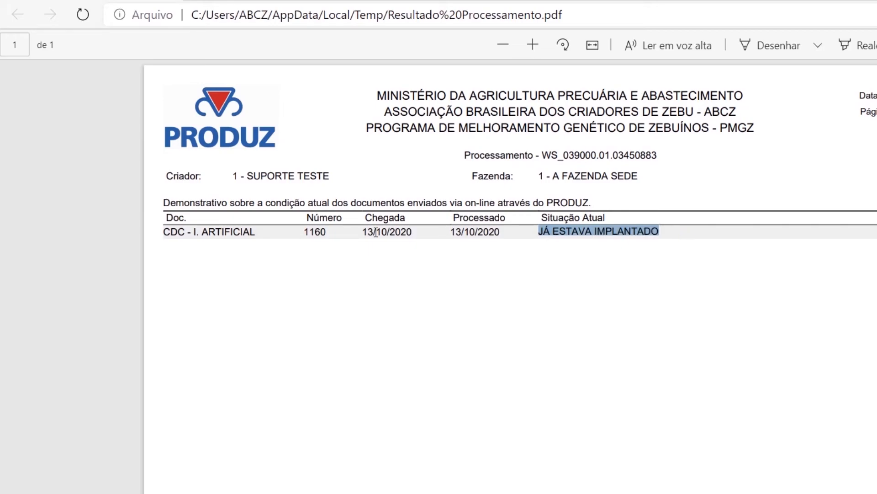
left_click_drag(300, 231, 352, 238)
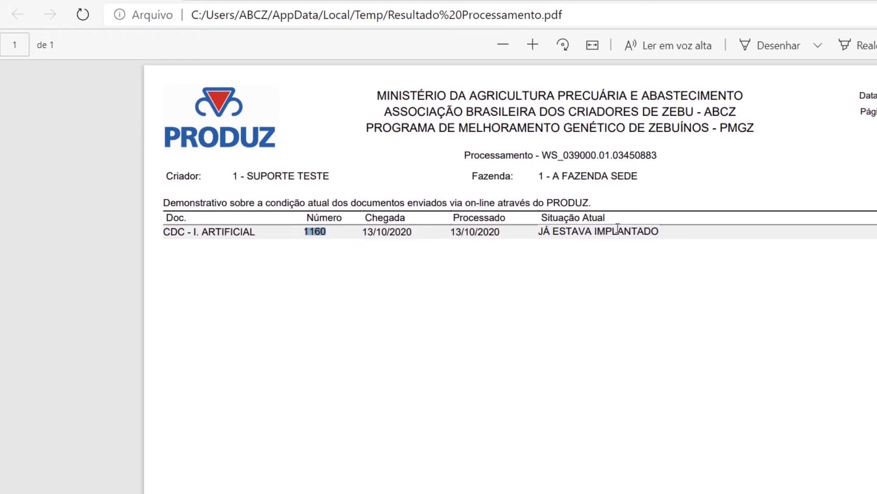
left_click(646, 234)
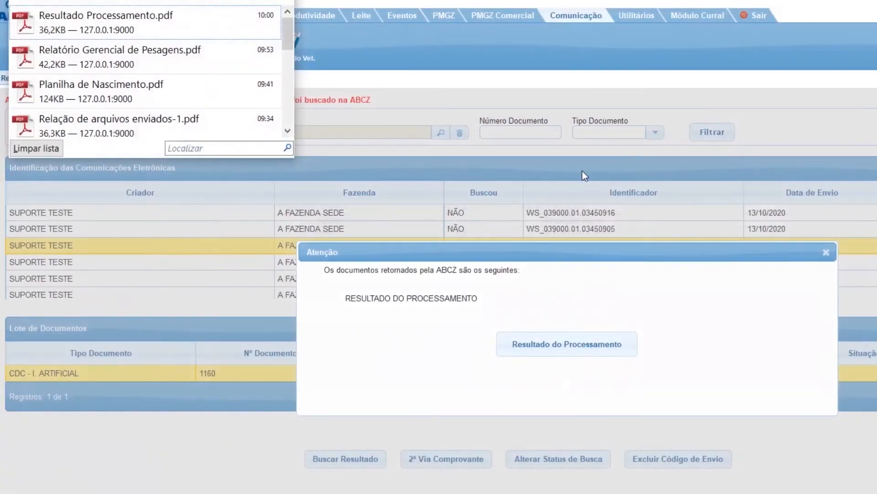
left_click(826, 252)
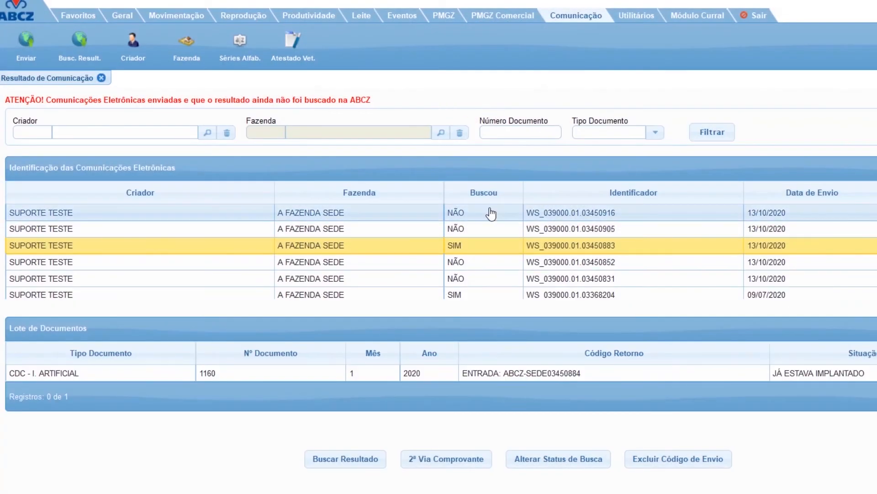
Retrieve the ABCZ result for CDN document 253 and decline importing the animals' Carta de CDN situations.
left_click(487, 234)
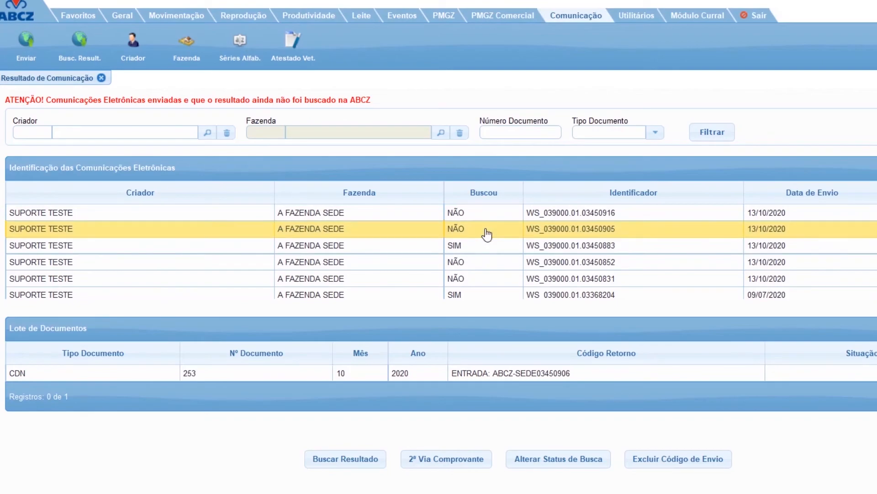
left_click(281, 380)
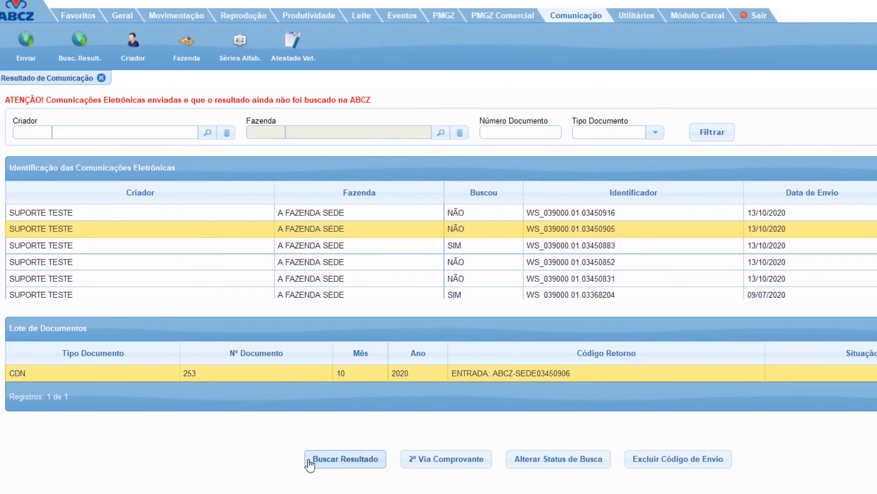
left_click(331, 461)
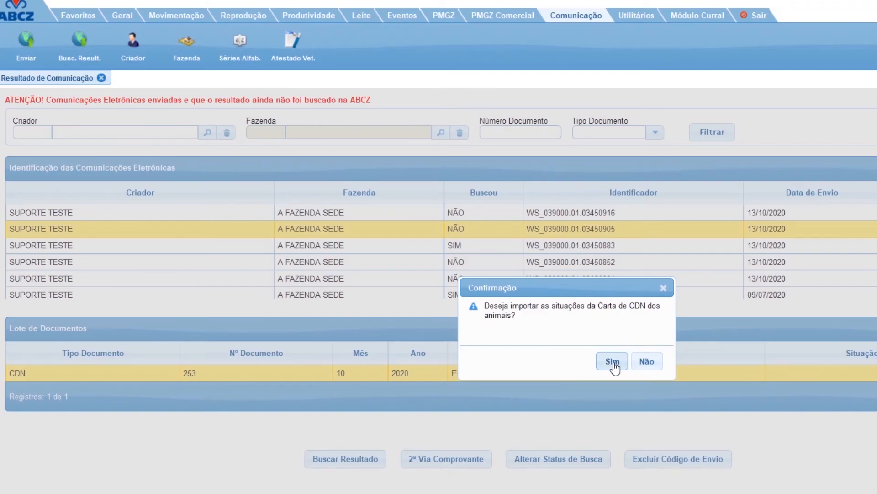
left_click(642, 363)
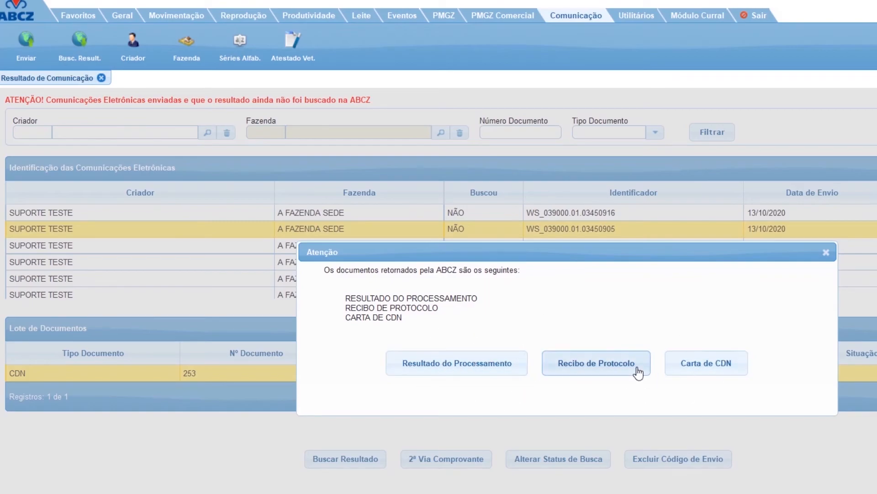
Examine document 253's current situation in the processing result PDF, and open the Carta de CDN PDF in Microsoft Edge.
left_click(484, 378)
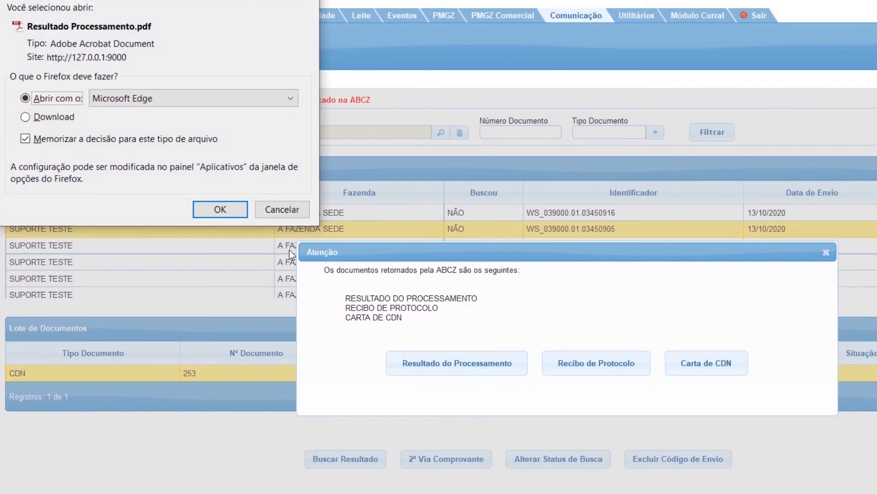
left_click(223, 210)
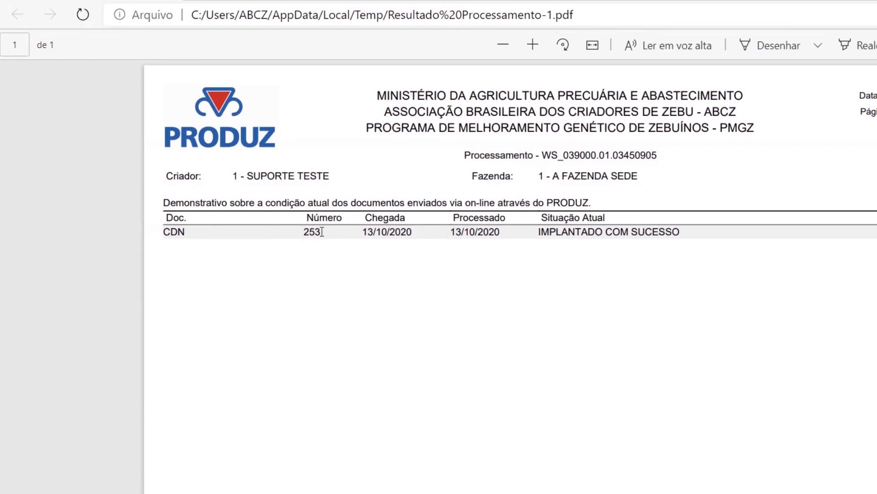
left_click_drag(680, 226, 547, 240)
left_click(618, 247)
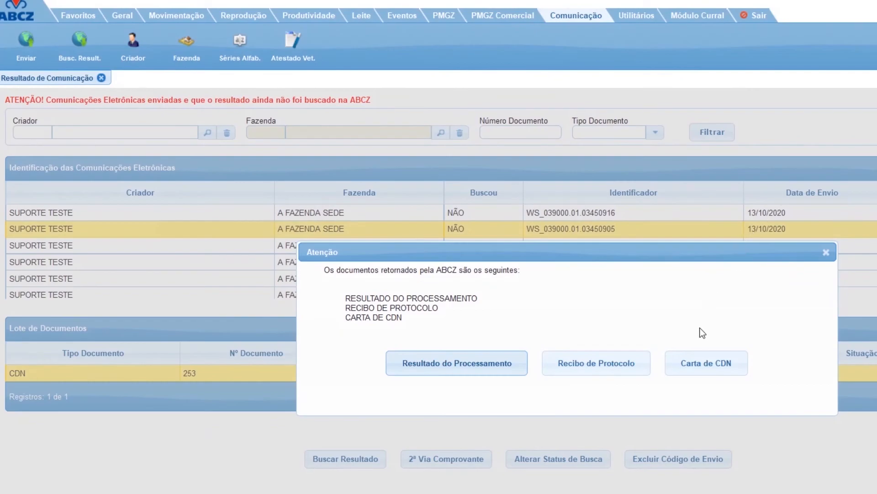
left_click(717, 362)
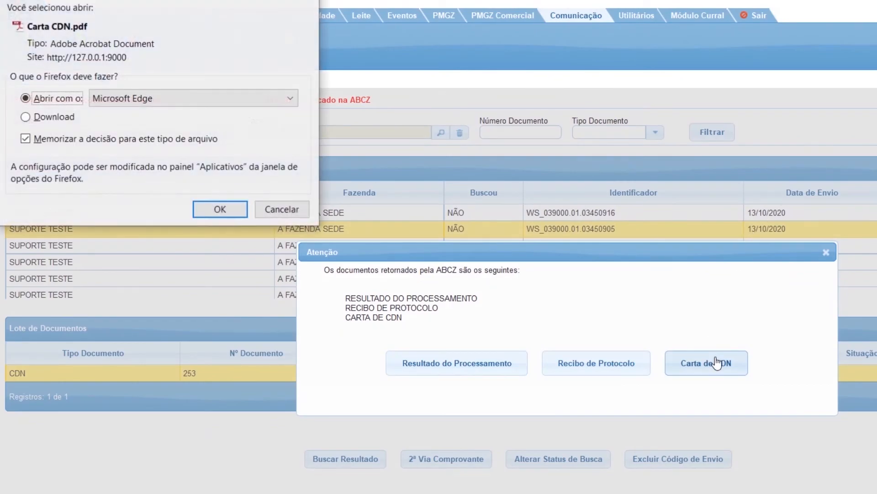
left_click(226, 216)
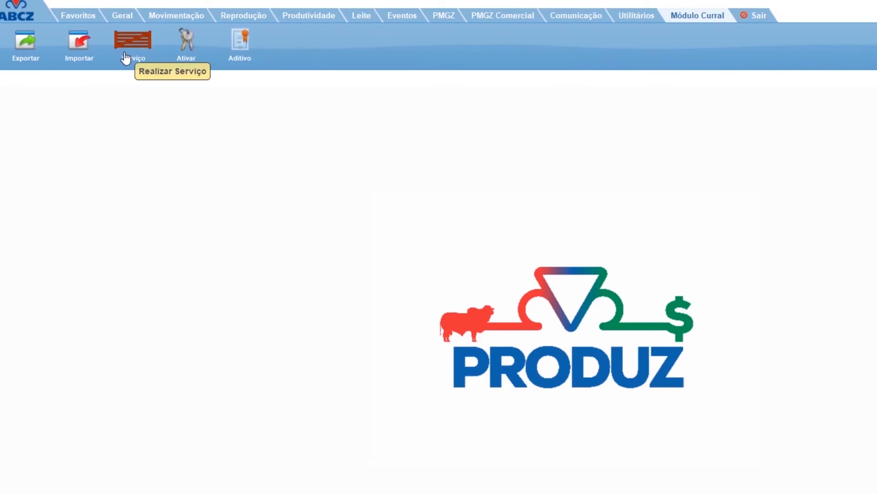
Open the Realizar Serviço screen of the Módulo Curral and set the Rebanho filter to ATIVO.
left_click(138, 47)
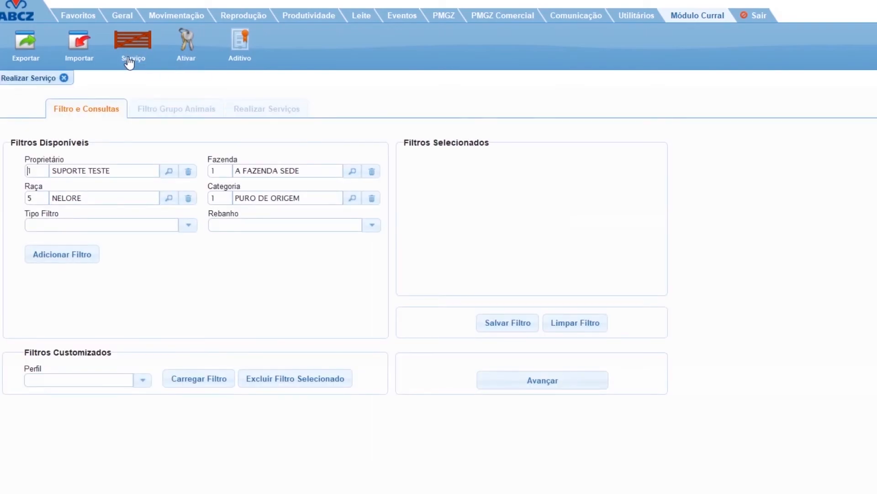
left_click(371, 225)
left_click(358, 238)
Add a SEXO filter with the value FÊMEA to the selected filters.
left_click(101, 226)
type("SE")
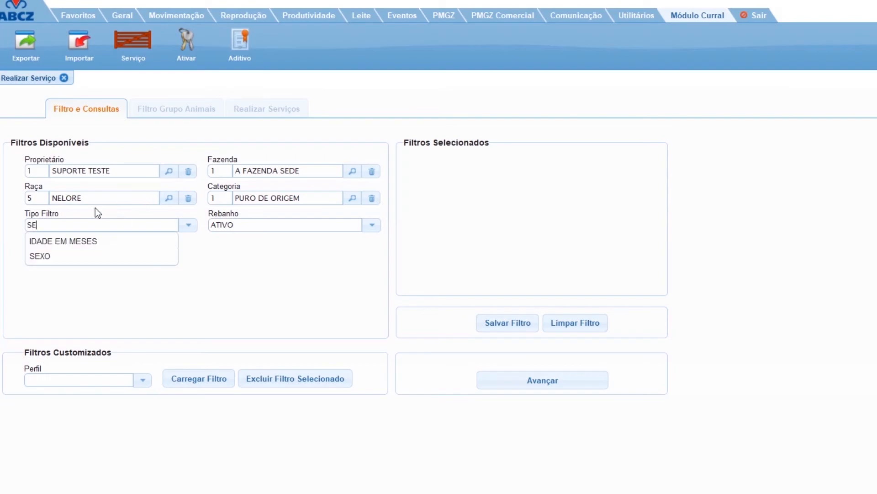
left_click(93, 255)
left_click(108, 261)
left_click(89, 274)
left_click(69, 285)
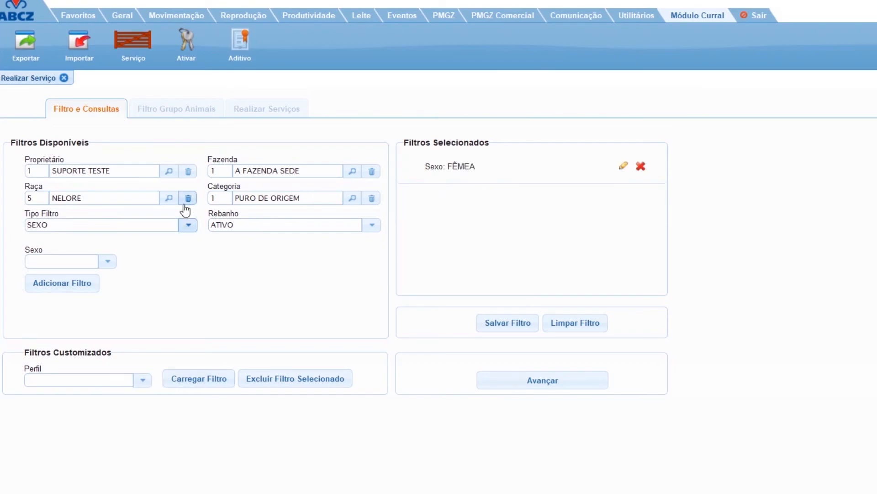
Look through the other filter types available for selecting animals.
left_click(189, 225)
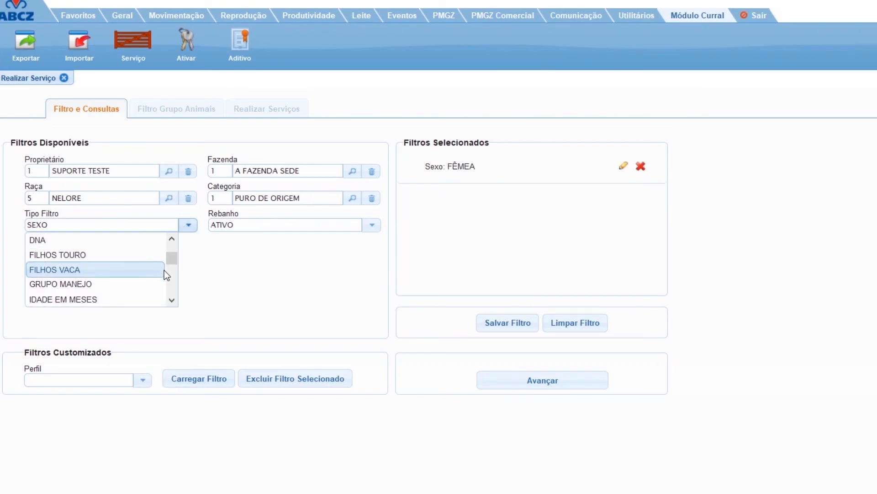
left_click_drag(173, 259, 170, 242)
left_click(187, 228)
left_click(187, 233)
left_click(295, 260)
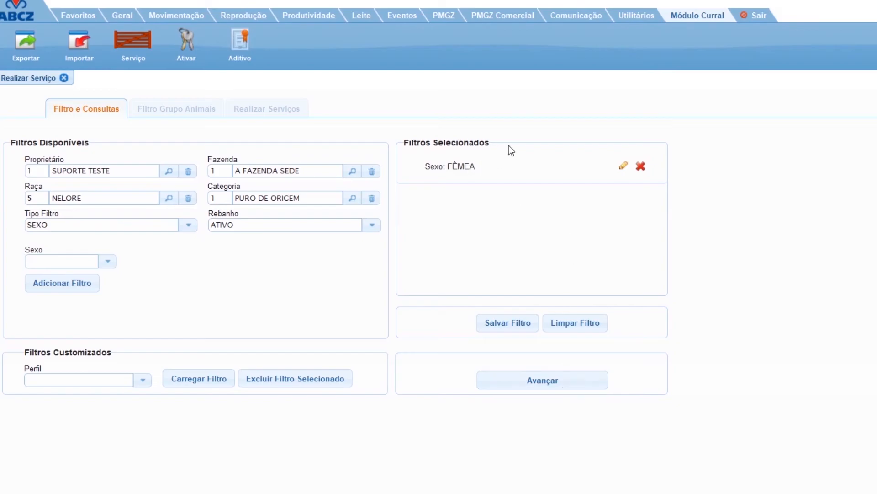
List the animals matching the filters, select all of them, and advance to the Realizar Serviços stage.
left_click(551, 385)
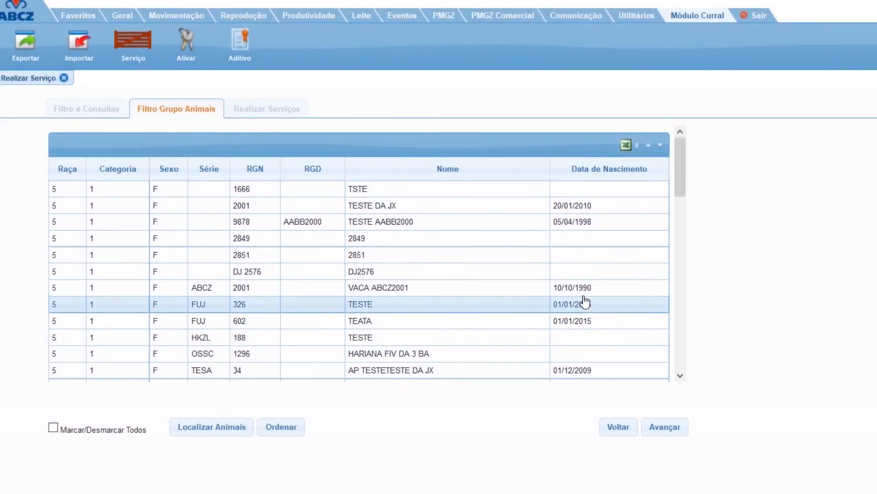
scroll(580, 365, "down", 1)
scroll(580, 359, "down", 3)
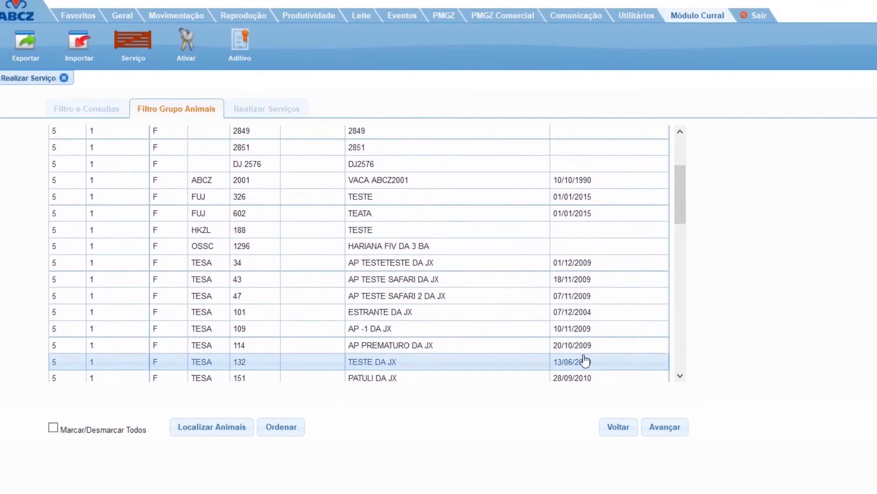
left_click(110, 433)
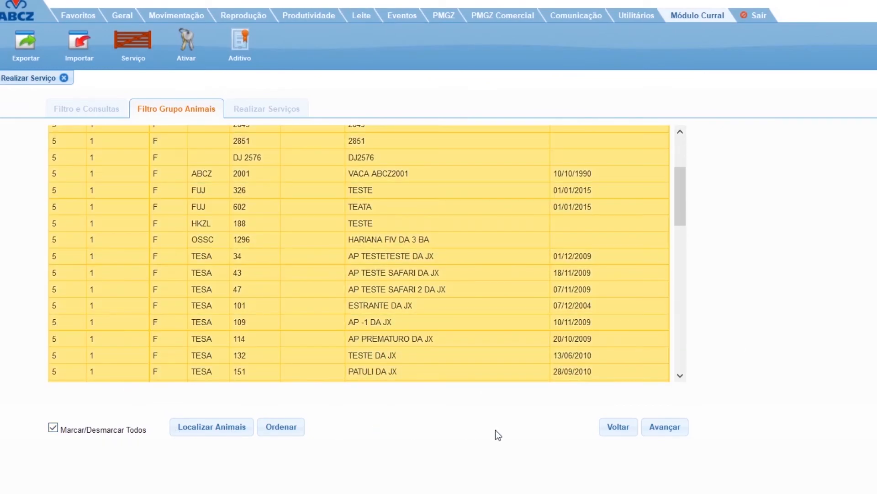
left_click(677, 438)
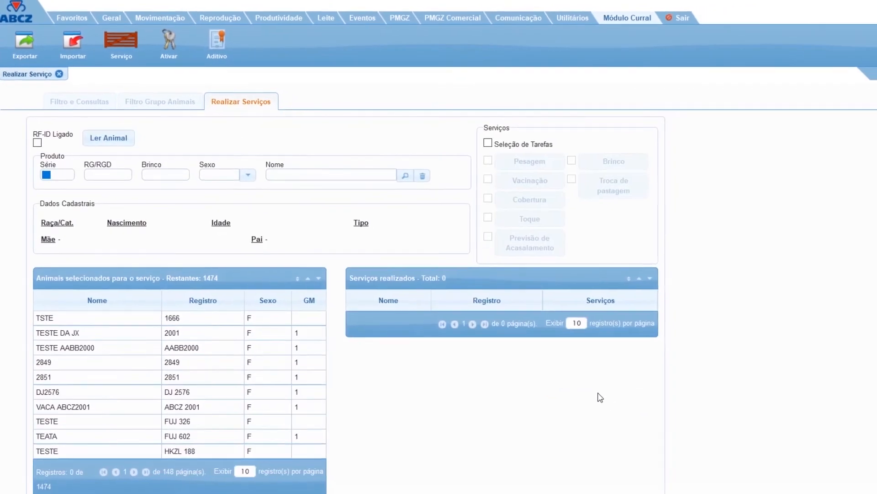
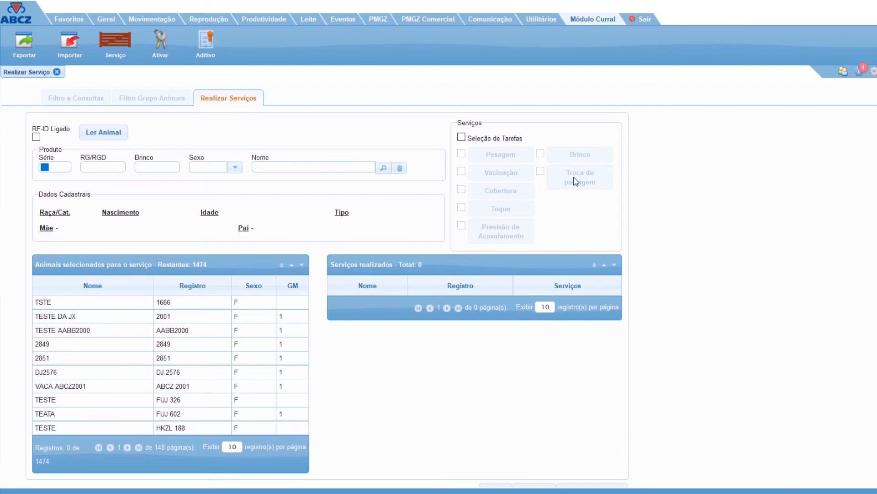
Enable Seleção de Tarefas and choose Vacinação, Toque and Cobertura as the services to perform.
left_click(461, 137)
left_click(462, 171)
left_click(464, 212)
left_click(464, 190)
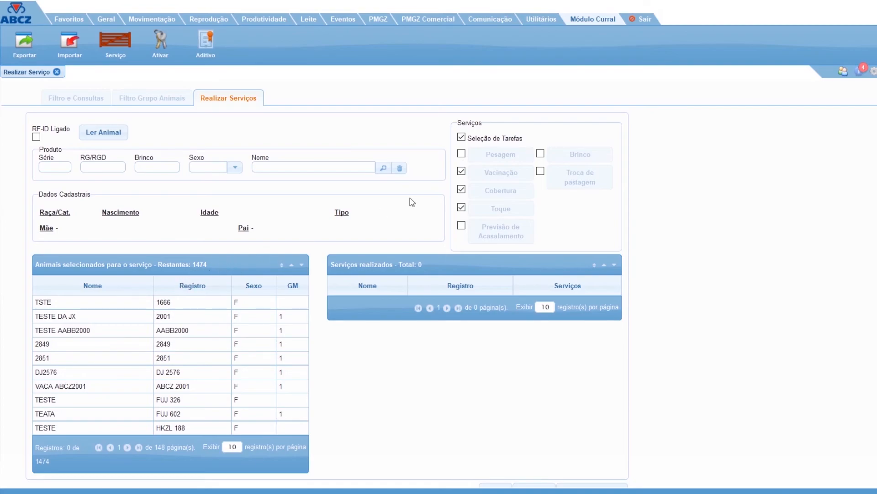
Load the animal with Série TESA and RG/RGD 1023 to start its selected services.
left_click(58, 164)
type("TESA")
key("Tab")
type("1023")
key("Return")
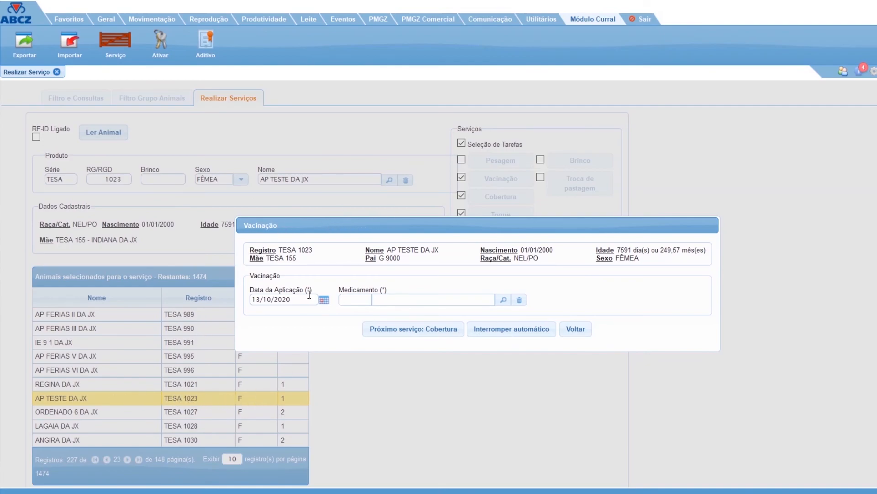
Record the Vacinação of TESA 1023 with Medicamento 1 (BRUCELOSE) and proceed to Cobertura.
left_click_drag(364, 232, 263, 256)
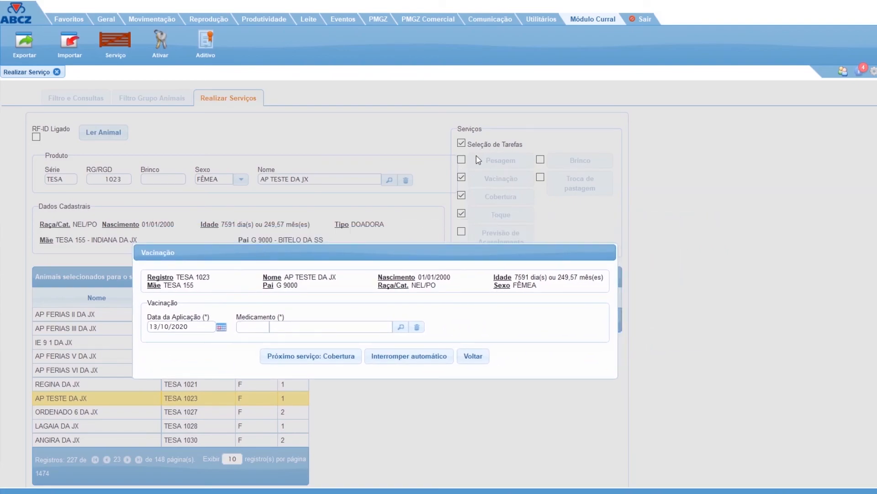
type("1")
key("Tab")
left_click(332, 359)
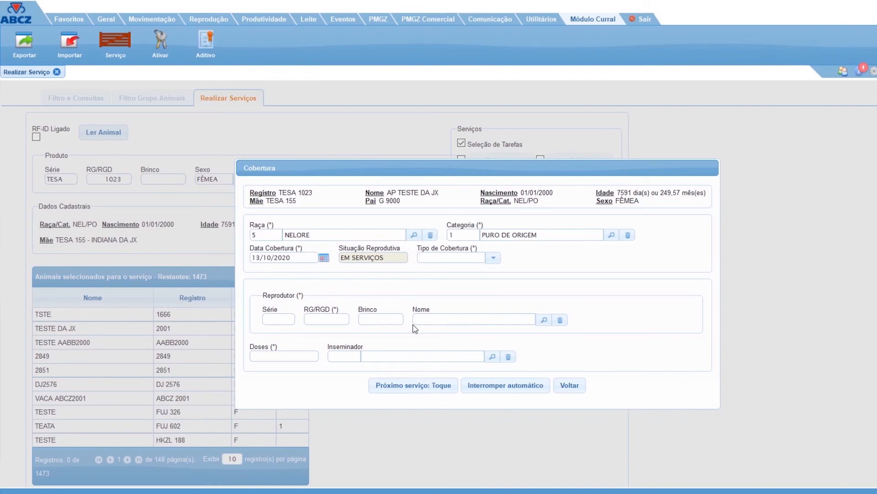
Skip Cobertura for TESA 1023, record a POSITIVO Toque on its 02/02/2020 covering, and finalize the animal.
left_click(435, 390)
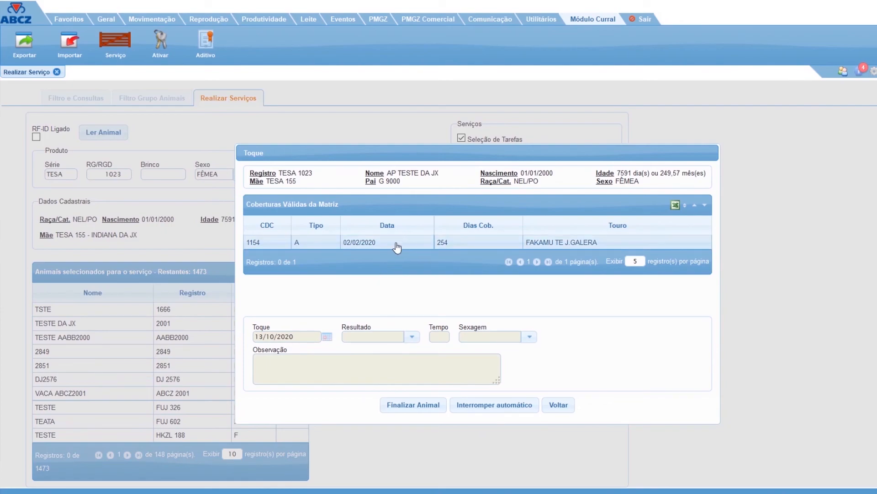
left_click(373, 245)
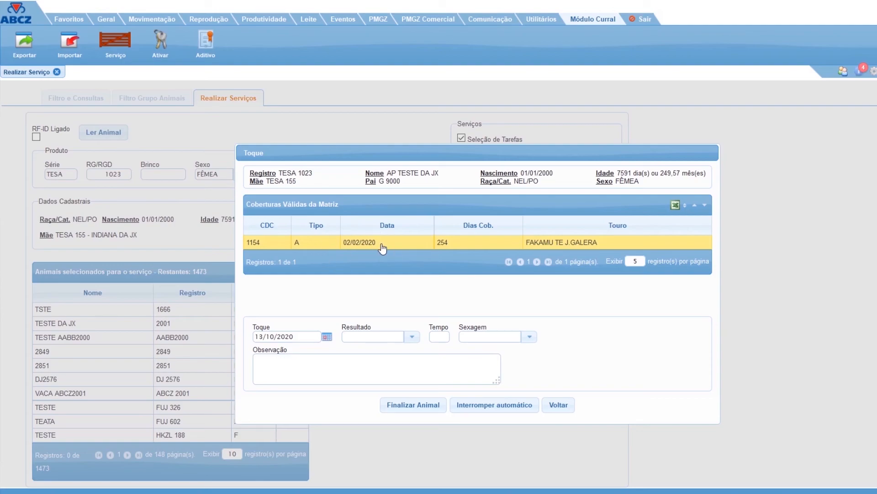
left_click(411, 337)
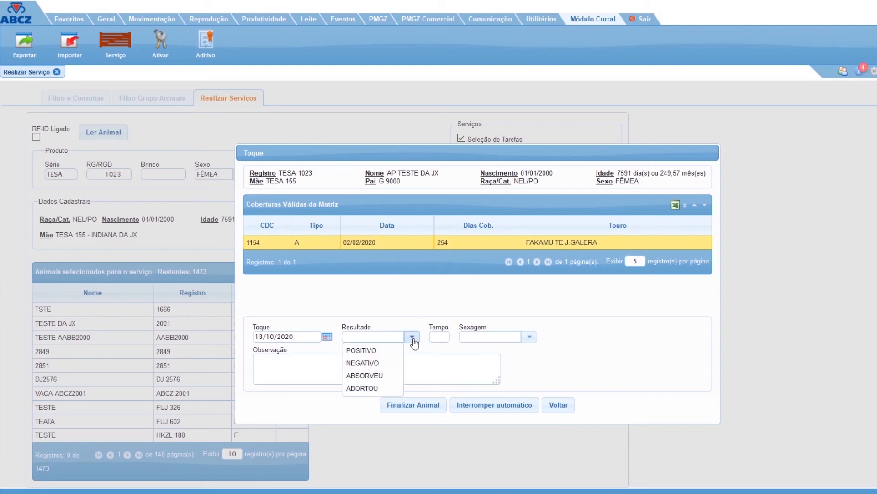
left_click(385, 352)
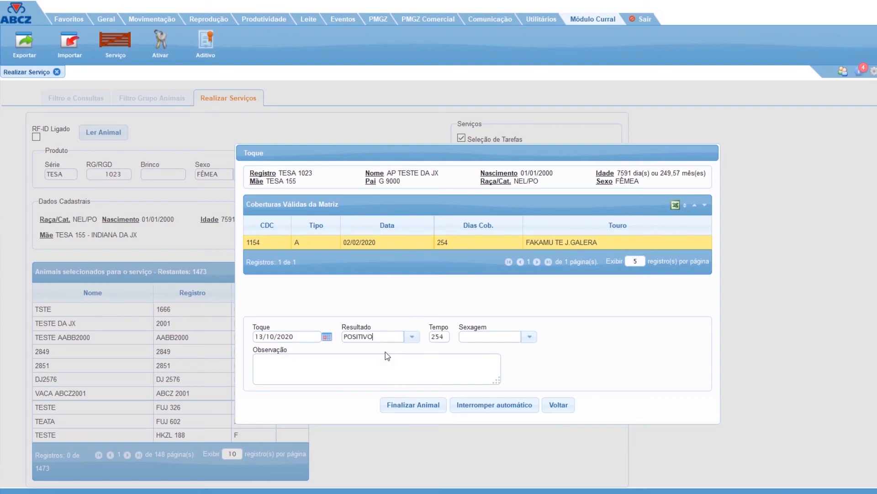
left_click(409, 406)
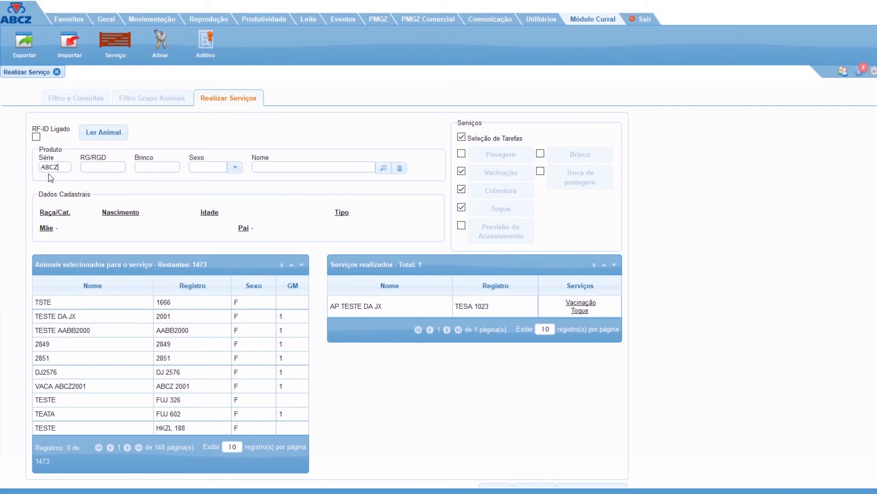
Load the animal ABCZ 2001, keep BRUCELOSE as its Vacinação medicine, and proceed to Cobertura.
key("Tab")
type("2001")
key("Return")
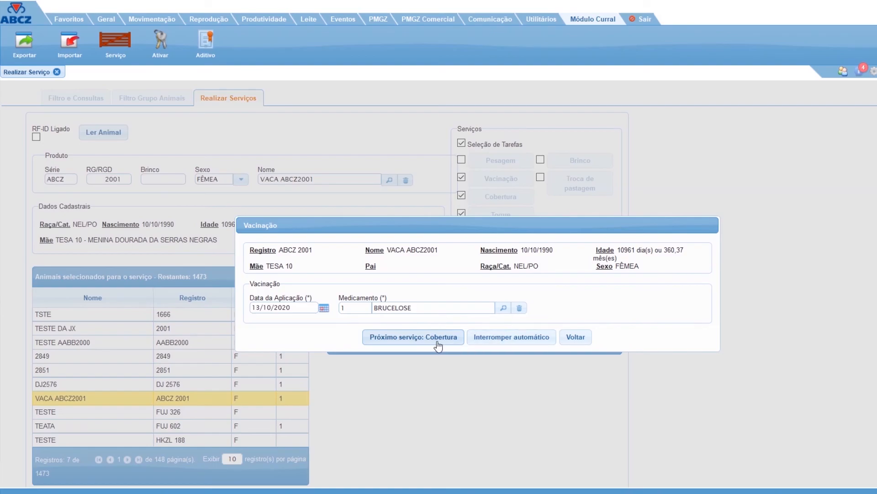
left_click(419, 346)
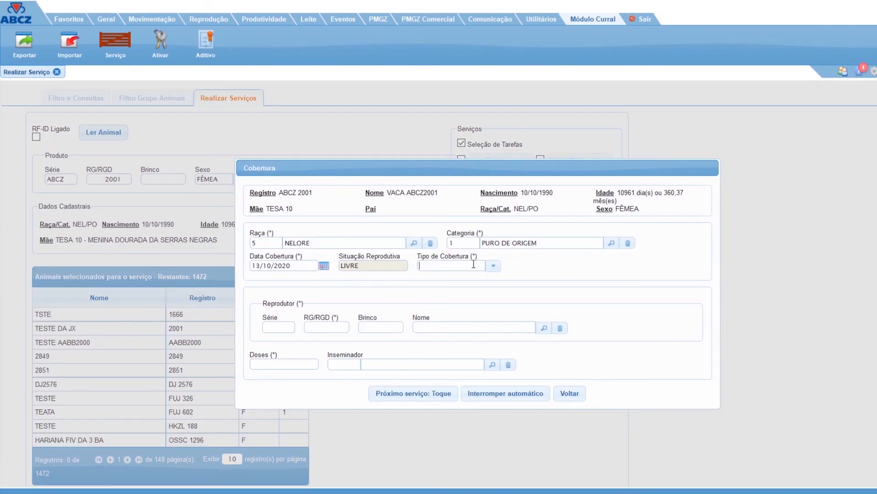
Record a NATURAL Cobertura for ABCZ 2001 with Reprodutor TESA 7, proceed to Toque, and dismiss the notice.
left_click(493, 267)
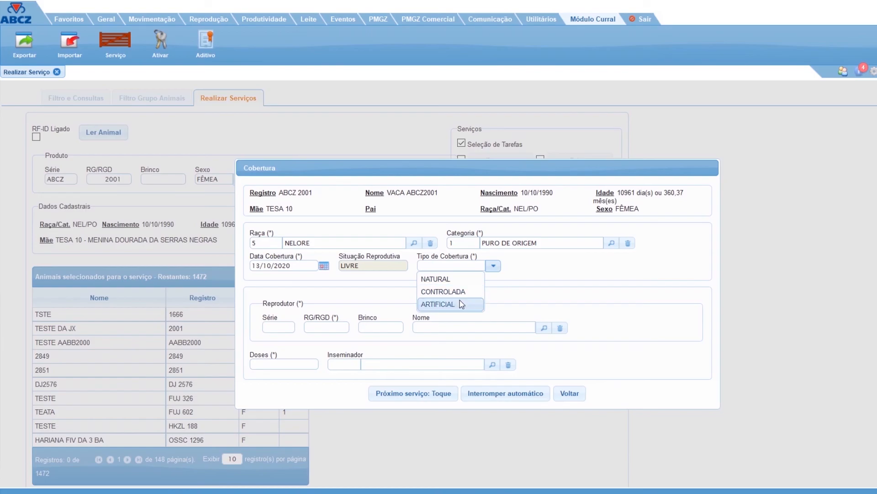
left_click(458, 281)
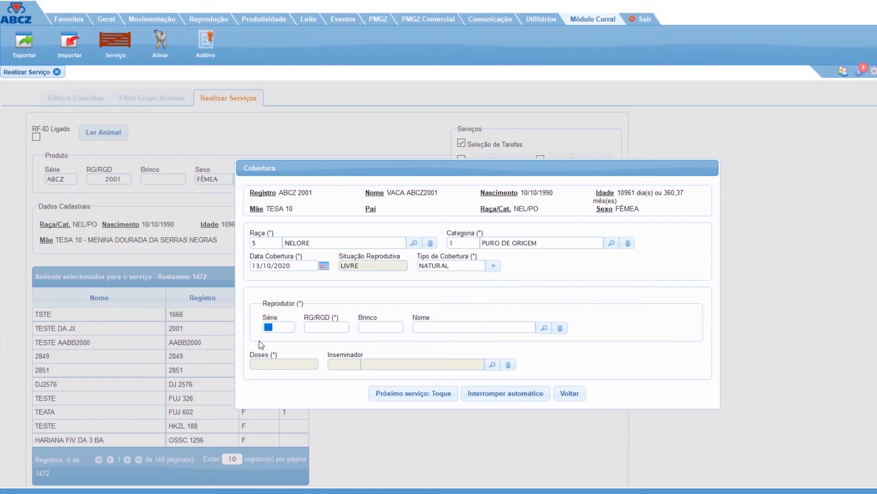
type("TESA")
key("Tab")
type("7")
key("Tab")
left_click(413, 397)
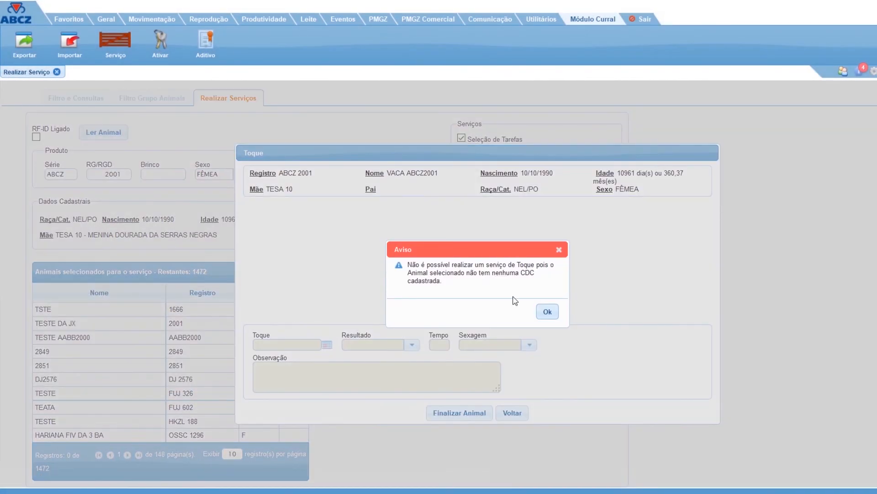
left_click(547, 313)
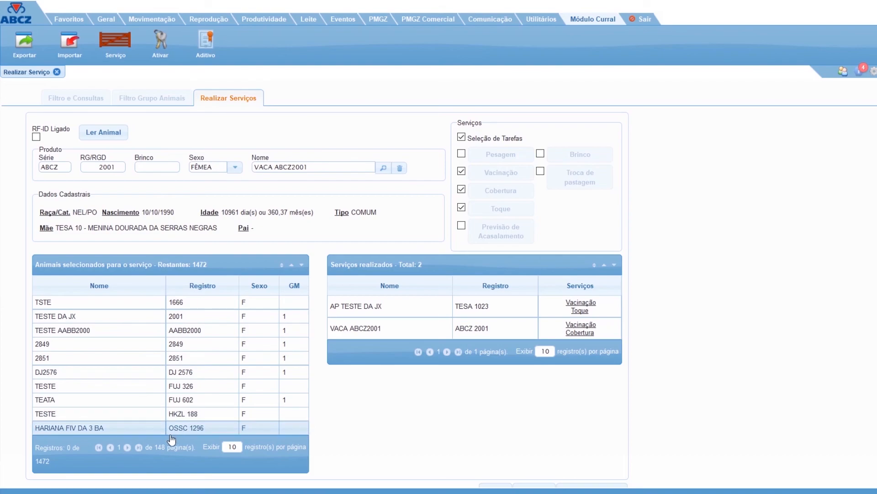
Pick HARPIA DA JX (TESA 341) from page 4 of the selected animals and record its BRUCELOSE Vacinação.
left_click(127, 447)
left_click(127, 448)
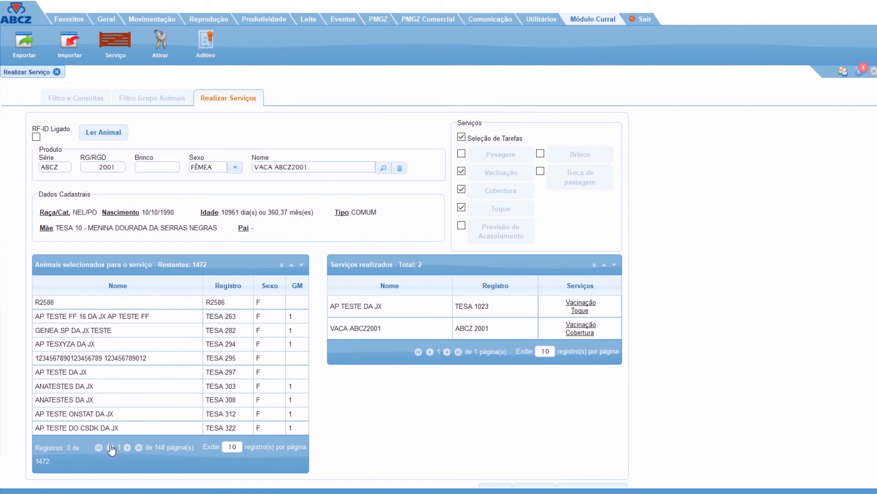
left_click(110, 448)
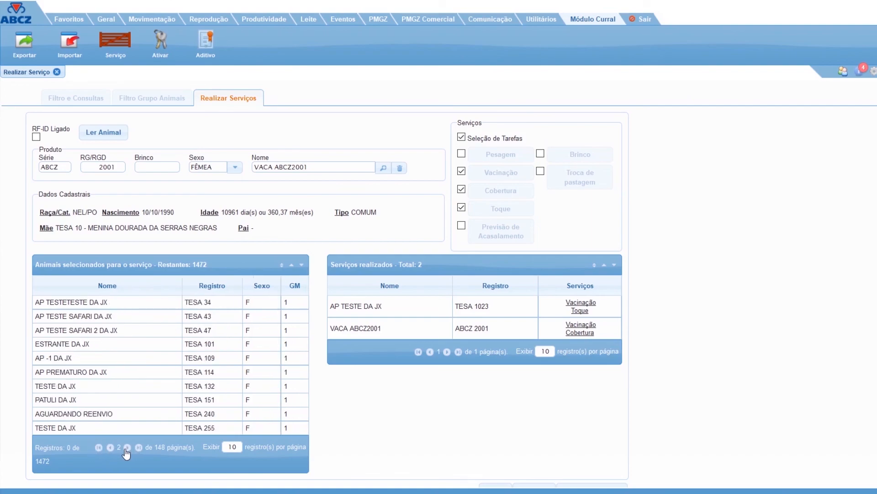
left_click(127, 448)
left_click(127, 447)
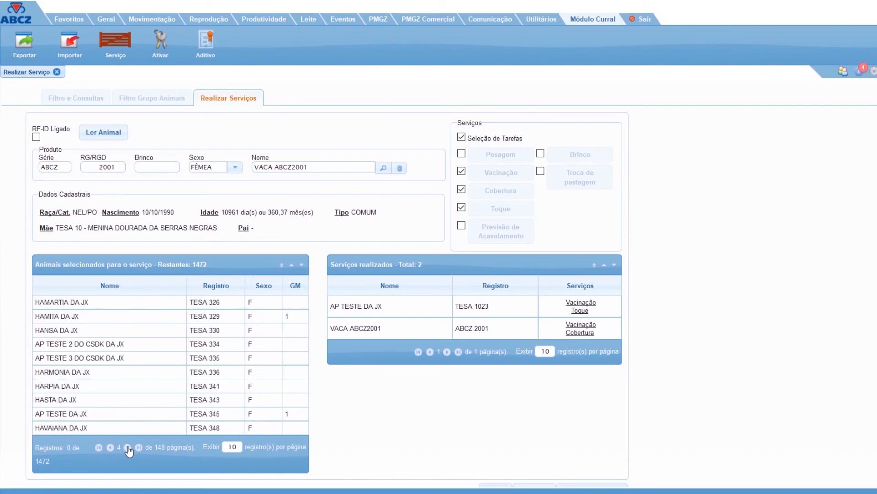
left_click(156, 392)
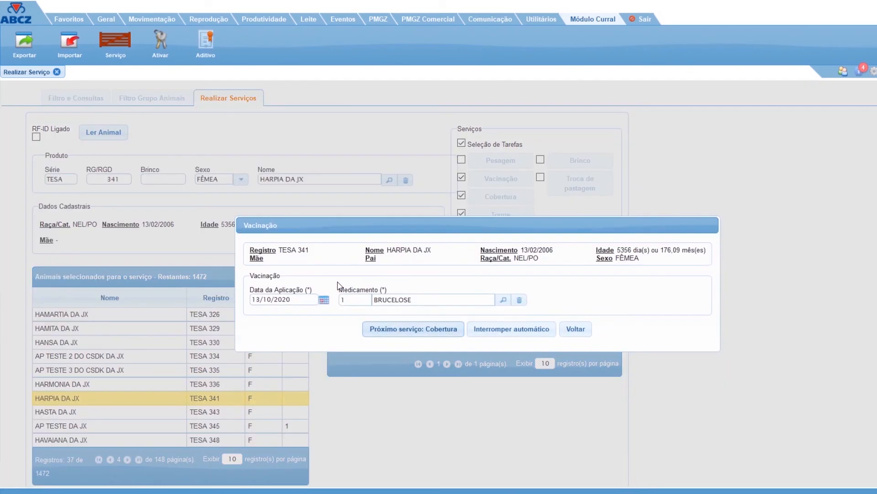
left_click(380, 330)
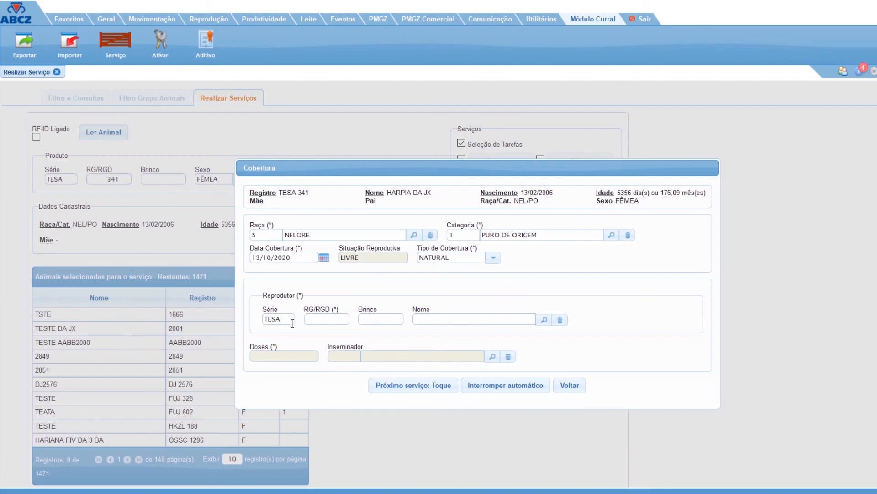
Record the NATURAL Cobertura of TESA 341 with Reprodutor TESA 7, proceed to Toque, and dismiss the notice.
type("7")
key("Tab")
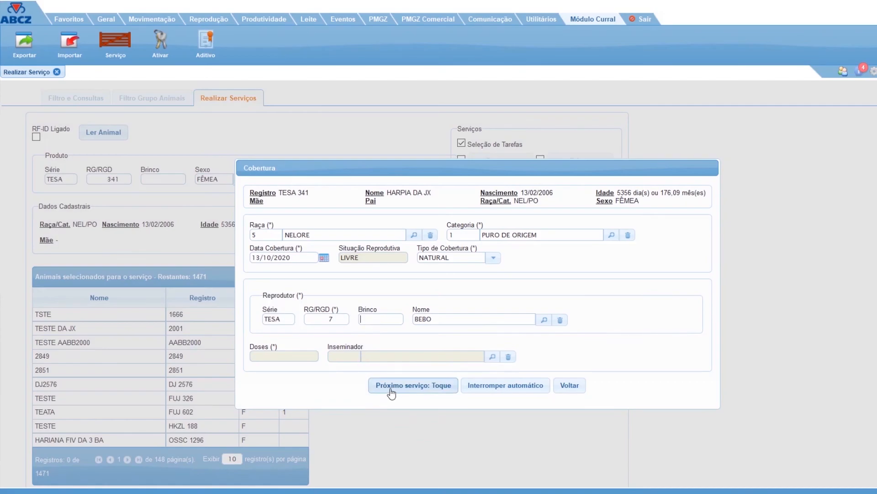
left_click(392, 387)
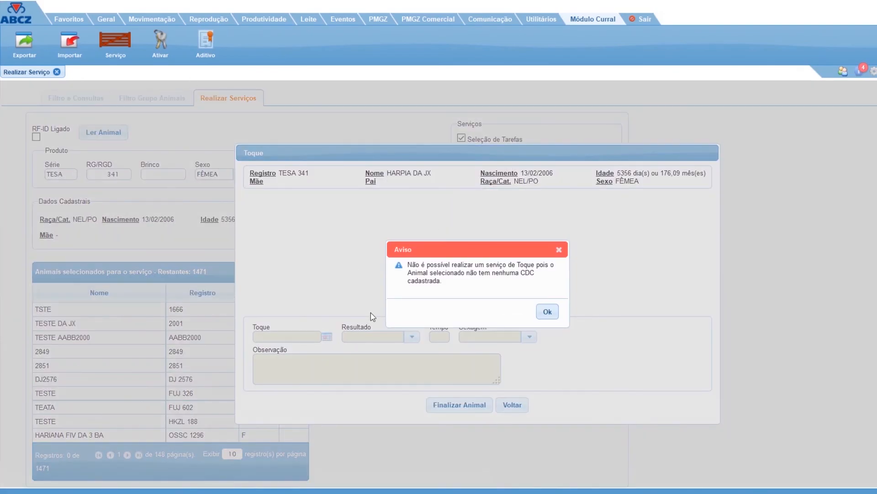
left_click(553, 313)
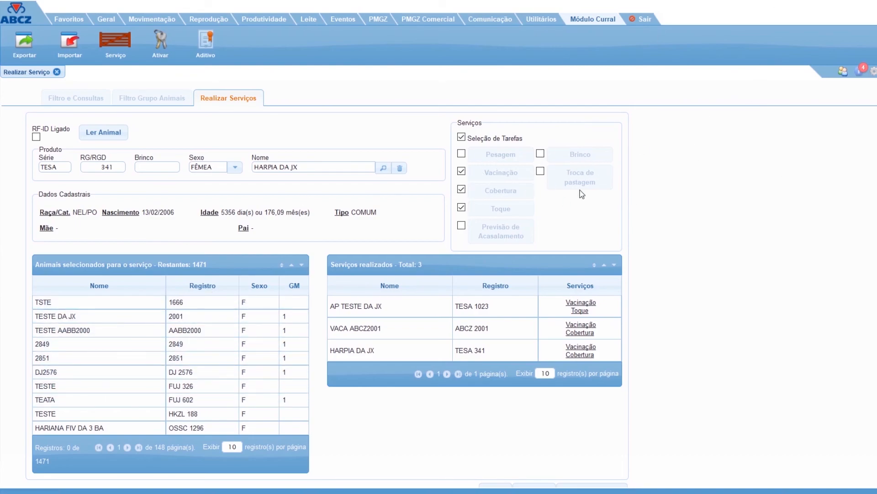
Finalize the corral services even though selected animals remain unserviced.
scroll(567, 319, "down", 1)
left_click(593, 482)
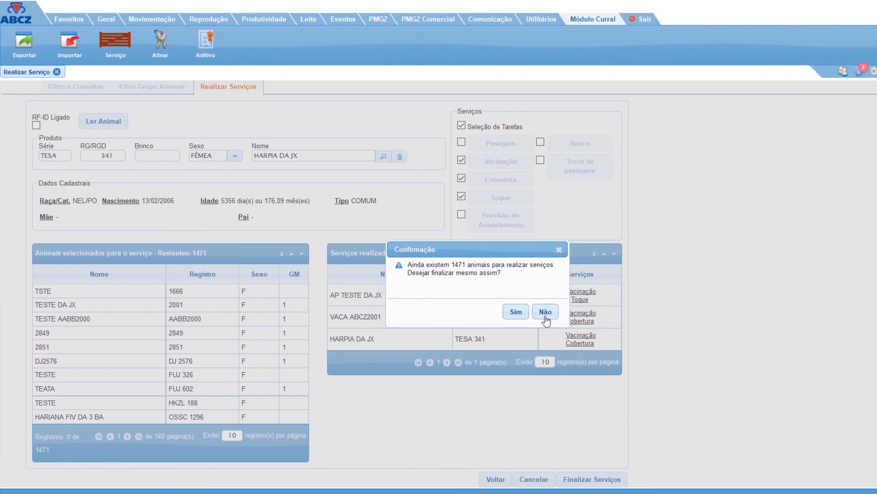
left_click(515, 311)
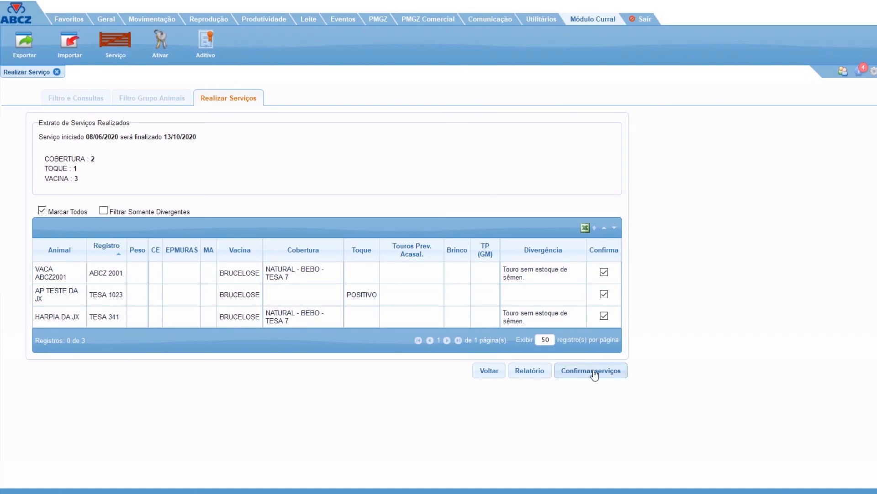
Confirm the marked services in the Extrato de Serviços Realizados and close the Realizar Serviço screen.
left_click(611, 377)
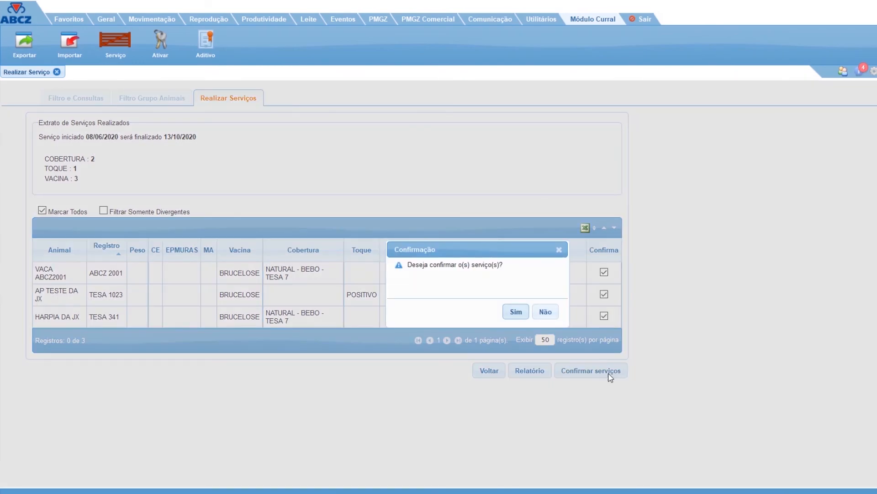
left_click(514, 312)
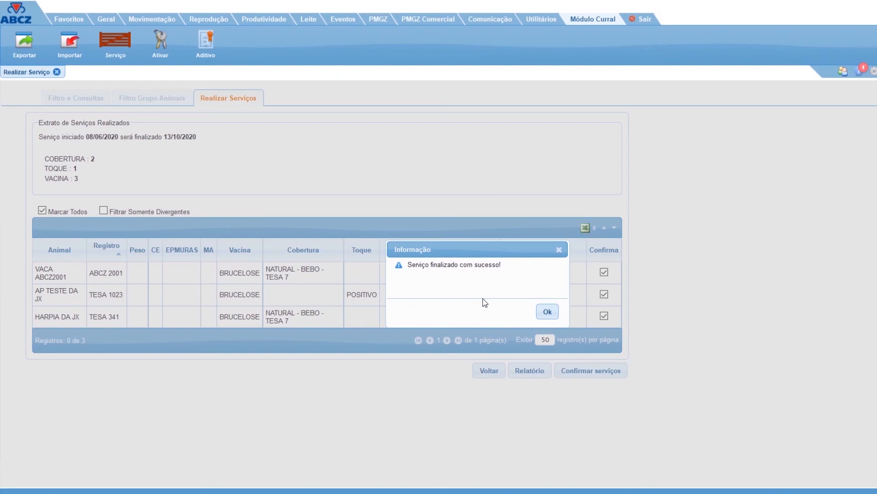
left_click(548, 312)
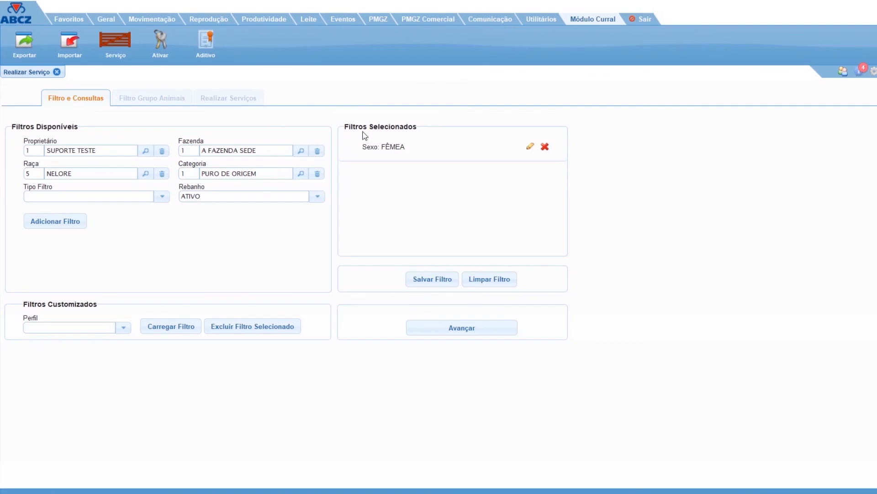
left_click(56, 72)
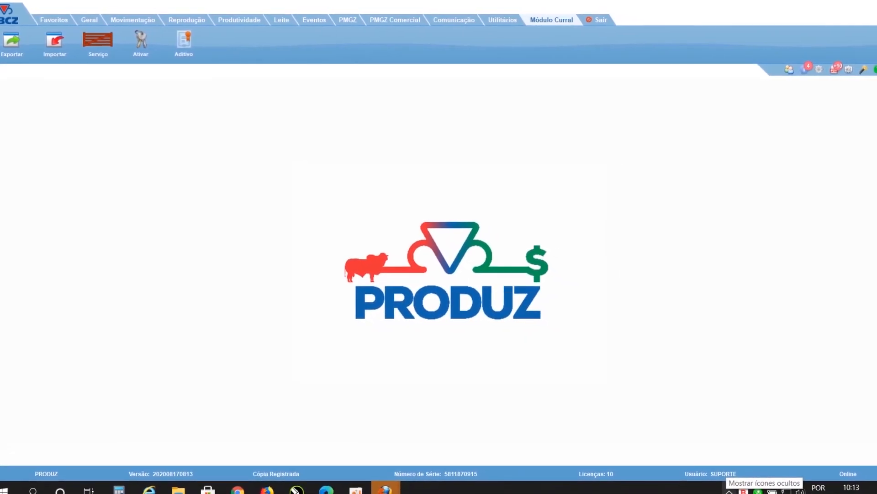
Open the Ferramentas window of the Produz Server running in the background.
left_click(730, 491)
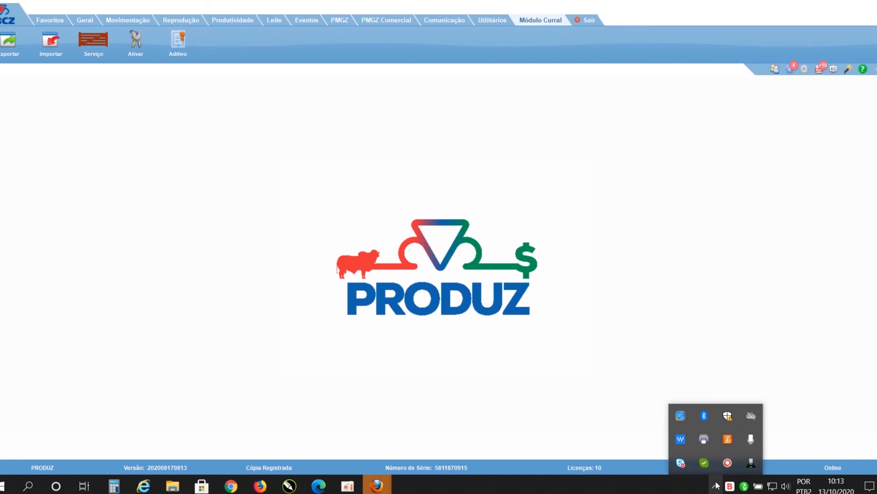
mouse_move(749, 467)
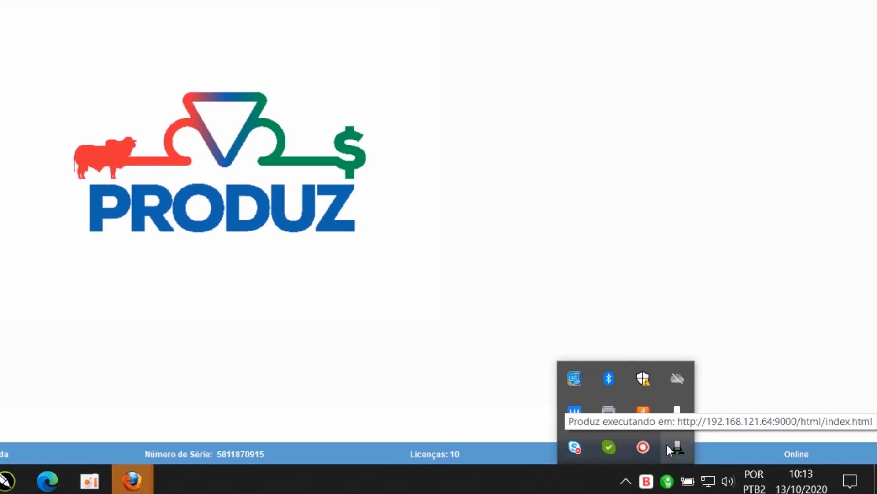
right_click(679, 446)
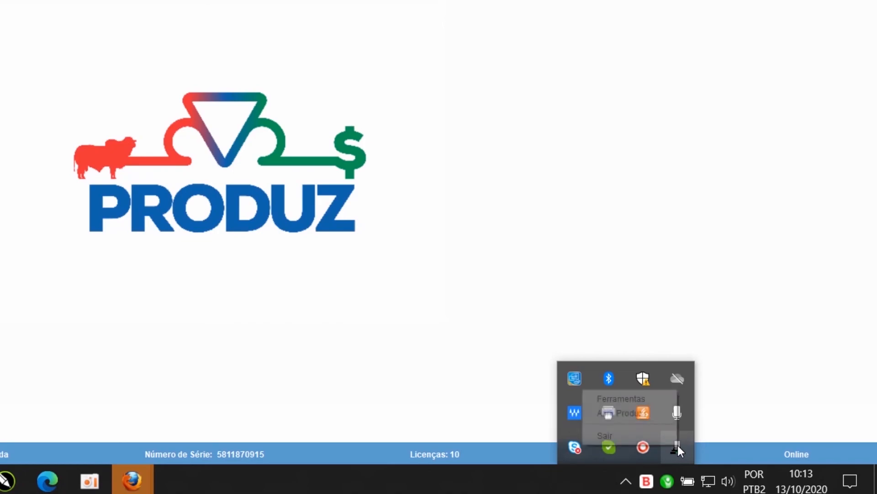
left_click(648, 399)
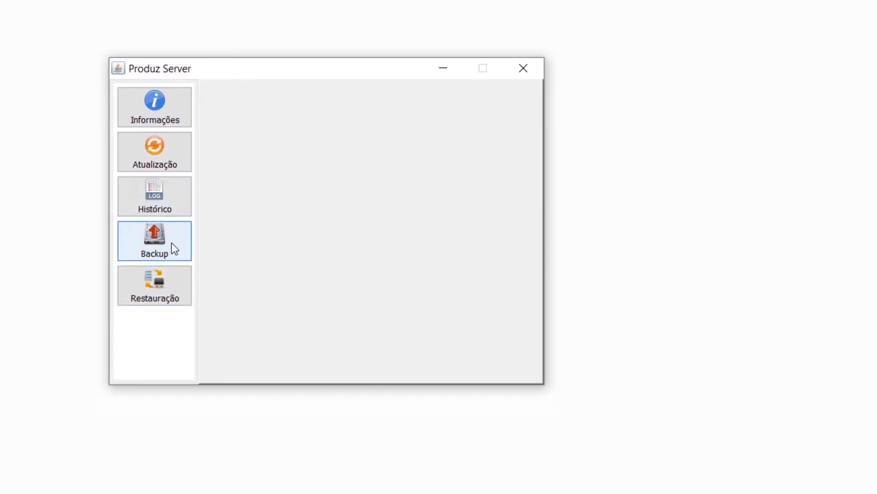
Run a standard backup of Produz into D:\Desktop and minimize the Produz Server window.
left_click(172, 243)
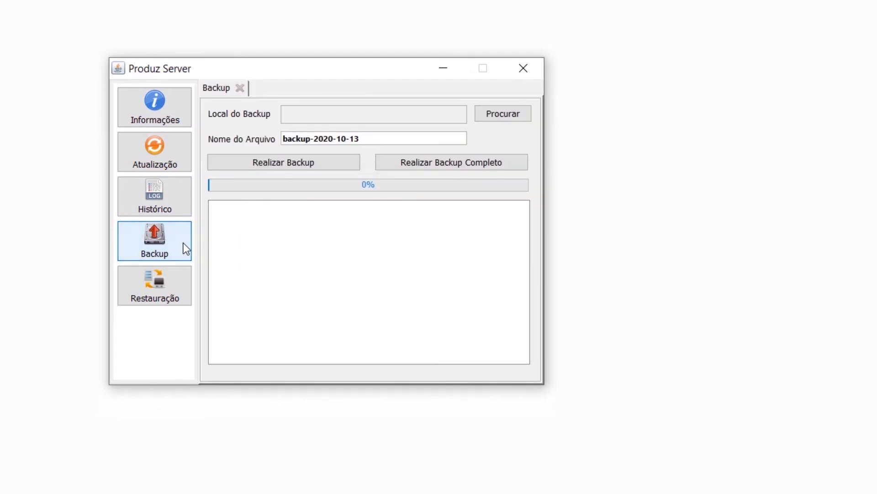
left_click(513, 116)
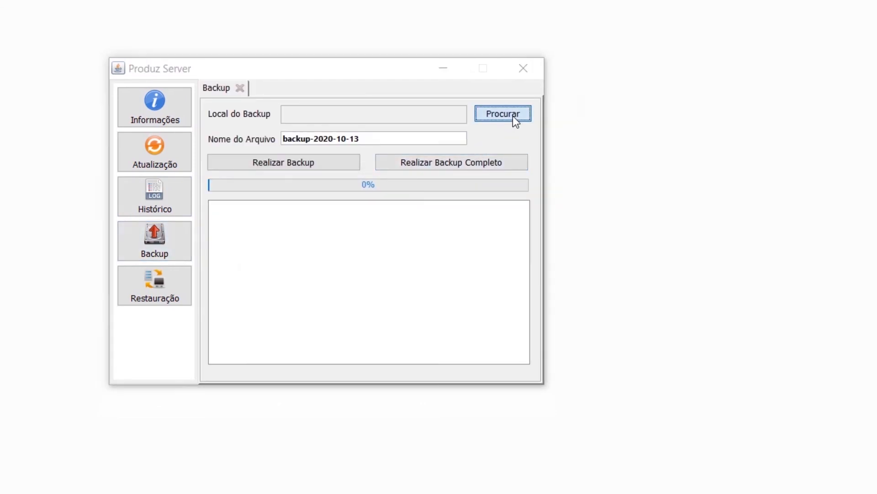
left_click(106, 179)
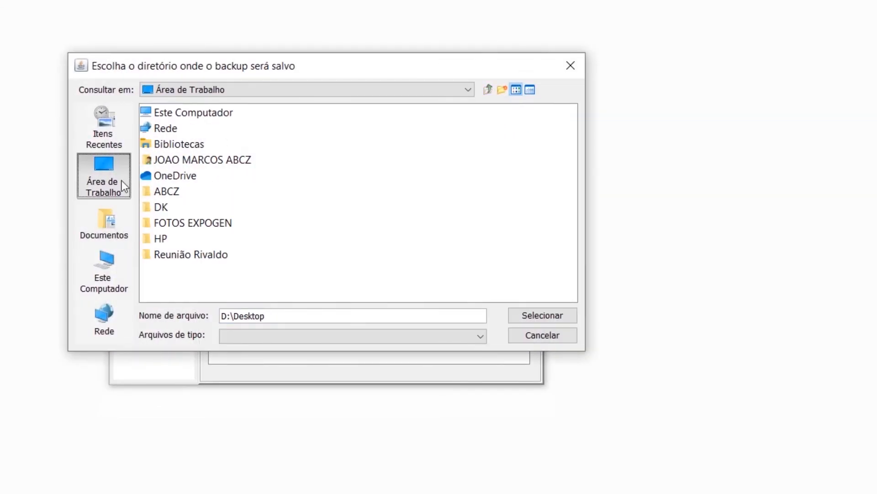
left_click(544, 317)
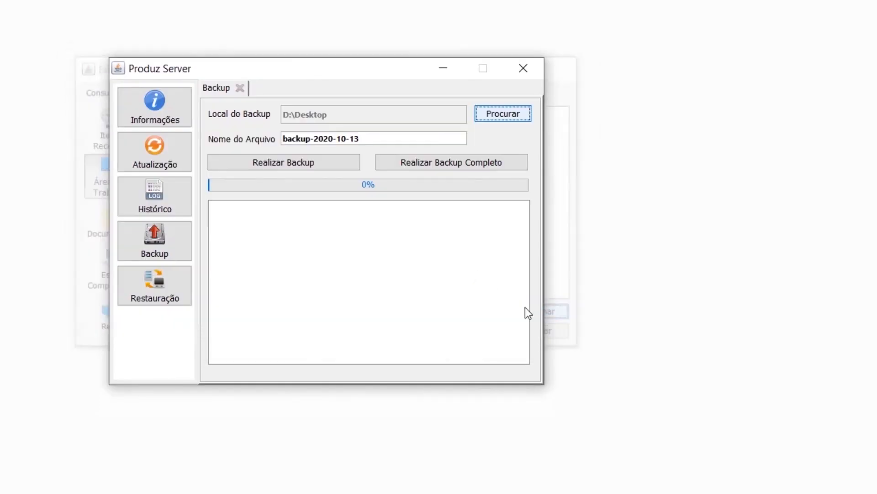
left_click(298, 163)
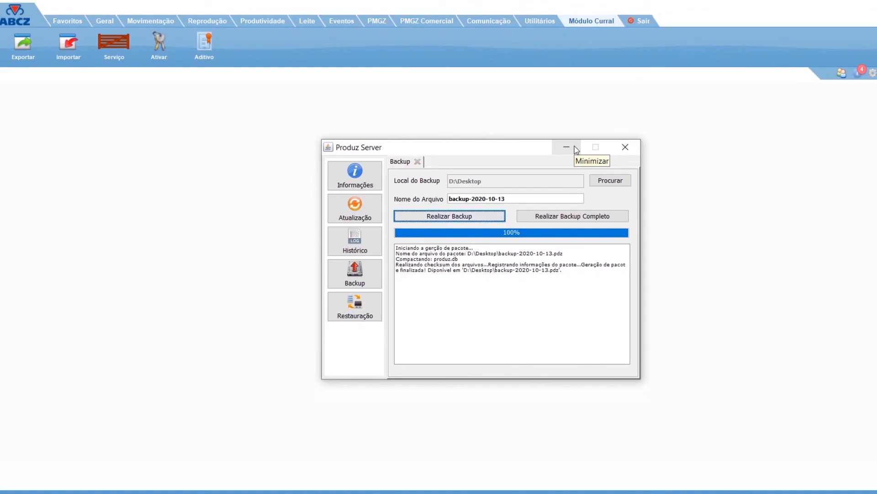
left_click(574, 146)
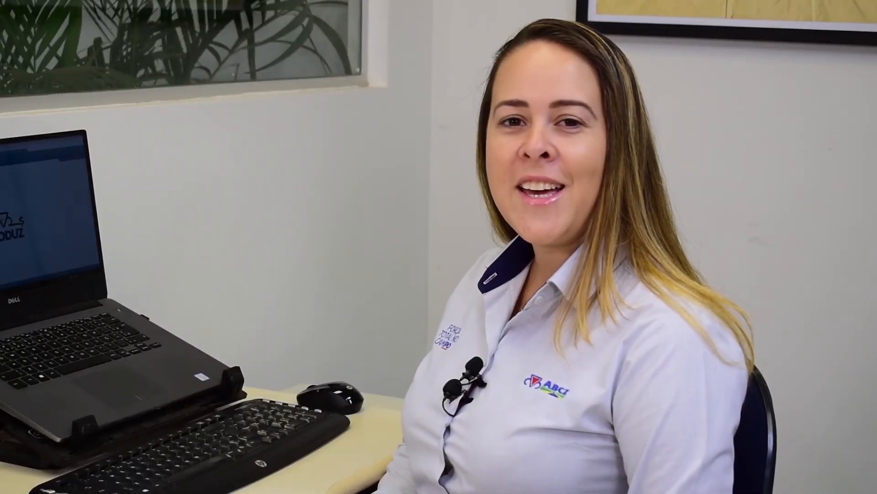